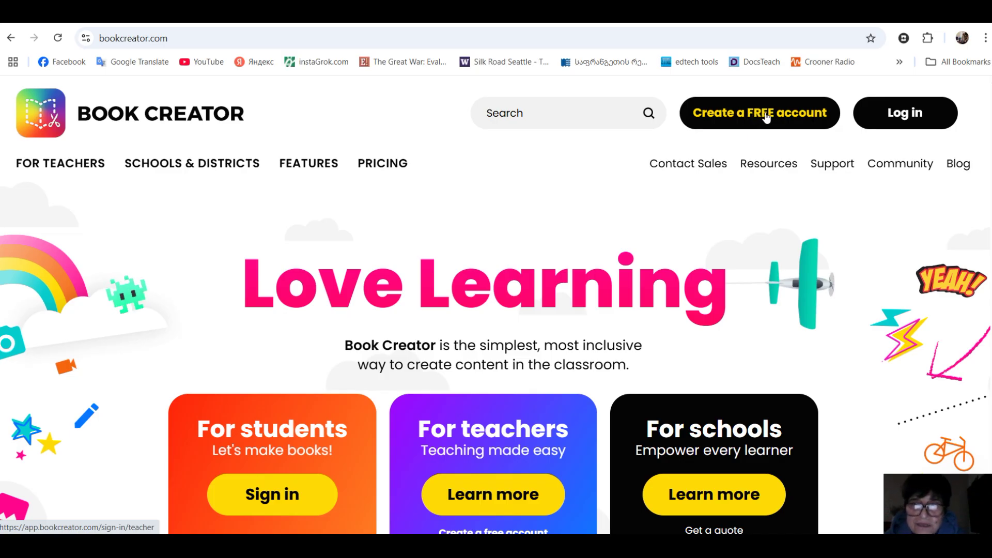
- Open the teacher account area, sign out of the current session and sign back in as a teacher with the Google account
{"action": "left_click", "coordinate": [769, 116]}
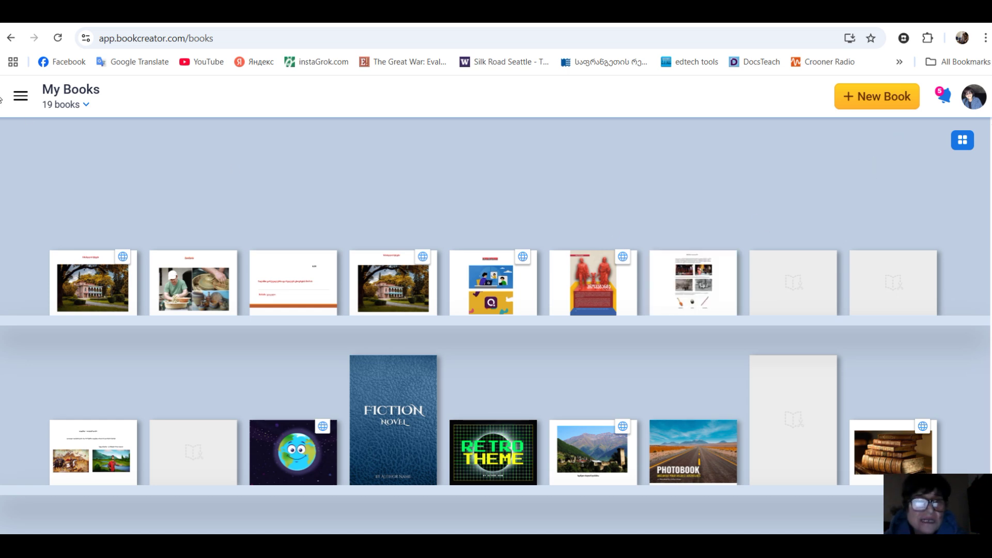
{"action": "left_click", "coordinate": [974, 97]}
{"action": "left_click", "coordinate": [872, 393]}
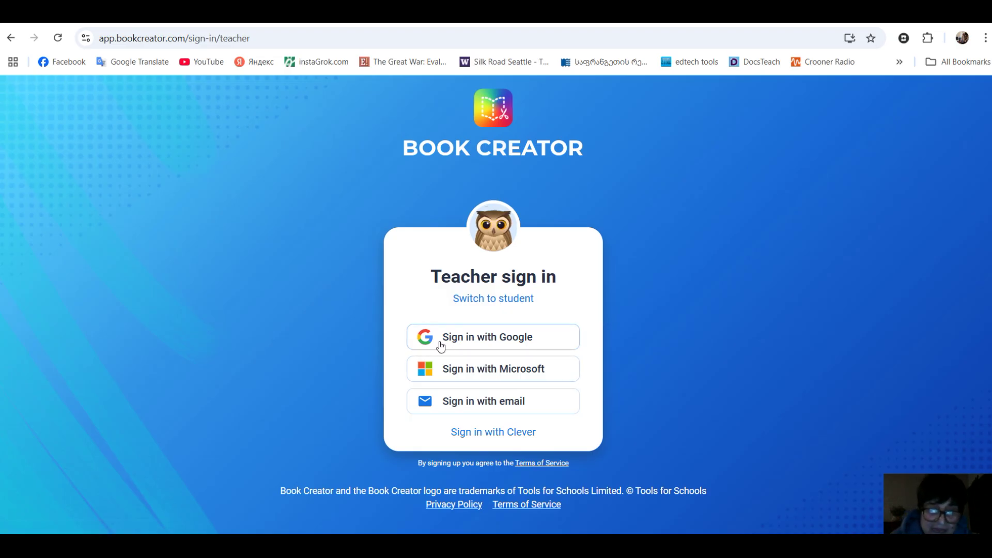
{"action": "left_click", "coordinate": [475, 340]}
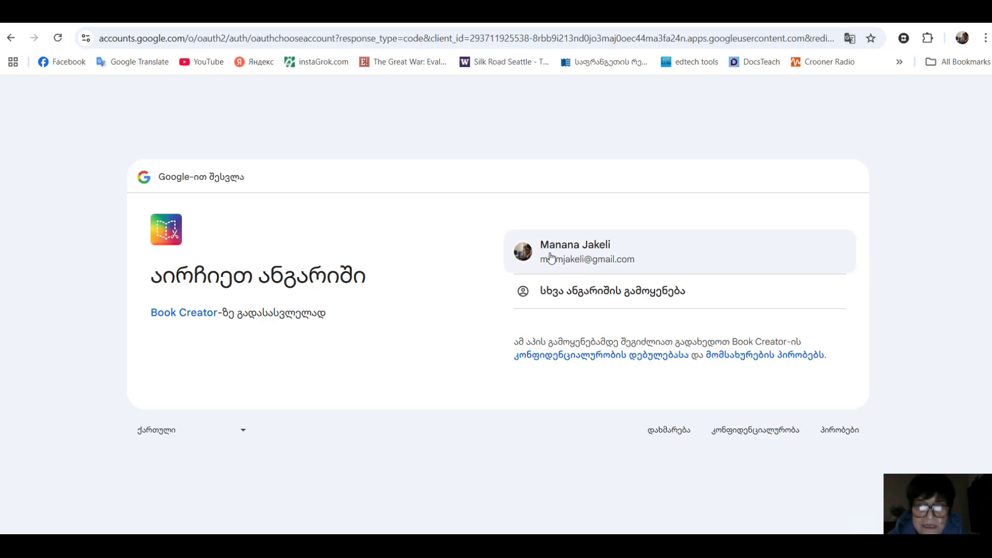
{"action": "left_click", "coordinate": [570, 253]}
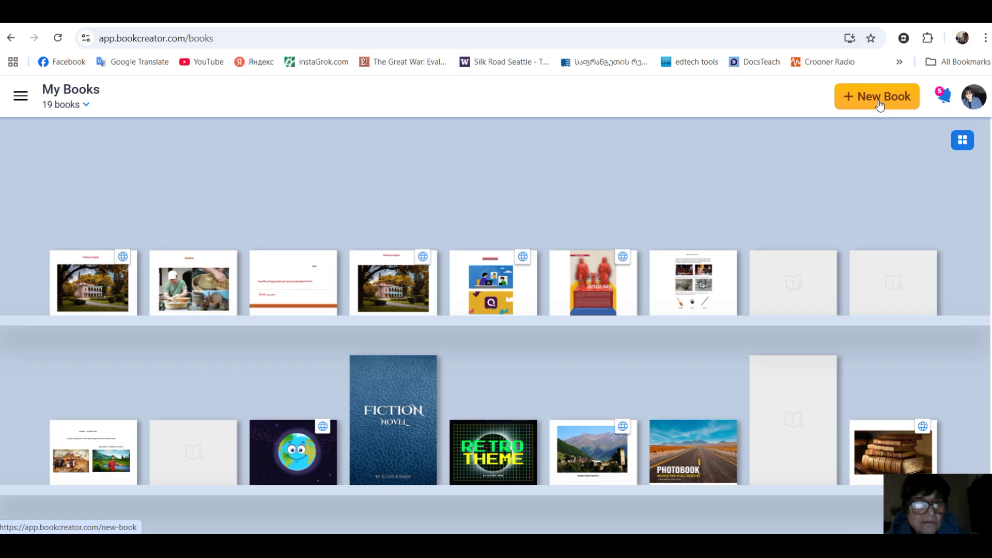
- Open the Teacher Dashboard and look through the Knowledge base topics in its Learn section
{"action": "left_click", "coordinate": [21, 98]}
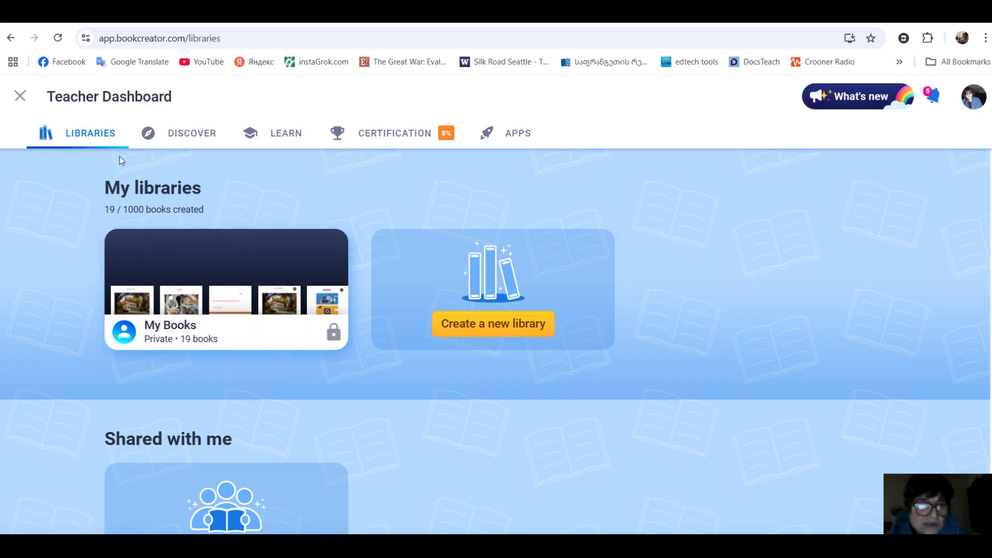
{"action": "left_click", "coordinate": [283, 136]}
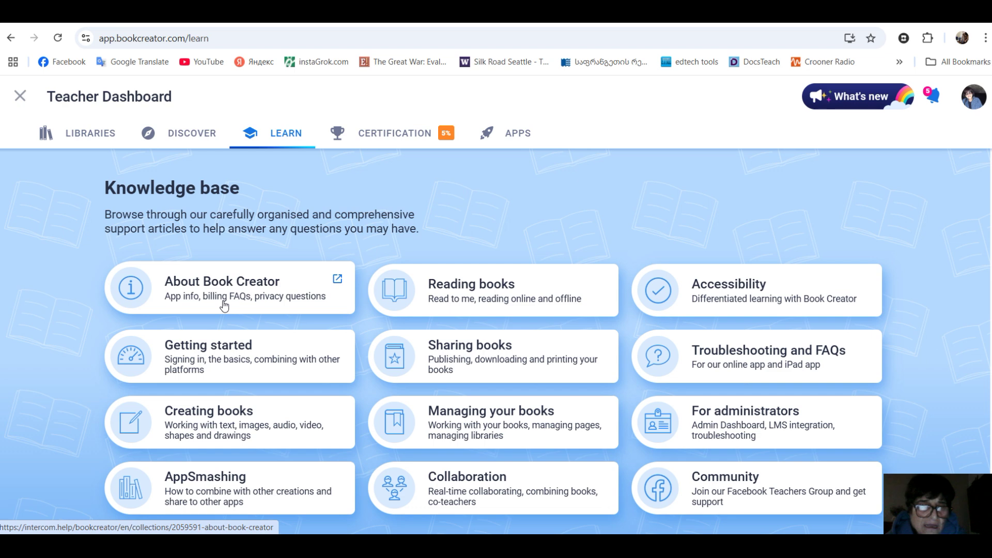
{"action": "scroll", "coordinate": [223, 302], "scroll_direction": "down", "scroll_amount": 2}
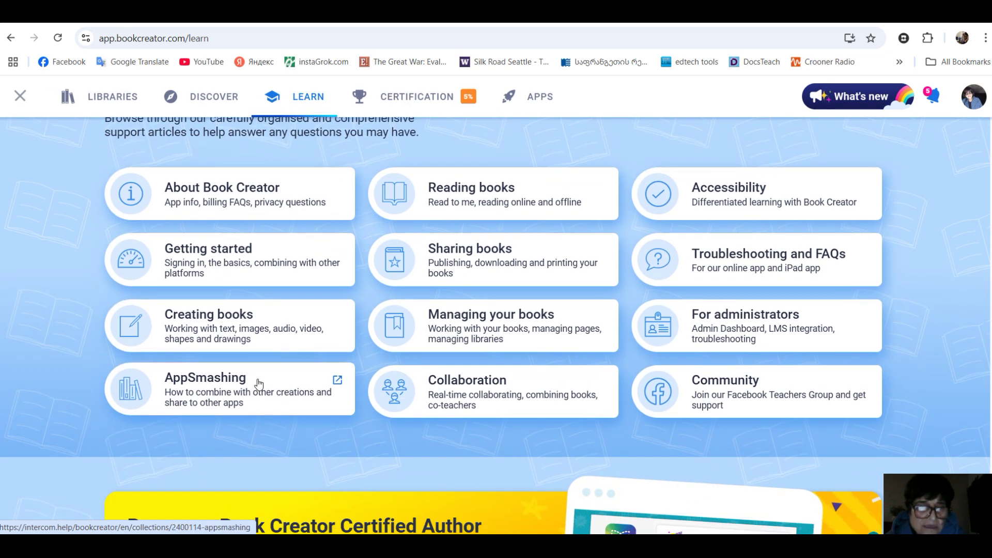
{"action": "scroll", "coordinate": [268, 365], "scroll_direction": "up", "scroll_amount": 1}
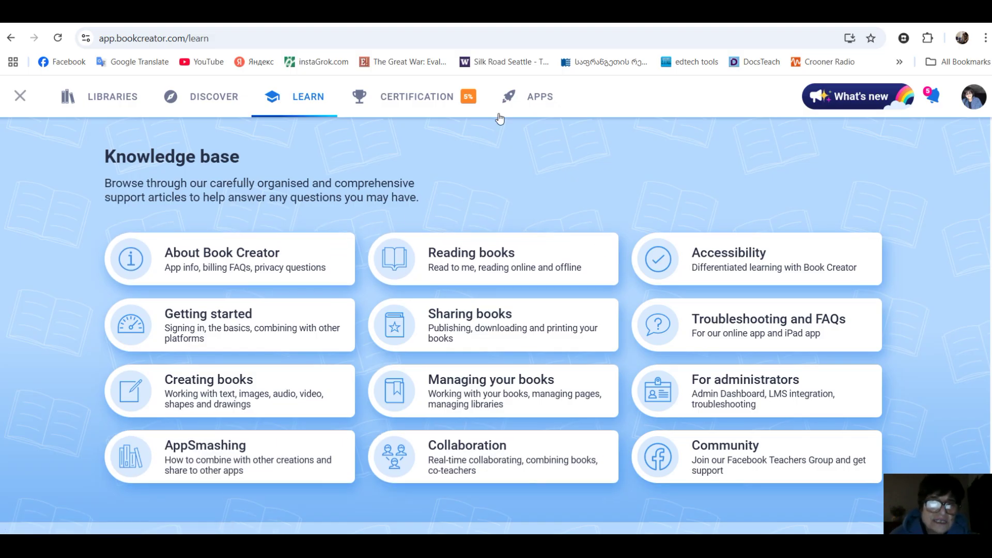
- Examine the Certified Author course in the Certification section, including its full curriculum down to the quiz
{"action": "left_click", "coordinate": [419, 99]}
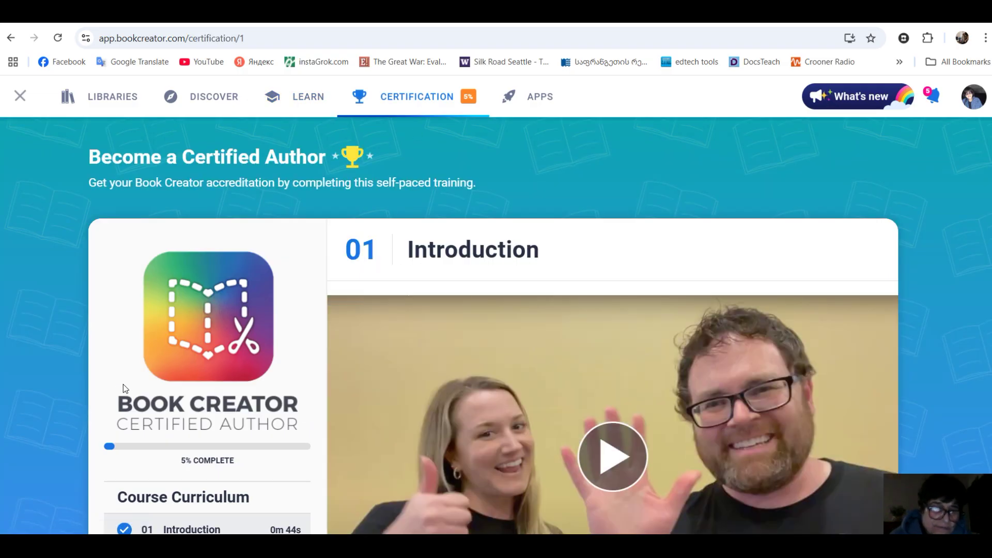
{"action": "scroll", "coordinate": [123, 383], "scroll_direction": "down", "scroll_amount": 7}
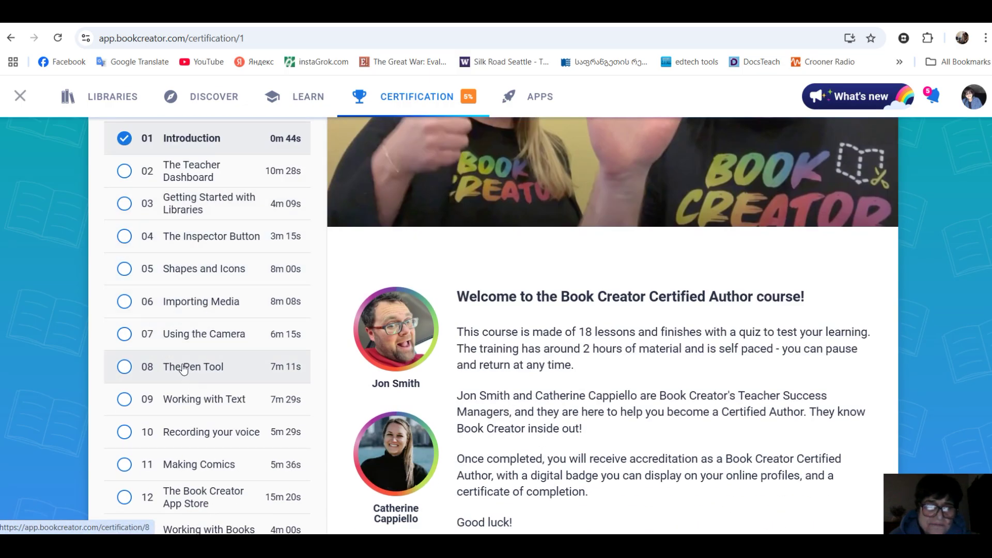
{"action": "scroll", "coordinate": [183, 368], "scroll_direction": "down", "scroll_amount": 5}
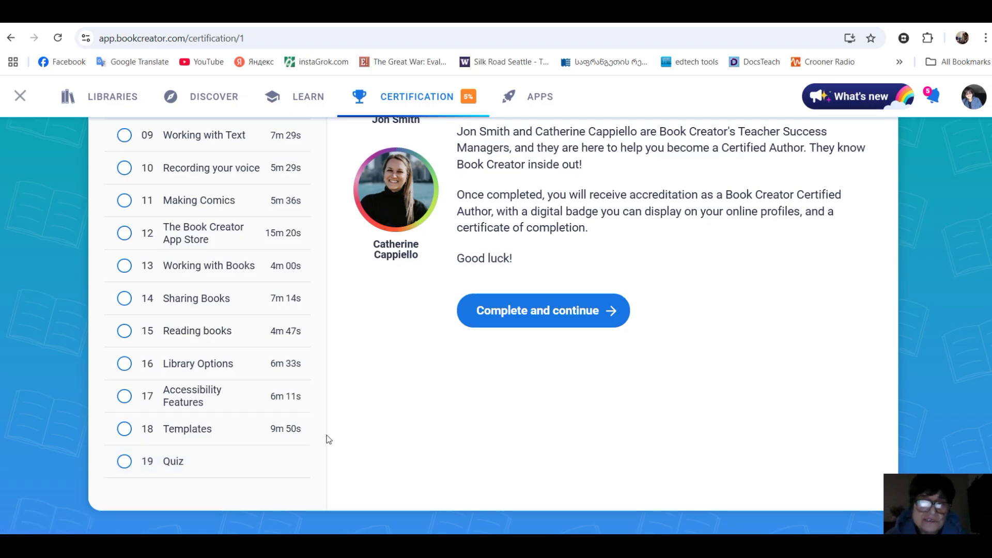
{"action": "scroll", "coordinate": [323, 465], "scroll_direction": "up", "scroll_amount": 4}
{"action": "scroll", "coordinate": [296, 449], "scroll_direction": "up", "scroll_amount": 8}
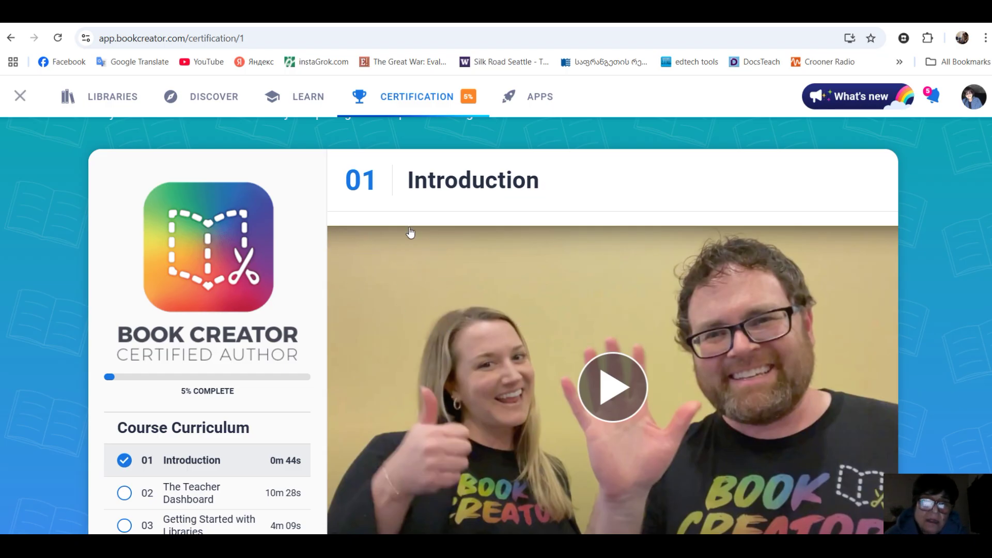
{"action": "scroll", "coordinate": [417, 237], "scroll_direction": "up", "scroll_amount": 1}
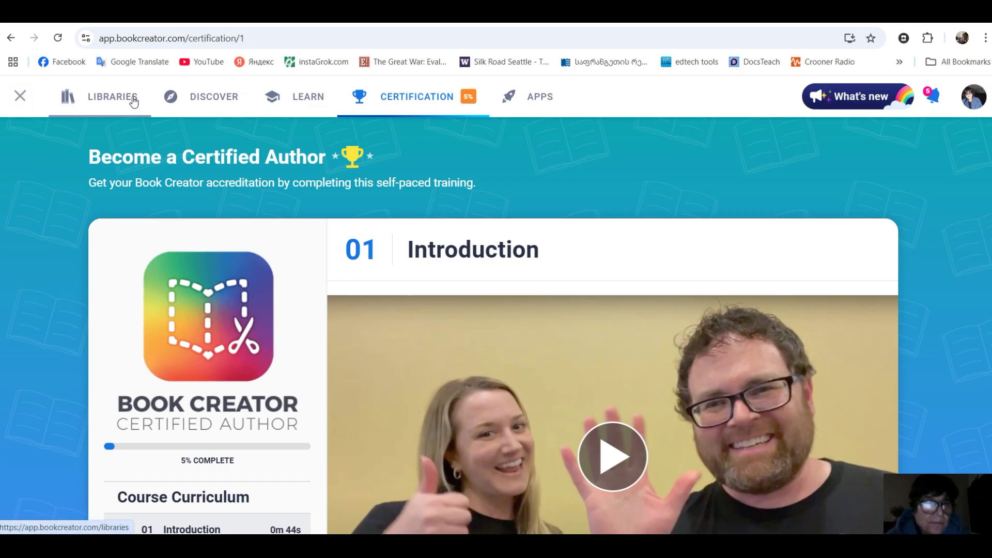
- Review the Libraries section of the dashboard, including the shared libraries, and return to the My Books shelf
{"action": "left_click", "coordinate": [11, 40]}
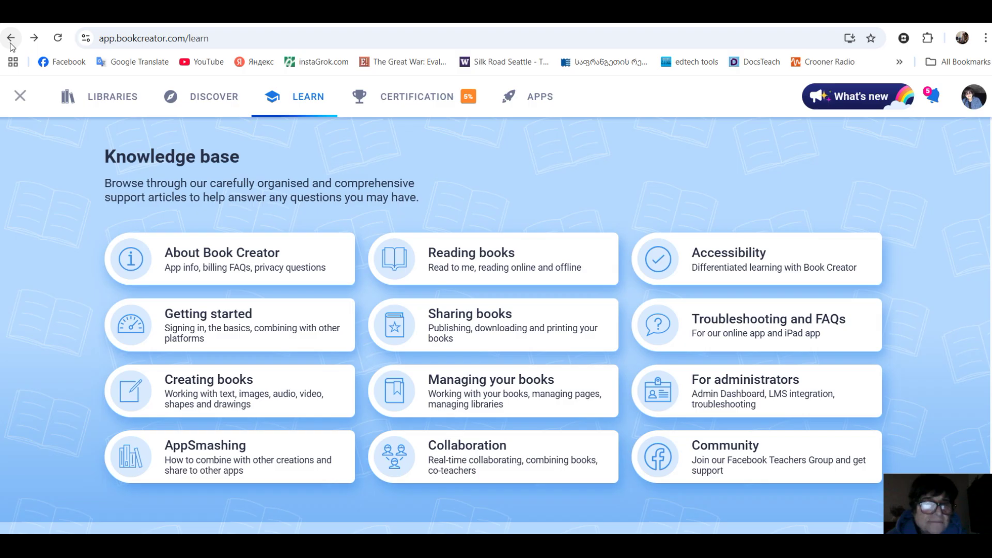
{"action": "left_click", "coordinate": [134, 104]}
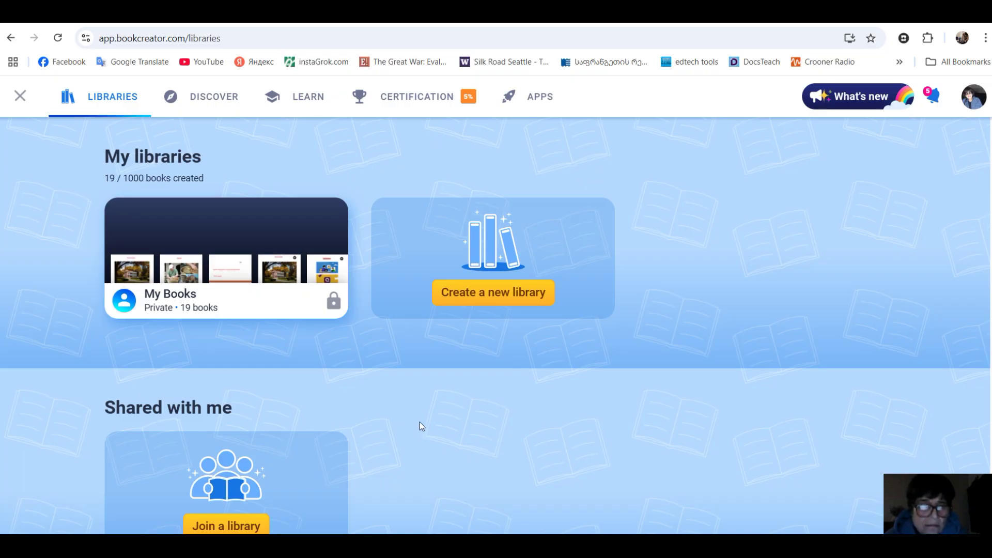
{"action": "scroll", "coordinate": [418, 419], "scroll_direction": "down", "scroll_amount": 4}
{"action": "scroll", "coordinate": [361, 338], "scroll_direction": "up", "scroll_amount": 4}
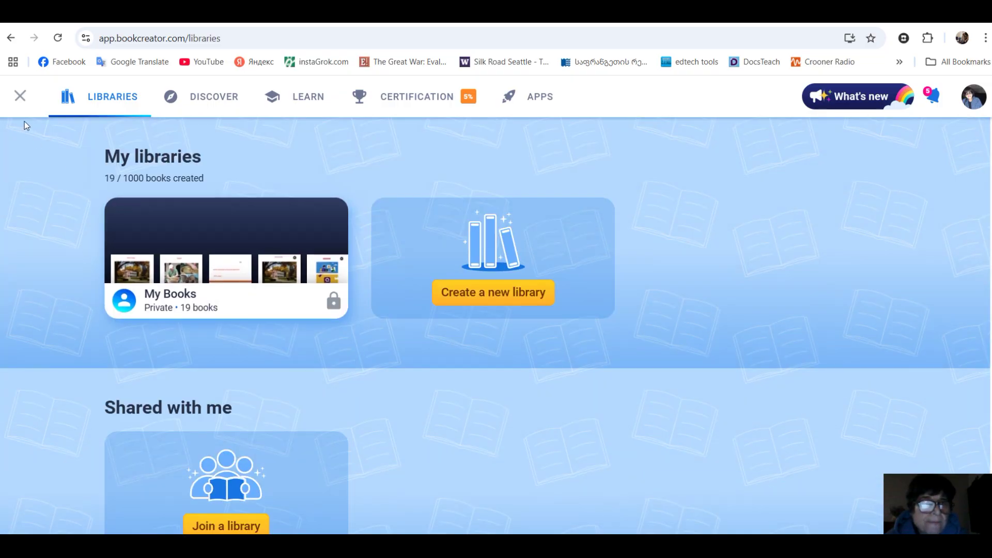
{"action": "left_click", "coordinate": [20, 96]}
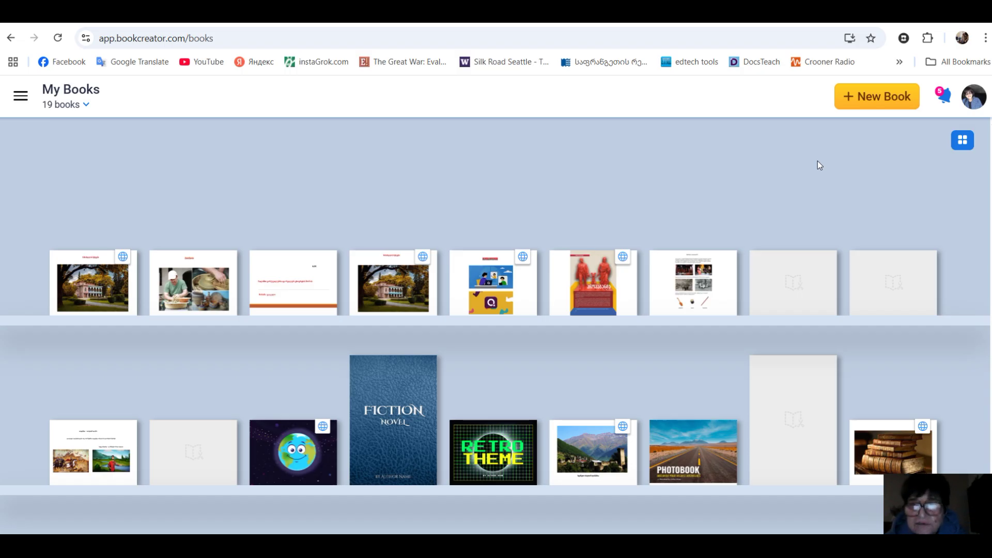
- Create a new blank book in the Landscape 4:3 shape
{"action": "mouse_move", "coordinate": [799, 275]}
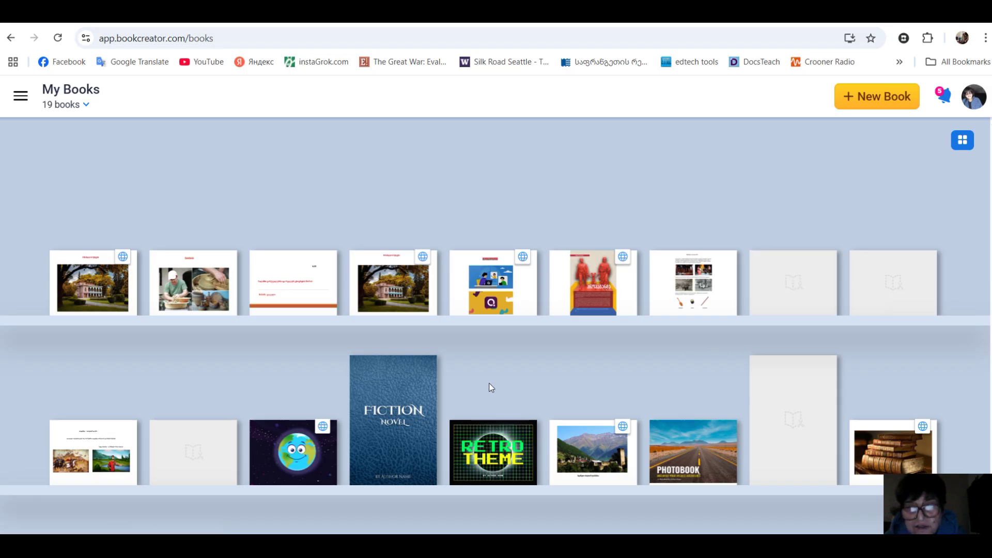
{"action": "mouse_move", "coordinate": [485, 309]}
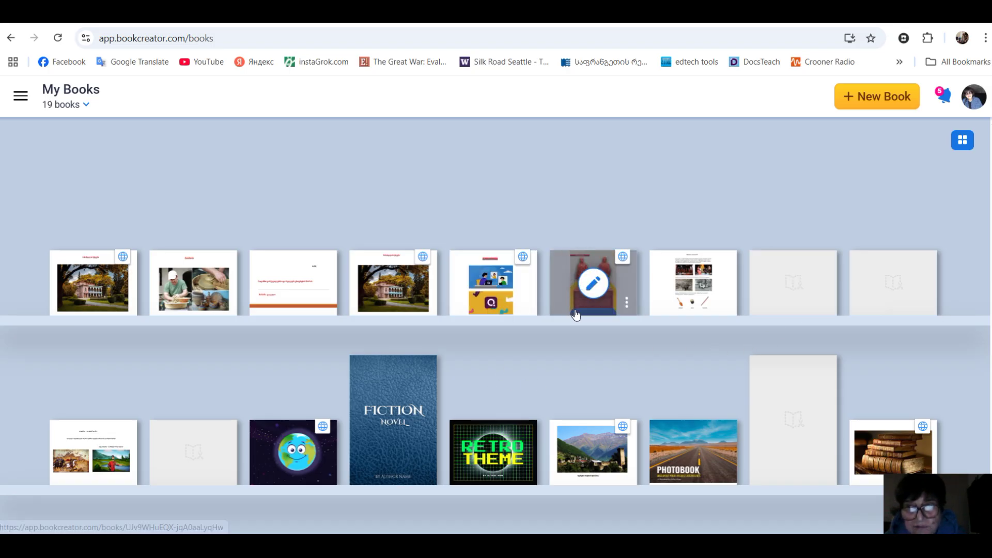
{"action": "left_click", "coordinate": [875, 97]}
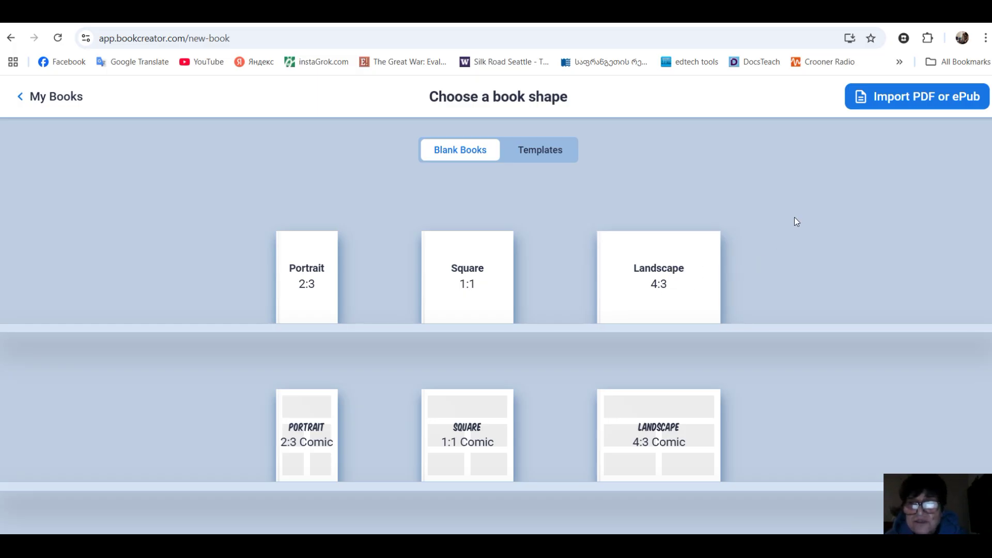
{"action": "left_click", "coordinate": [42, 97]}
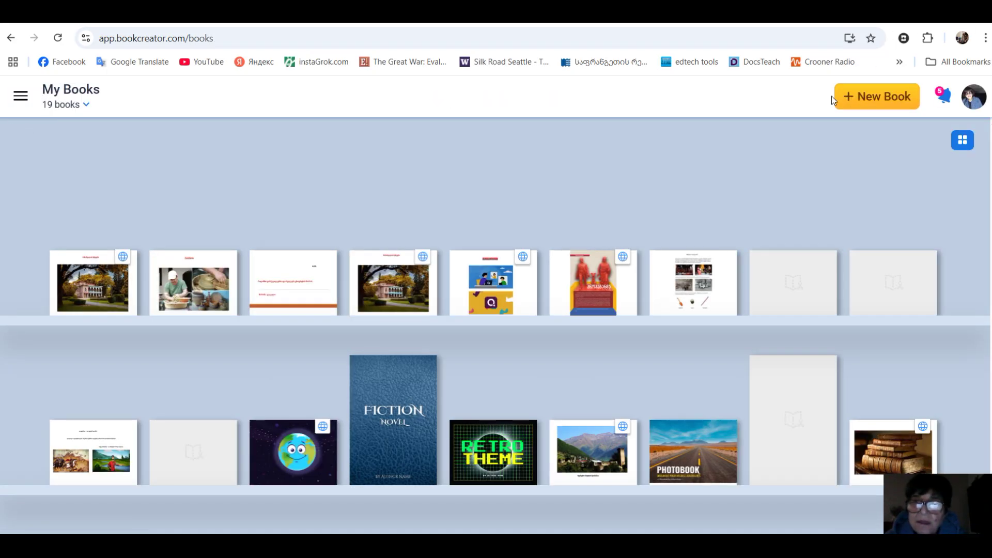
{"action": "left_click", "coordinate": [874, 102]}
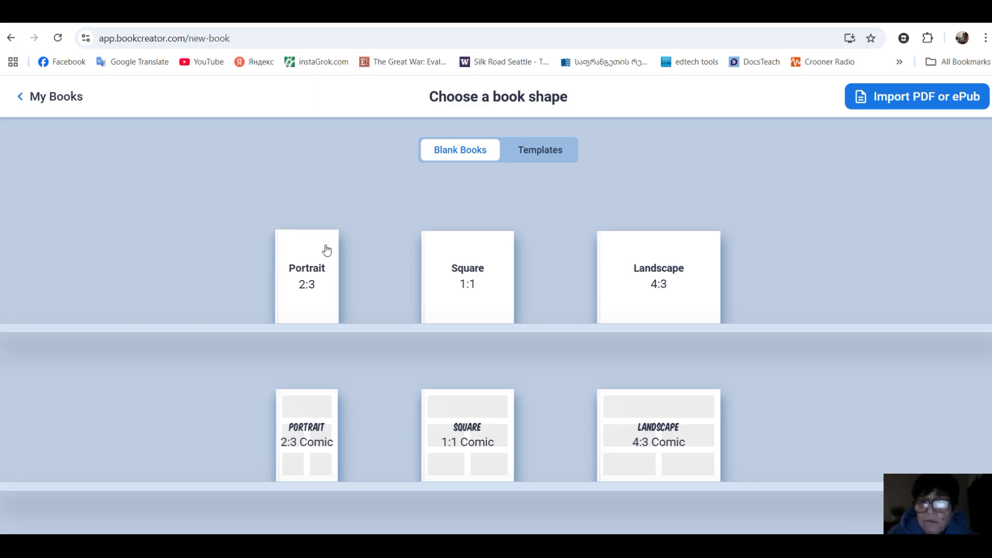
{"action": "left_click", "coordinate": [666, 291]}
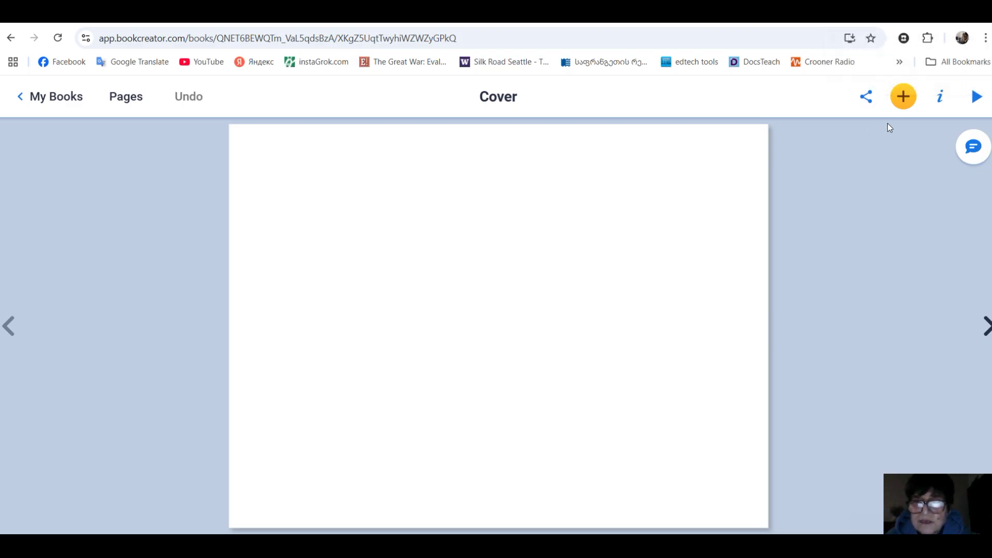
- Add a text item to the cover reading "მეთუნეობა", indented toward the middle of the line
{"action": "left_click", "coordinate": [903, 98]}
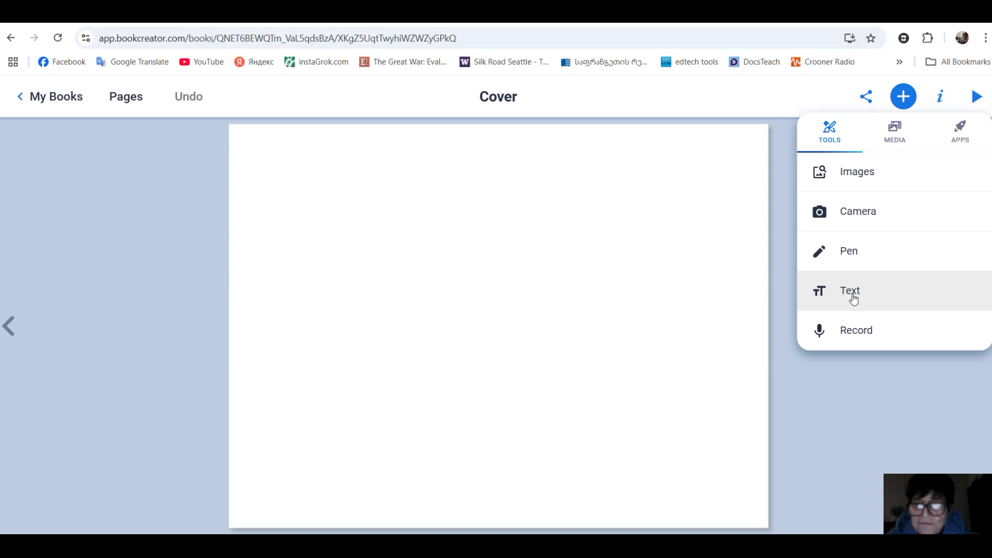
{"action": "left_click", "coordinate": [855, 298]}
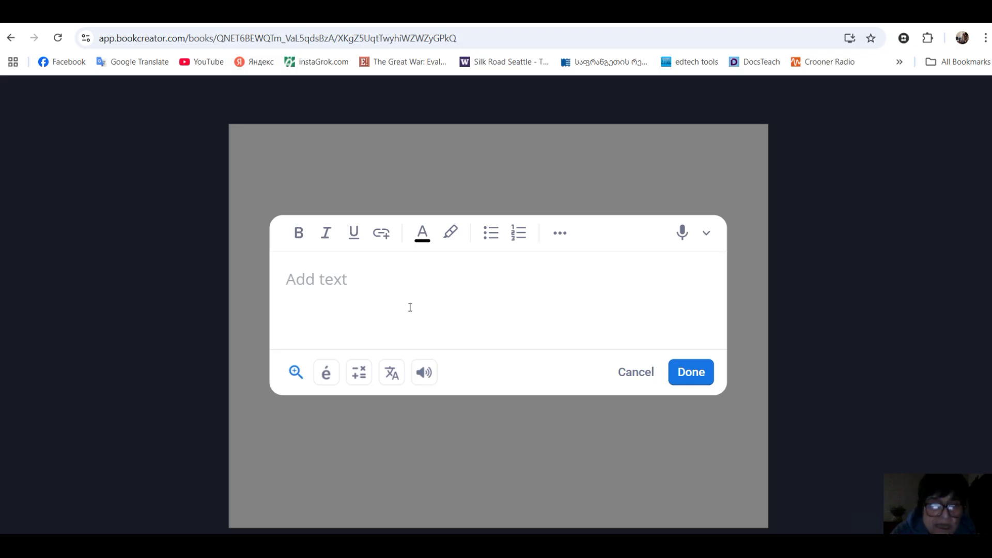
{"action": "type", "text": "ე"}
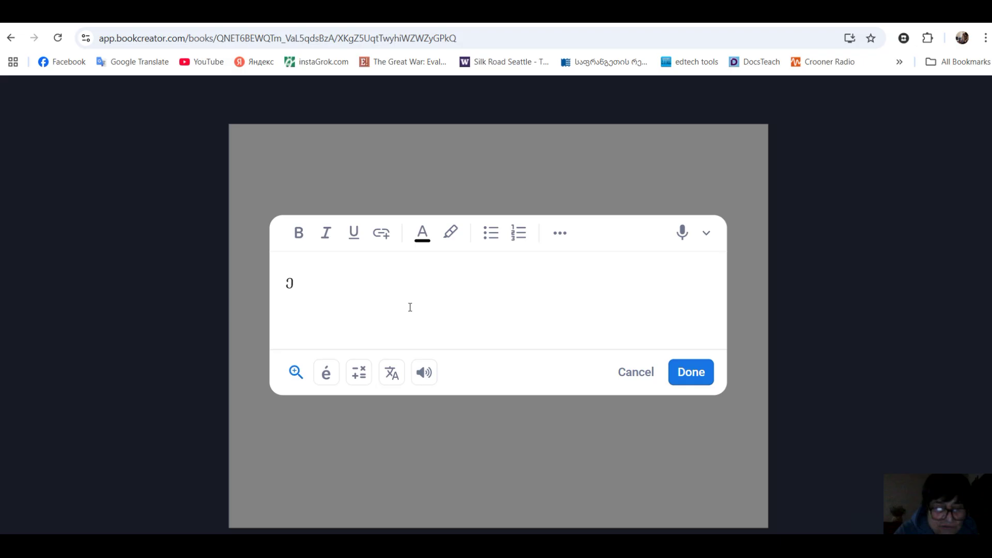
{"action": "key", "text": "BackSpace"}
{"action": "type", "text": "მ"}
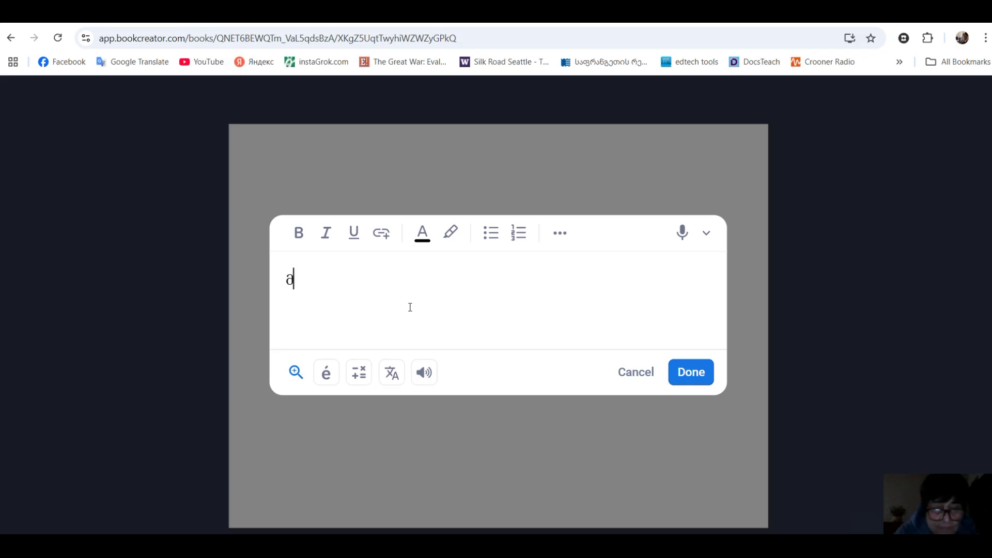
{"action": "type", "text": "ეთუნეობა"}
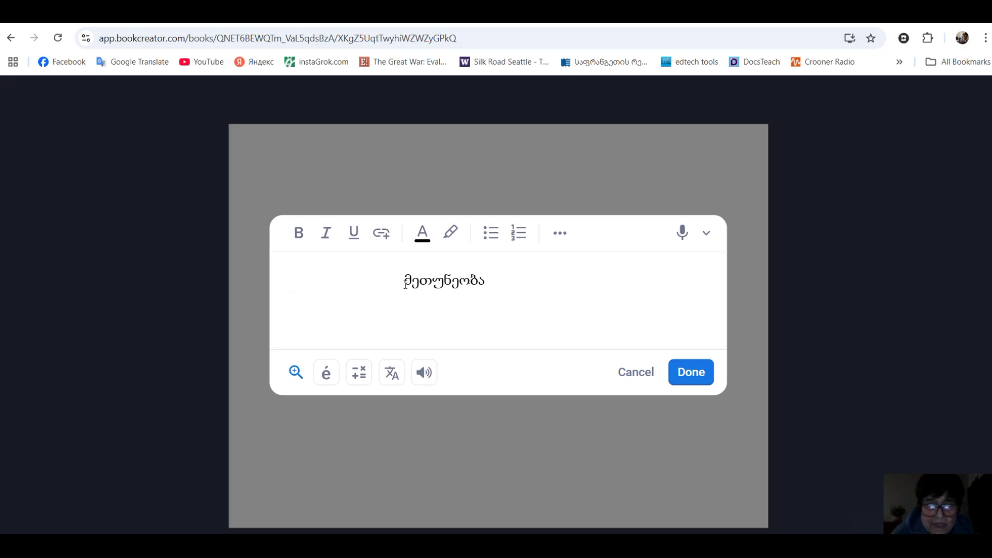
- Format the word "მეთუნეობა" as bold with a dark red text color
{"action": "left_click_drag", "start_coordinate": [403, 279], "coordinate": [514, 279]}
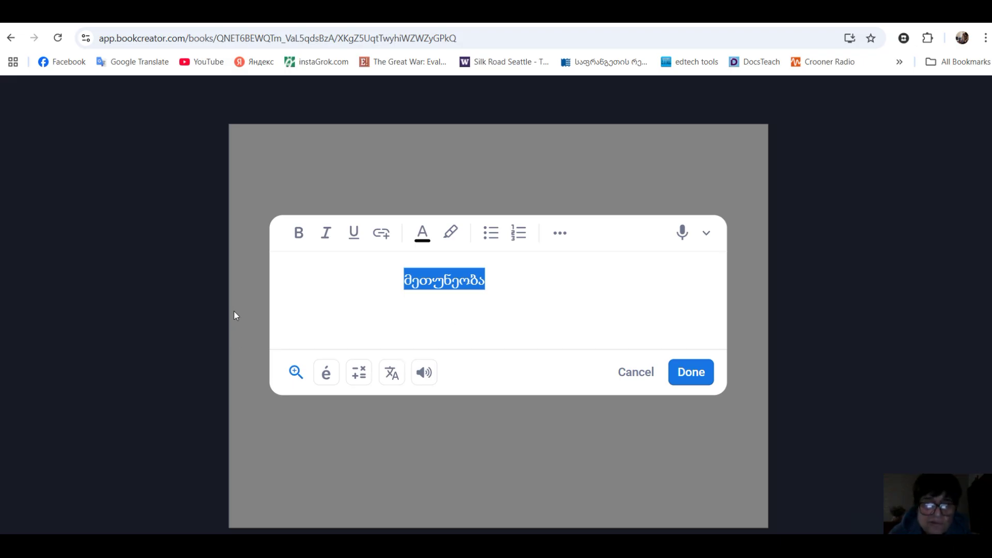
{"action": "left_click", "coordinate": [303, 235]}
{"action": "left_click", "coordinate": [326, 233]}
{"action": "left_click", "coordinate": [326, 234]}
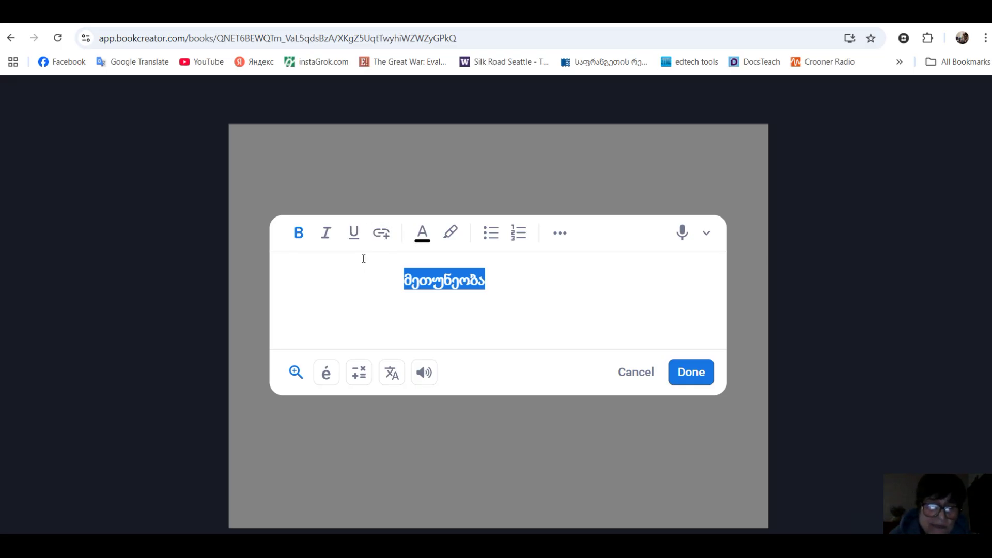
{"action": "left_click", "coordinate": [422, 236]}
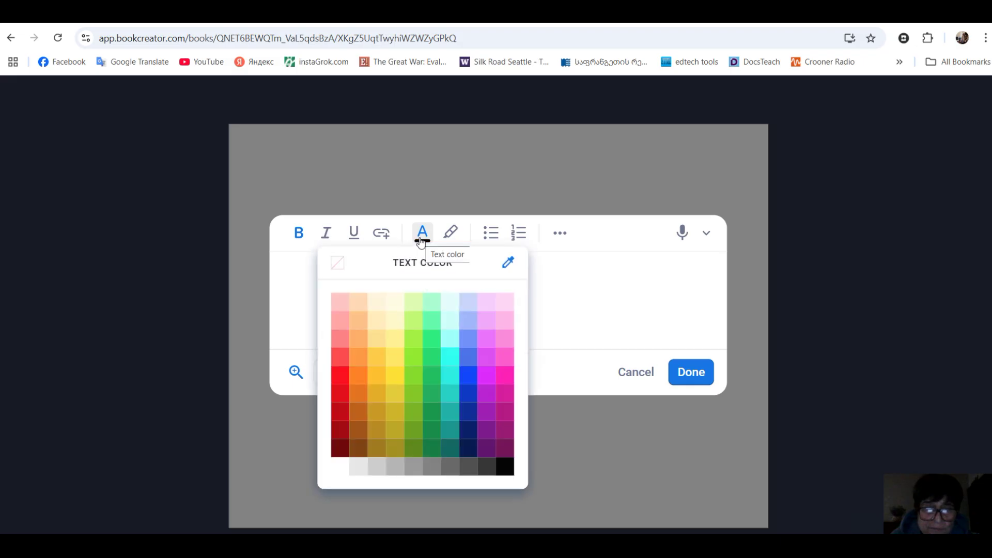
{"action": "left_click", "coordinate": [342, 412]}
{"action": "left_click", "coordinate": [509, 284]}
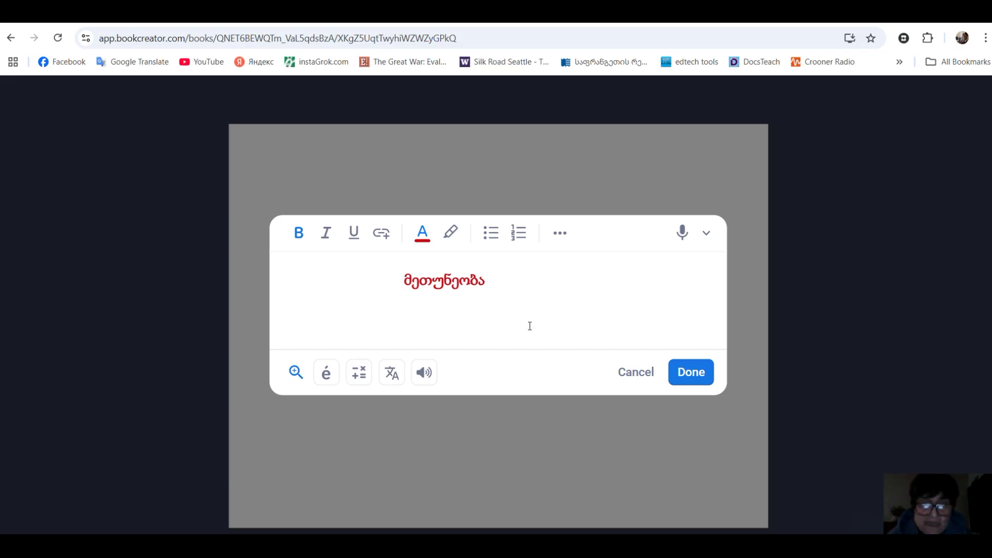
- Place the finished title text on the cover and move it to the horizontal middle of the page's upper part
{"action": "left_click", "coordinate": [402, 278]}
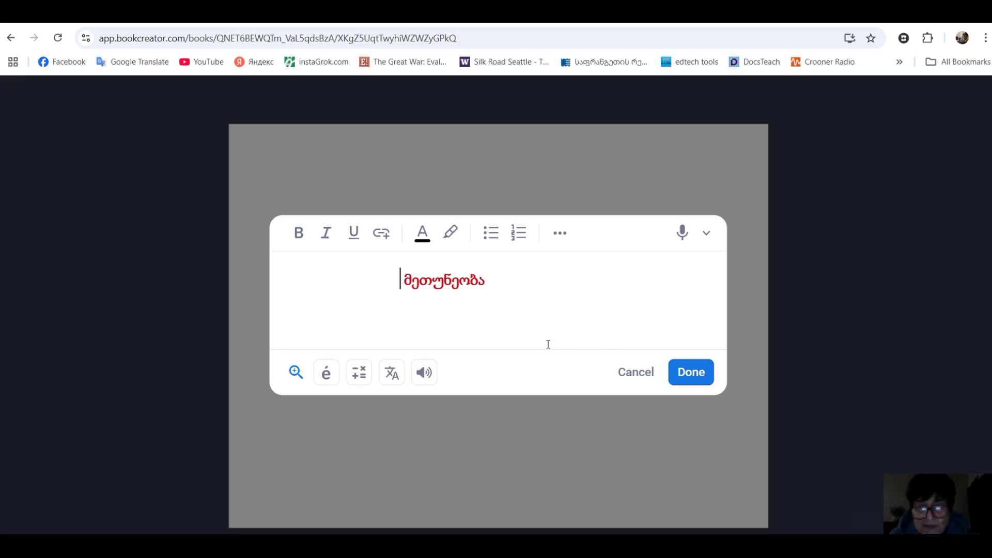
{"action": "left_click", "coordinate": [691, 373]}
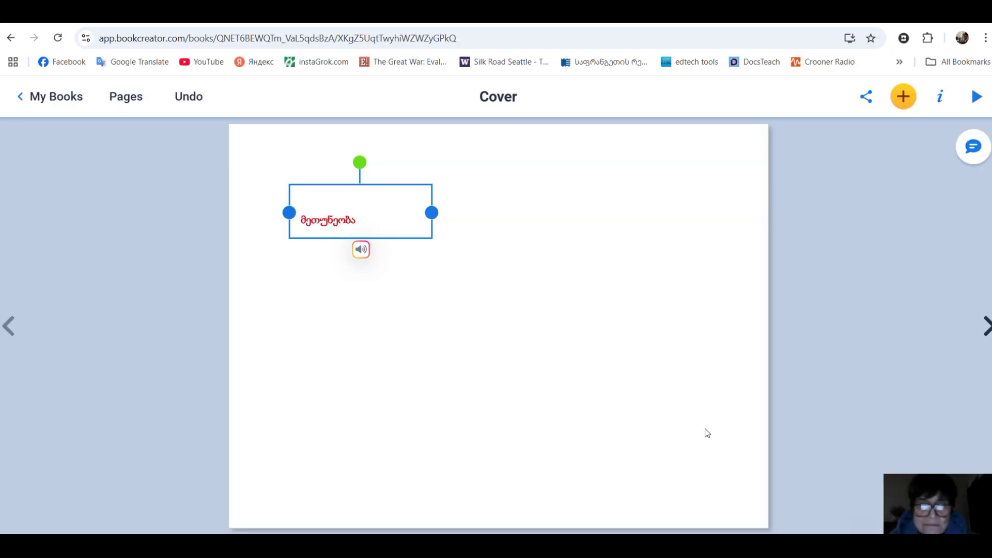
{"action": "left_click_drag", "start_coordinate": [337, 202], "coordinate": [456, 205]}
{"action": "left_click", "coordinate": [596, 220]}
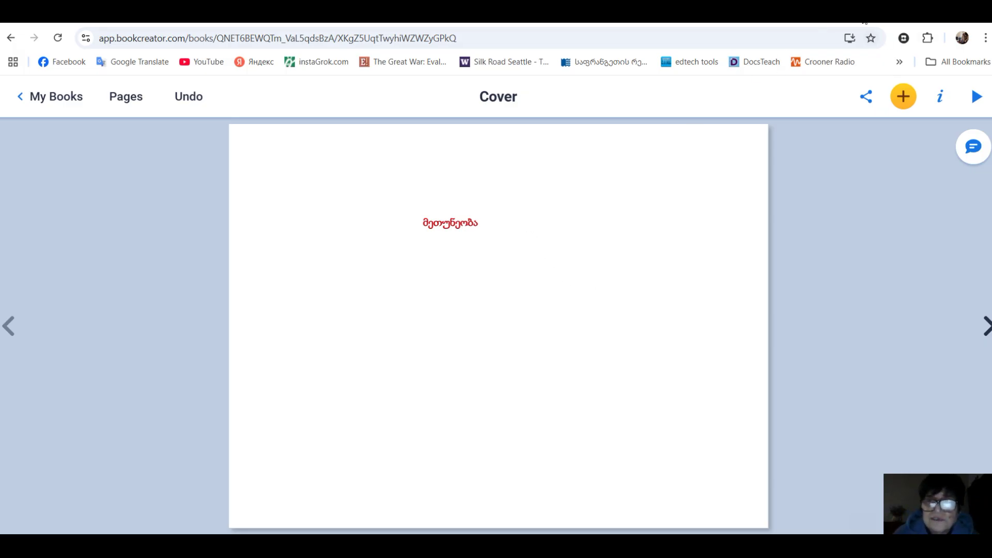
- Search Google for "მეთუნეობა" in a new browser tab and show the image results
{"action": "key", "text": "ctrl+t"}
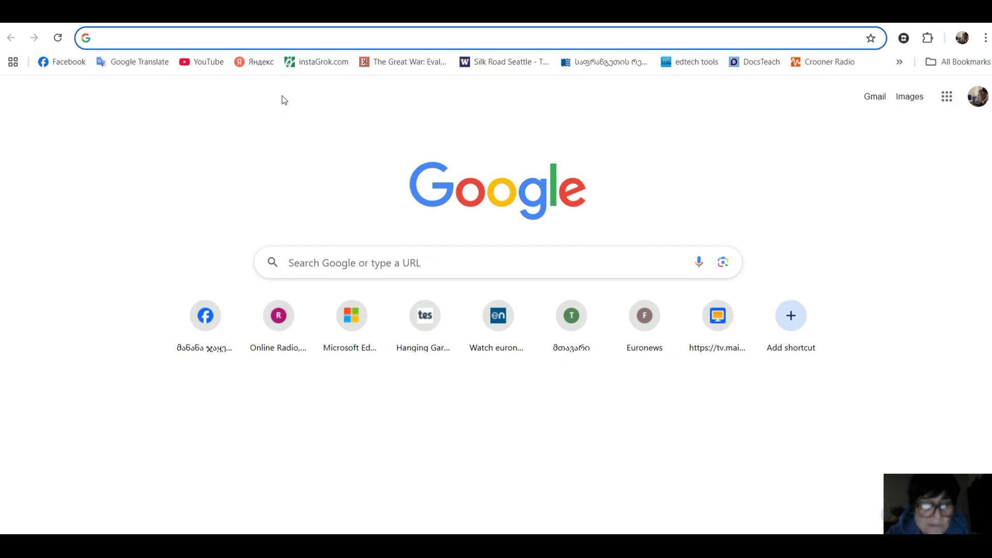
{"action": "type", "text": "მე"}
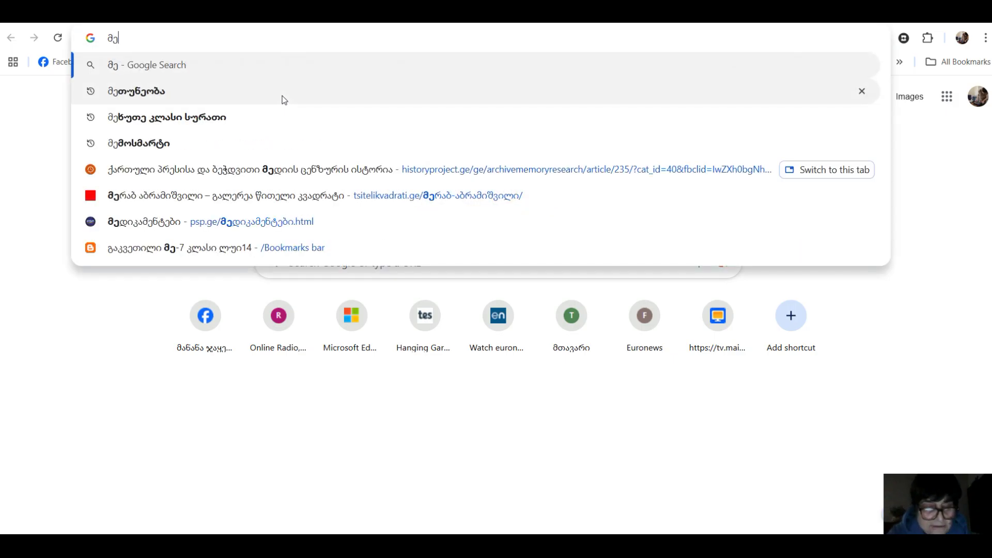
{"action": "type", "text": "თუ"}
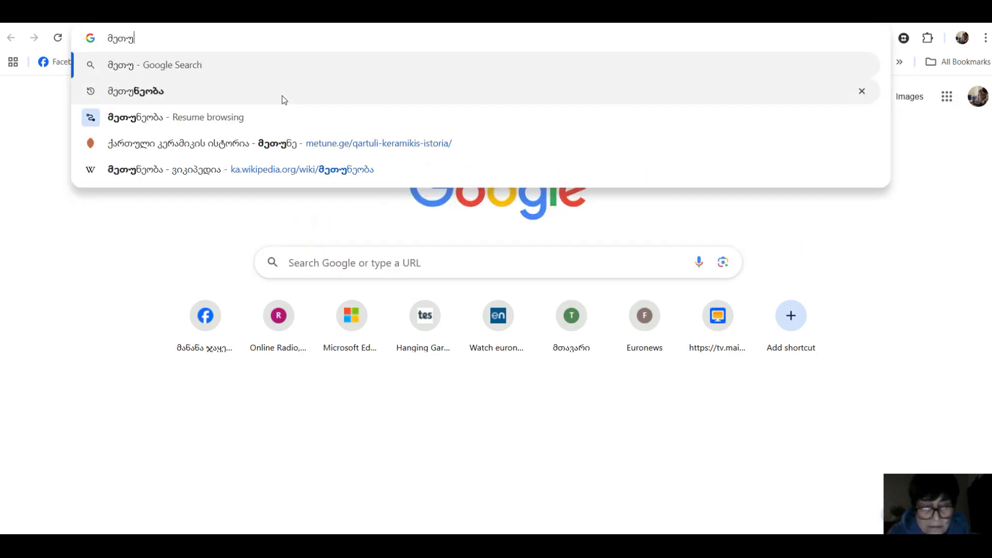
{"action": "type", "text": "ნეობა"}
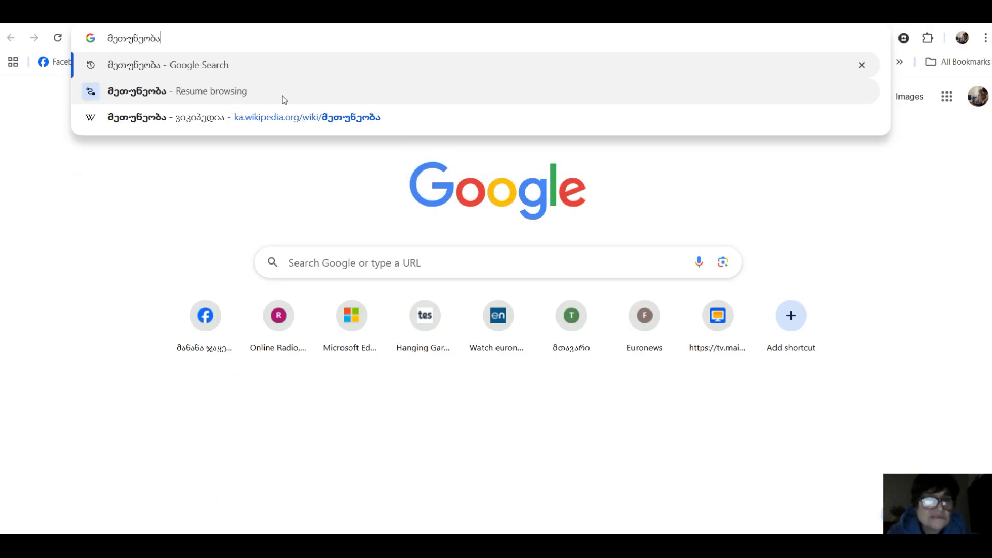
{"action": "key", "text": "Return"}
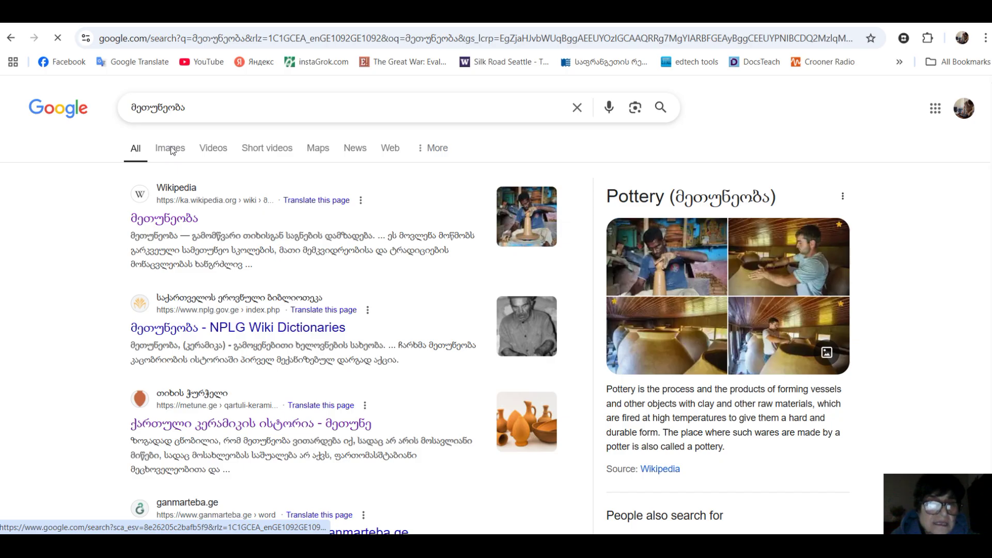
{"action": "left_click", "coordinate": [171, 150]}
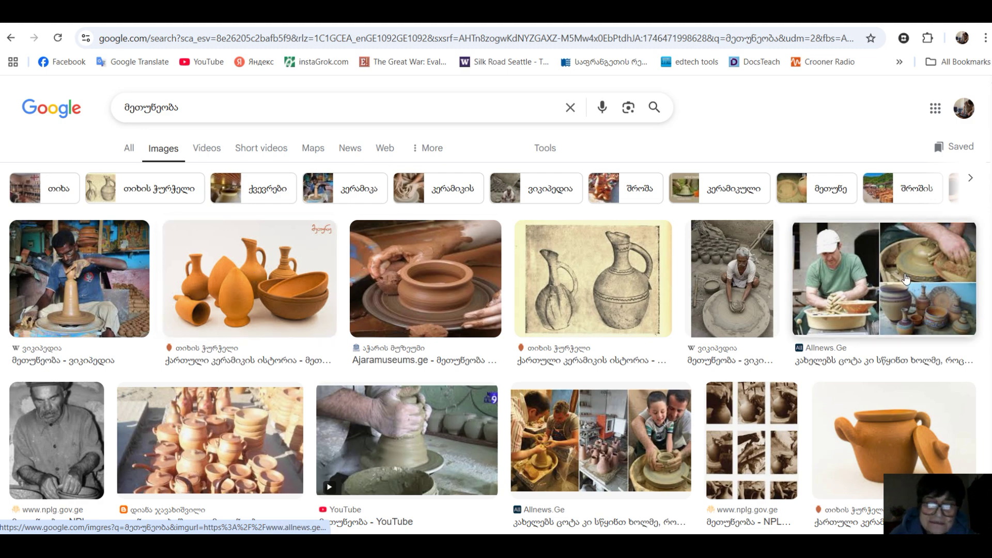
- Choose the picture of orange clay jugs and bowls from the image results and save it to the Desktop as a JPEG
{"action": "scroll", "coordinate": [906, 279], "scroll_direction": "down", "scroll_amount": 5}
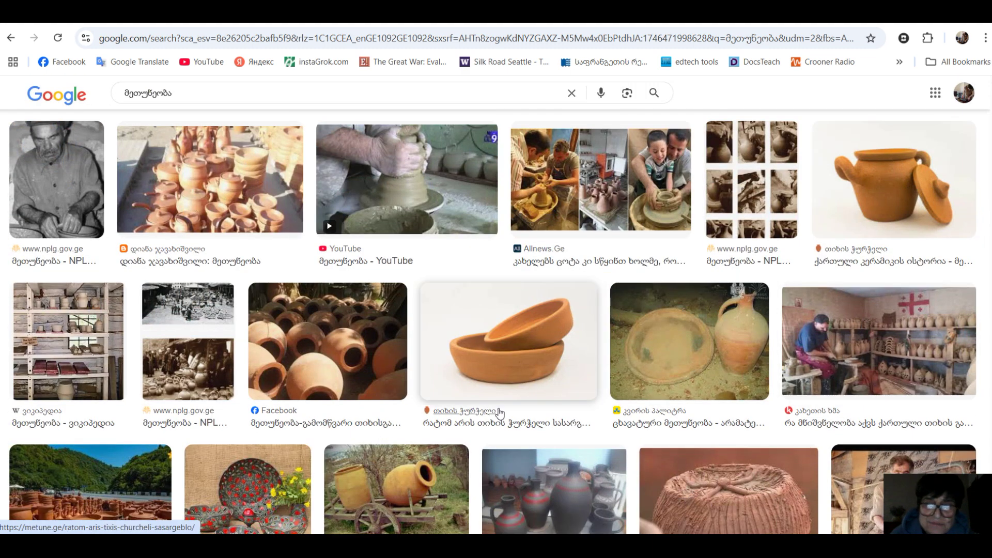
{"action": "scroll", "coordinate": [401, 376], "scroll_direction": "down", "scroll_amount": 3}
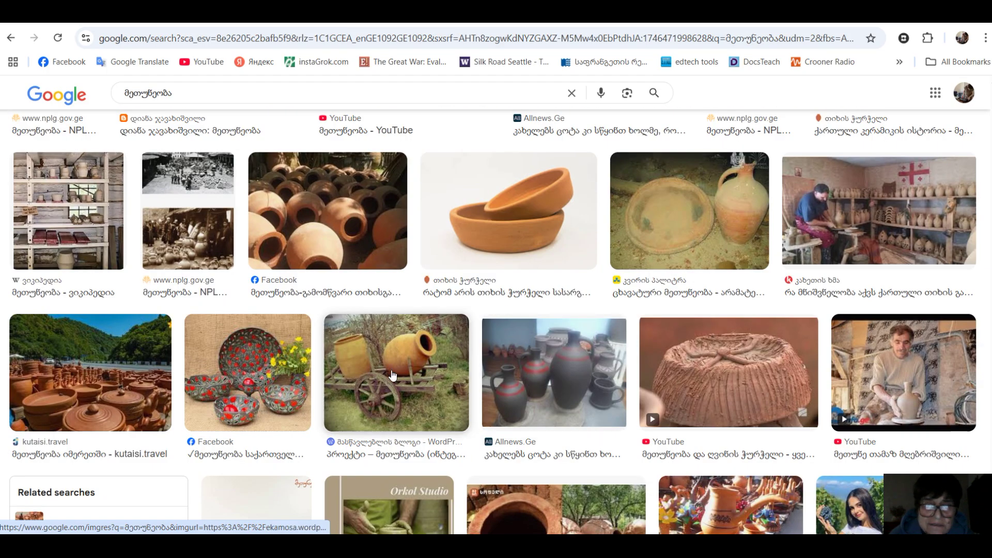
{"action": "scroll", "coordinate": [341, 352], "scroll_direction": "up", "scroll_amount": 8}
{"action": "left_click", "coordinate": [240, 272]}
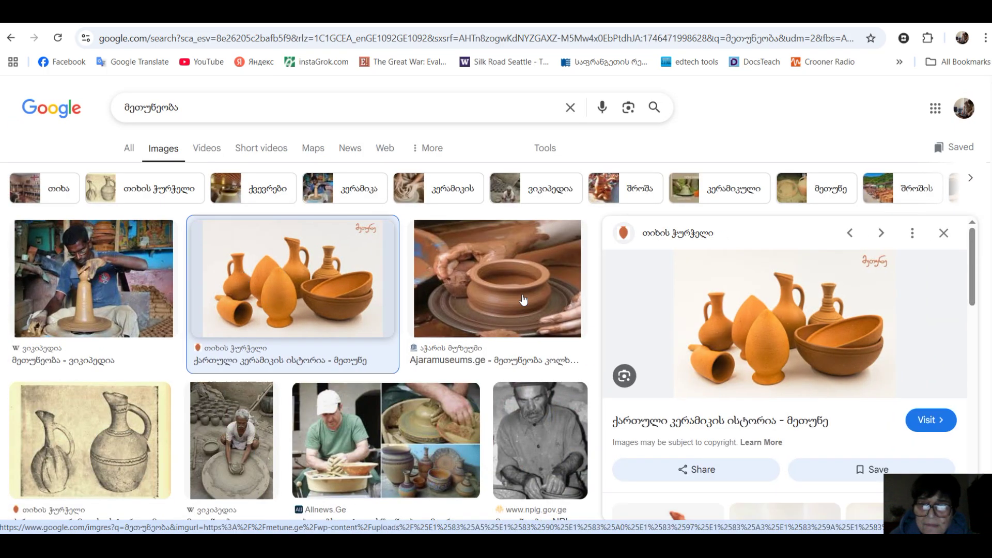
{"action": "right_click", "coordinate": [779, 306]}
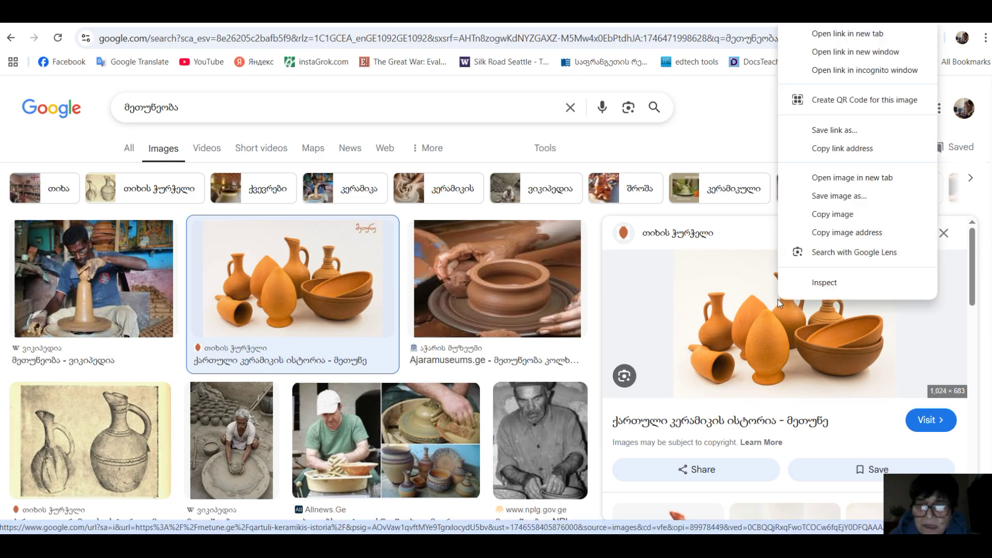
{"action": "left_click", "coordinate": [839, 196]}
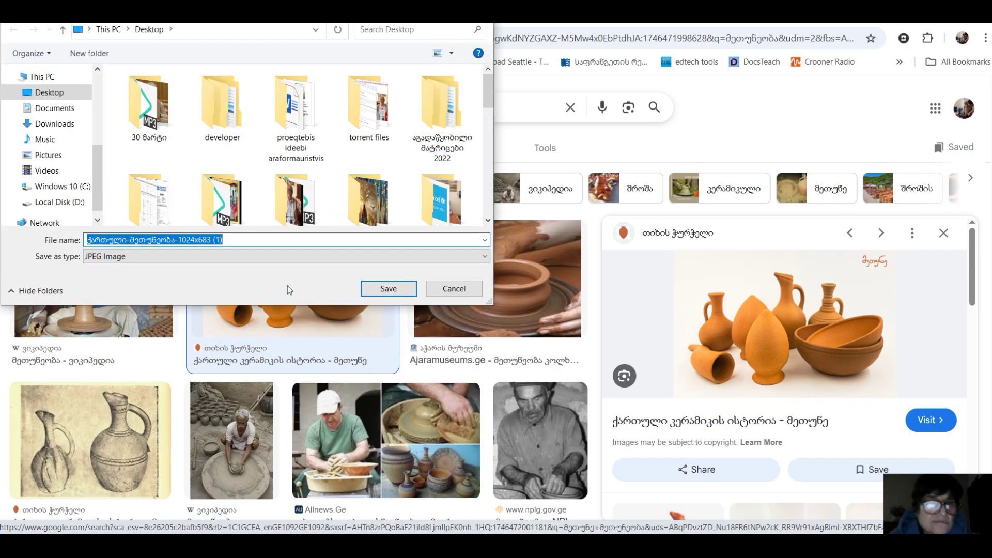
{"action": "left_click", "coordinate": [51, 93]}
{"action": "left_click", "coordinate": [400, 289]}
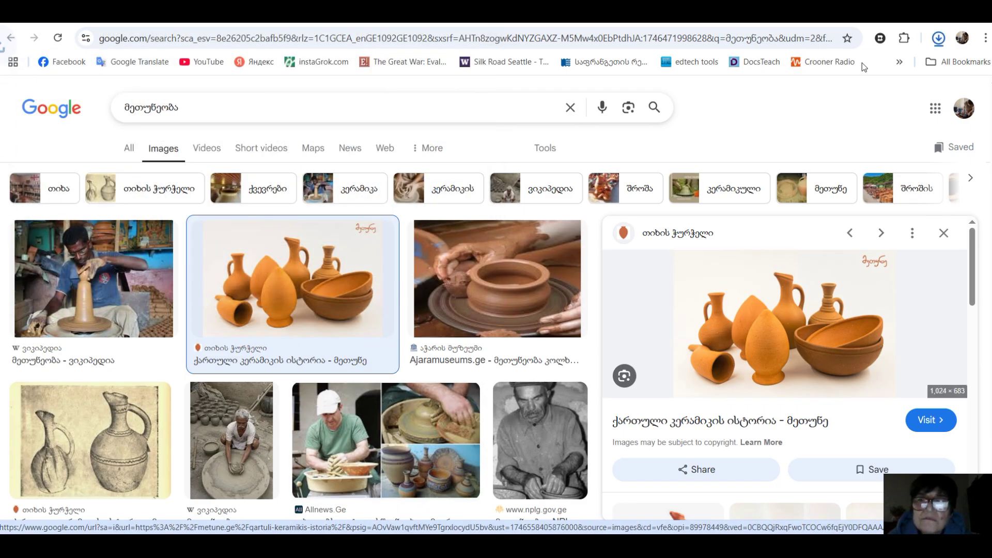
- Return to the Book Creator cover and start an image upload from the computer's Desktop folder
{"action": "left_click", "coordinate": [848, 12]}
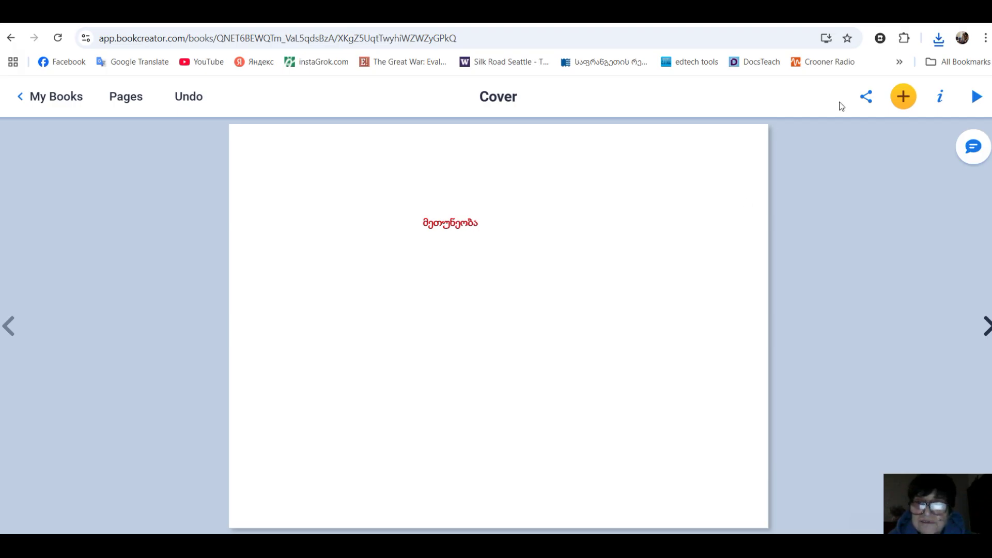
{"action": "left_click", "coordinate": [904, 99]}
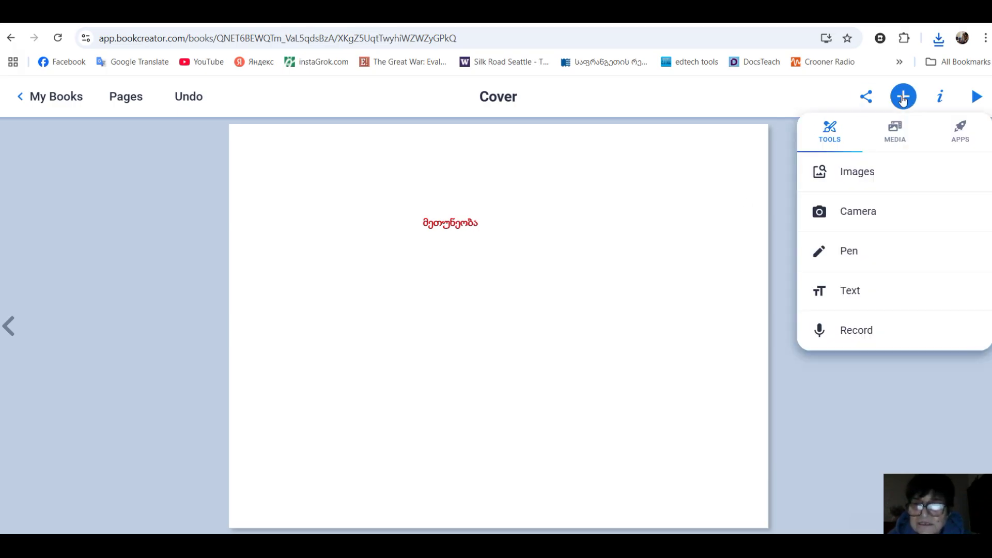
{"action": "left_click", "coordinate": [851, 178]}
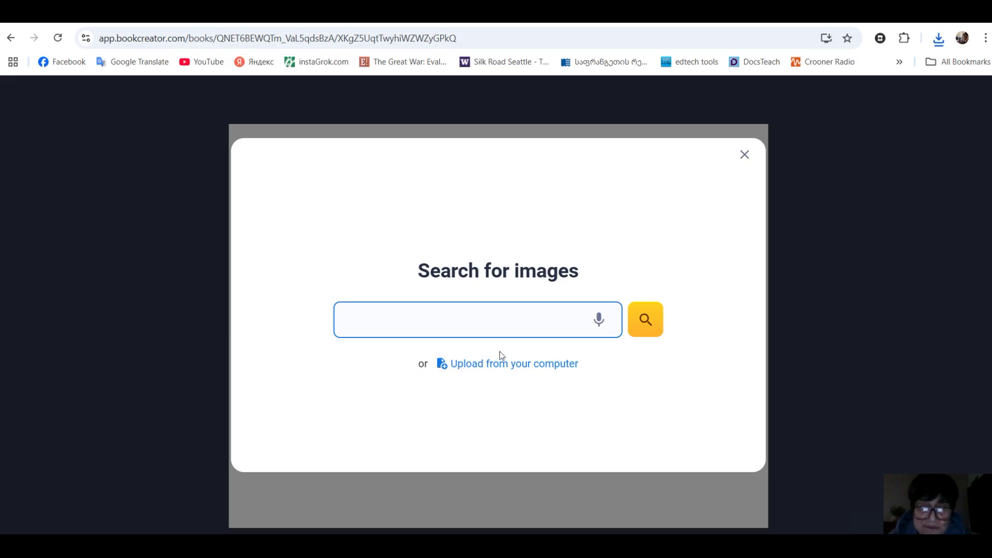
{"action": "left_click", "coordinate": [506, 365]}
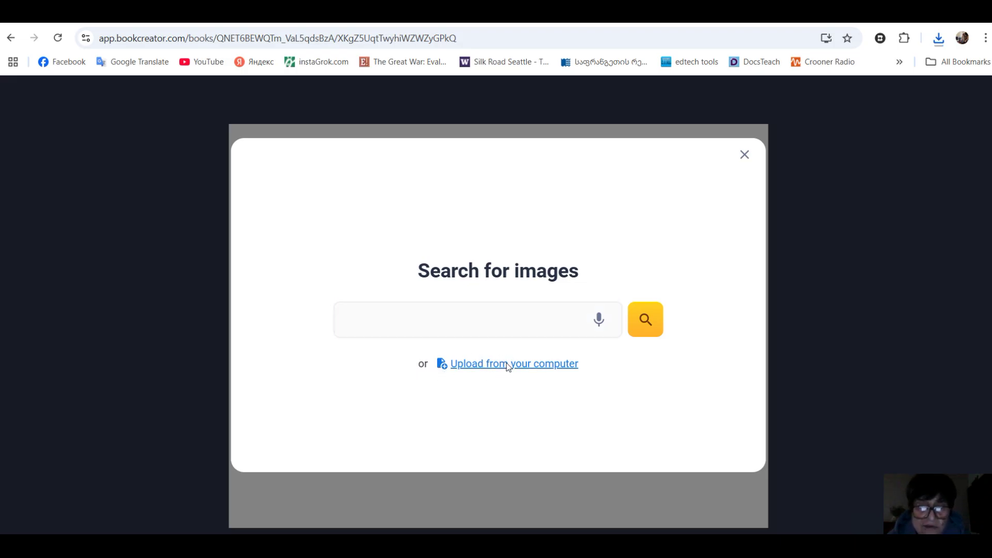
{"action": "left_click", "coordinate": [50, 129]}
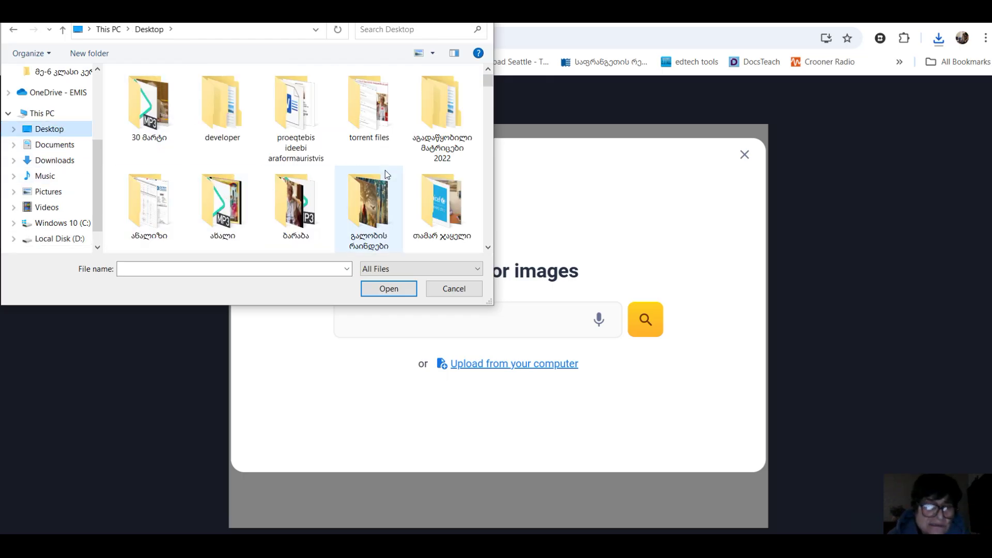
- Look through the files in the Desktop folder for a pottery picture
{"action": "scroll", "coordinate": [416, 160], "scroll_direction": "down", "scroll_amount": 3}
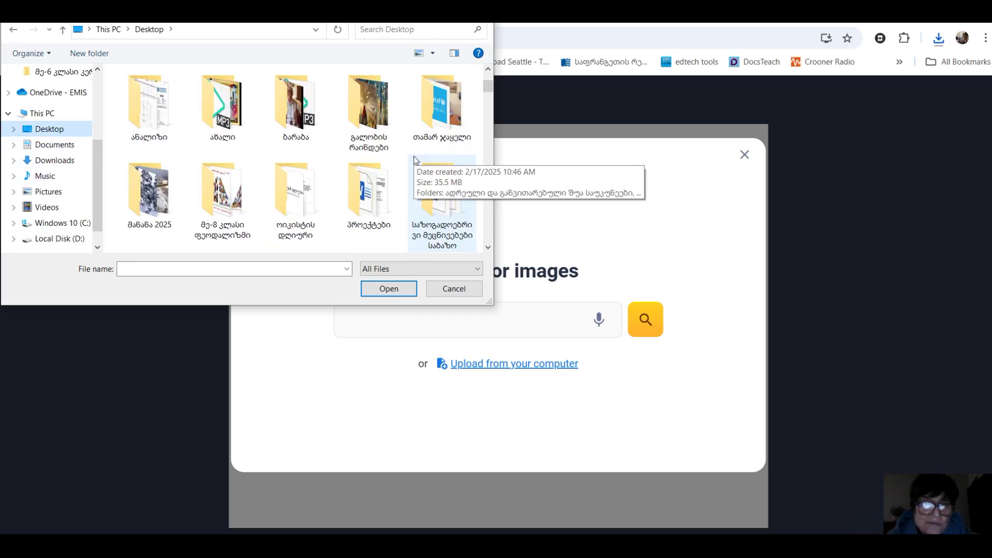
{"action": "scroll", "coordinate": [393, 176], "scroll_direction": "down", "scroll_amount": 5}
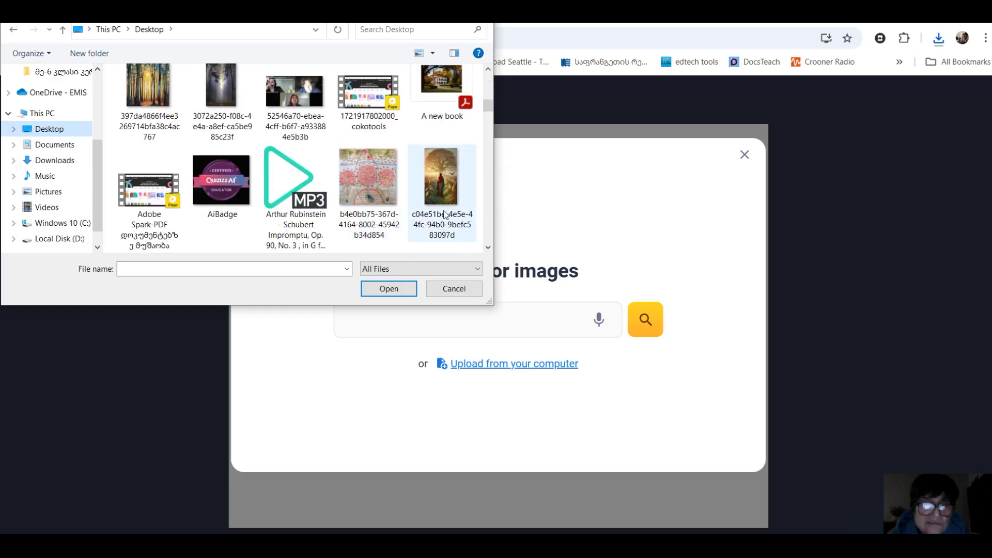
{"action": "scroll", "coordinate": [447, 220], "scroll_direction": "down", "scroll_amount": 2}
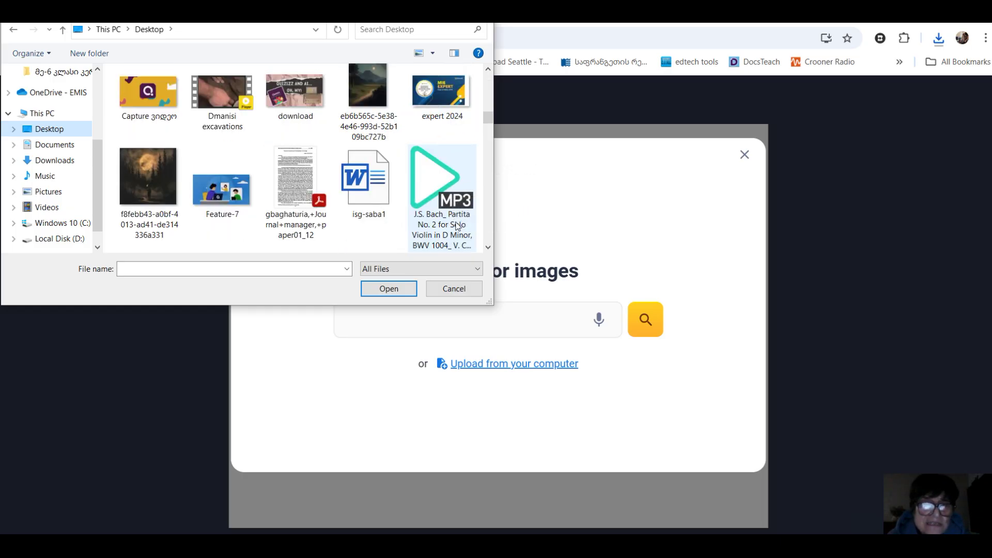
{"action": "scroll", "coordinate": [442, 196], "scroll_direction": "down", "scroll_amount": 4}
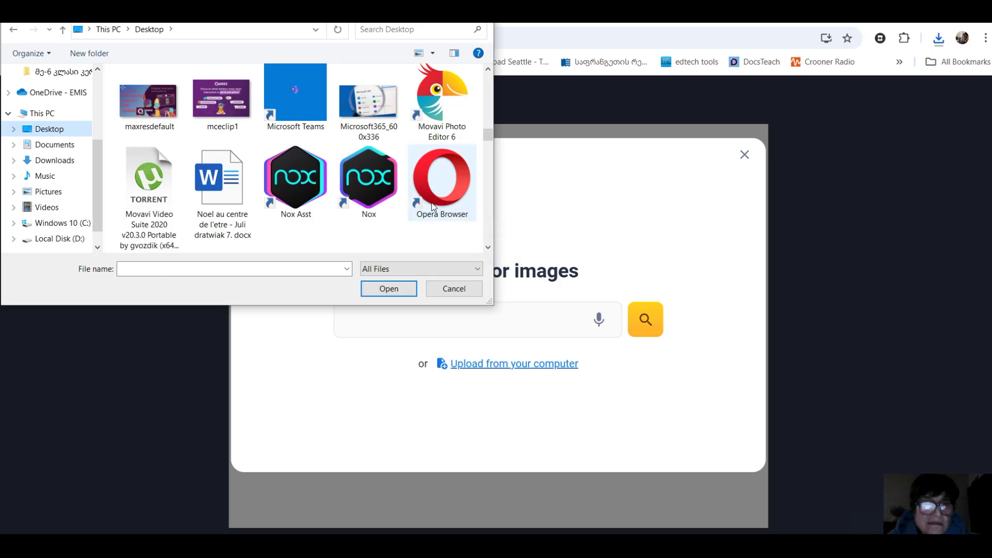
{"action": "scroll", "coordinate": [432, 202], "scroll_direction": "down", "scroll_amount": 4}
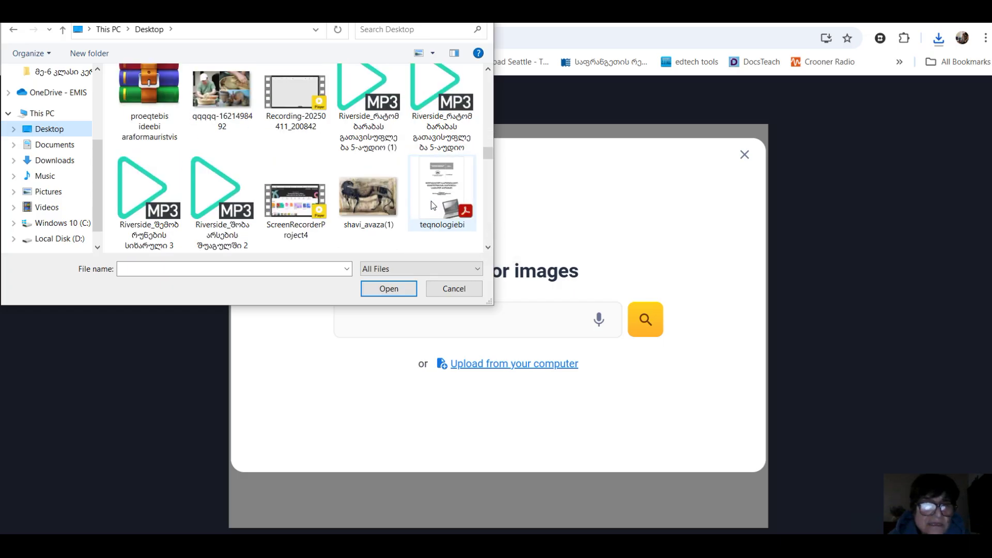
{"action": "scroll", "coordinate": [431, 201], "scroll_direction": "down", "scroll_amount": 8}
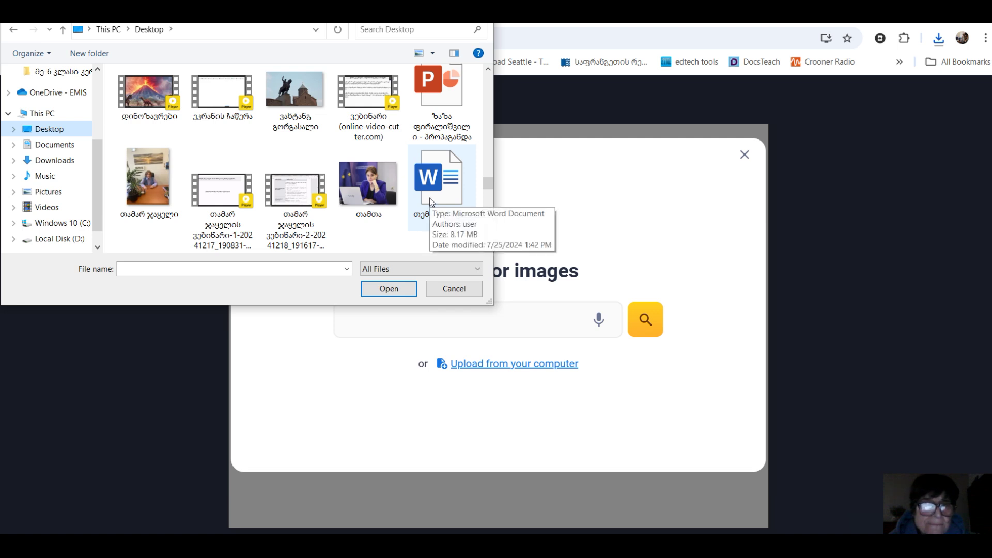
{"action": "scroll", "coordinate": [429, 198], "scroll_direction": "down", "scroll_amount": 10}
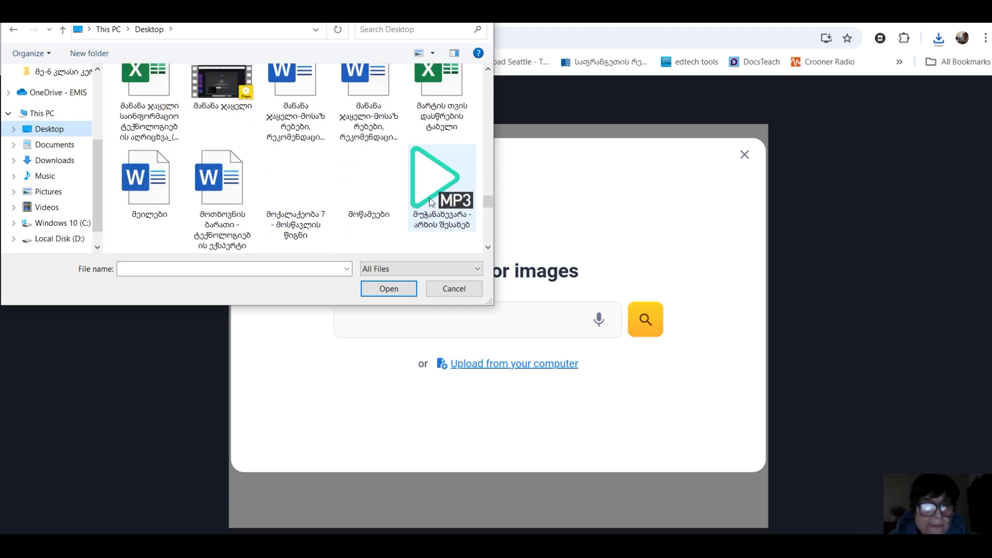
{"action": "scroll", "coordinate": [429, 198], "scroll_direction": "down", "scroll_amount": 3}
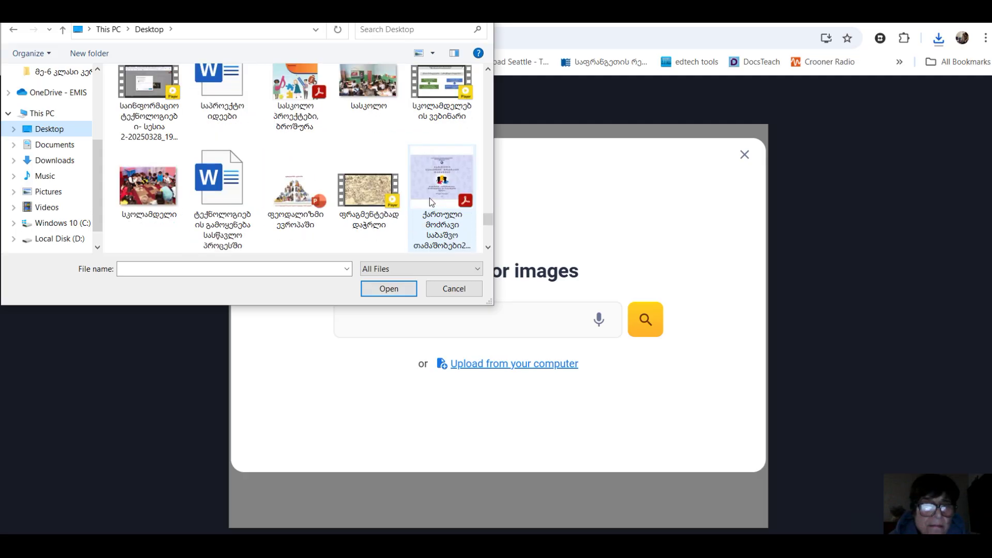
{"action": "scroll", "coordinate": [429, 197], "scroll_direction": "down", "scroll_amount": 3}
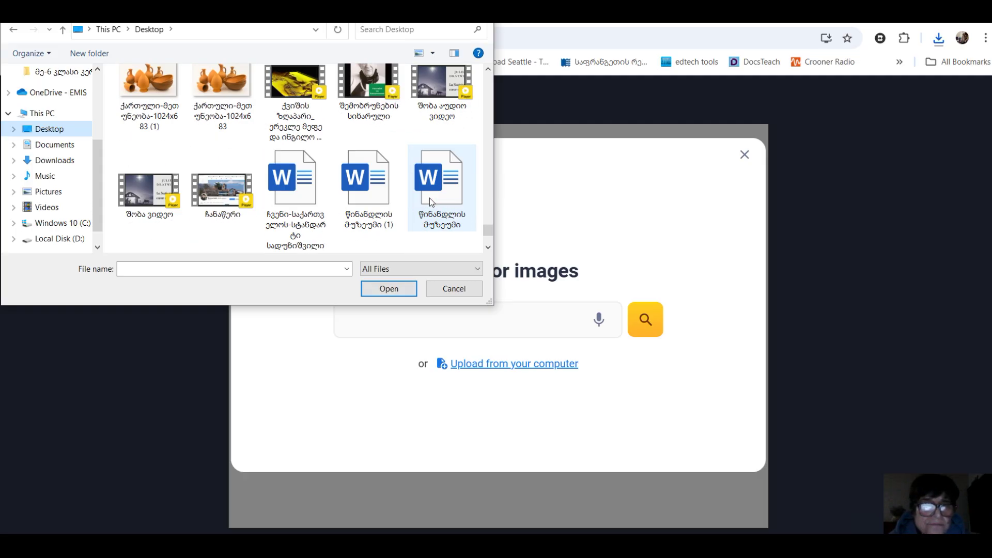
{"action": "scroll", "coordinate": [430, 197], "scroll_direction": "down", "scroll_amount": 1}
{"action": "scroll", "coordinate": [429, 197], "scroll_direction": "up", "scroll_amount": 1}
{"action": "scroll", "coordinate": [430, 199], "scroll_direction": "up", "scroll_amount": 9}
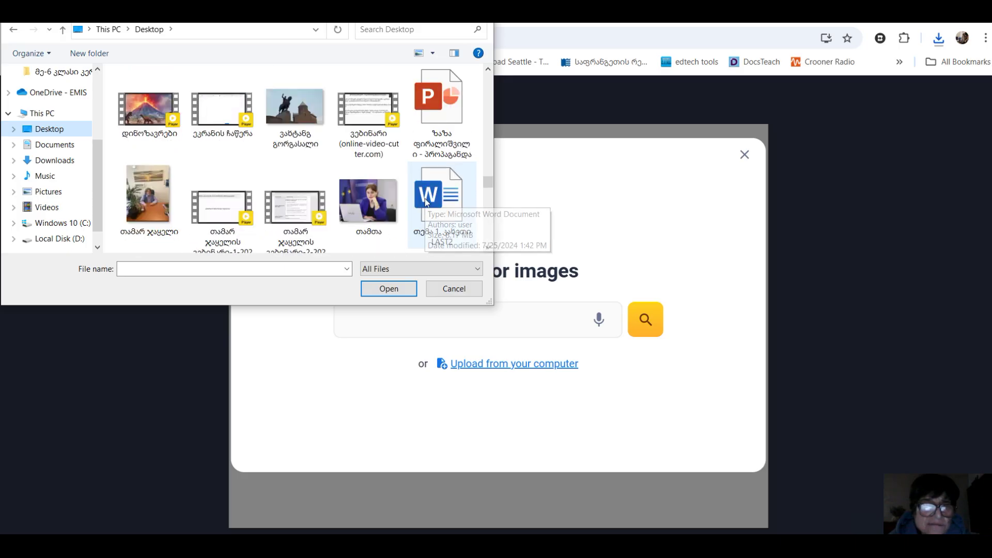
{"action": "scroll", "coordinate": [384, 238], "scroll_direction": "down", "scroll_amount": 1}
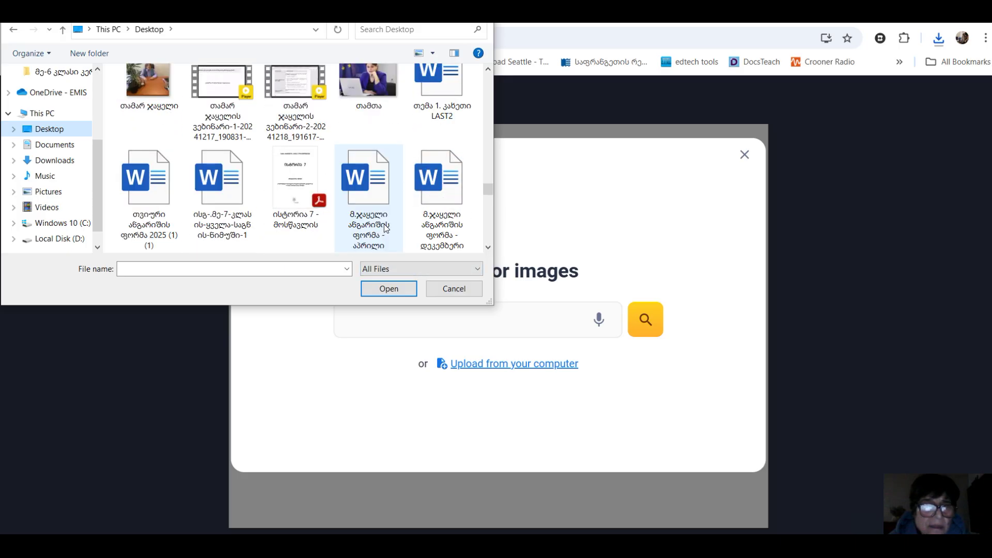
{"action": "scroll", "coordinate": [385, 228], "scroll_direction": "down", "scroll_amount": 3}
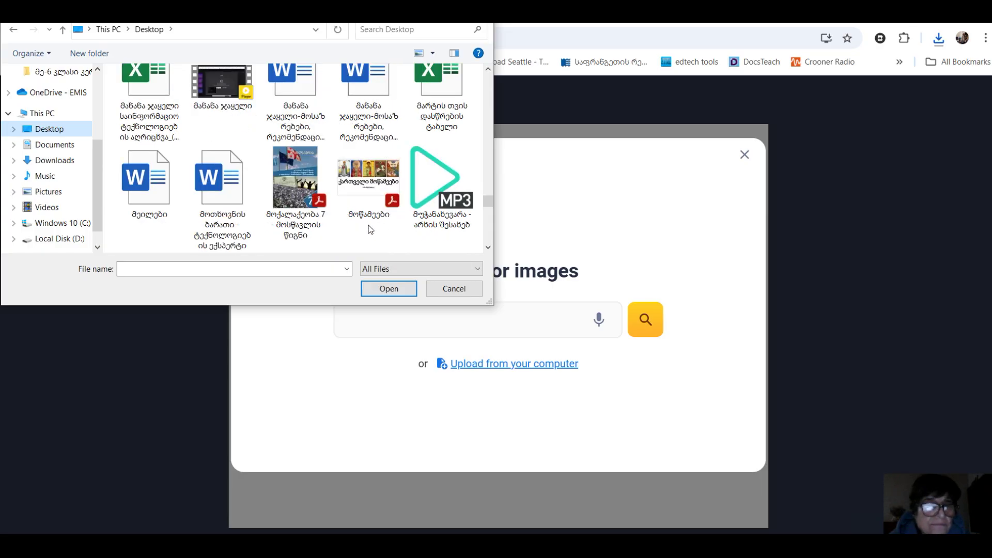
{"action": "left_click", "coordinate": [48, 131]}
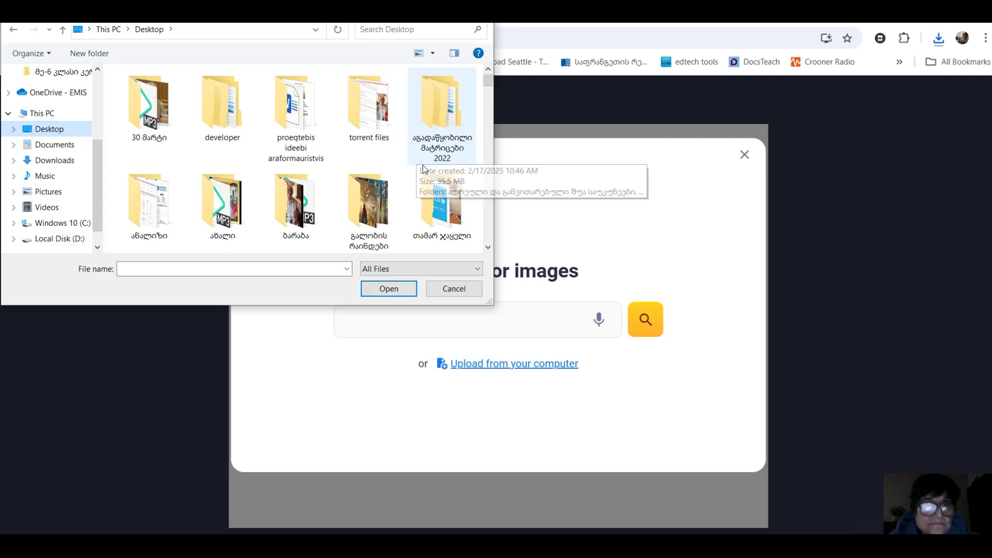
{"action": "scroll", "coordinate": [419, 156], "scroll_direction": "down", "scroll_amount": 3}
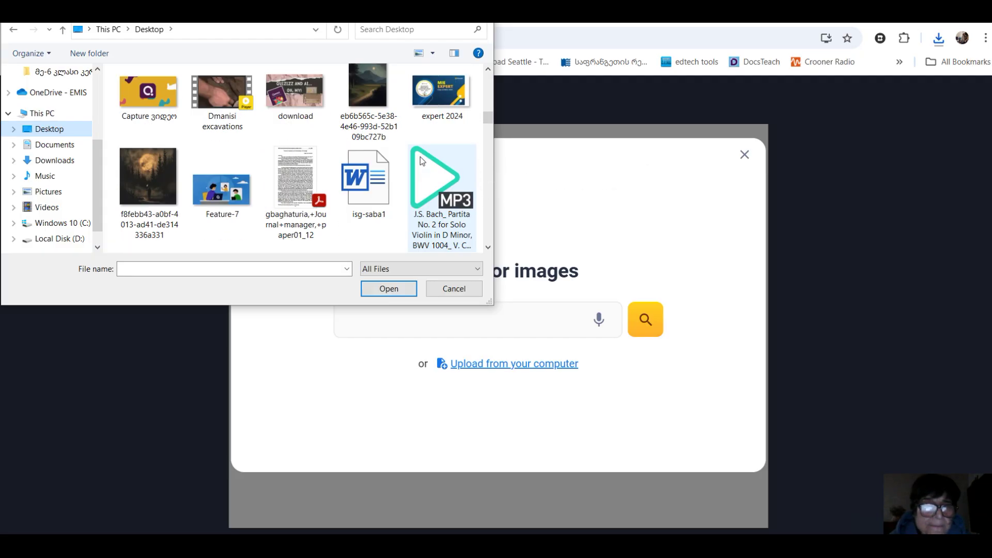
{"action": "scroll", "coordinate": [420, 157], "scroll_direction": "down", "scroll_amount": 3}
{"action": "scroll", "coordinate": [420, 156], "scroll_direction": "down", "scroll_amount": 3}
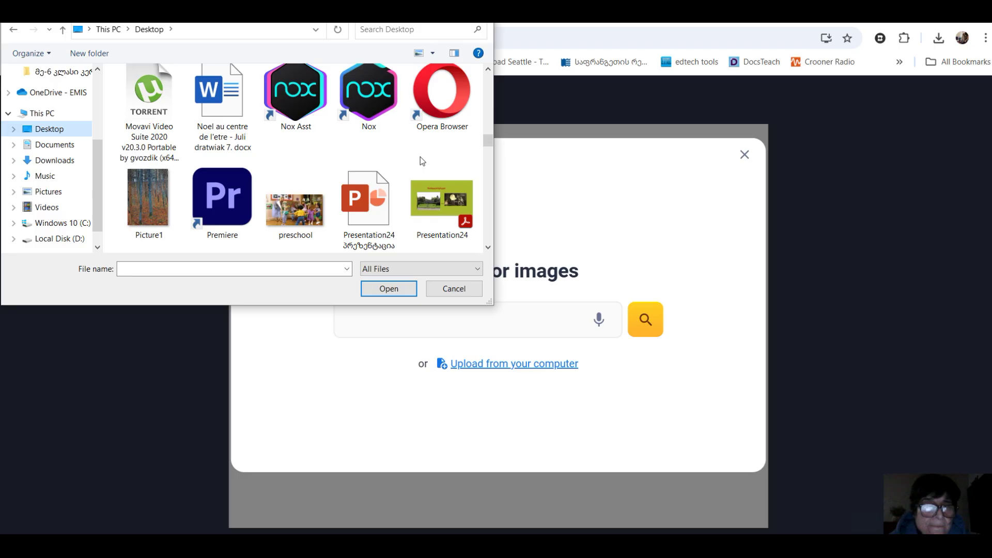
{"action": "scroll", "coordinate": [421, 157], "scroll_direction": "down", "scroll_amount": 3}
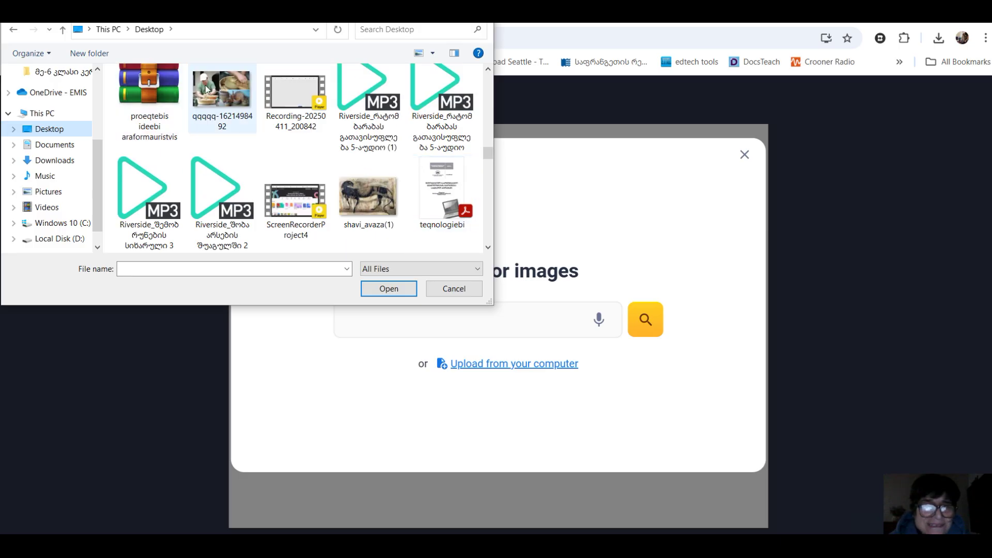
{"action": "left_click", "coordinate": [223, 95]}
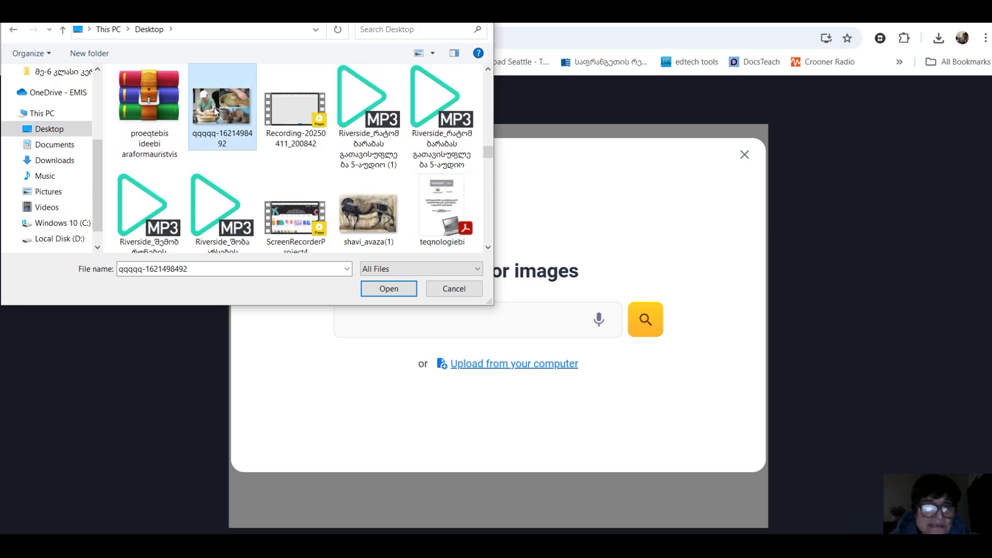
{"action": "left_click", "coordinate": [376, 287]}
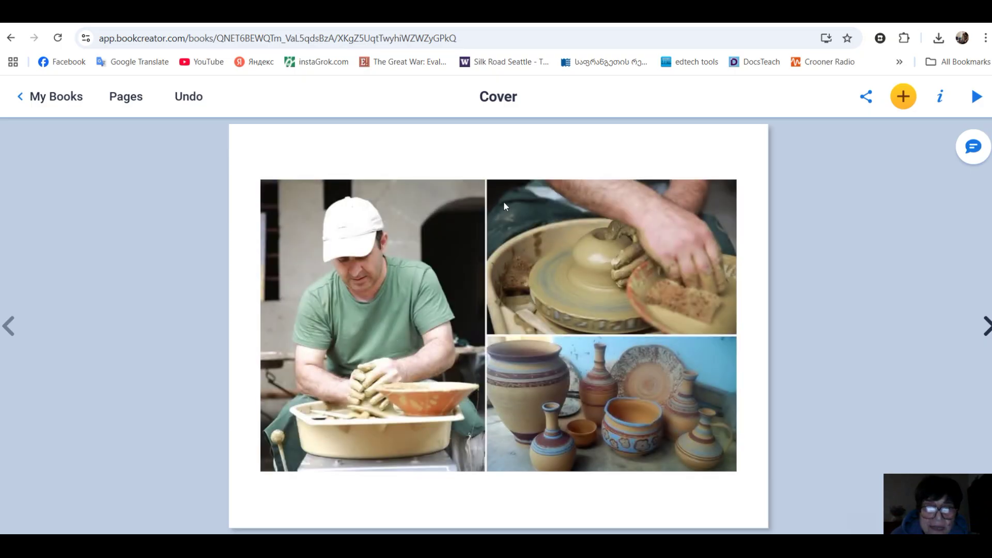
- Shrink the pottery collage on the cover and place it below the title "მეთუნეობა"
{"action": "left_click", "coordinate": [398, 253]}
{"action": "left_click_drag", "start_coordinate": [258, 181], "coordinate": [392, 261]}
{"action": "left_click_drag", "start_coordinate": [558, 359], "coordinate": [453, 356]}
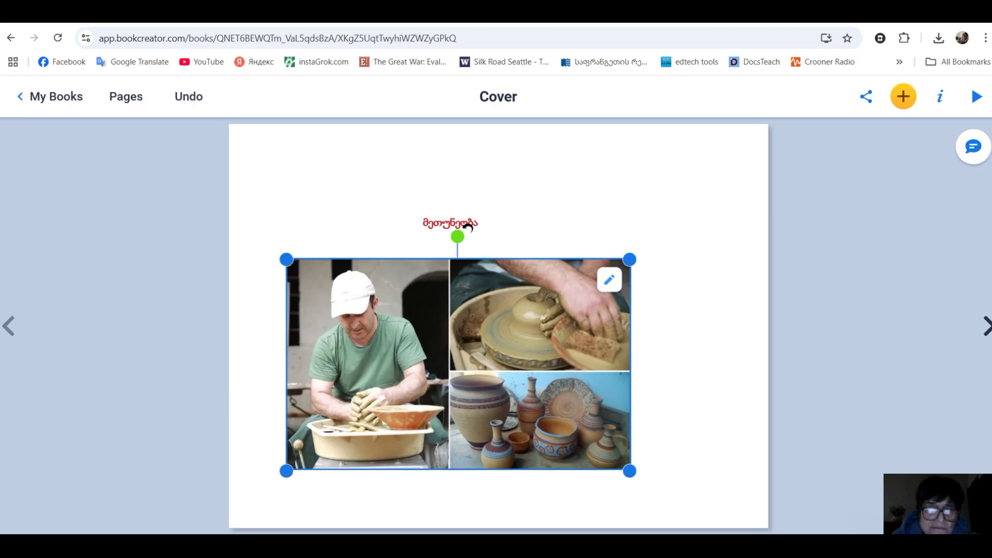
- Move the title "მეთუნეობა" higher on the cover and enlarge the pottery collage beneath it
{"action": "left_click", "coordinate": [442, 224]}
{"action": "left_click_drag", "start_coordinate": [473, 201], "coordinate": [494, 168]}
{"action": "left_click_drag", "start_coordinate": [487, 314], "coordinate": [521, 318]}
{"action": "left_click_drag", "start_coordinate": [555, 378], "coordinate": [555, 368]}
{"action": "left_click_drag", "start_coordinate": [661, 463], "coordinate": [712, 527]}
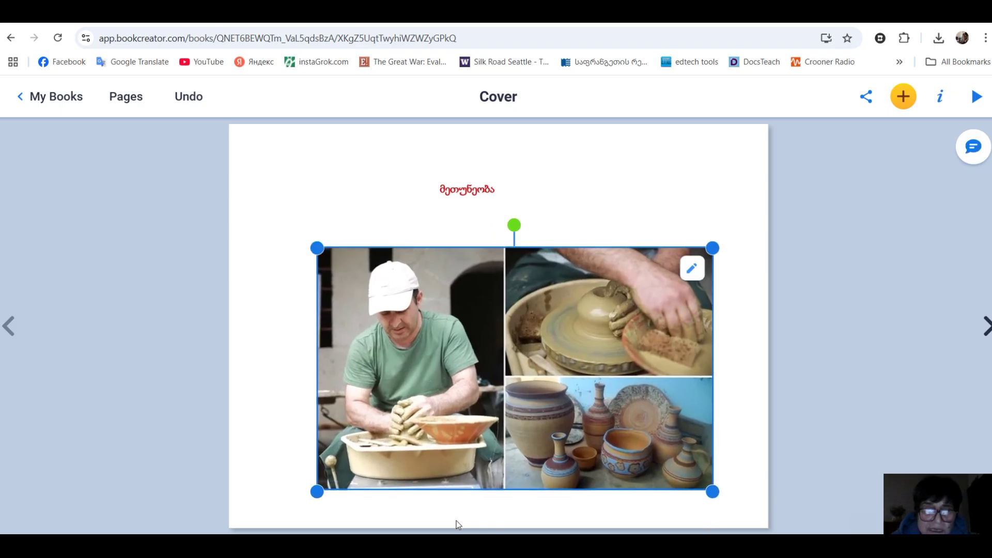
- Enlarge the collage to span most of the cover's width, centre it, and nudge the title slightly higher
{"action": "left_click_drag", "start_coordinate": [542, 415], "coordinate": [514, 405]}
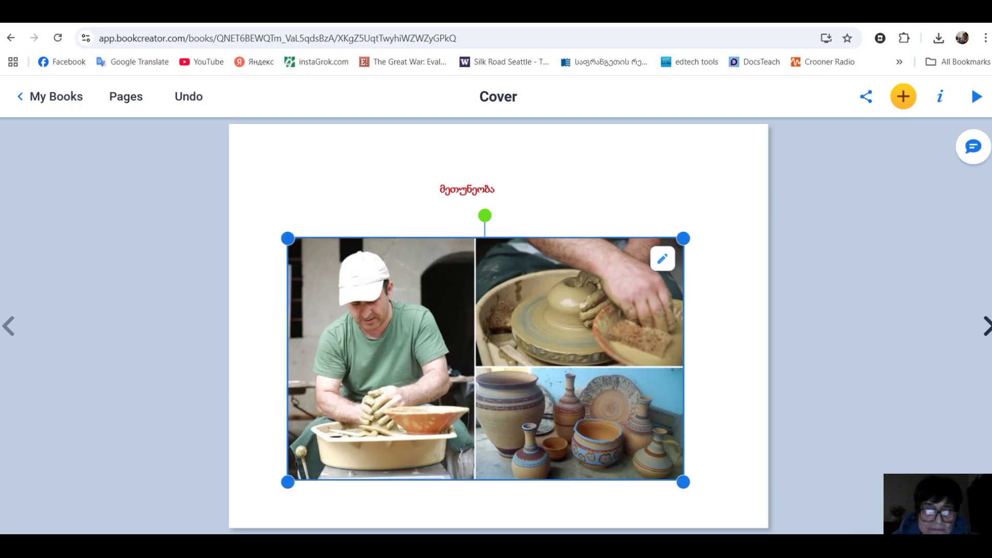
{"action": "left_click_drag", "start_coordinate": [287, 484], "coordinate": [276, 489]}
{"action": "left_click_drag", "start_coordinate": [682, 489], "coordinate": [716, 509]}
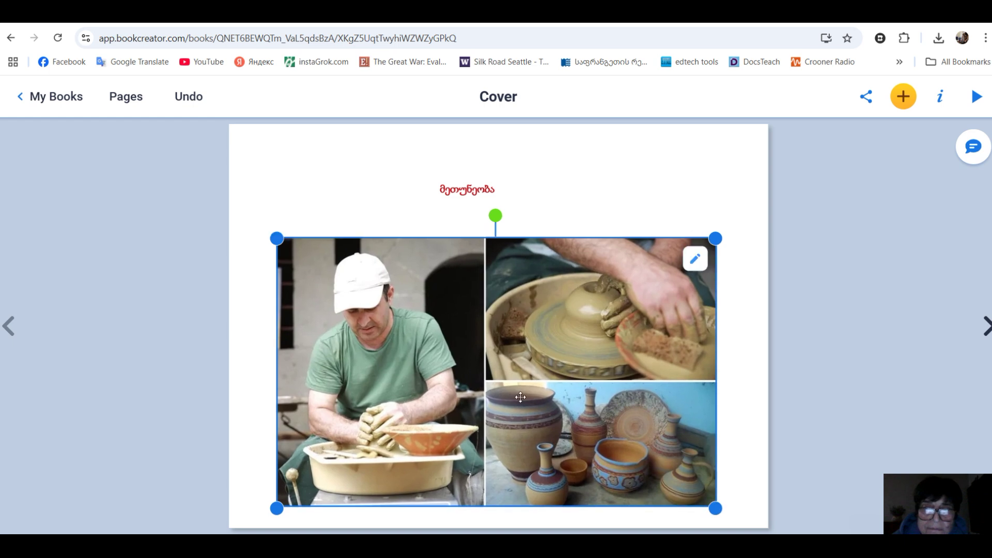
{"action": "left_click", "coordinate": [482, 191]}
{"action": "left_click_drag", "start_coordinate": [510, 170], "coordinate": [520, 160]}
{"action": "left_click_drag", "start_coordinate": [513, 296], "coordinate": [516, 284]}
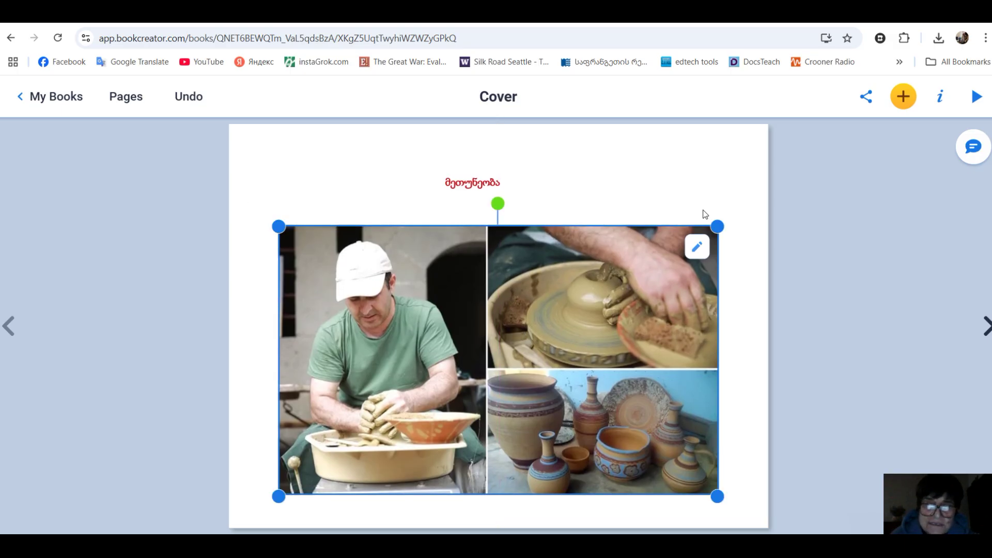
- Go to page 2 of the book and start an image upload from the computer
{"action": "left_click", "coordinate": [986, 328]}
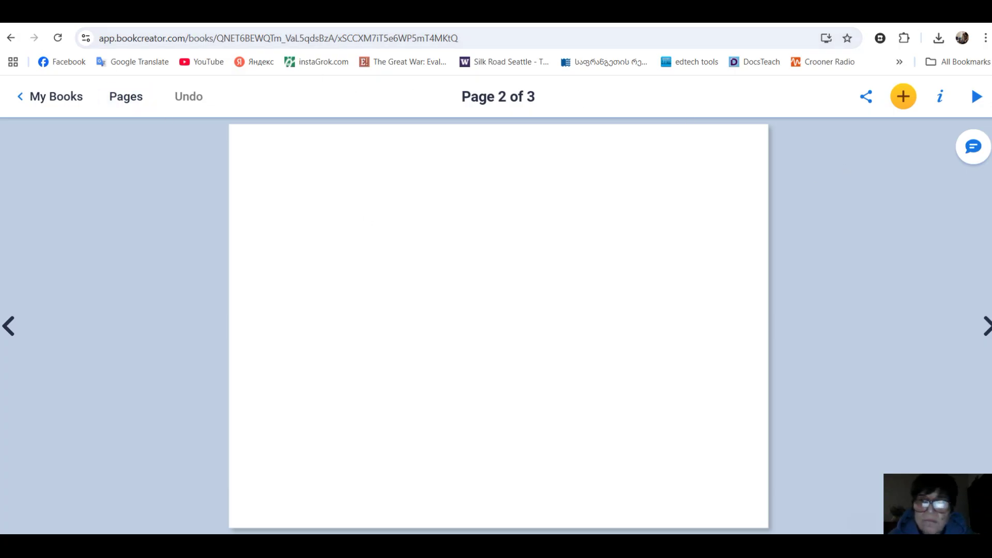
{"action": "left_click", "coordinate": [904, 97]}
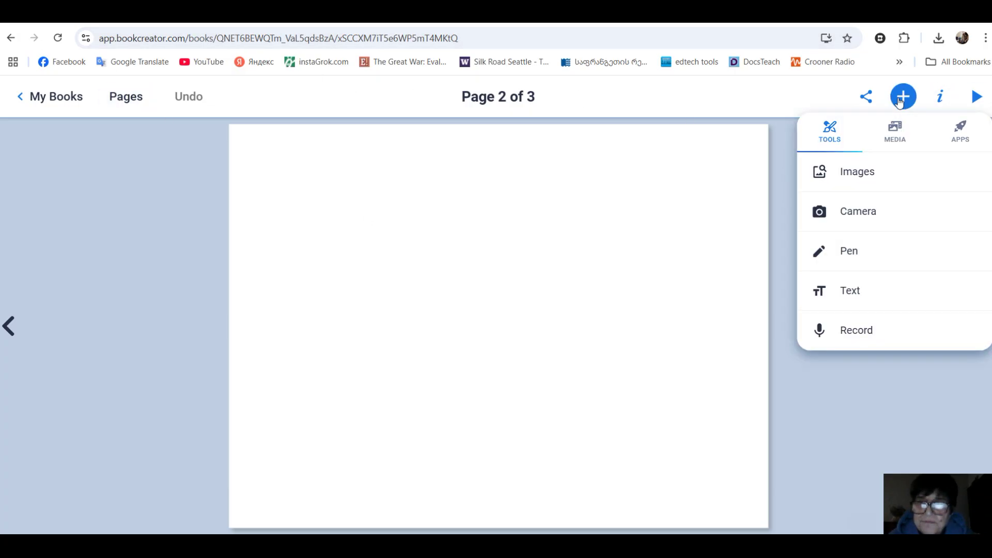
{"action": "left_click", "coordinate": [850, 173]}
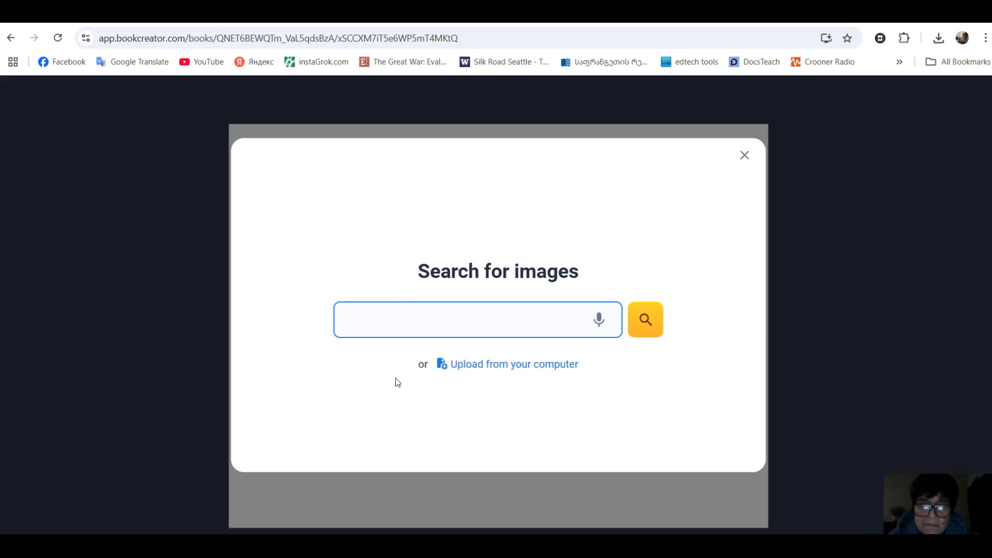
{"action": "left_click", "coordinate": [500, 365]}
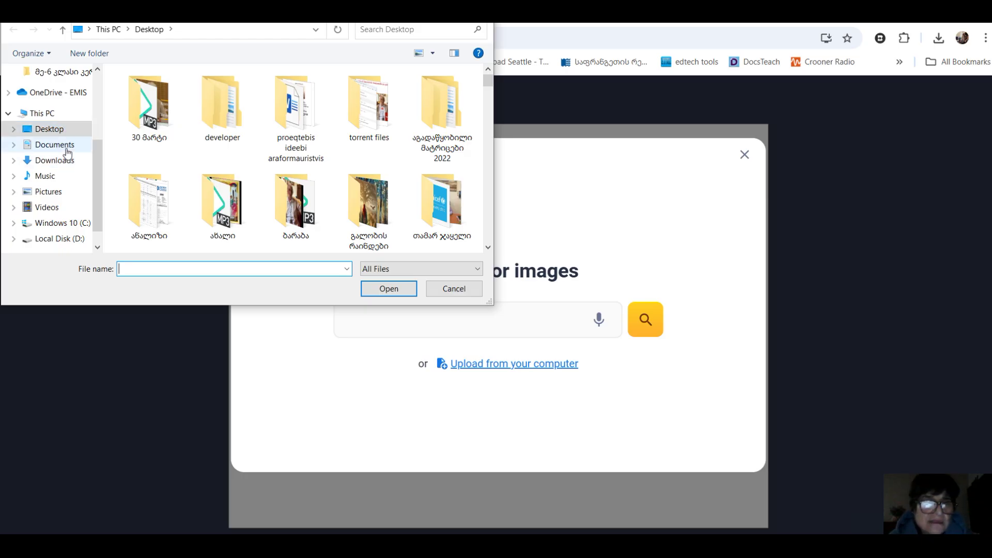
- Upload the photo "ბავშვები და ოსტატი" from the folder "მე-6 კლასი კერამიკა2023-2024" in My Pictures on Local Disk (D:)
{"action": "left_click", "coordinate": [67, 238]}
{"action": "scroll", "coordinate": [194, 202], "scroll_direction": "down", "scroll_amount": 3}
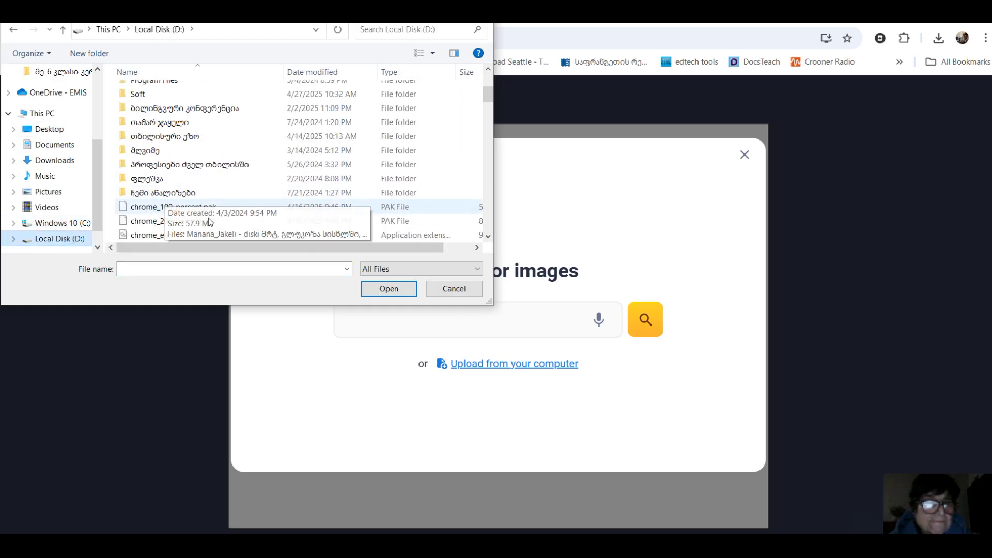
{"action": "scroll", "coordinate": [206, 178], "scroll_direction": "up", "scroll_amount": 5}
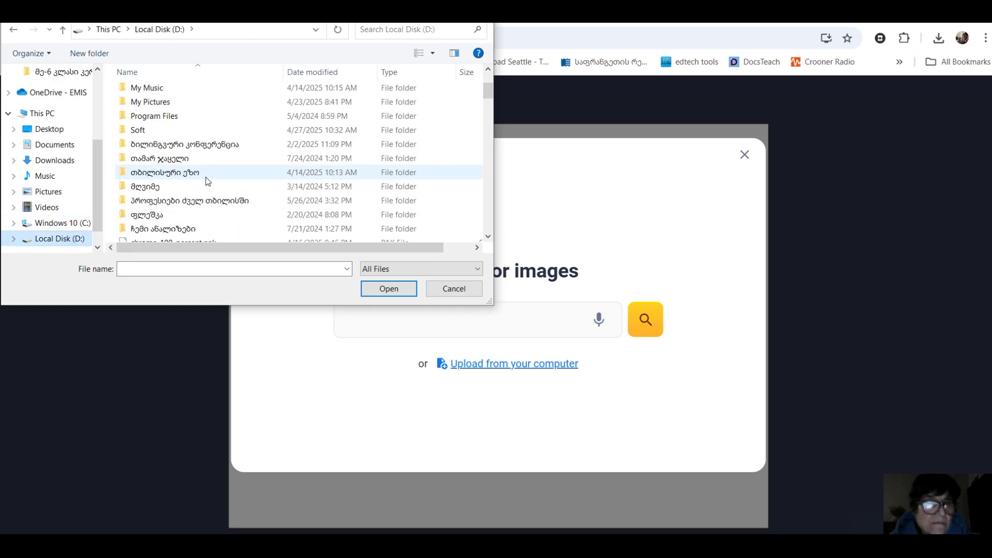
{"action": "double_click", "coordinate": [162, 105]}
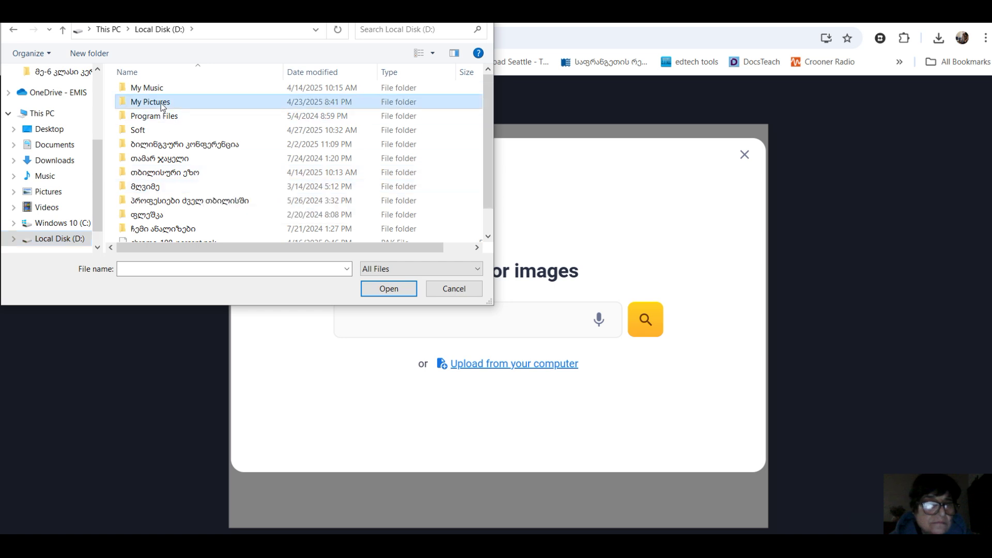
{"action": "double_click", "coordinate": [165, 148]}
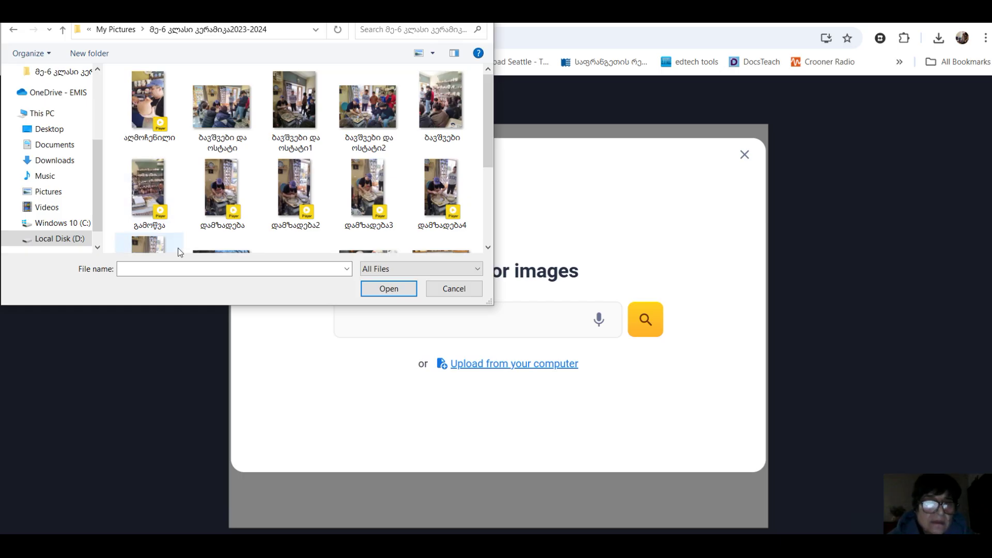
{"action": "left_click", "coordinate": [231, 102]}
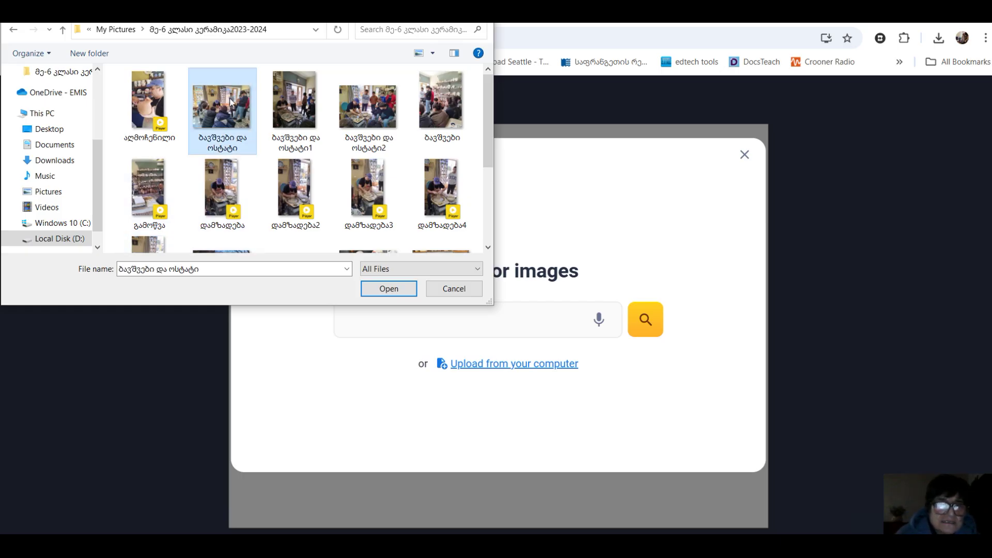
{"action": "left_click", "coordinate": [380, 291]}
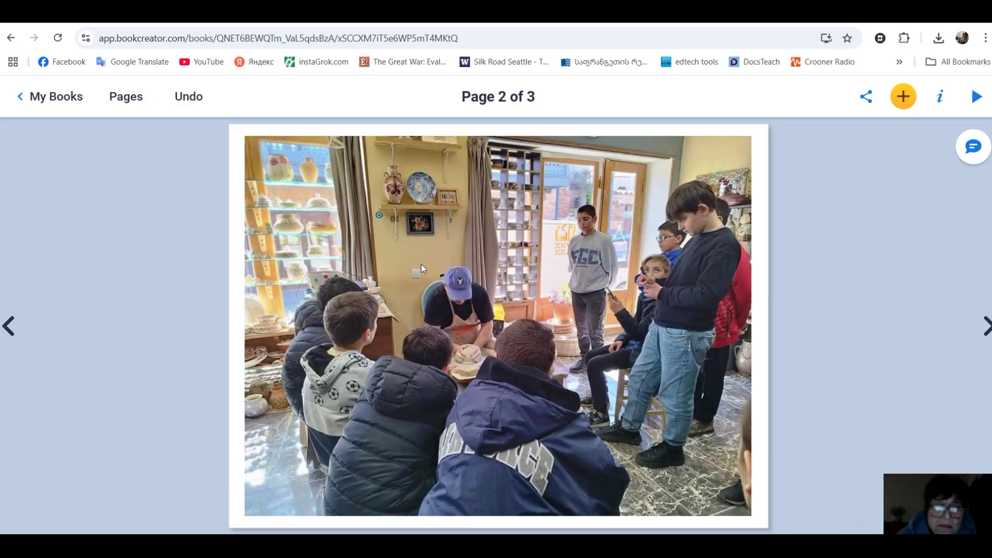
- Shrink the workshop photo to under half the page width and place it in the lower-left area of page 2
{"action": "left_click", "coordinate": [420, 265]}
{"action": "left_click_drag", "start_coordinate": [246, 139], "coordinate": [491, 368]}
{"action": "left_click_drag", "start_coordinate": [672, 439], "coordinate": [452, 402]}
{"action": "left_click_drag", "start_coordinate": [273, 286], "coordinate": [284, 293]}
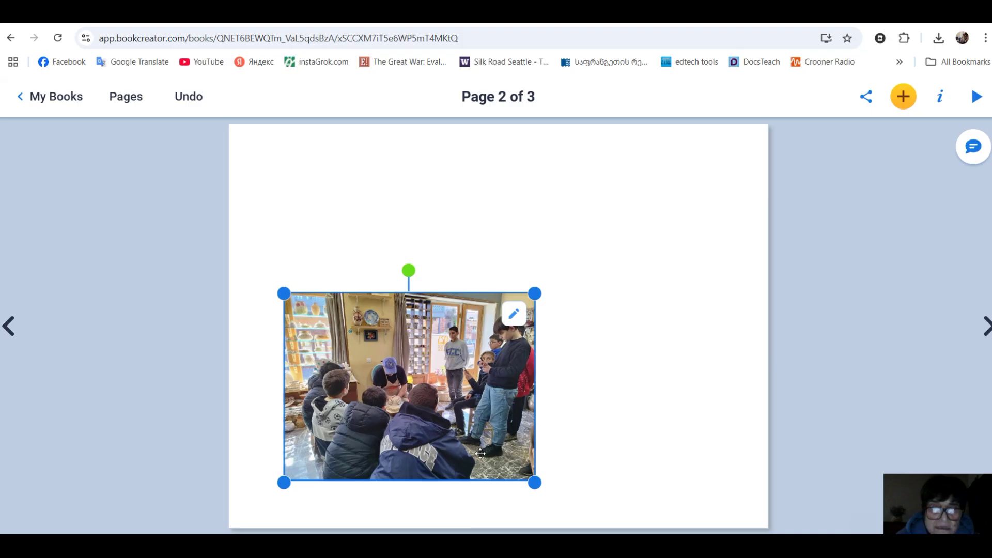
{"action": "mouse_move", "coordinate": [537, 487]}
{"action": "left_mouse_down"}
{"action": "mouse_move", "coordinate": [507, 461]}
{"action": "mouse_move", "coordinate": [526, 477]}
{"action": "left_mouse_up"}
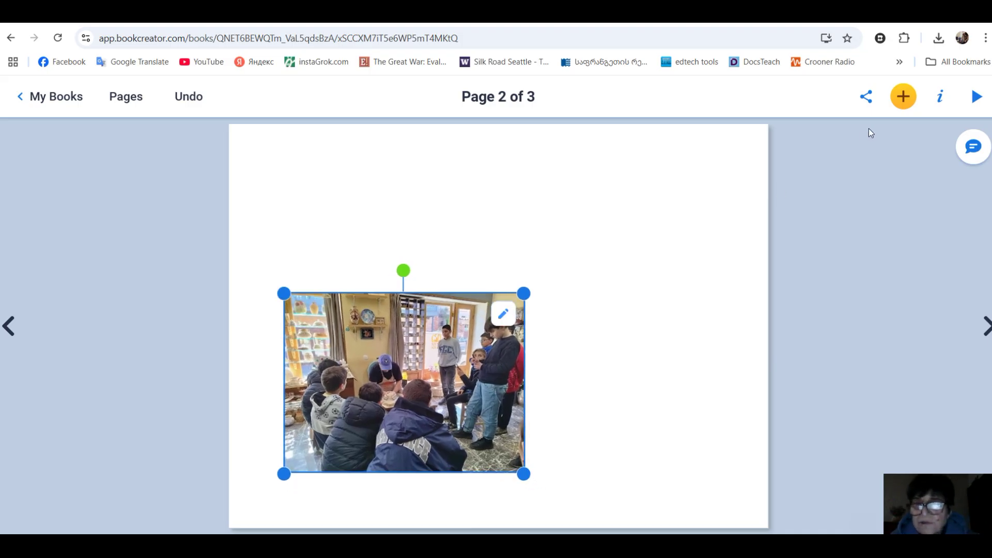
- Start a text box on page 2 and open the metune.ge article "ქართული კერამიკის ისტორია" from the Google image results
{"action": "left_click", "coordinate": [899, 97]}
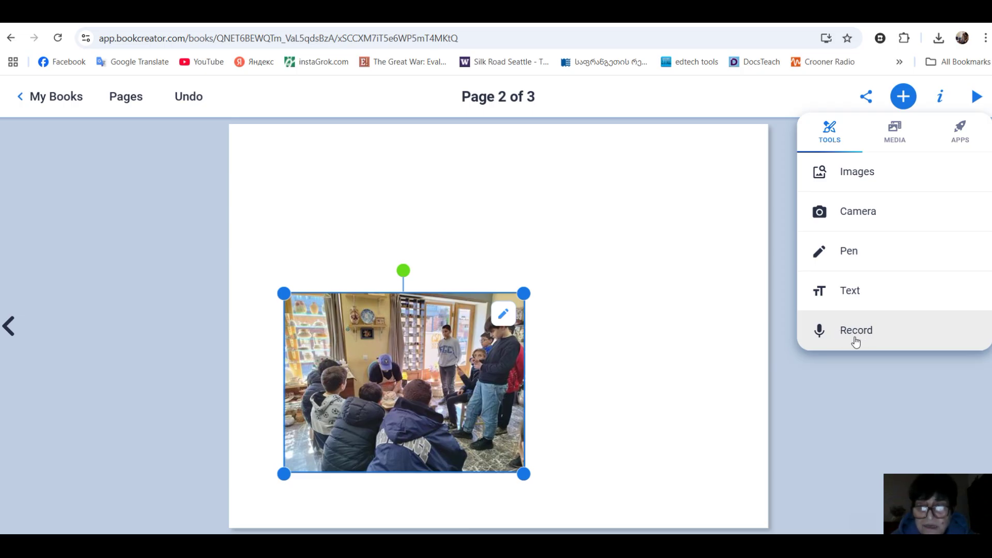
{"action": "left_click", "coordinate": [851, 294]}
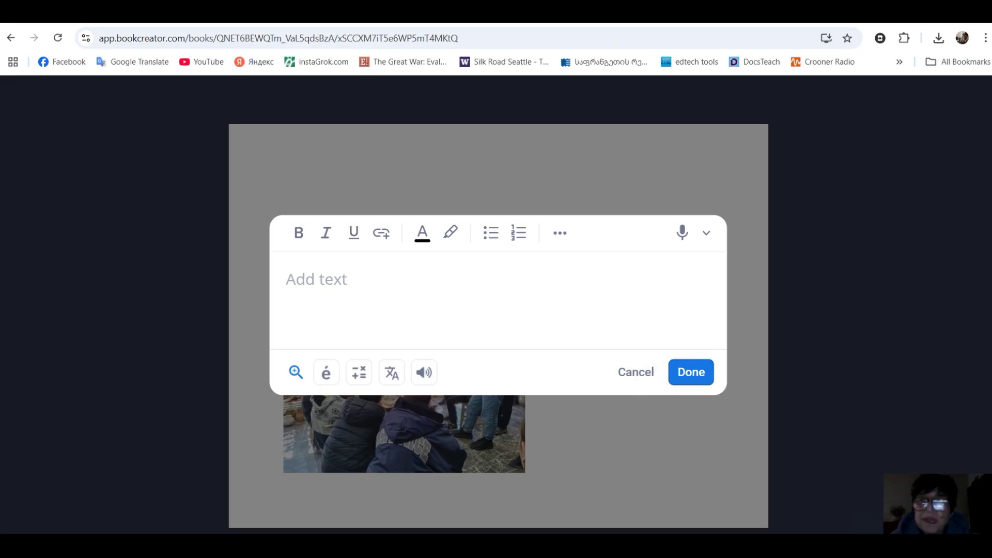
{"action": "left_click", "coordinate": [879, 11]}
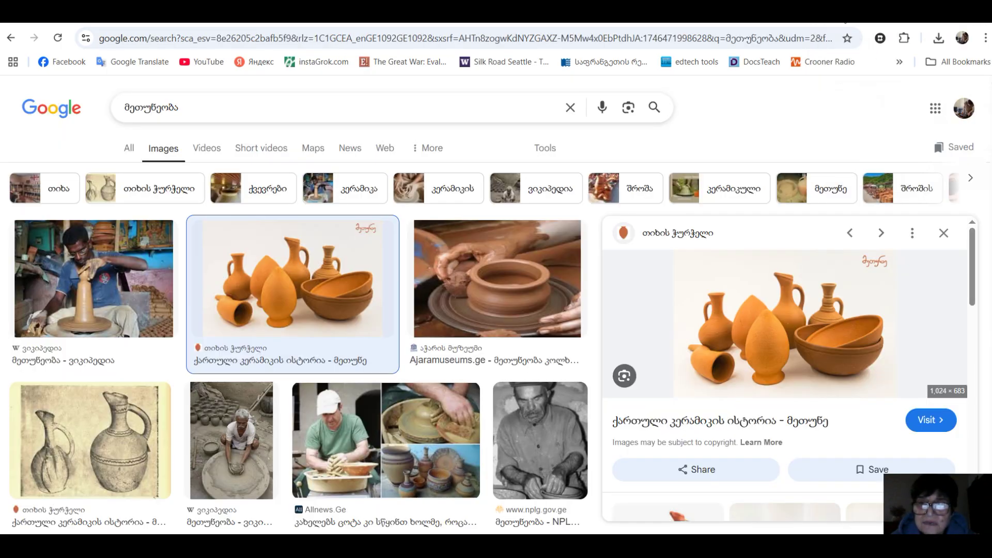
{"action": "left_click", "coordinate": [744, 426]}
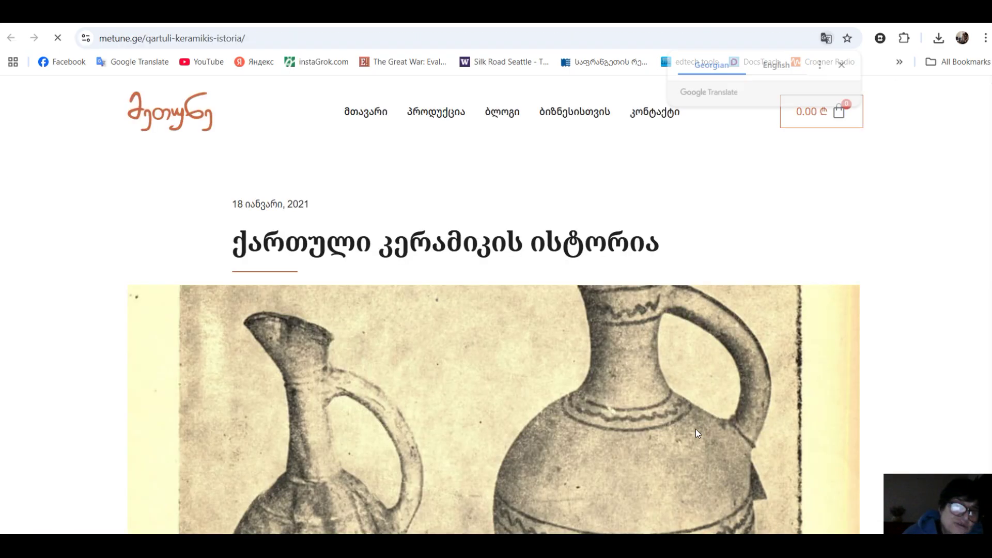
- Copy the article's opening paragraph, located directly below the jug illustration
{"action": "scroll", "coordinate": [412, 321], "scroll_direction": "down", "scroll_amount": 5}
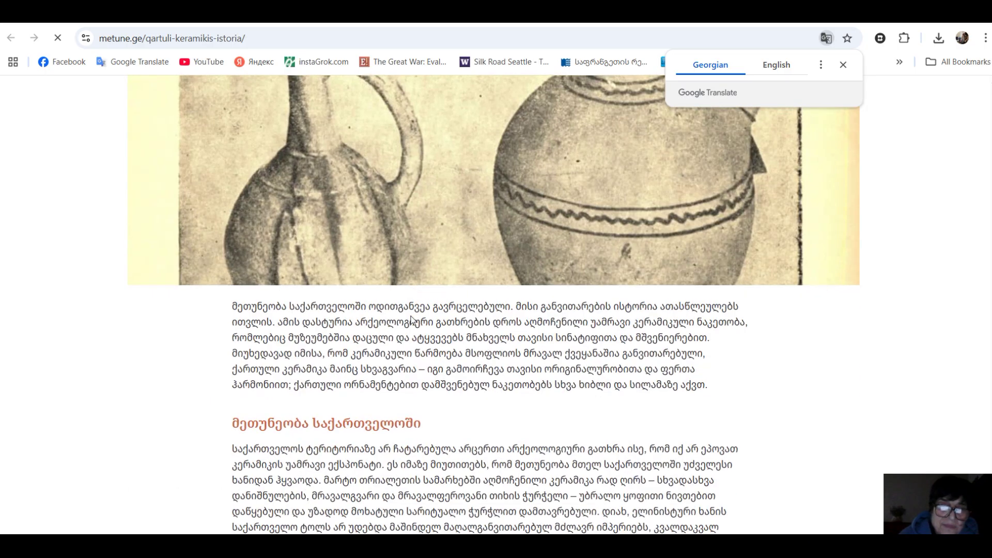
{"action": "left_click_drag", "start_coordinate": [233, 307], "coordinate": [715, 383]}
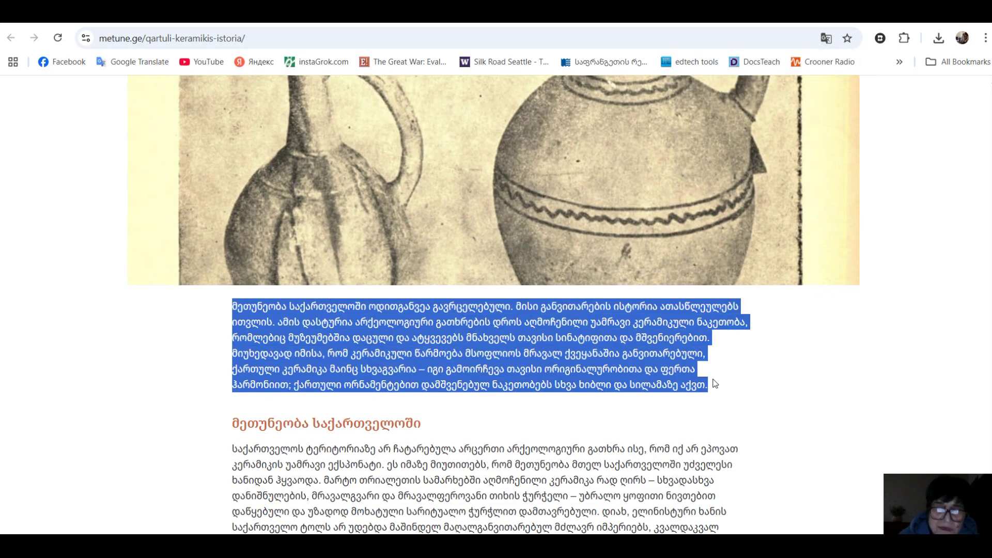
{"action": "right_click", "coordinate": [581, 340]}
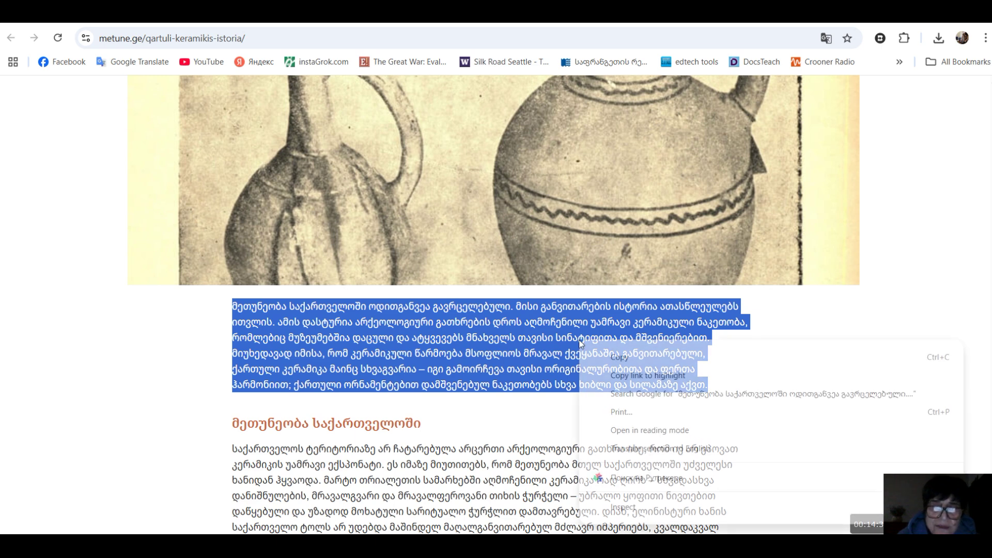
{"action": "left_click", "coordinate": [623, 359]}
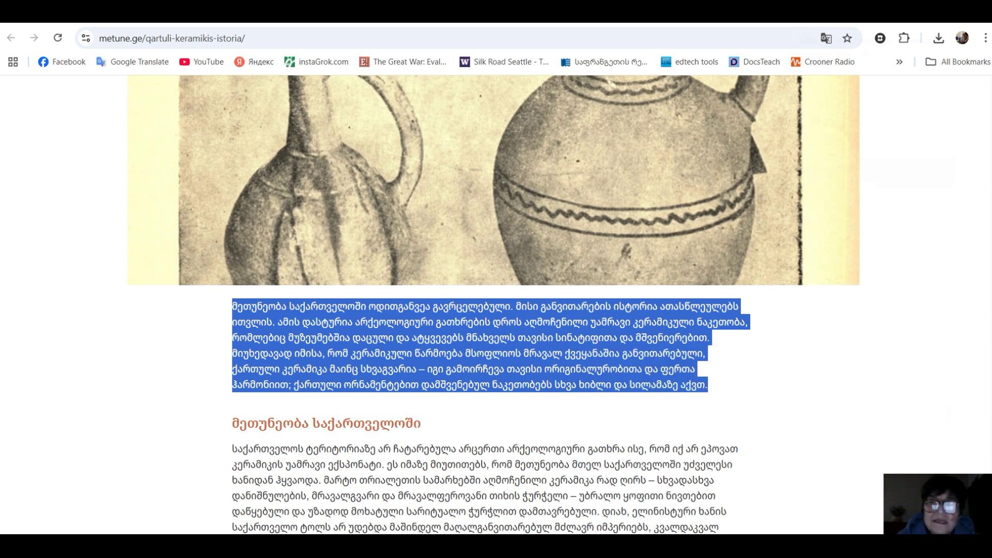
- Return to Book Creator, paste the copied paragraph into the new text box and finish the text entry
{"action": "left_click", "coordinate": [620, 13]}
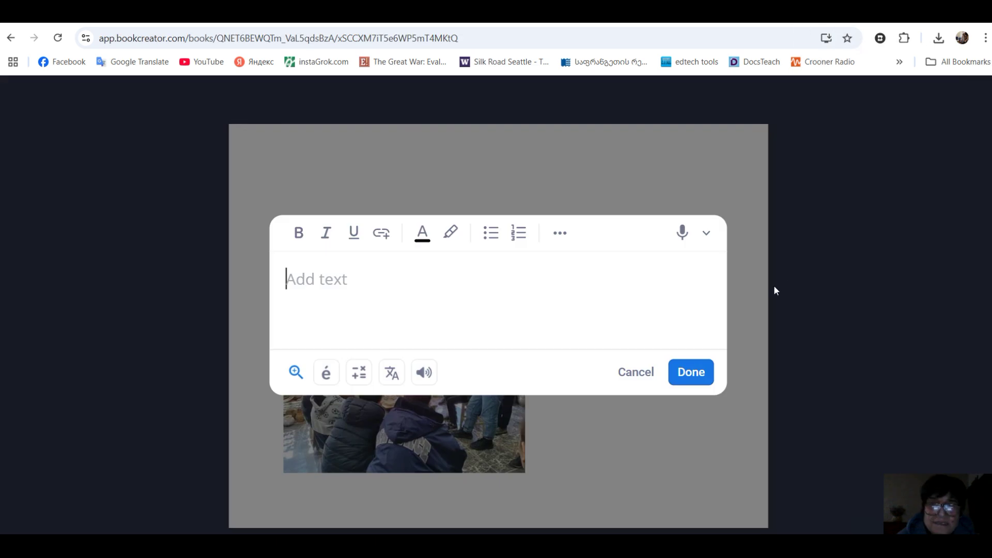
{"action": "right_click", "coordinate": [290, 262]}
{"action": "left_click", "coordinate": [319, 386]}
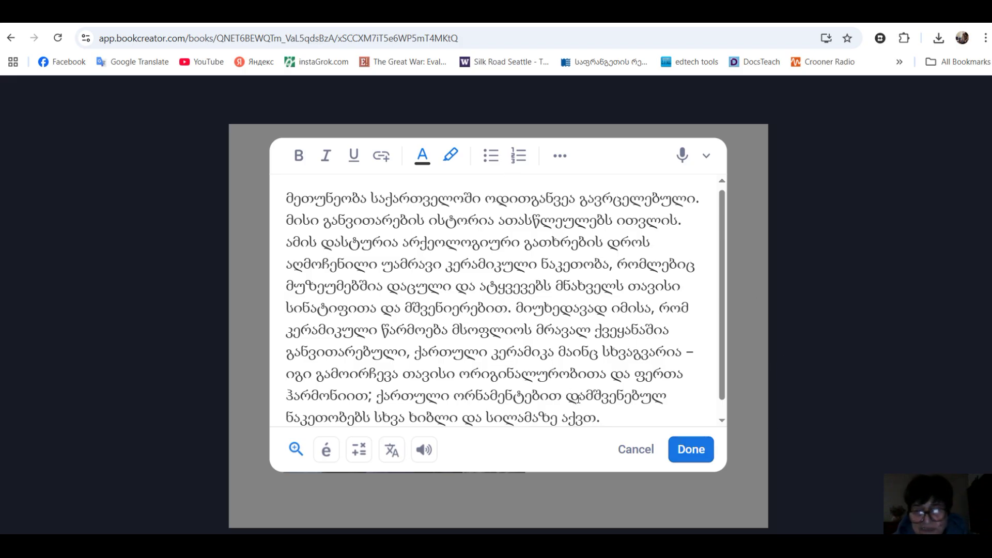
{"action": "left_click", "coordinate": [692, 451]}
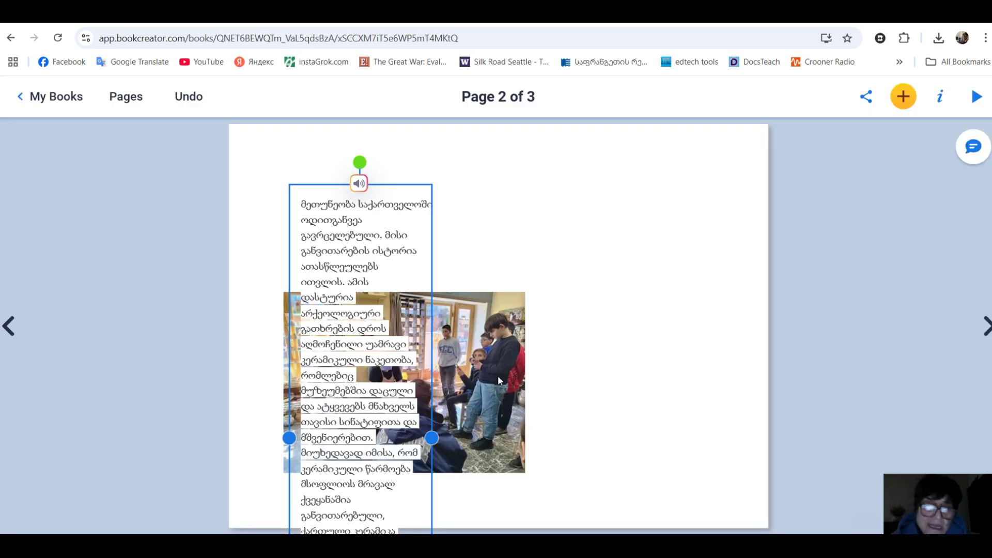
- Widen the text box across most of page 2 and move the workshop photo below the paragraph
{"action": "left_click_drag", "start_coordinate": [433, 438], "coordinate": [730, 408]}
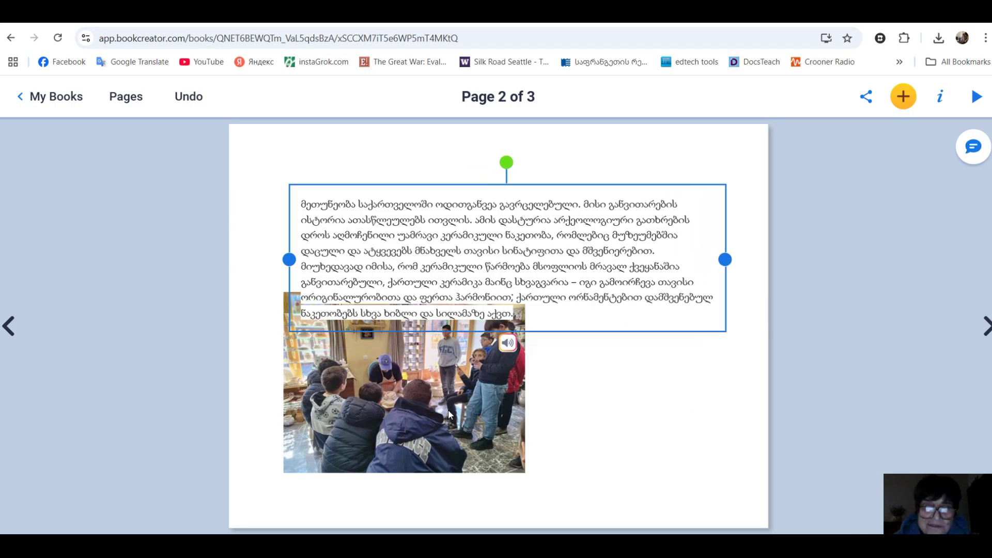
{"action": "left_click", "coordinate": [453, 383]}
{"action": "left_click_drag", "start_coordinate": [452, 382], "coordinate": [472, 432]}
{"action": "left_click", "coordinate": [551, 282]}
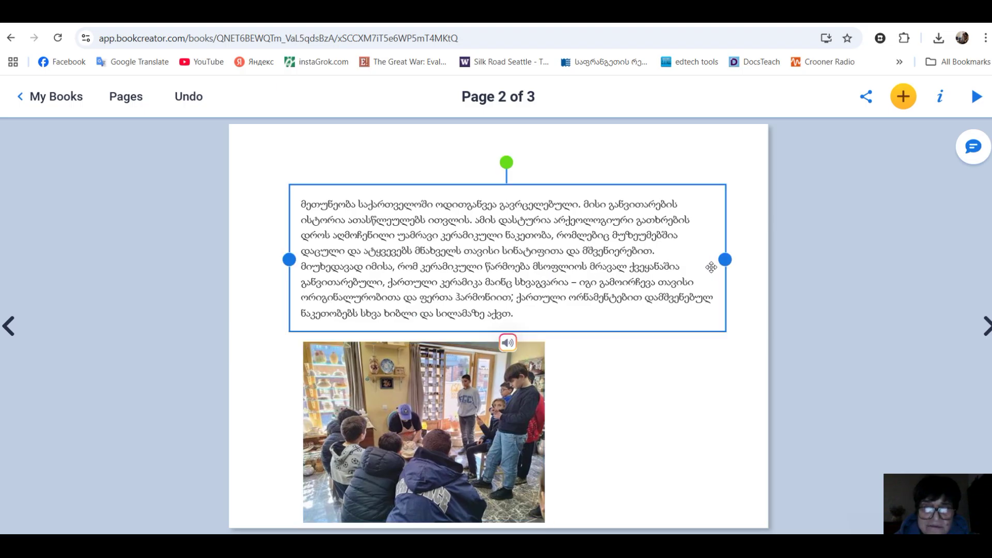
{"action": "left_click_drag", "start_coordinate": [733, 261], "coordinate": [745, 260]}
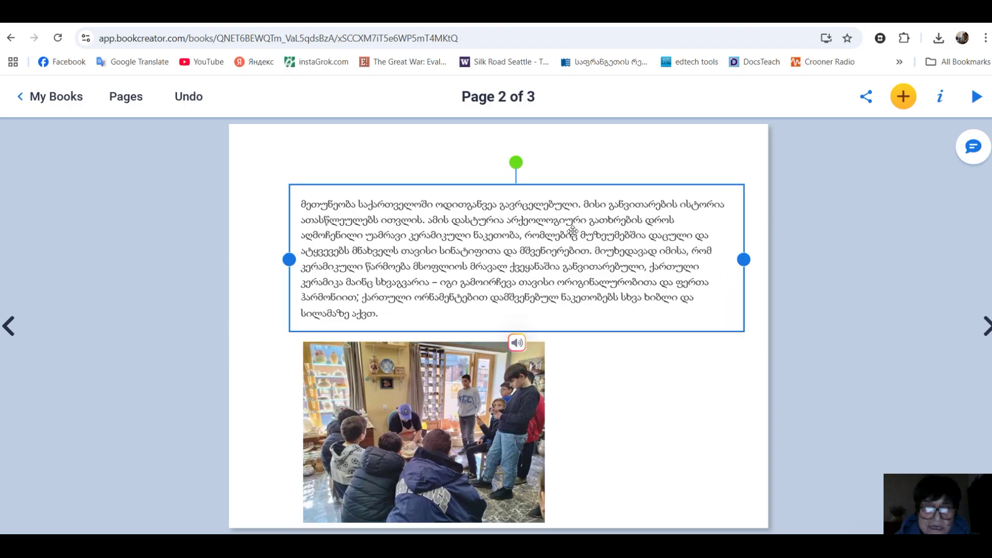
- Shift the text box up and left, then shrink the workshop photo slightly and align it under the text's left edge
{"action": "left_click_drag", "start_coordinate": [498, 223], "coordinate": [476, 211]}
{"action": "left_click", "coordinate": [429, 353]}
{"action": "left_click_drag", "start_coordinate": [401, 395], "coordinate": [390, 389]}
{"action": "left_click_drag", "start_coordinate": [291, 334], "coordinate": [308, 346]}
{"action": "left_click_drag", "start_coordinate": [391, 401], "coordinate": [377, 399]}
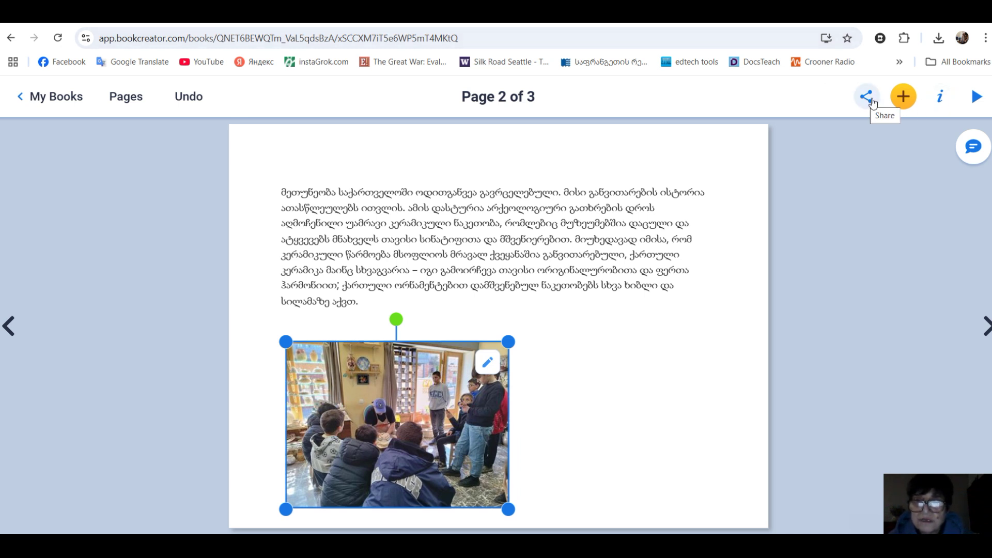
- Insert the video file "დამზადება2" on page 2 and move its placeholder to the empty area beside the workshop photo
{"action": "left_click", "coordinate": [902, 99]}
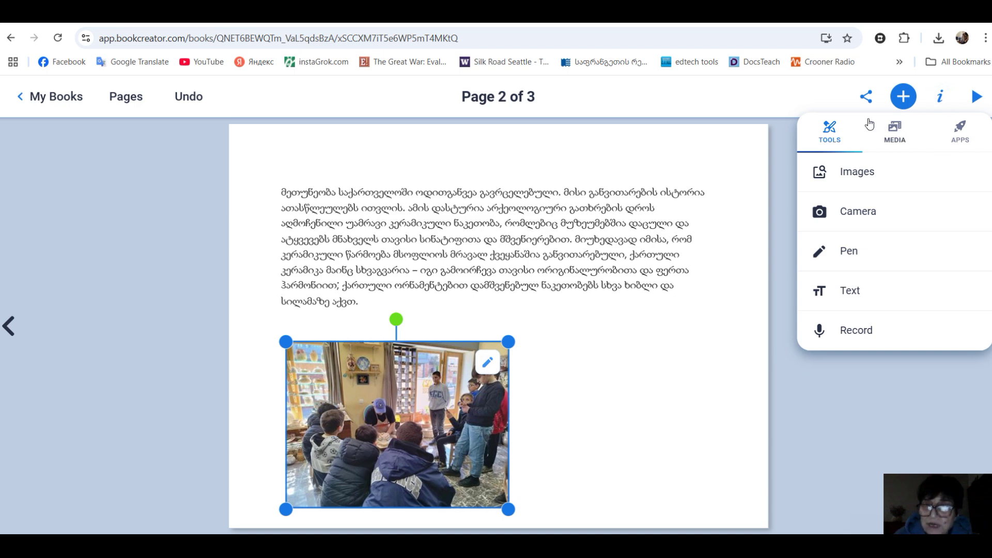
{"action": "left_click", "coordinate": [897, 136]}
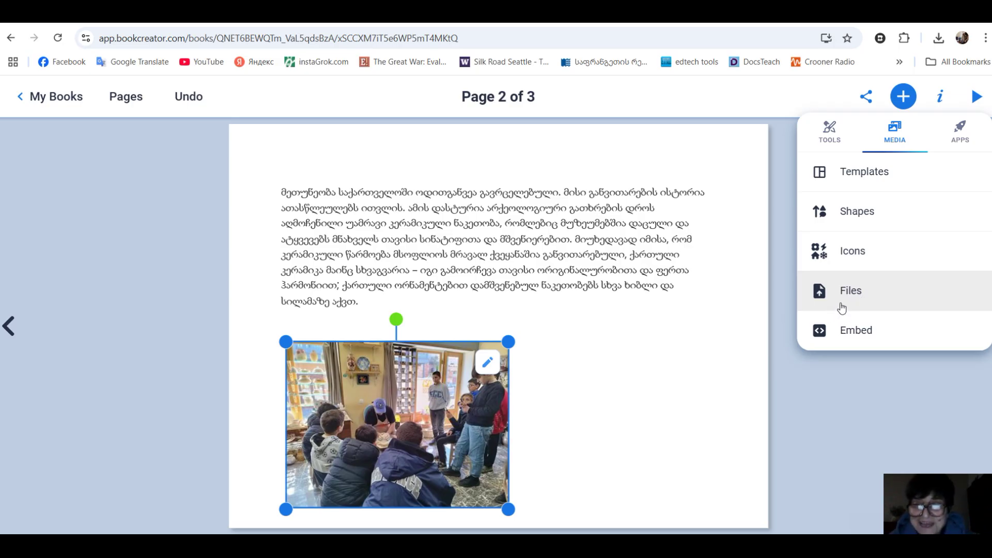
{"action": "left_click", "coordinate": [859, 292]}
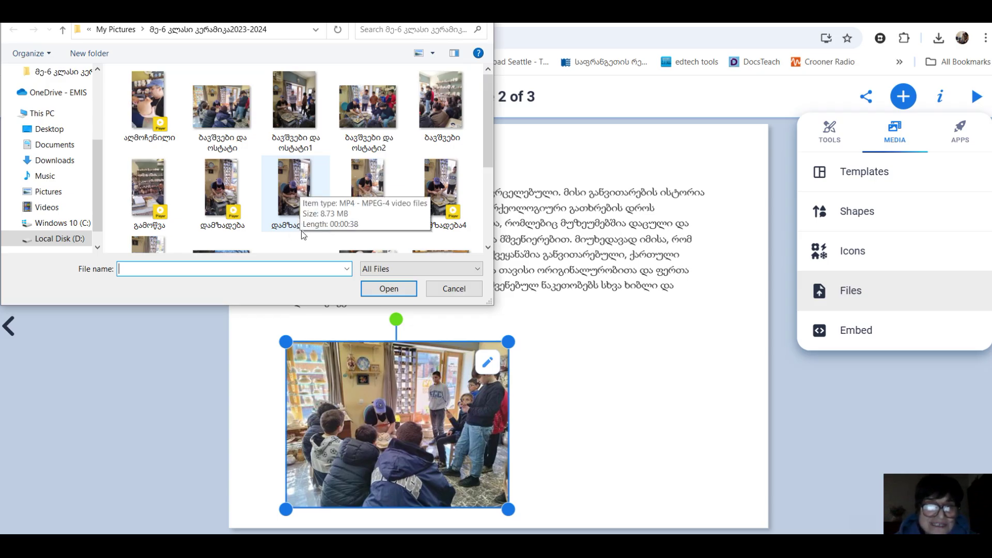
{"action": "left_click", "coordinate": [294, 185]}
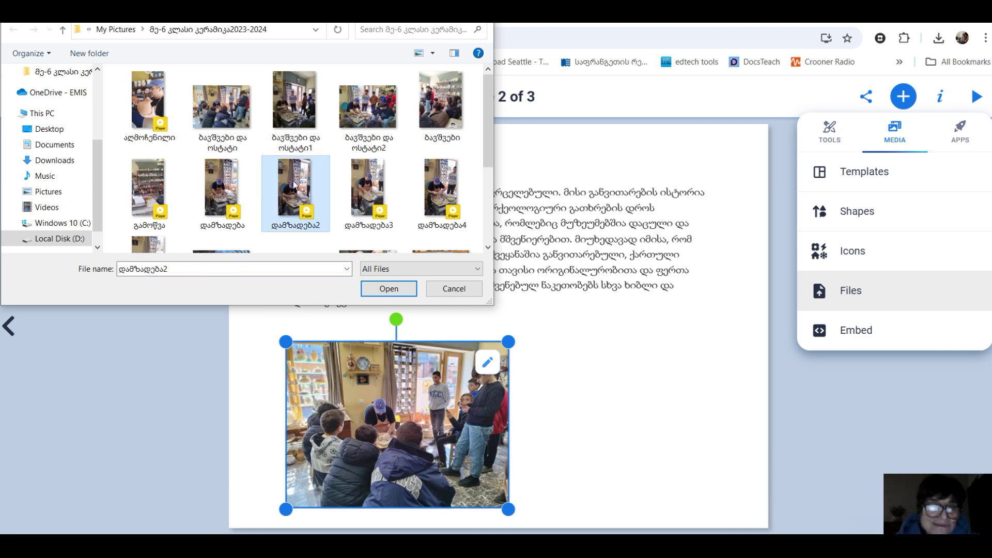
{"action": "left_click", "coordinate": [401, 291]}
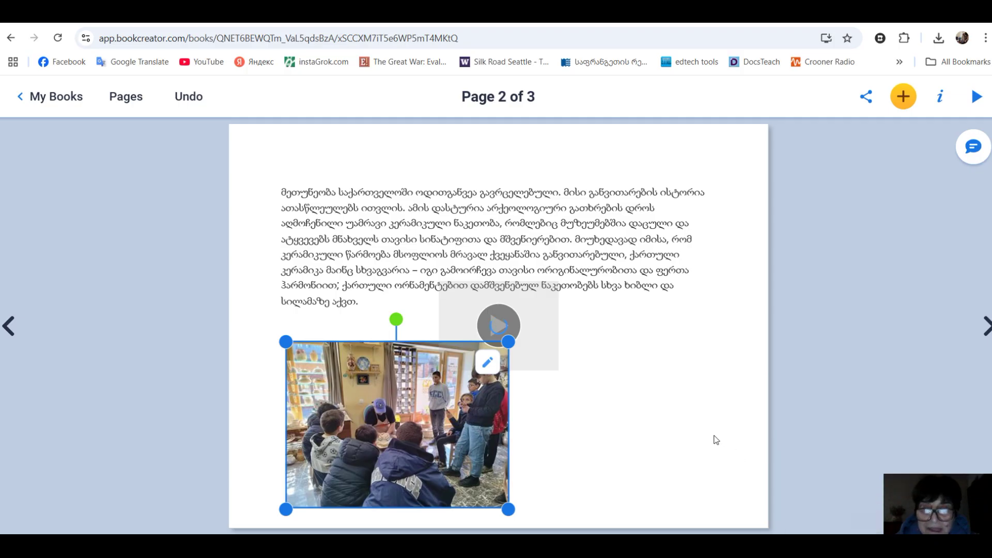
{"action": "left_click", "coordinate": [530, 326]}
{"action": "left_click_drag", "start_coordinate": [527, 321], "coordinate": [639, 357]}
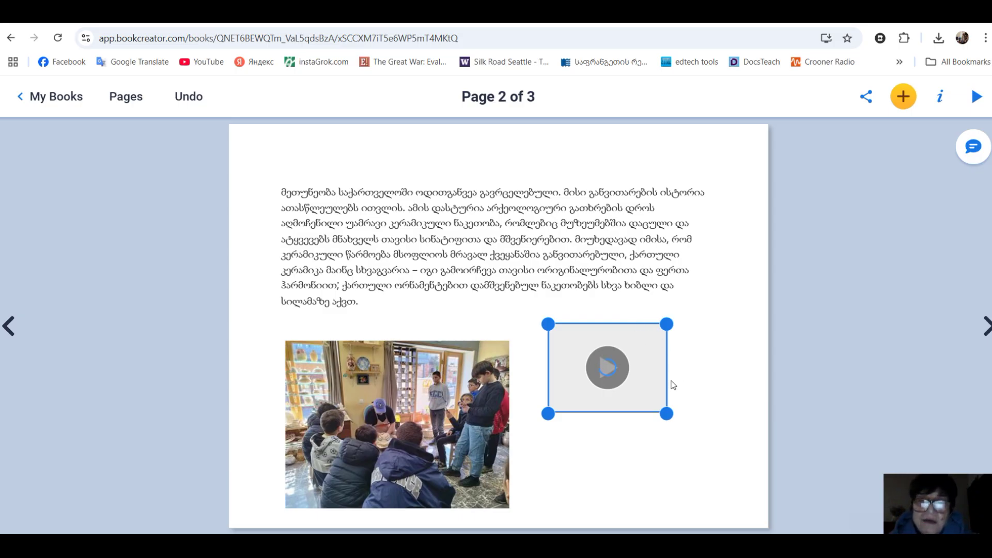
- Record an audio clip about 24 seconds long for page 2
{"action": "left_click", "coordinate": [904, 101]}
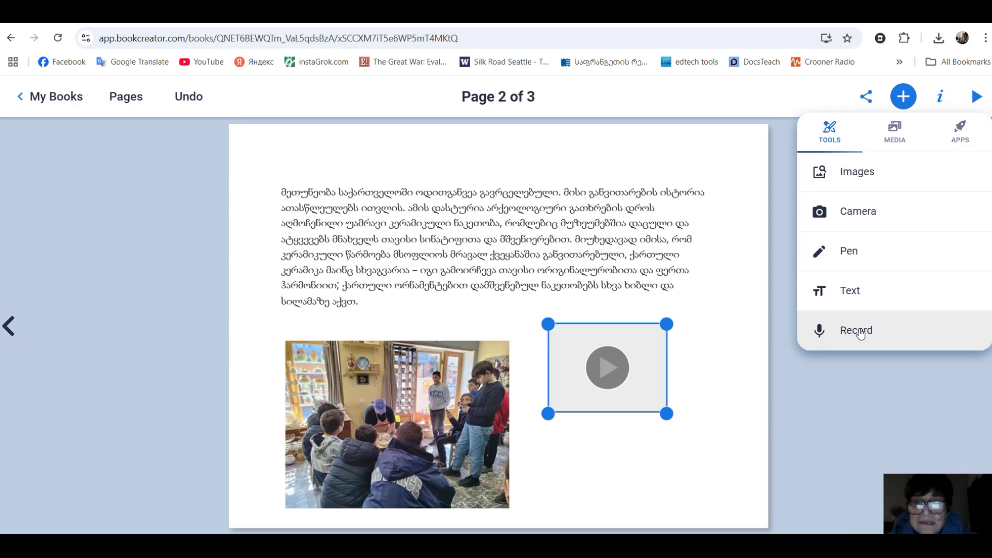
{"action": "left_click", "coordinate": [858, 331]}
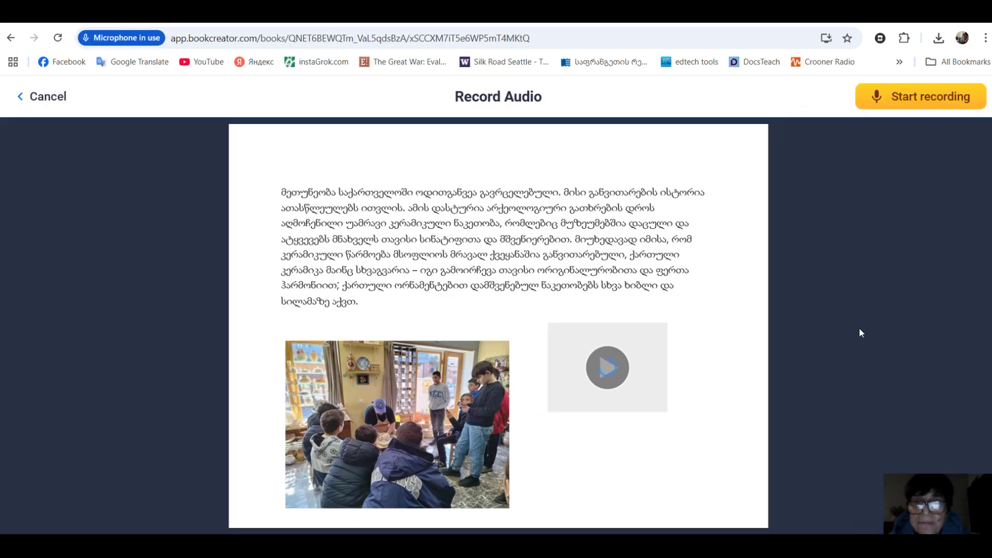
{"action": "left_click", "coordinate": [919, 99]}
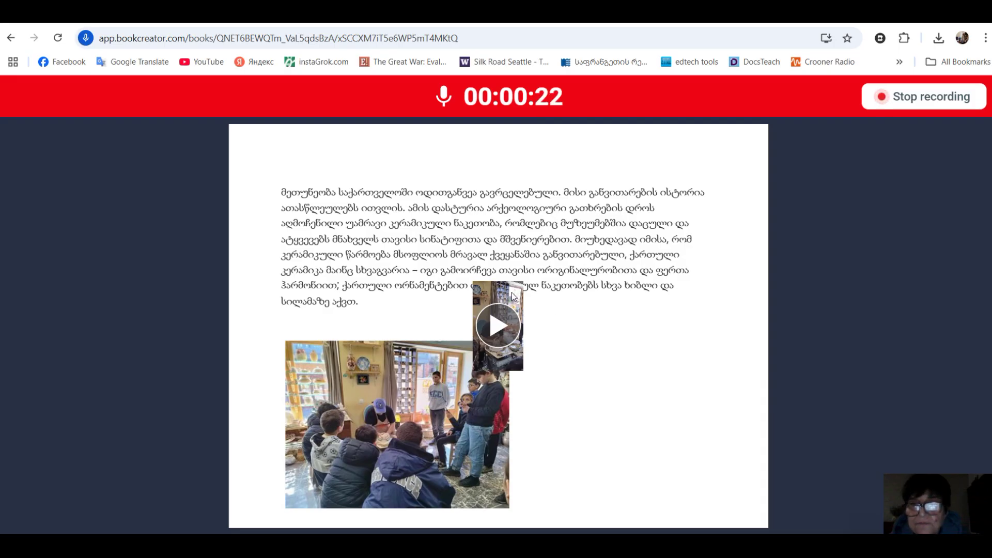
{"action": "left_click", "coordinate": [905, 96]}
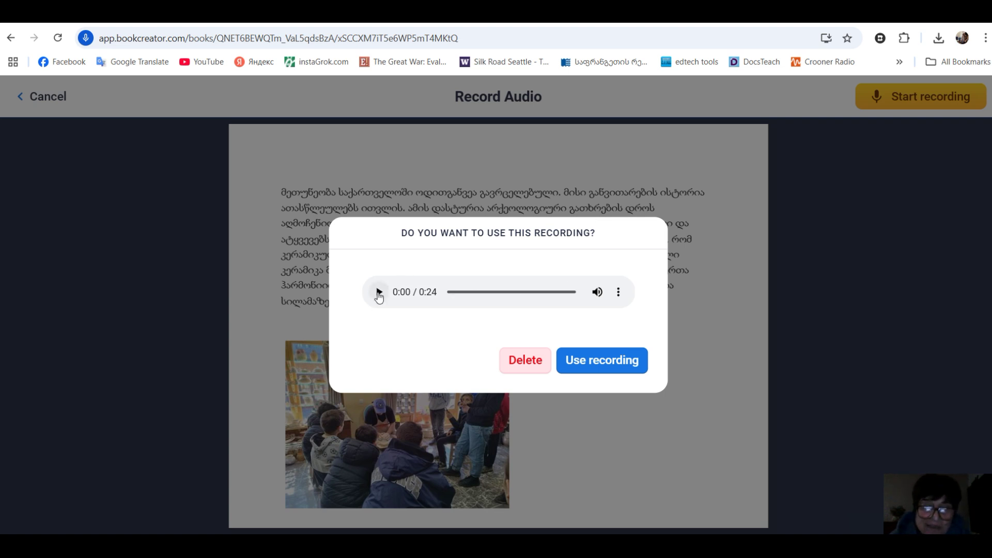
- Play back part of the new audio recording and accept it for use on the page
{"action": "left_click", "coordinate": [379, 293]}
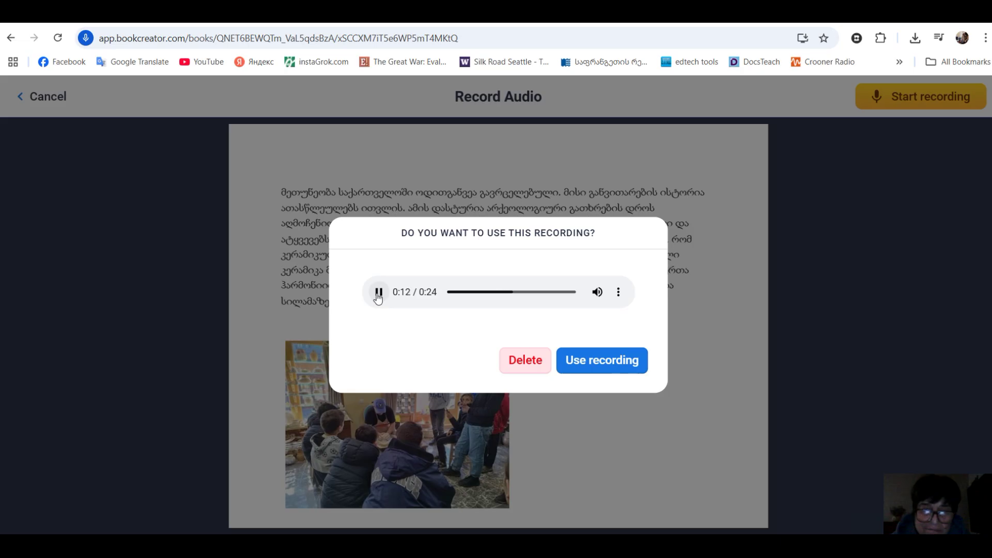
{"action": "left_click", "coordinate": [379, 293]}
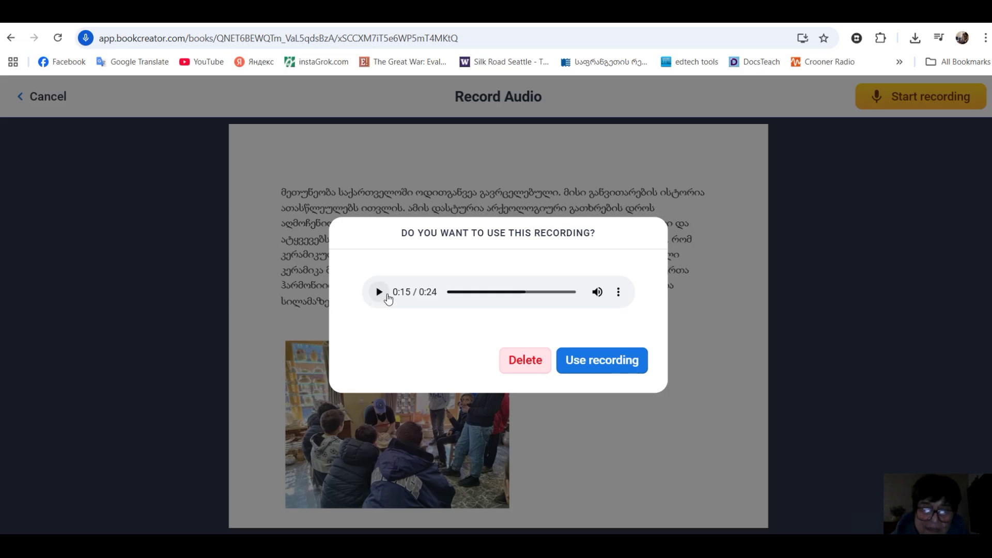
{"action": "left_click", "coordinate": [598, 361]}
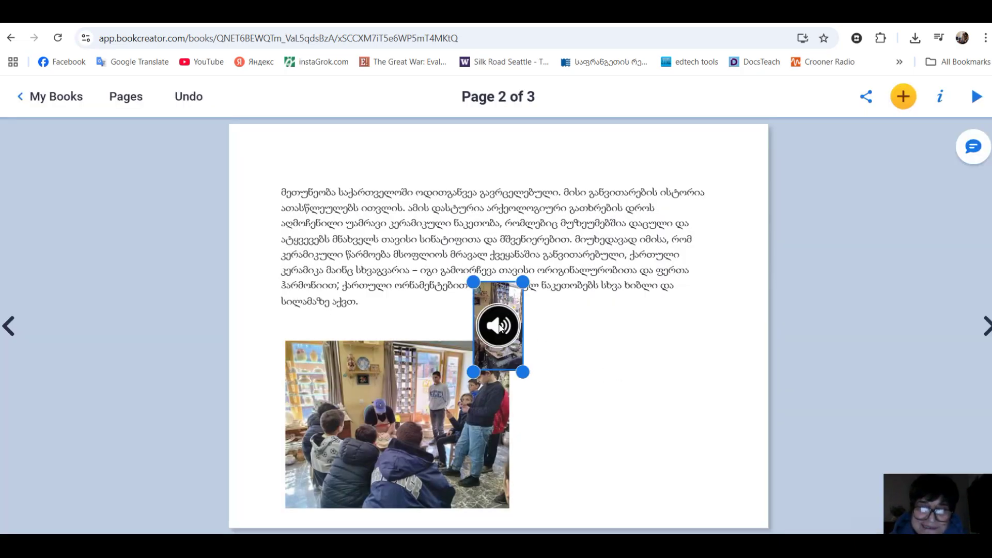
- Place the audio icon above the paragraph's right end, and move the video beside the workshop photo, enlarging it to match the photo's height
{"action": "left_click", "coordinate": [499, 326]}
{"action": "left_click_drag", "start_coordinate": [504, 324], "coordinate": [726, 167]}
{"action": "left_click_drag", "start_coordinate": [503, 292], "coordinate": [616, 357]}
{"action": "left_click_drag", "start_coordinate": [635, 438], "coordinate": [680, 514]}
{"action": "left_click", "coordinate": [712, 401]}
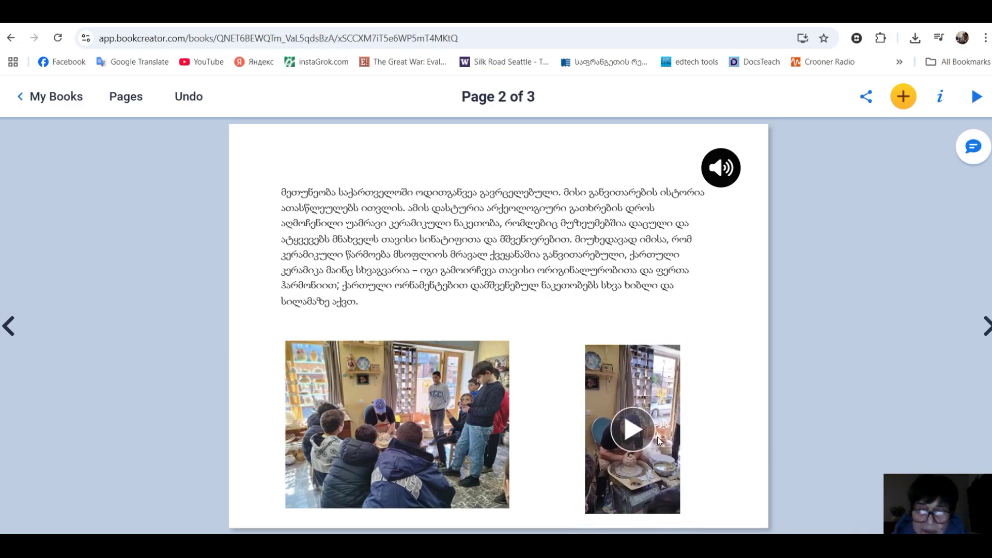
- Play the pottery video on page 2, view it fullscreen, return to the page and pause playback
{"action": "left_click", "coordinate": [632, 435]}
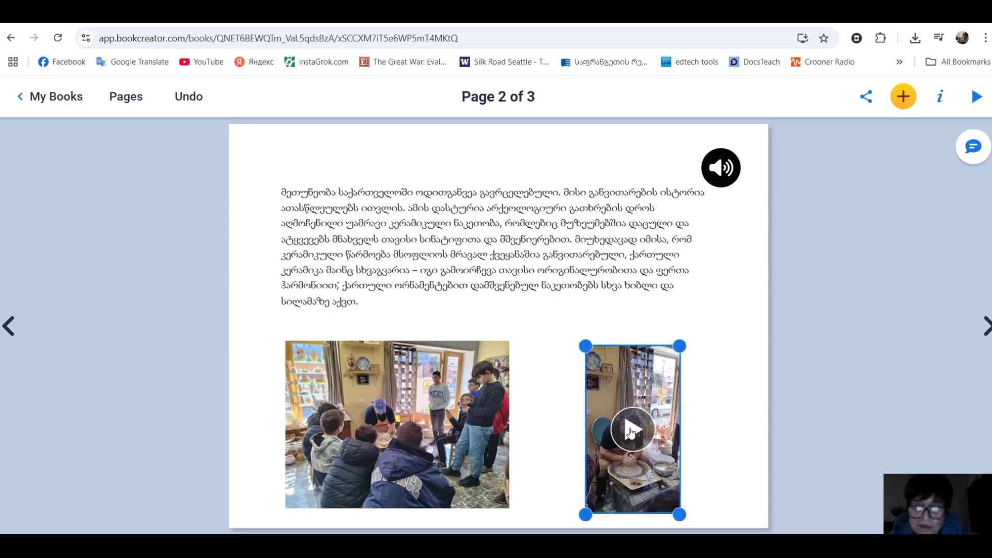
{"action": "left_click", "coordinate": [631, 431]}
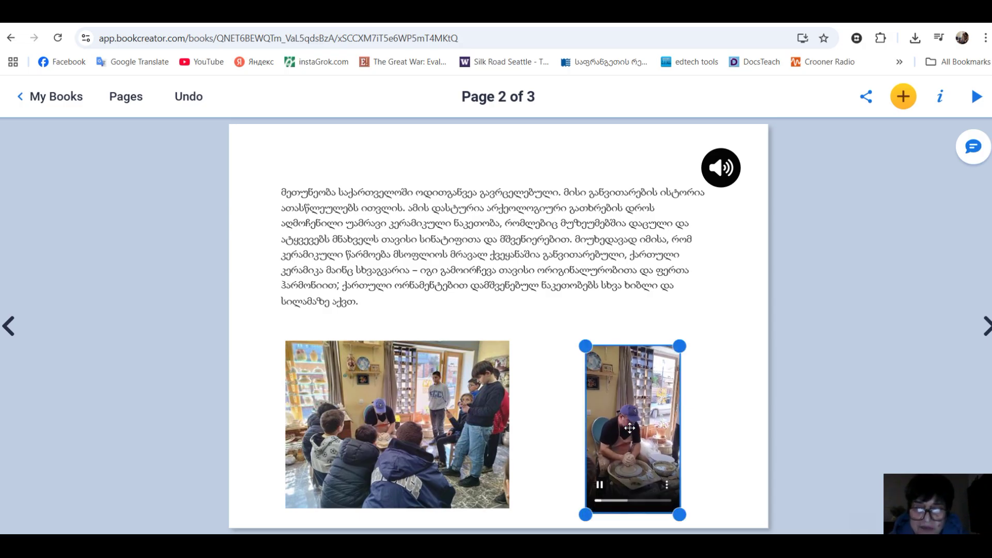
{"action": "left_click", "coordinate": [667, 486]}
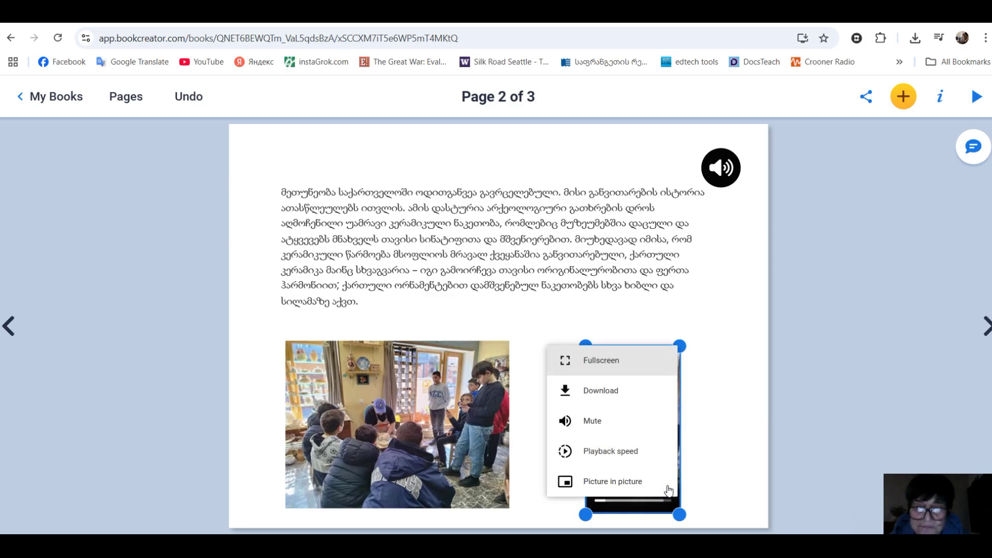
{"action": "left_click", "coordinate": [599, 362]}
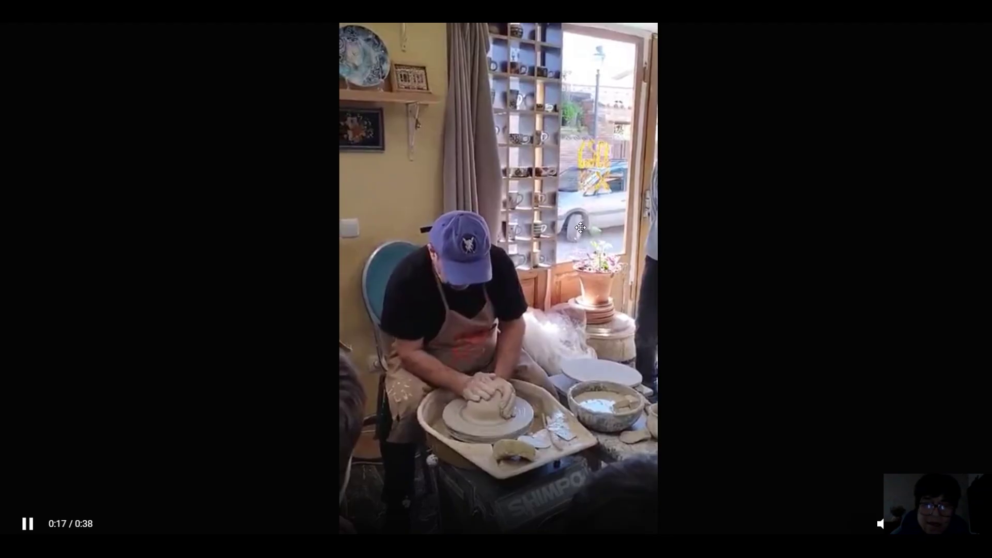
{"action": "key", "text": "Escape"}
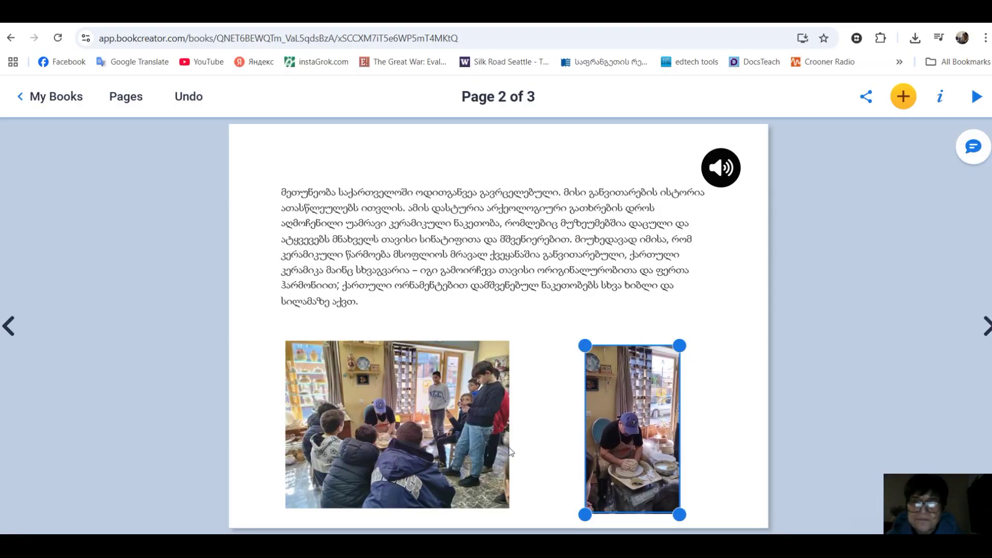
{"action": "left_click", "coordinate": [601, 488]}
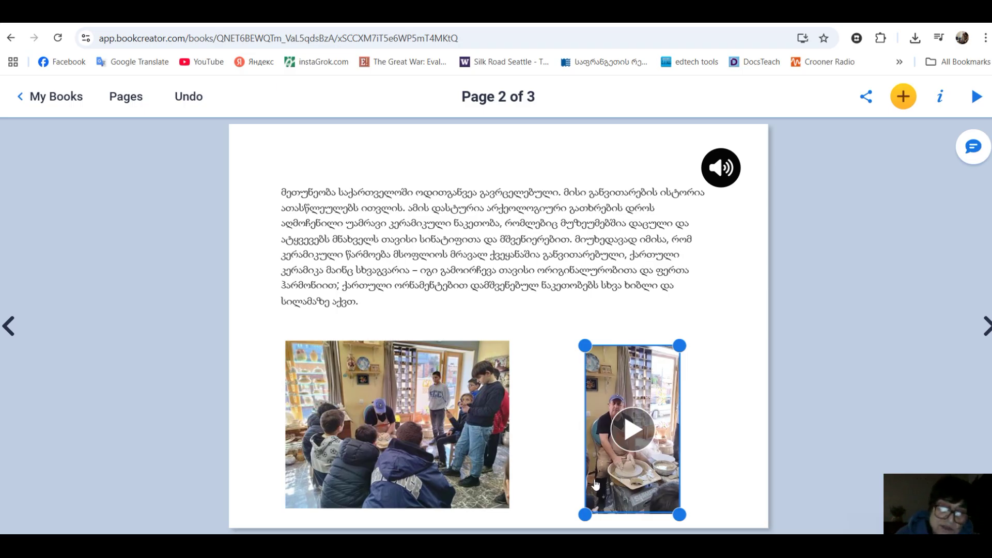
{"action": "left_click", "coordinate": [628, 496]}
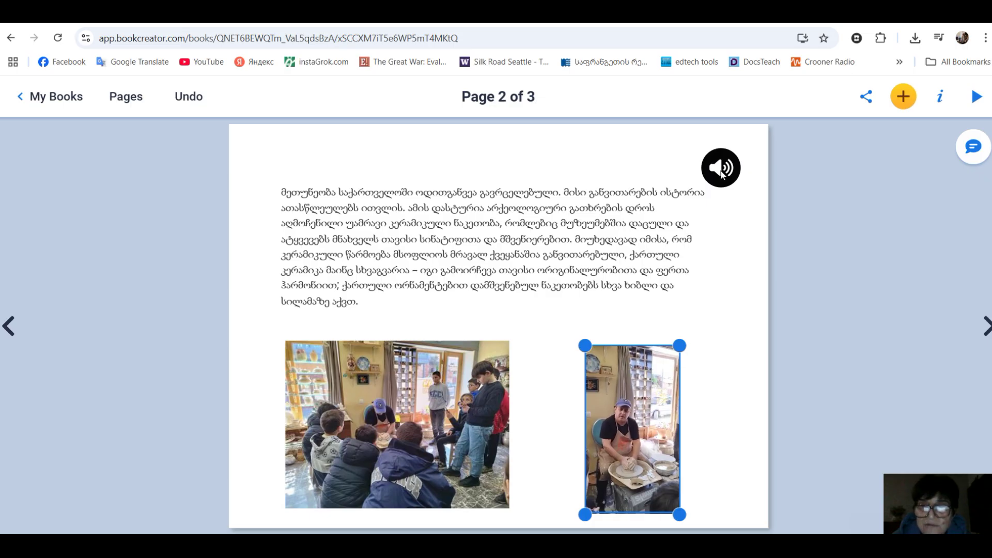
{"action": "mouse_move", "coordinate": [597, 498]}
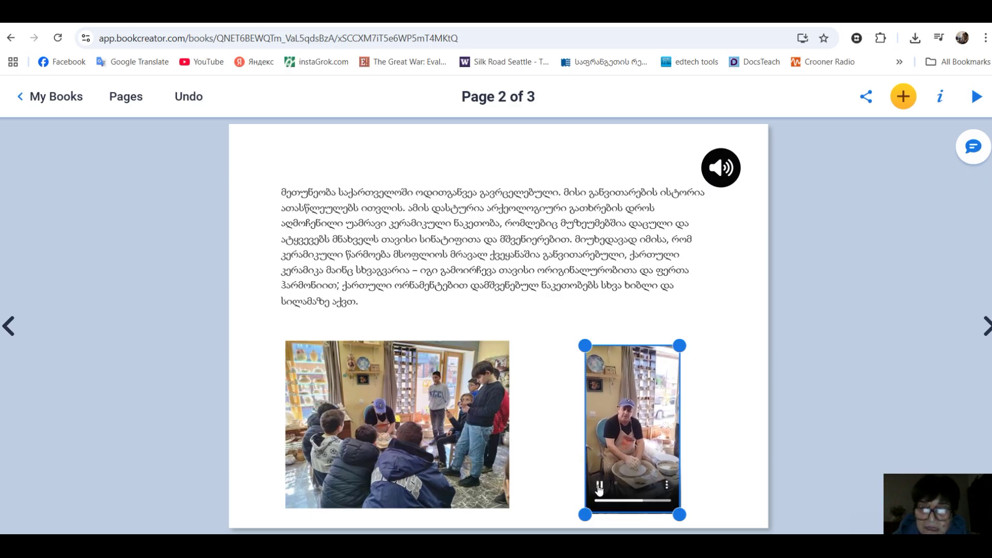
{"action": "left_click", "coordinate": [599, 487]}
- Nudge the audio icon up and left, and shift the video slightly left toward the workshop photo
{"action": "mouse_move", "coordinate": [722, 172]}
{"action": "left_mouse_down"}
{"action": "mouse_move", "coordinate": [727, 309]}
{"action": "mouse_move", "coordinate": [564, 332]}
{"action": "mouse_move", "coordinate": [552, 382]}
{"action": "mouse_move", "coordinate": [539, 382]}
{"action": "mouse_move", "coordinate": [618, 337]}
{"action": "mouse_move", "coordinate": [712, 237]}
{"action": "mouse_move", "coordinate": [727, 166]}
{"action": "mouse_move", "coordinate": [736, 337]}
{"action": "mouse_move", "coordinate": [725, 303]}
{"action": "mouse_move", "coordinate": [730, 164]}
{"action": "mouse_move", "coordinate": [713, 162]}
{"action": "left_mouse_up"}
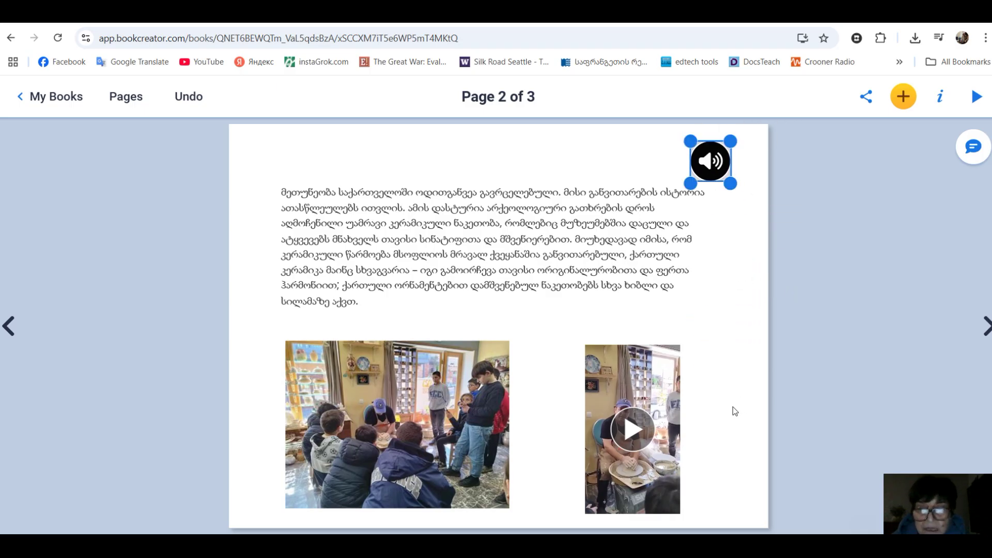
{"action": "left_click", "coordinate": [620, 385]}
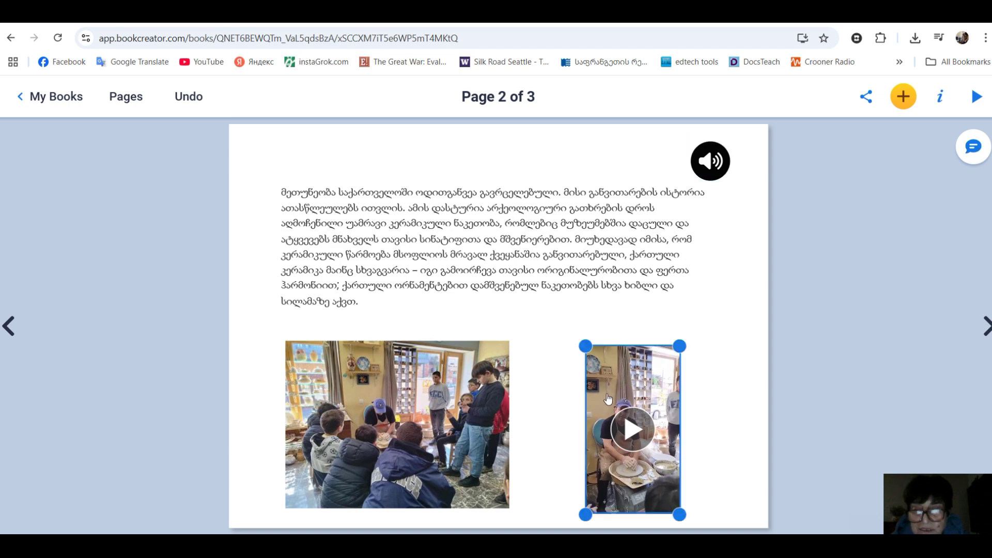
{"action": "left_click_drag", "start_coordinate": [620, 385], "coordinate": [611, 387]}
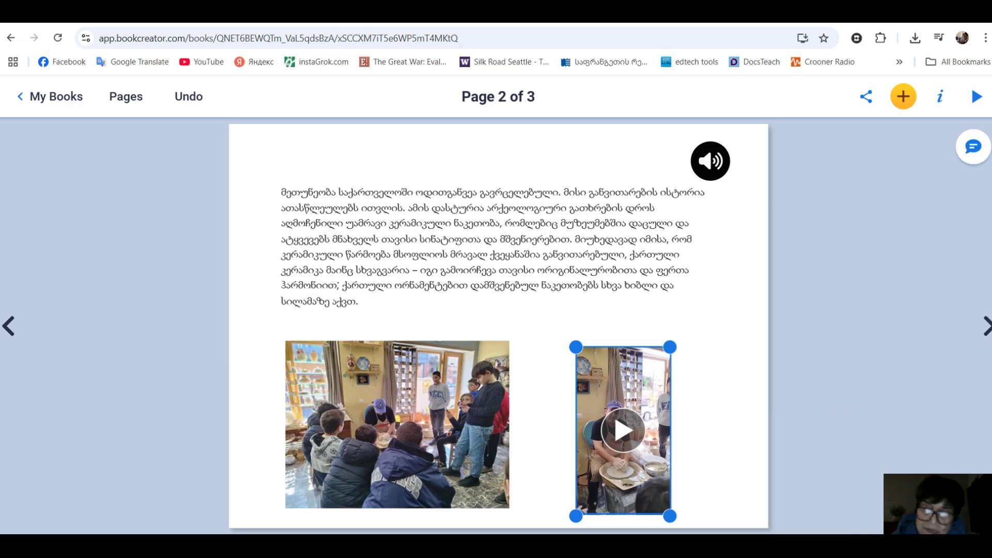
- Go to page 3 and upload the image "ბავშვები" from the computer
{"action": "left_click", "coordinate": [987, 327]}
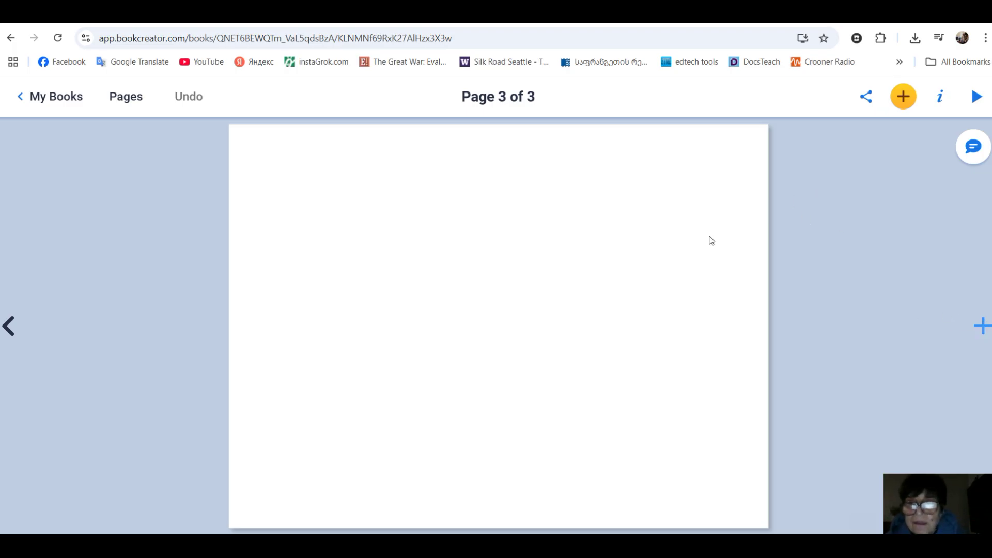
{"action": "left_click", "coordinate": [905, 101]}
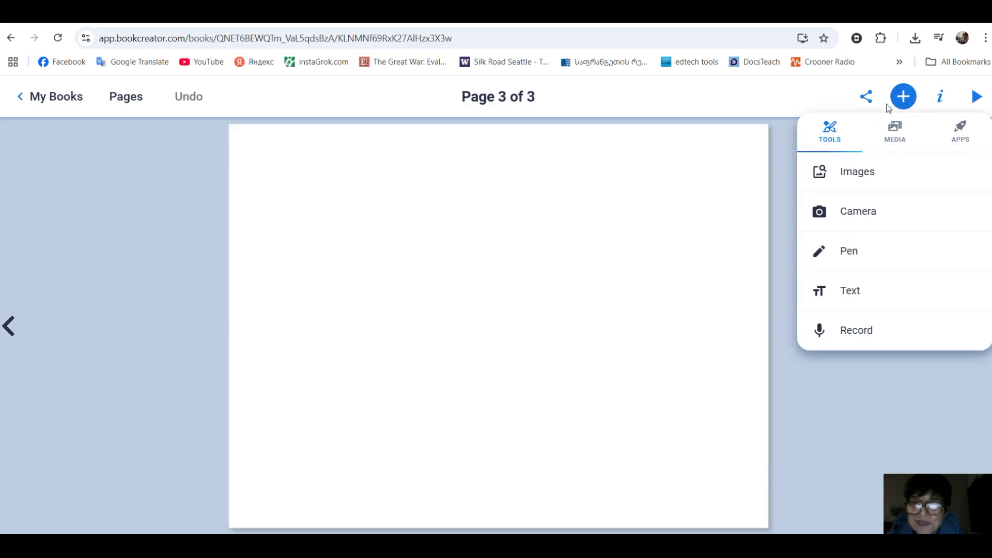
{"action": "left_click", "coordinate": [847, 176]}
{"action": "left_click", "coordinate": [474, 364]}
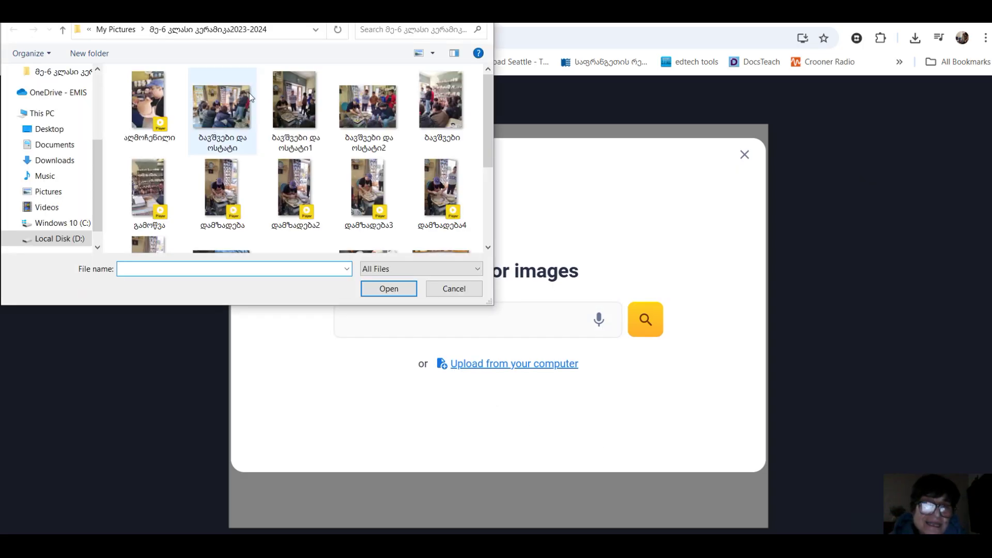
{"action": "left_click", "coordinate": [448, 103]}
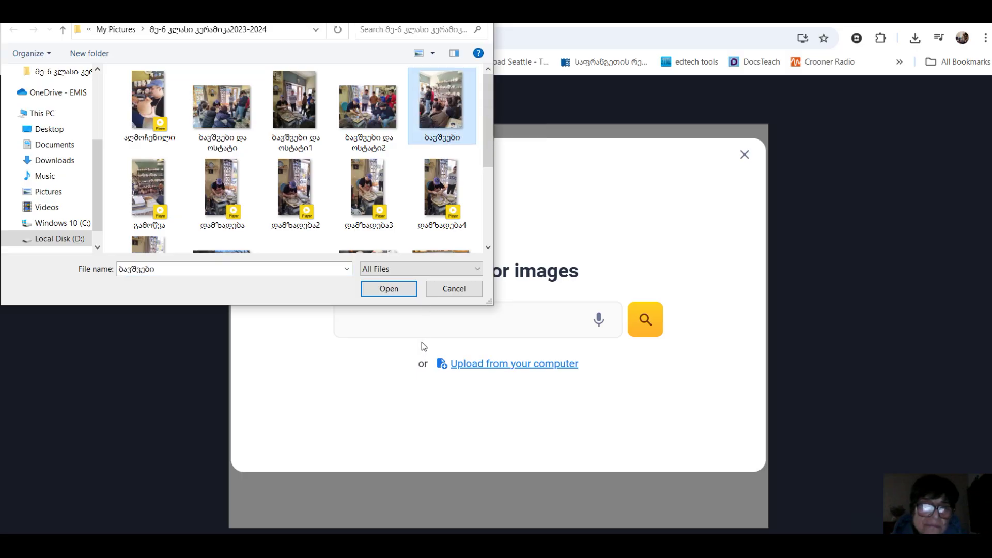
{"action": "left_click", "coordinate": [392, 290]}
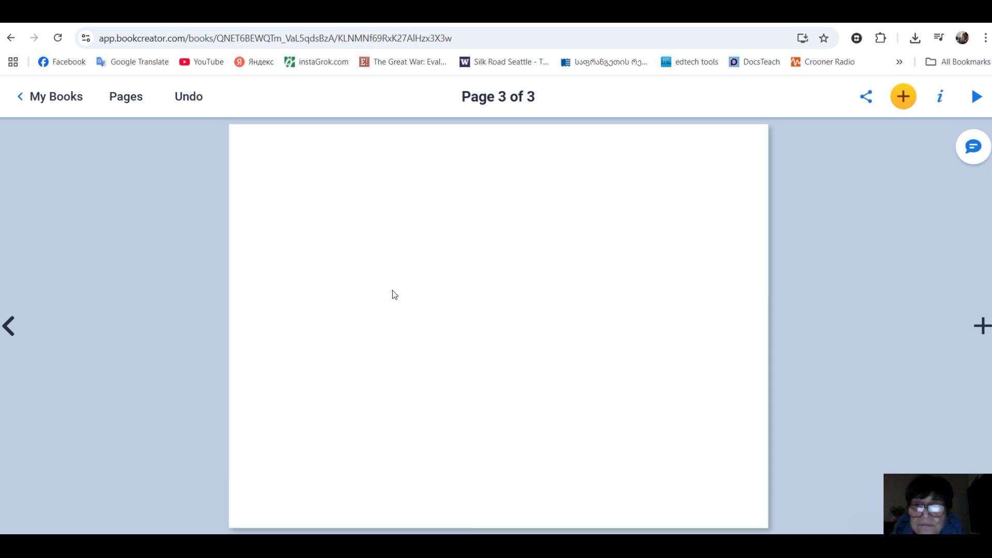
- Shrink the uploaded photo to roughly two thirds of its size and position it in the left half of page 3
{"action": "left_click", "coordinate": [470, 332]}
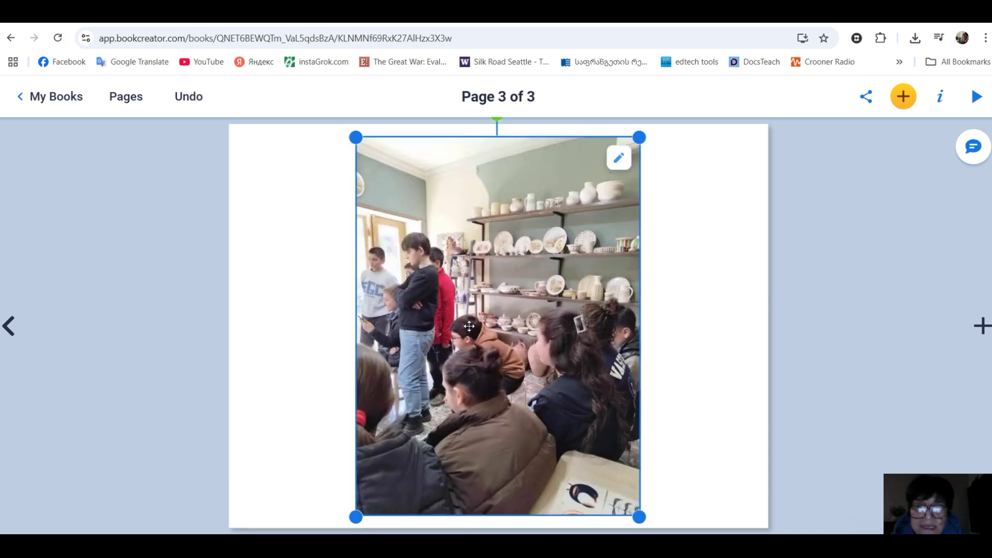
{"action": "left_click_drag", "start_coordinate": [356, 140], "coordinate": [458, 274]}
{"action": "left_click_drag", "start_coordinate": [532, 391], "coordinate": [352, 282]}
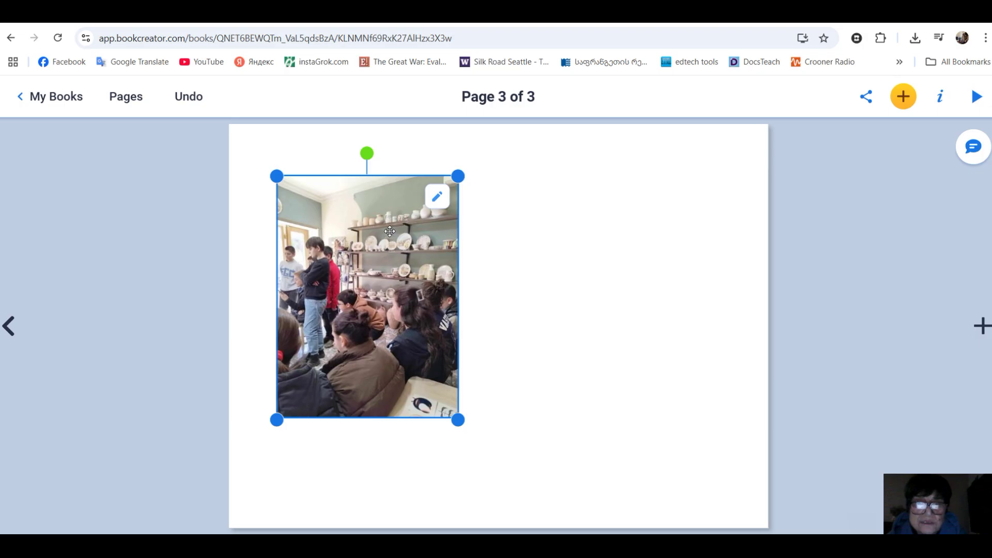
{"action": "left_click_drag", "start_coordinate": [387, 235], "coordinate": [387, 246]}
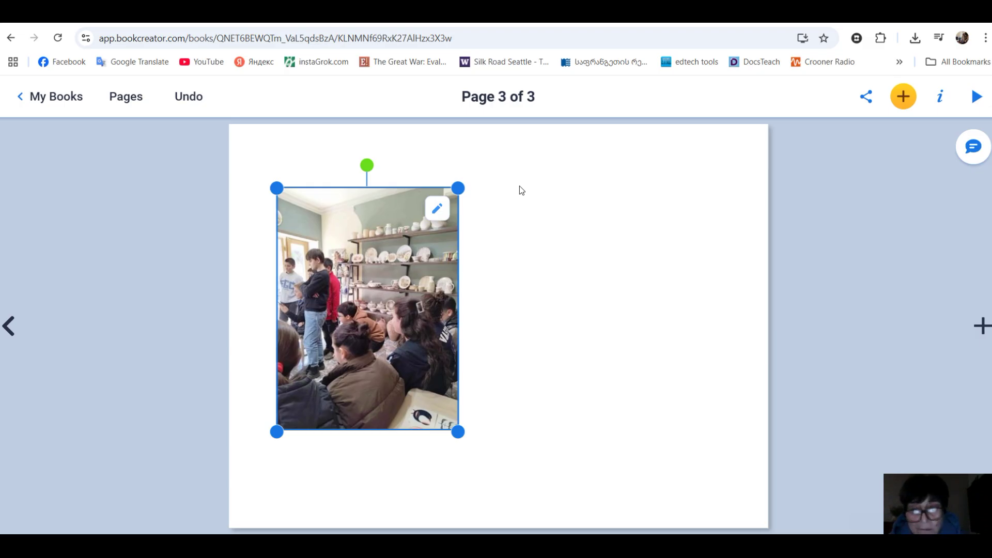
- Bring up the media options for page 3, switch to YouTube in a new browser tab and search for "მეთუნეობა"
{"action": "left_click", "coordinate": [904, 97]}
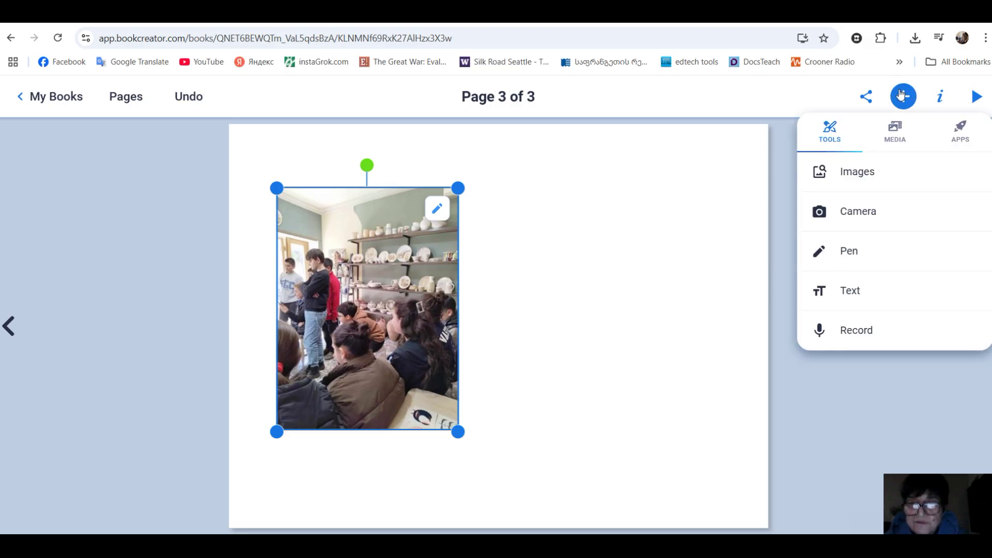
{"action": "left_click", "coordinate": [895, 132]}
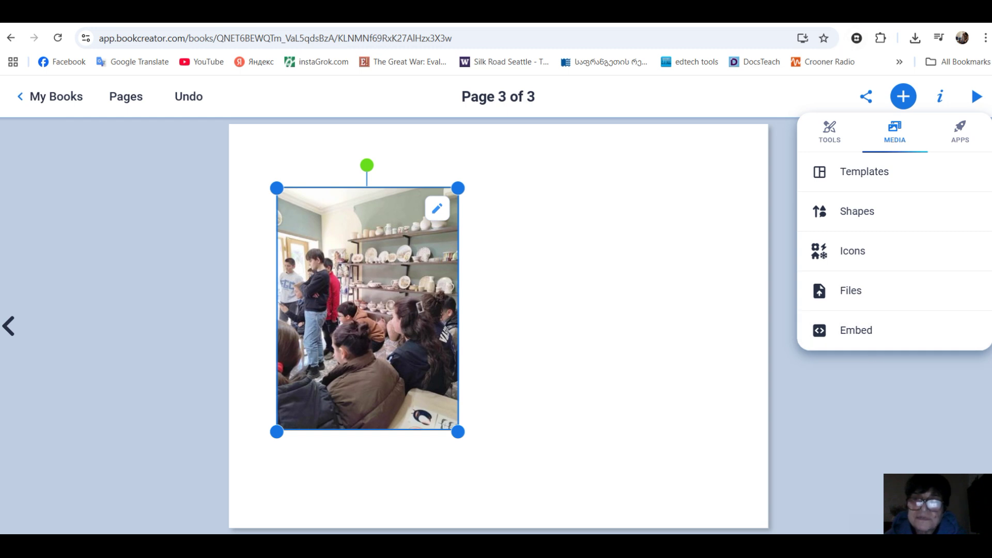
{"action": "key", "text": "ctrl+t"}
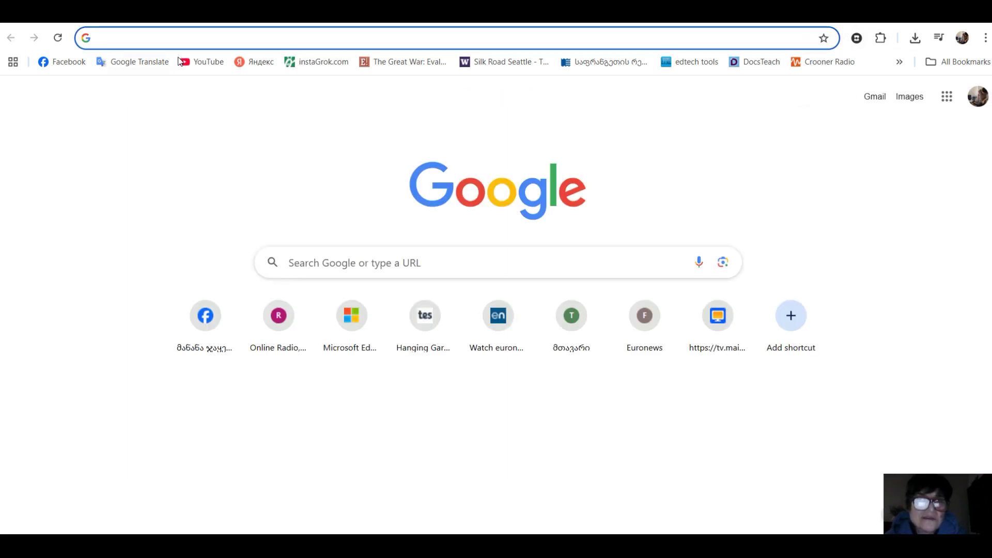
{"action": "left_click", "coordinate": [203, 61]}
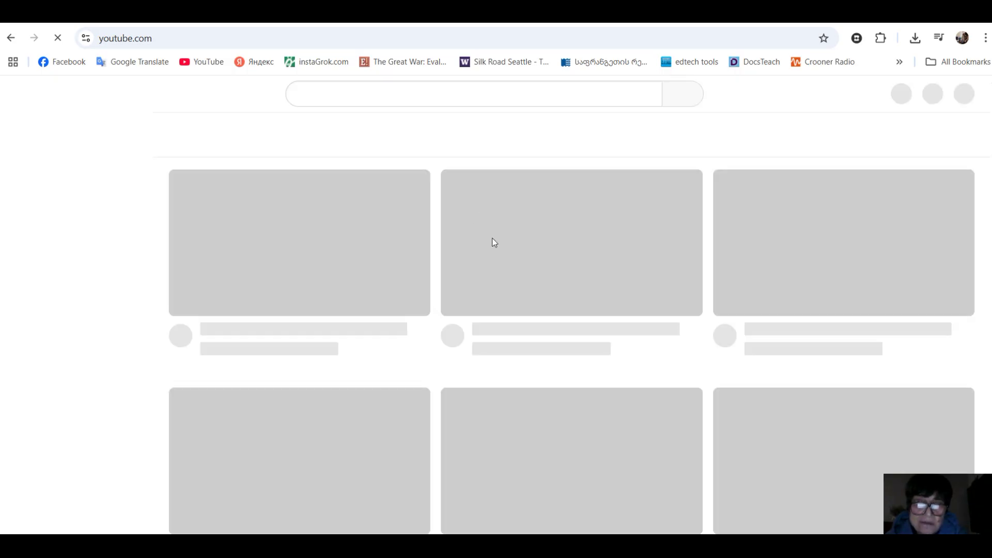
{"action": "left_click", "coordinate": [345, 104]}
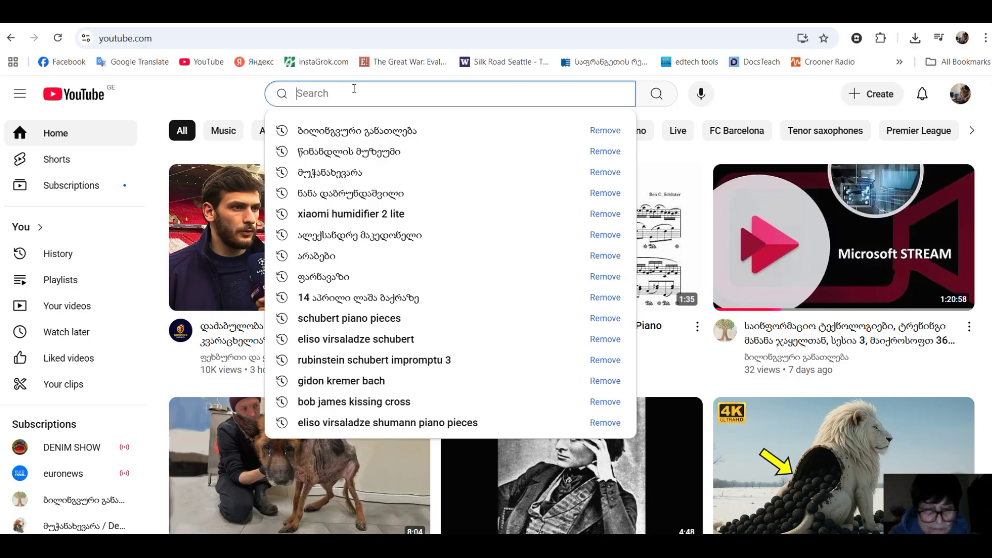
{"action": "type", "text": "მე"}
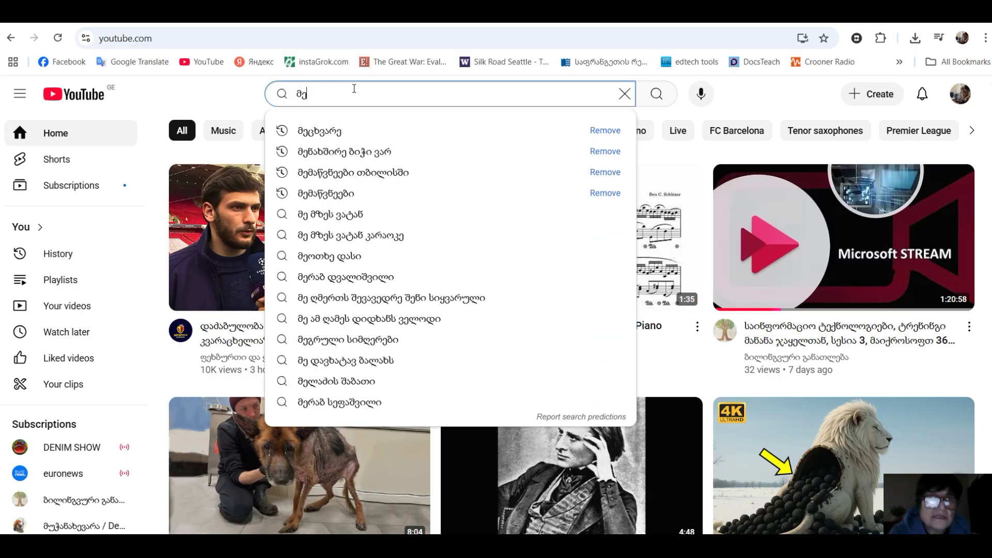
{"action": "type", "text": "თუნეობა"}
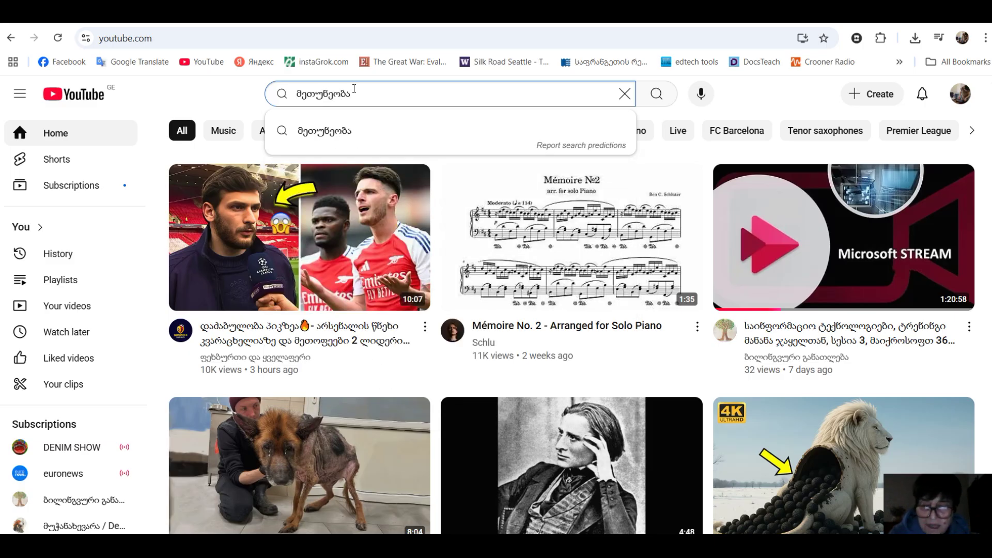
{"action": "key", "text": "Return"}
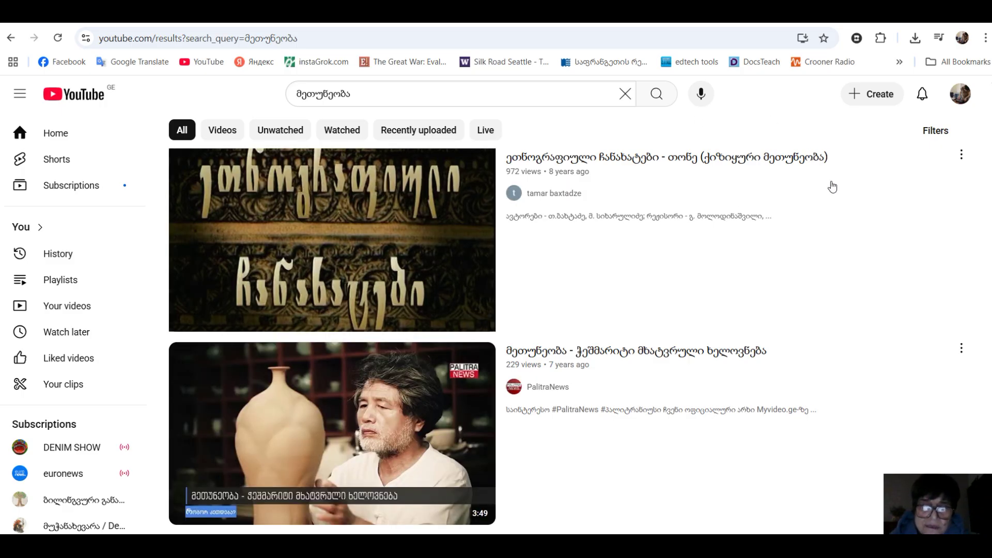
- Look through the YouTube results and video previews for a suitable pottery-making video
{"action": "scroll", "coordinate": [572, 310], "scroll_direction": "down", "scroll_amount": 2}
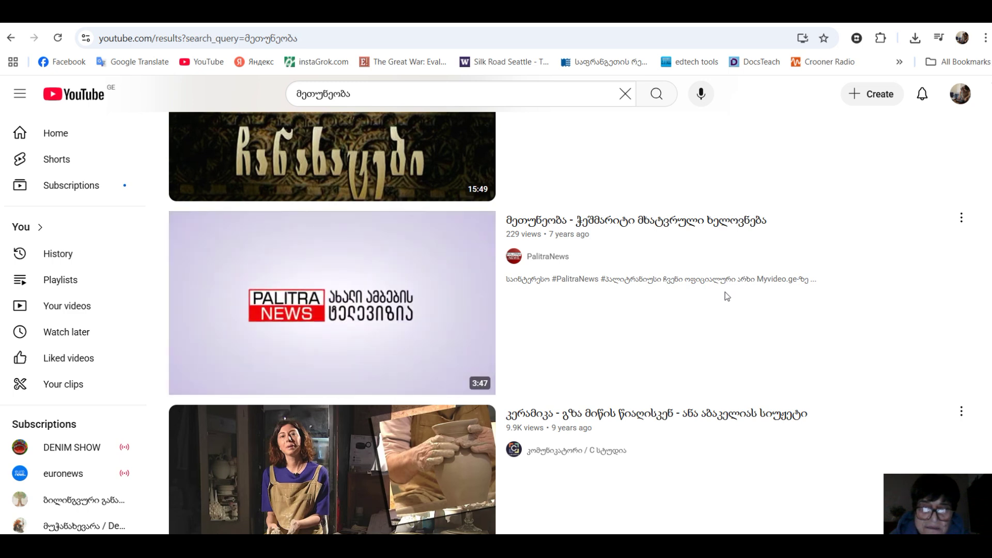
{"action": "scroll", "coordinate": [725, 292], "scroll_direction": "down", "scroll_amount": 4}
{"action": "scroll", "coordinate": [721, 292], "scroll_direction": "down", "scroll_amount": 4}
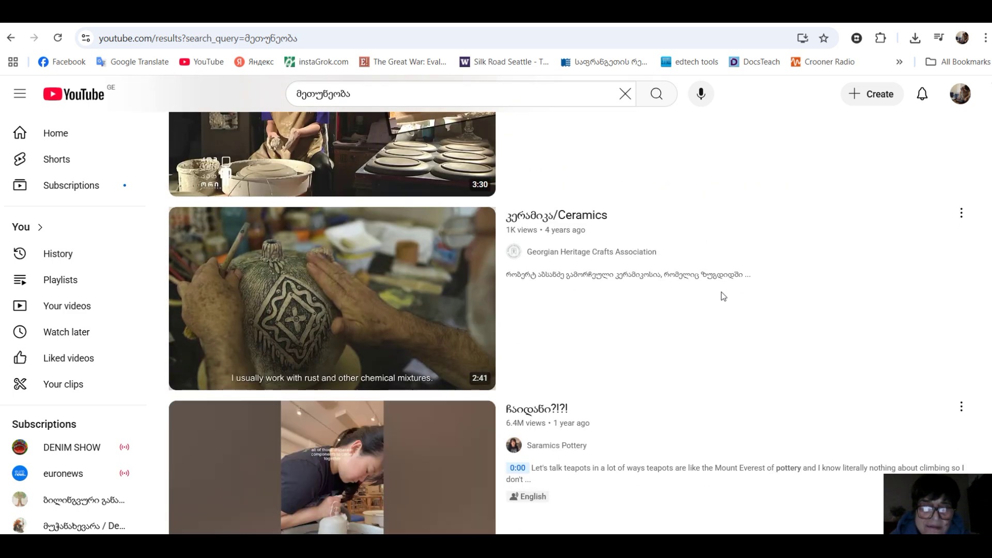
{"action": "mouse_move", "coordinate": [703, 316]}
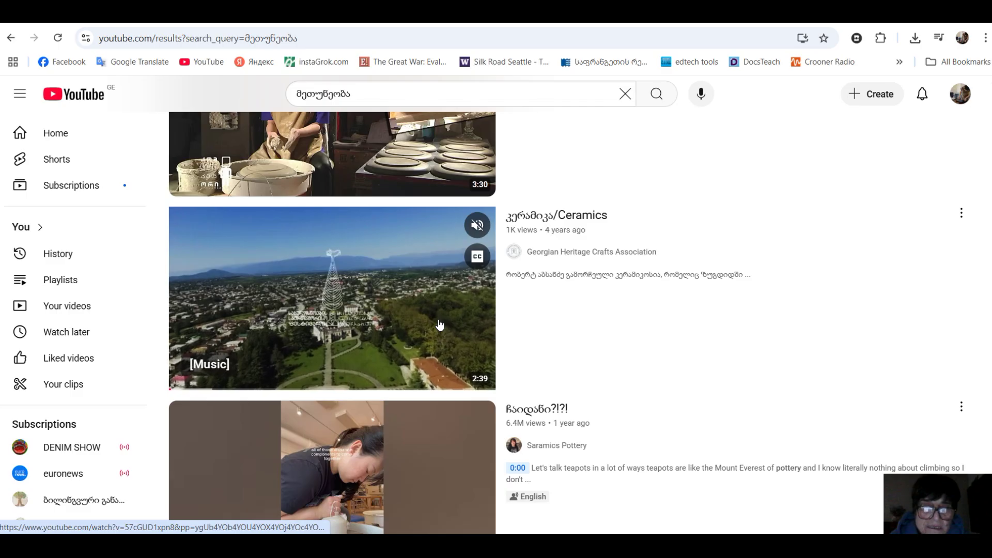
{"action": "scroll", "coordinate": [747, 273], "scroll_direction": "down", "scroll_amount": 6}
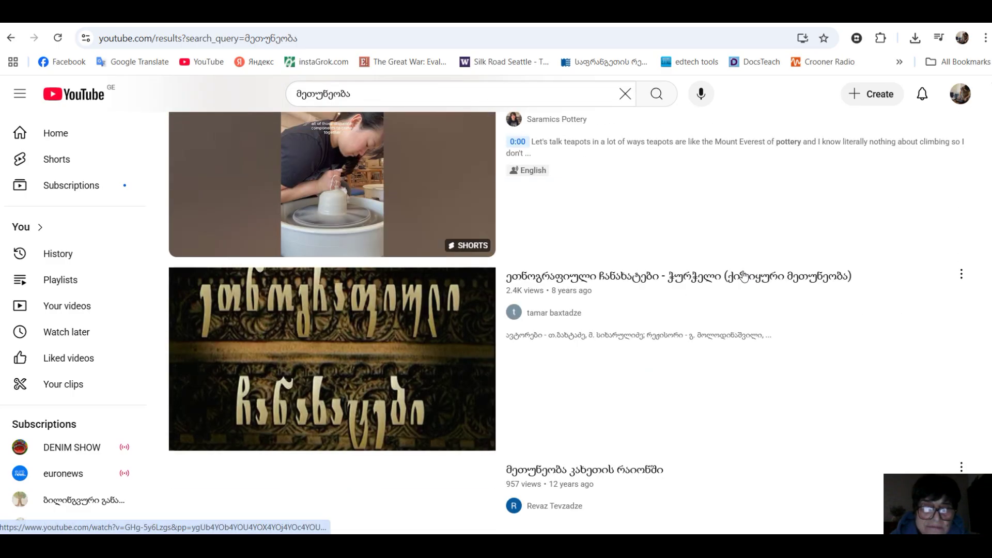
{"action": "mouse_move", "coordinate": [743, 274]}
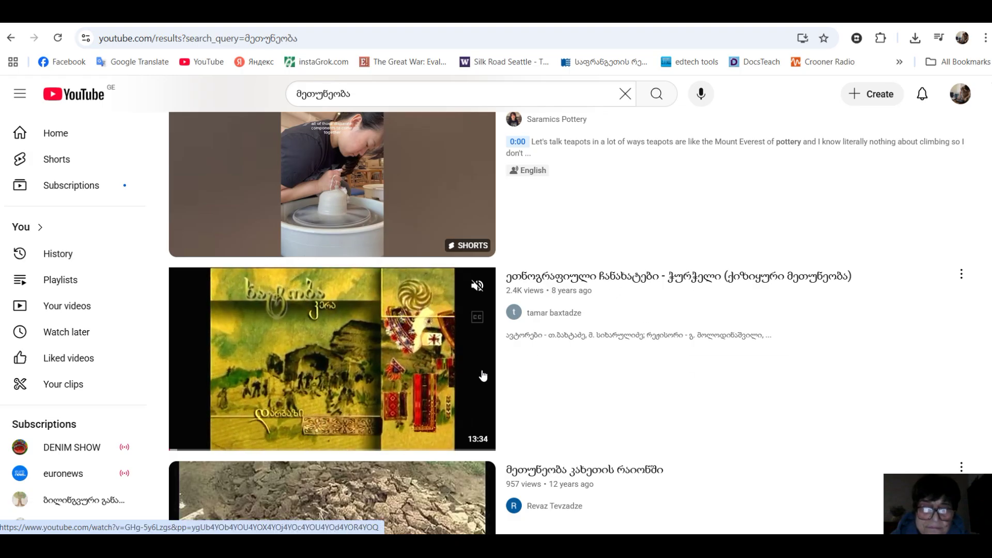
{"action": "scroll", "coordinate": [469, 376], "scroll_direction": "down", "scroll_amount": 2}
{"action": "scroll", "coordinate": [579, 356], "scroll_direction": "down", "scroll_amount": 15}
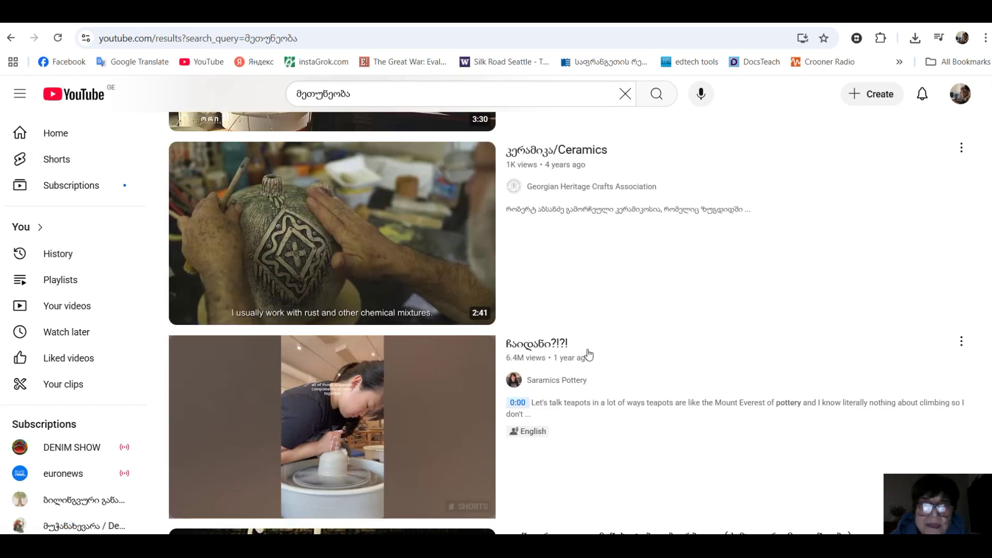
{"action": "scroll", "coordinate": [580, 354], "scroll_direction": "up", "scroll_amount": 5}
{"action": "scroll", "coordinate": [637, 345], "scroll_direction": "up", "scroll_amount": 6}
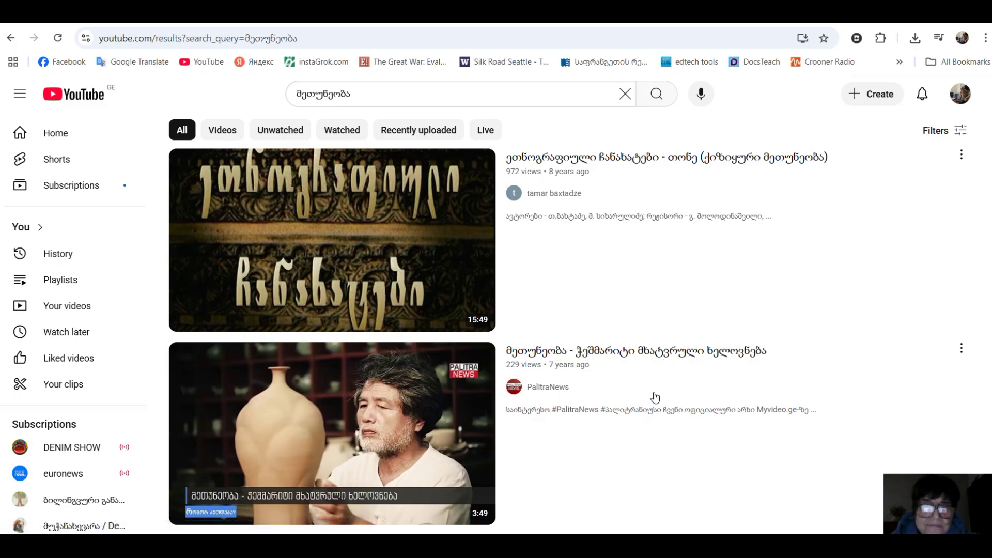
{"action": "scroll", "coordinate": [523, 355], "scroll_direction": "down", "scroll_amount": 20}
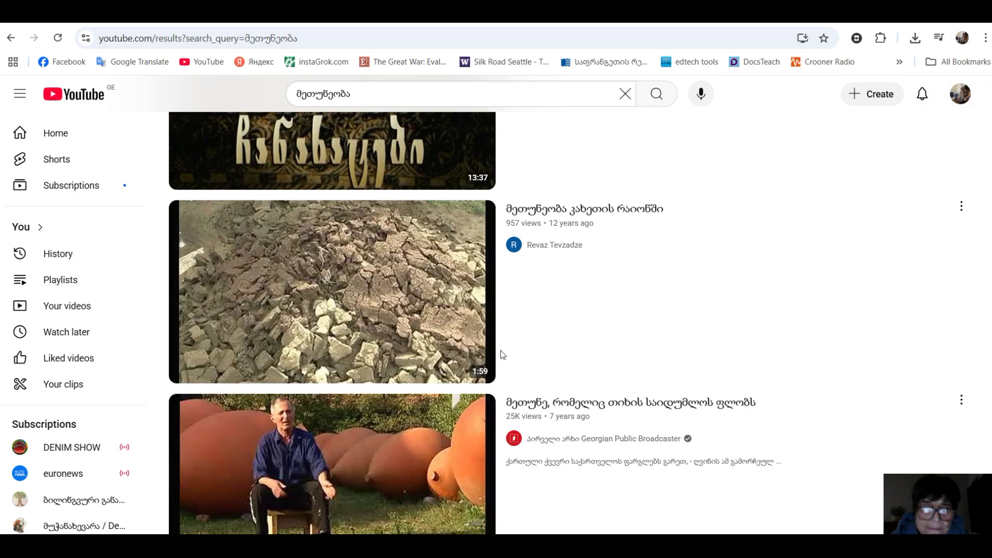
{"action": "scroll", "coordinate": [500, 350], "scroll_direction": "down", "scroll_amount": 4}
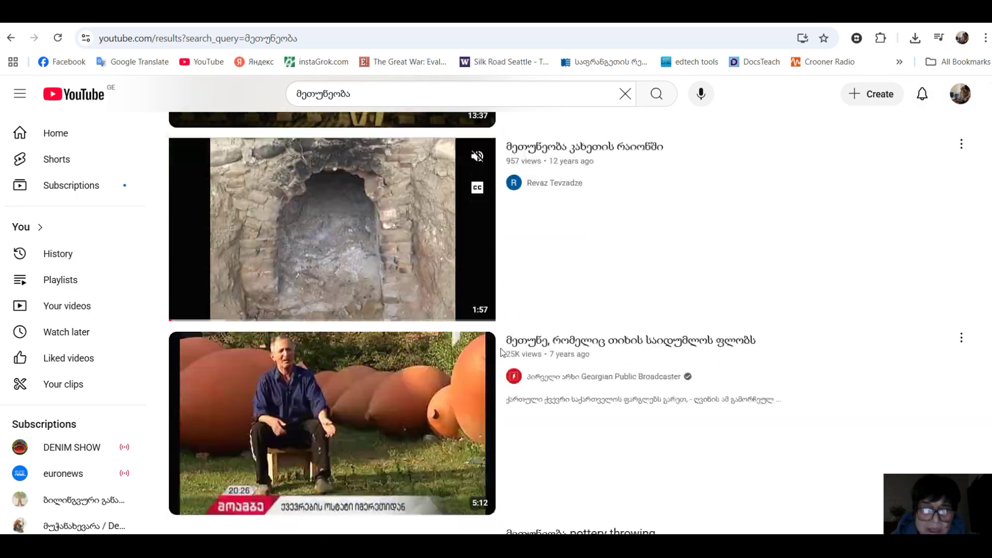
{"action": "mouse_move", "coordinate": [437, 313]}
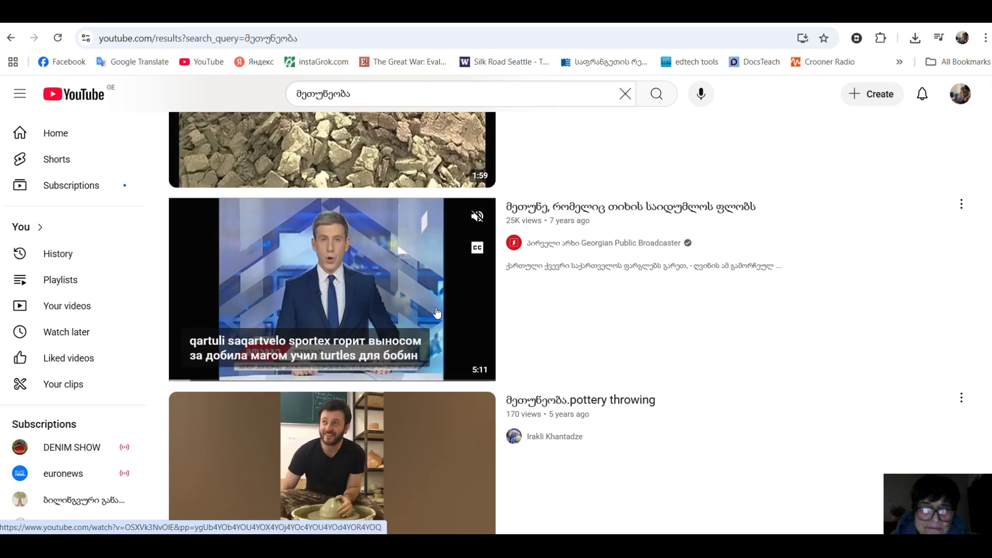
{"action": "scroll", "coordinate": [472, 383], "scroll_direction": "down", "scroll_amount": 3}
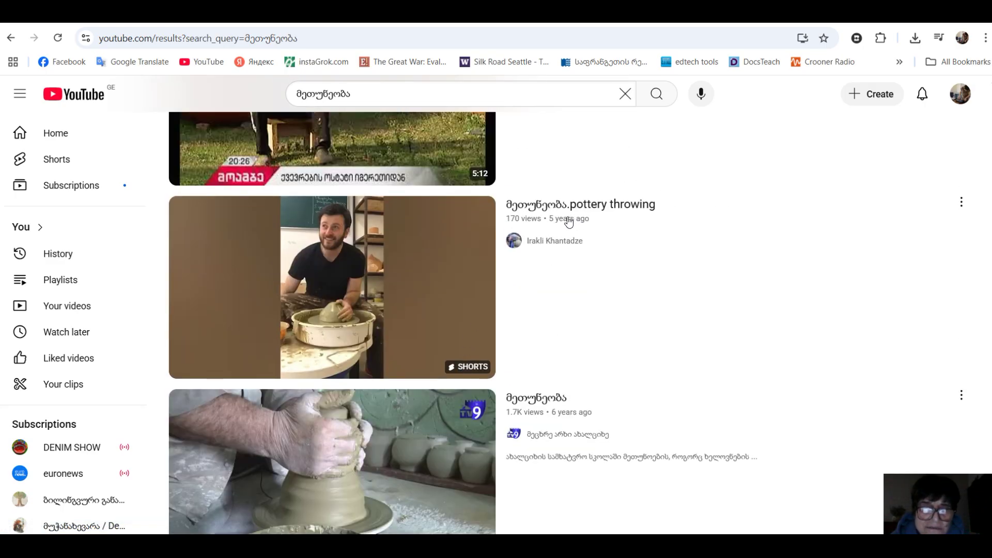
{"action": "scroll", "coordinate": [509, 332], "scroll_direction": "down", "scroll_amount": 2}
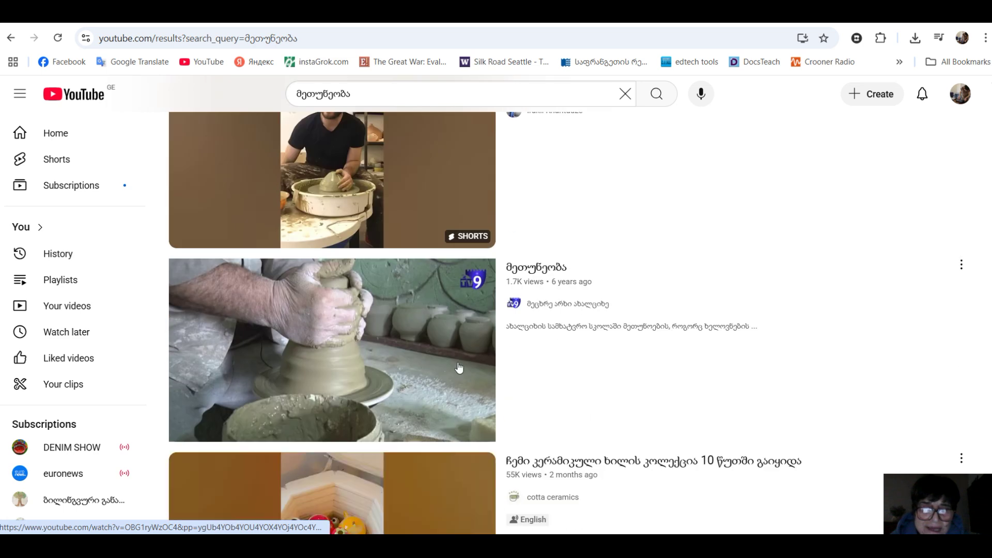
- Open the video "მეთუნეობა" from the channel "მეცხრე არხი ახალციხე" and pause its playback
{"action": "left_click", "coordinate": [550, 267]}
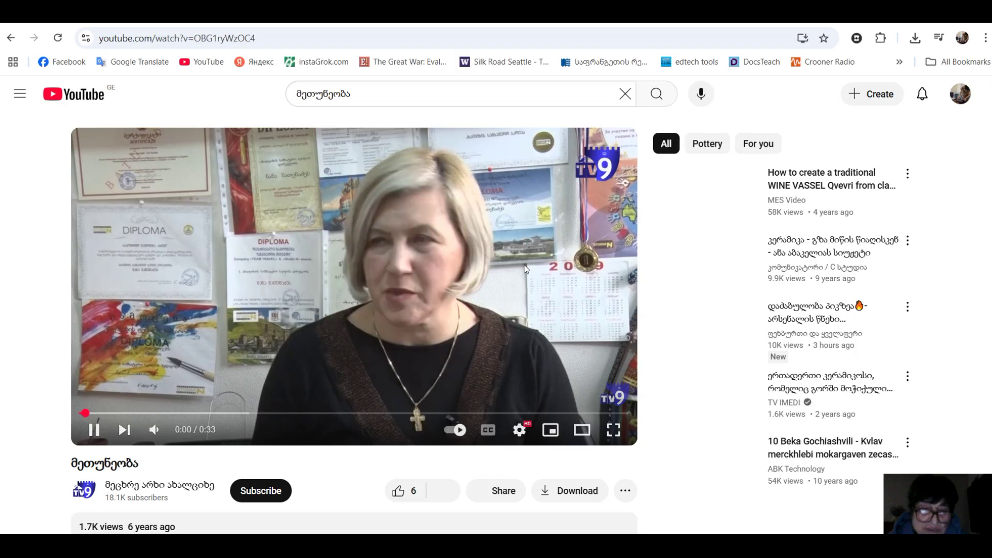
{"action": "left_click", "coordinate": [93, 430]}
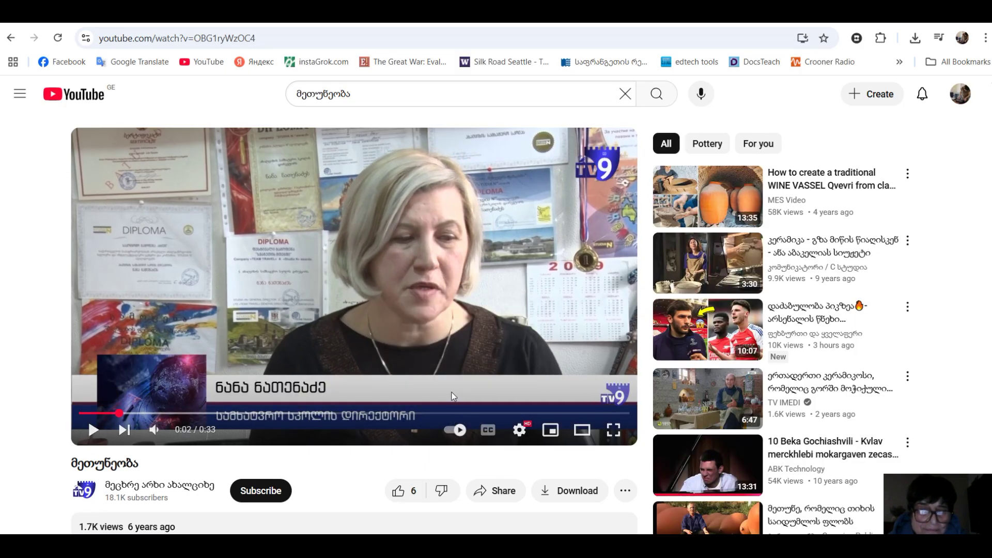
{"action": "scroll", "coordinate": [452, 396], "scroll_direction": "down", "scroll_amount": 2}
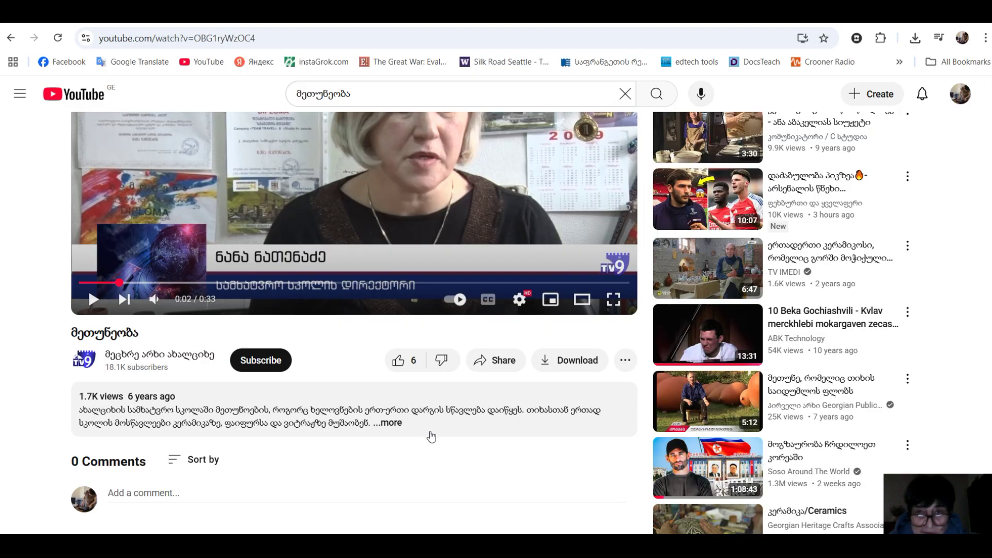
{"action": "scroll", "coordinate": [433, 436], "scroll_direction": "up", "scroll_amount": 1}
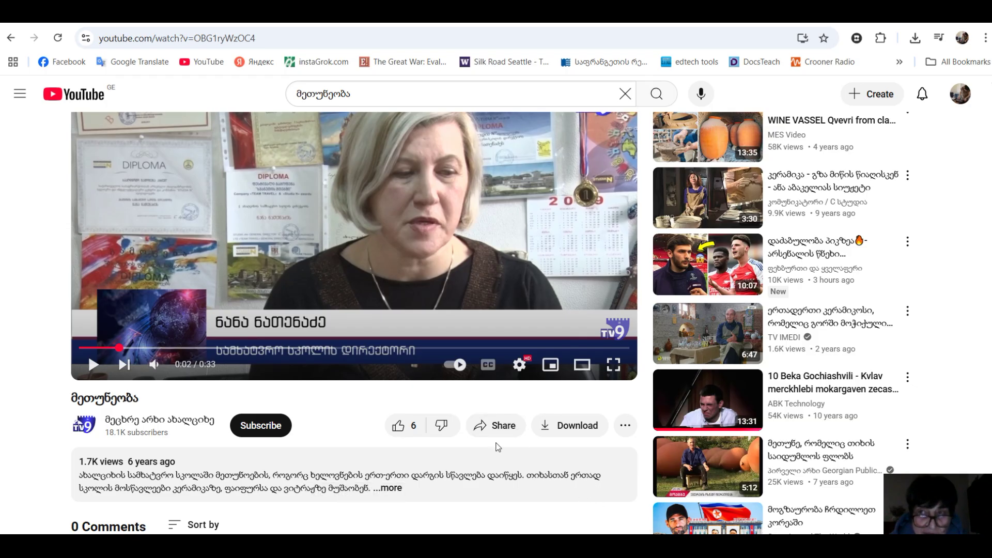
- Copy the YouTube video's iframe embed code from its sharing options
{"action": "left_click", "coordinate": [499, 427]}
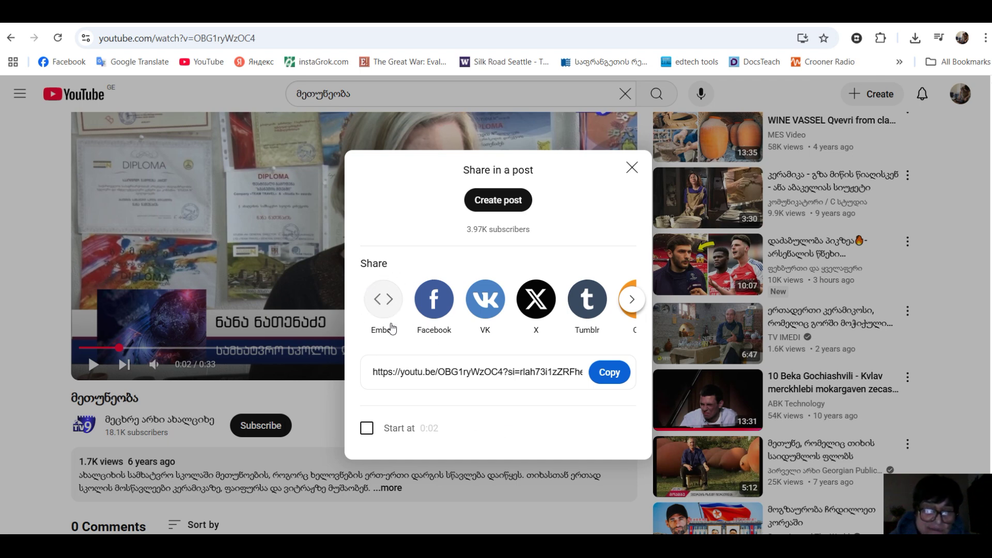
{"action": "left_click", "coordinate": [381, 300]}
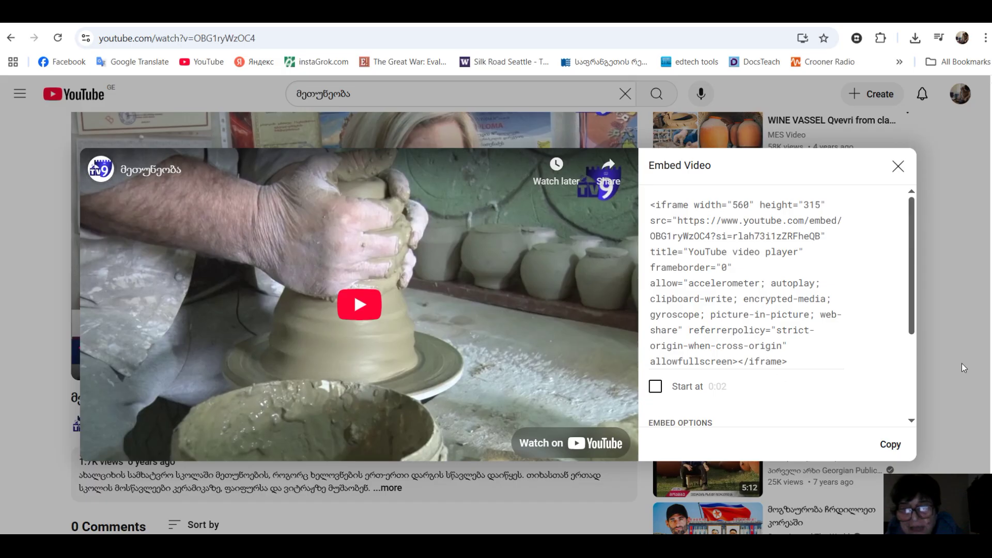
{"action": "left_click", "coordinate": [887, 447]}
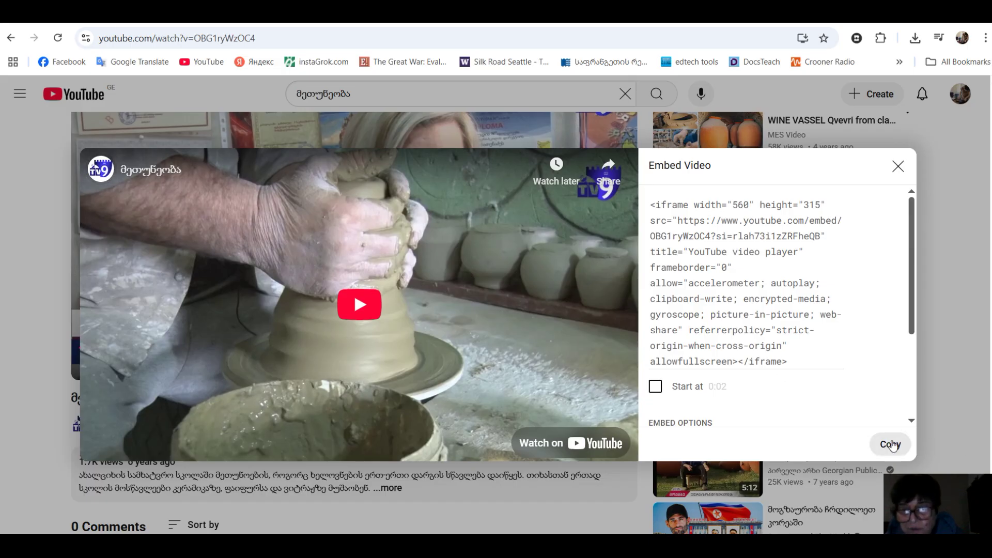
{"action": "left_click", "coordinate": [890, 447]}
{"action": "left_click", "coordinate": [891, 445]}
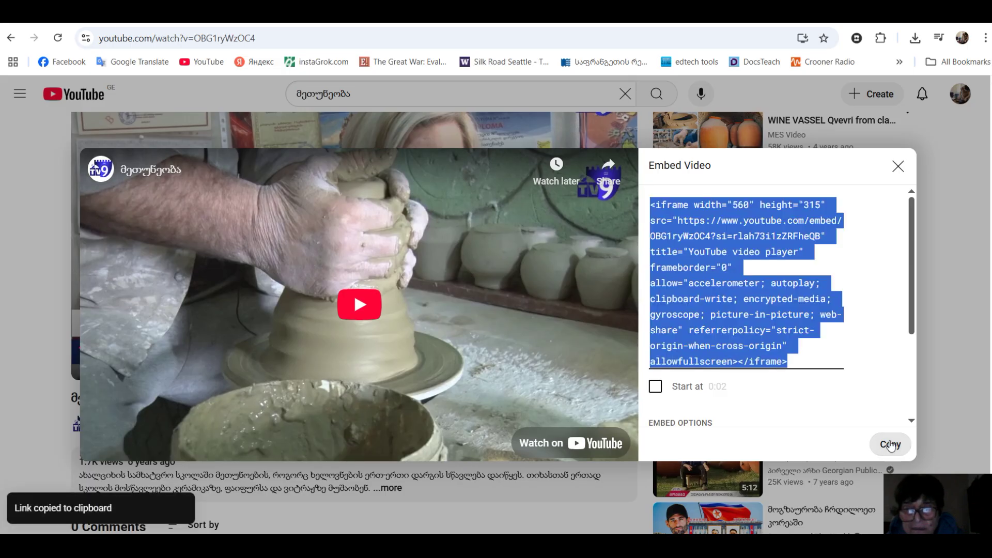
- Switch back to Book Creator and embed the YouTube video on page 3 using the copied iframe code
{"action": "left_click", "coordinate": [807, 14]}
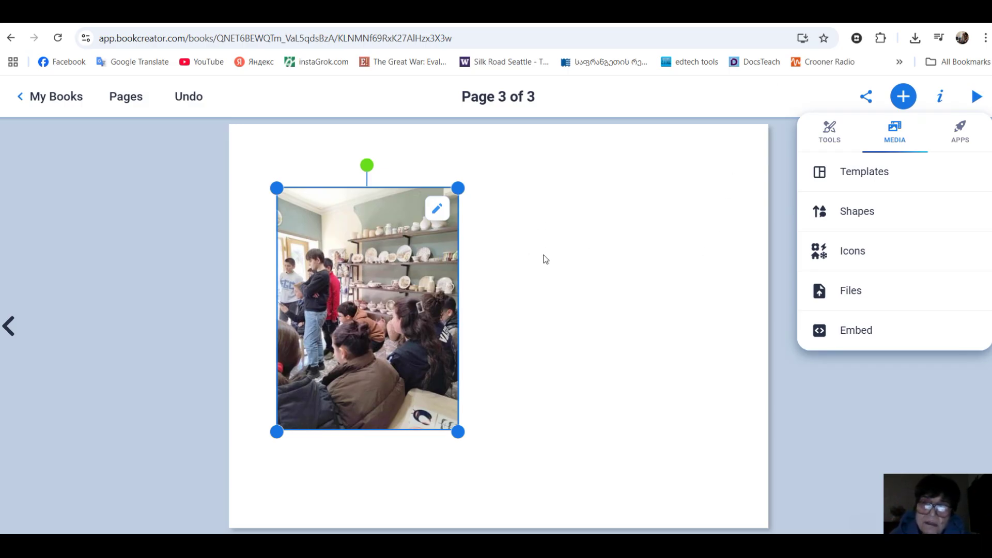
{"action": "left_click", "coordinate": [855, 334]}
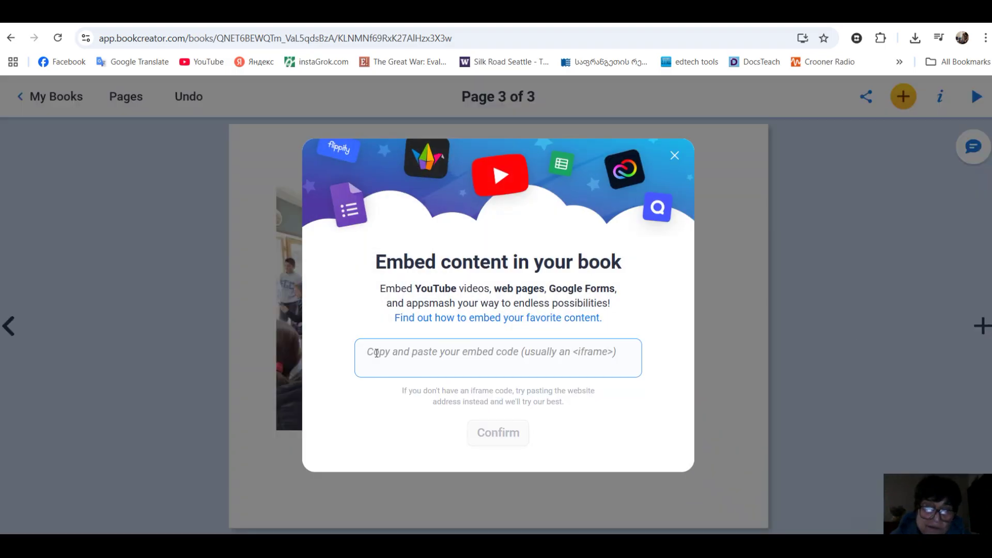
{"action": "right_click", "coordinate": [377, 354]}
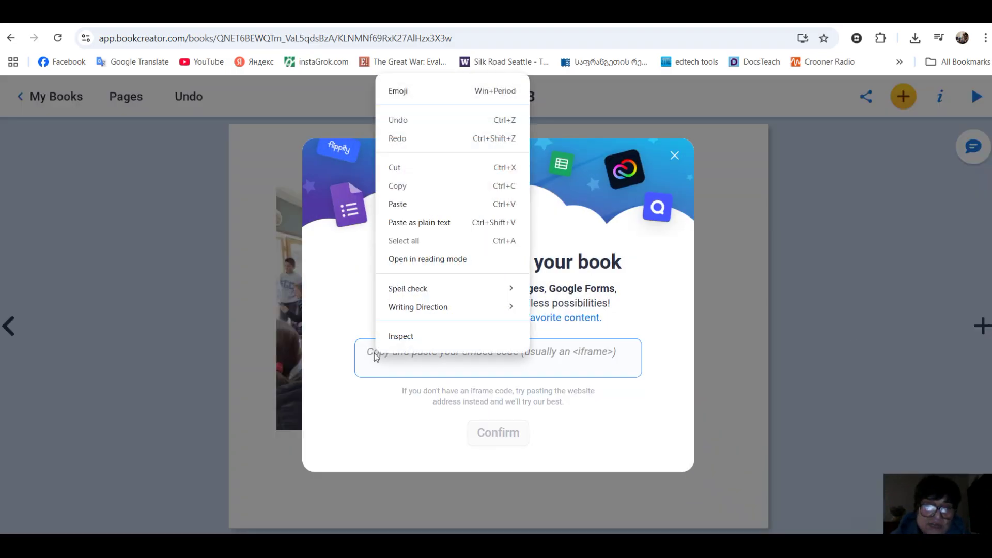
{"action": "left_click", "coordinate": [398, 204]}
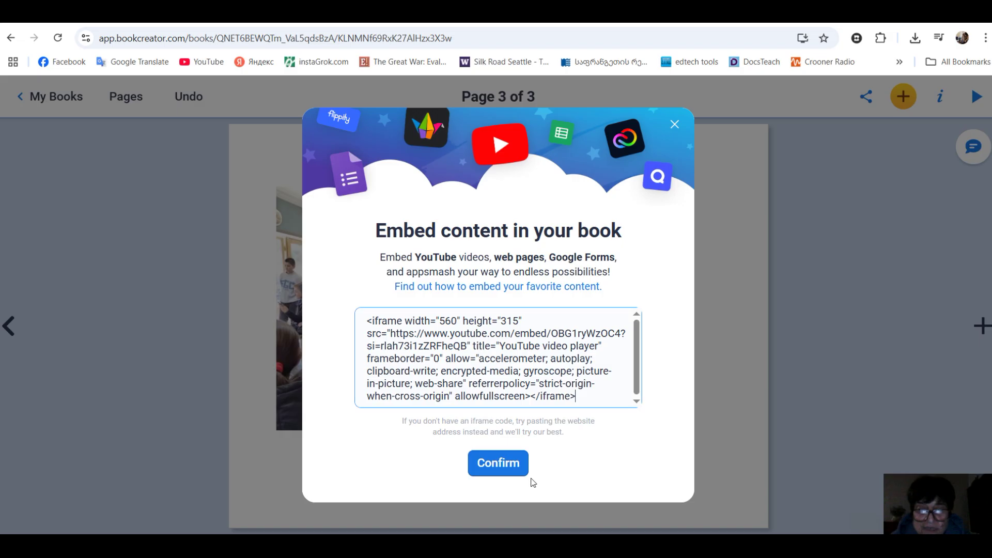
{"action": "left_click", "coordinate": [505, 464]}
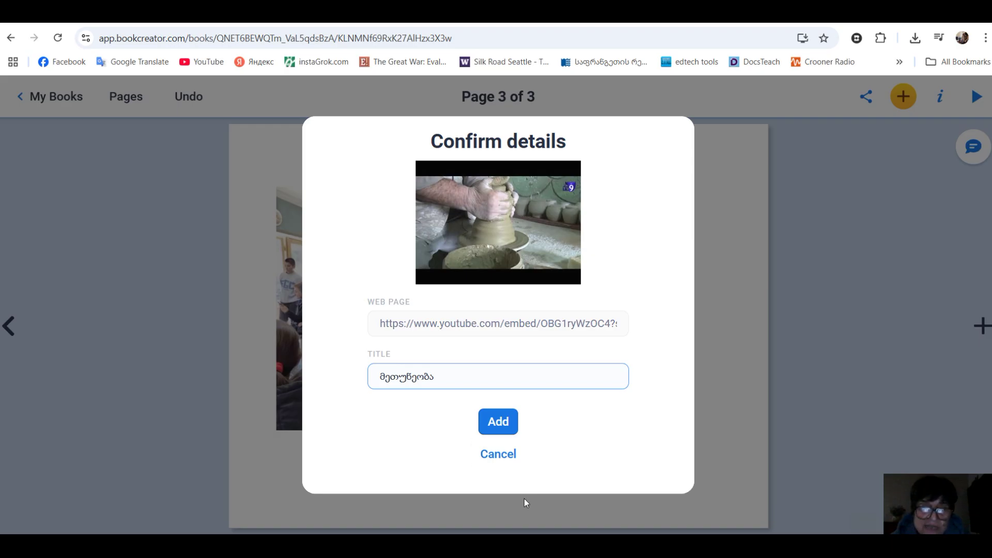
{"action": "left_click", "coordinate": [500, 425]}
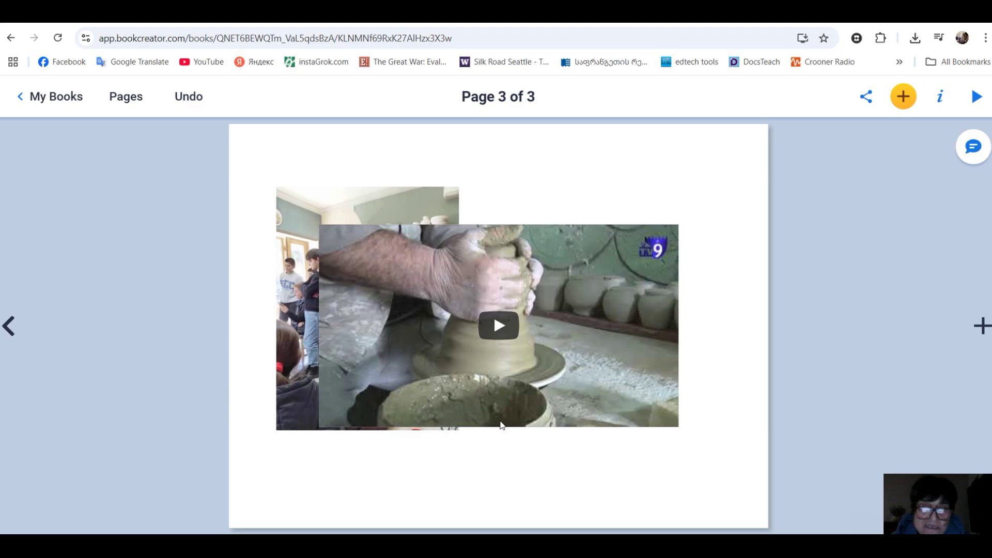
- Shrink the embedded video to about half its width and place it in the empty area right of the workshop photo
{"action": "left_click", "coordinate": [376, 317]}
{"action": "left_click_drag", "start_coordinate": [318, 224], "coordinate": [492, 323]}
{"action": "left_click_drag", "start_coordinate": [630, 343], "coordinate": [649, 261]}
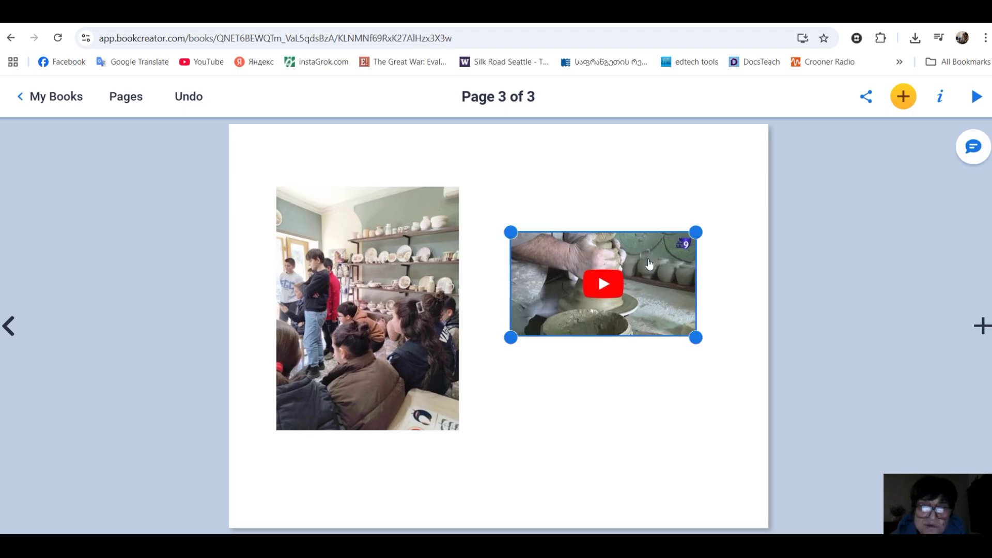
- Enlarge the embedded YouTube video slightly and test its playback, including in full screen
{"action": "left_click_drag", "start_coordinate": [697, 339], "coordinate": [717, 368]}
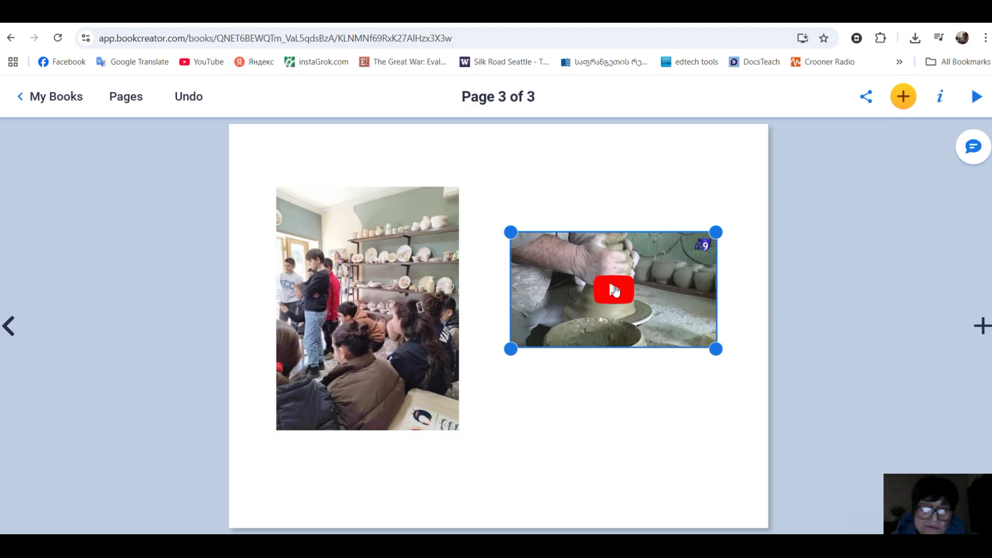
{"action": "left_click", "coordinate": [615, 287]}
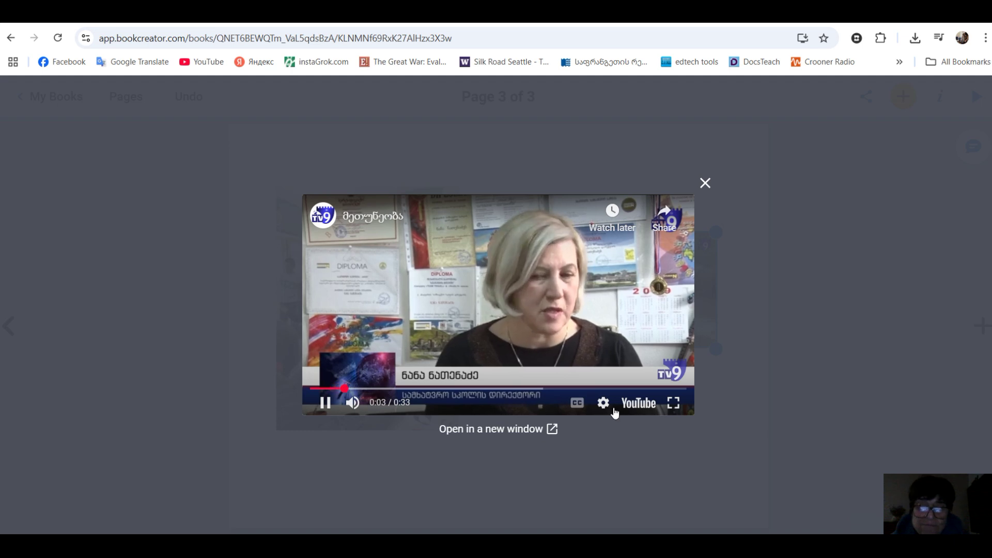
{"action": "left_click", "coordinate": [705, 184]}
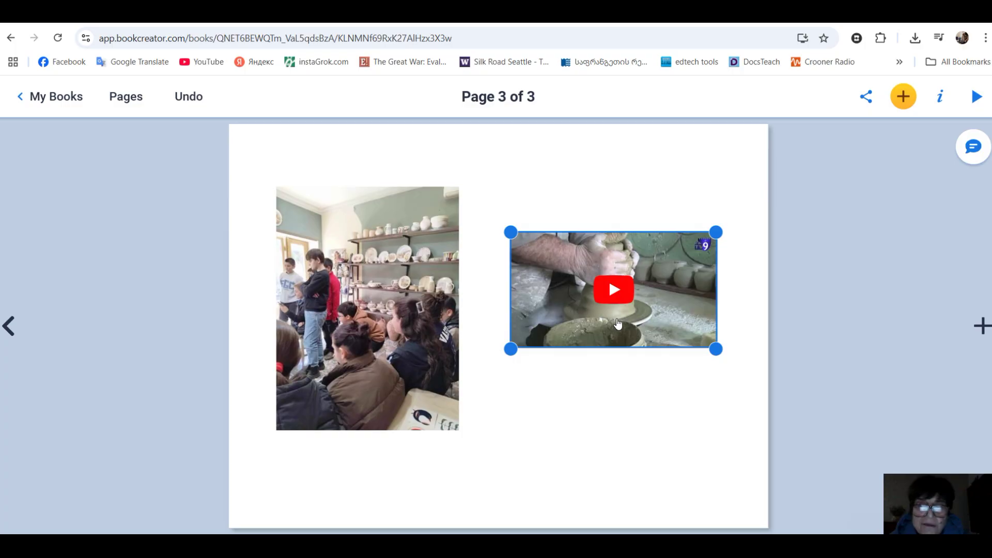
{"action": "left_click", "coordinate": [668, 303]}
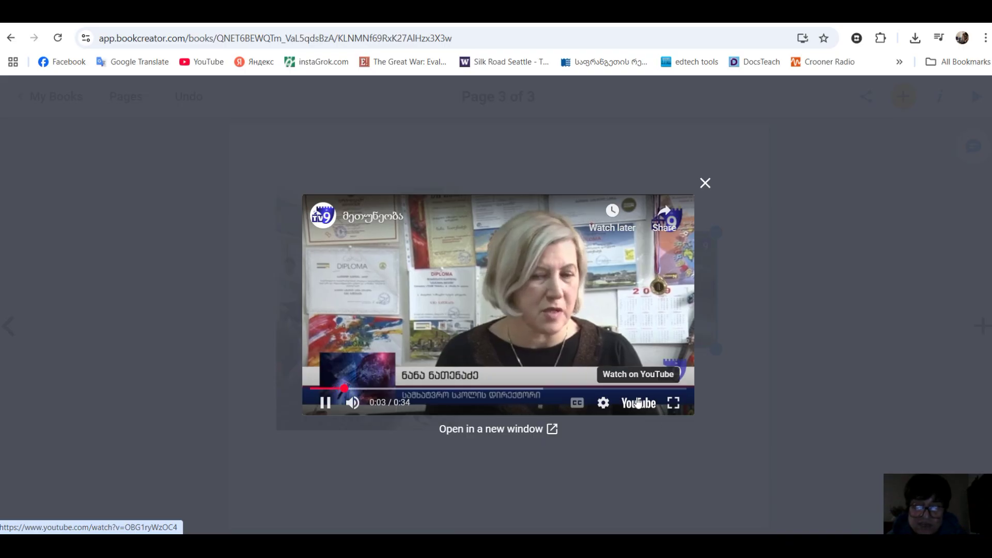
{"action": "left_click", "coordinate": [674, 403]}
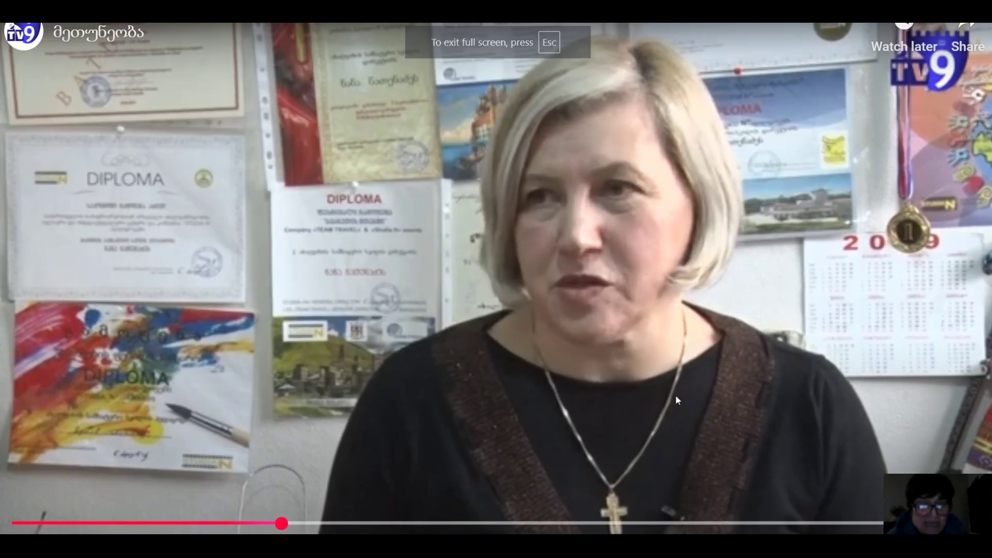
{"action": "key", "text": "Escape"}
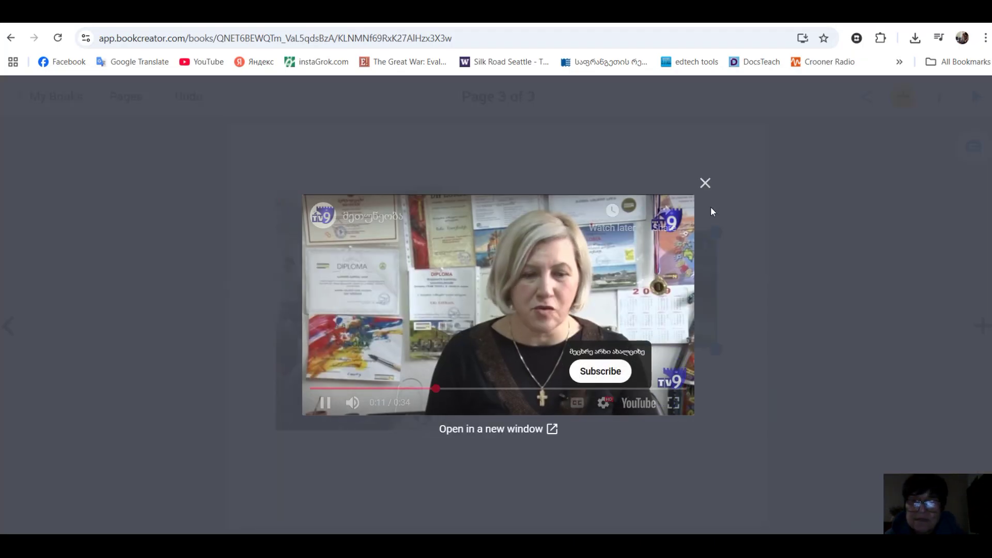
{"action": "left_click", "coordinate": [706, 185]}
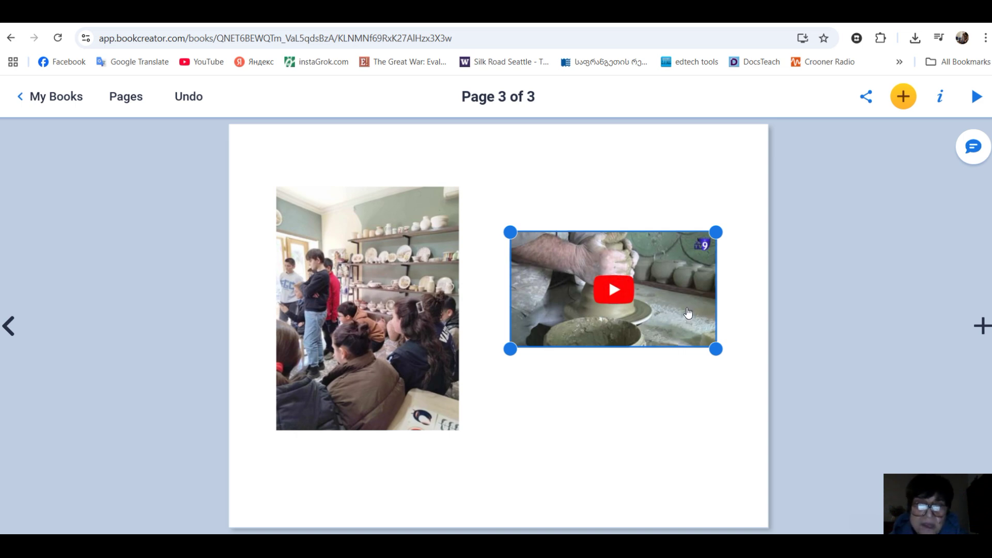
- Move the workshop photo and the embedded video lower on page 3, keeping them side by side
{"action": "mouse_move", "coordinate": [669, 316]}
{"action": "left_mouse_down"}
{"action": "mouse_move", "coordinate": [666, 304]}
{"action": "mouse_move", "coordinate": [665, 370]}
{"action": "mouse_move", "coordinate": [659, 333]}
{"action": "left_mouse_up"}
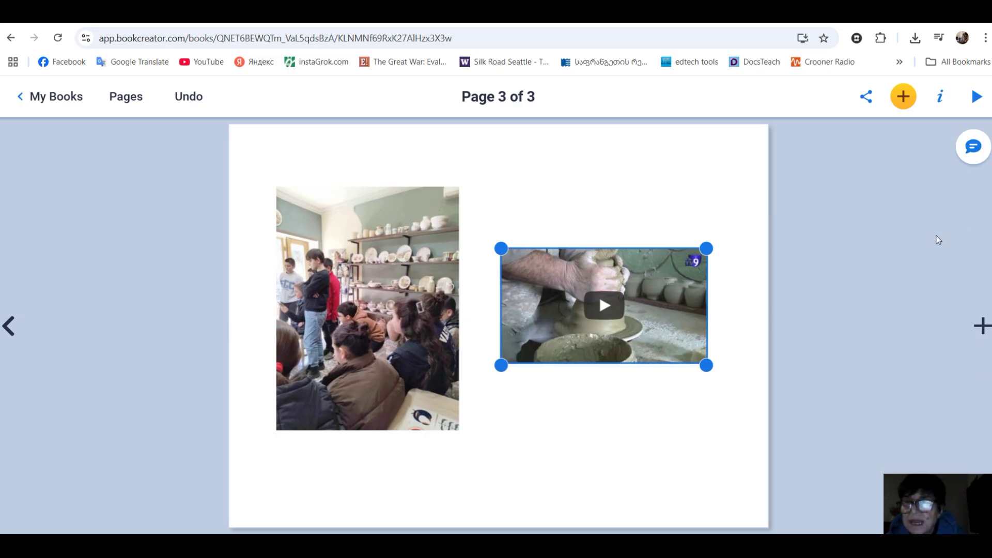
{"action": "left_click_drag", "start_coordinate": [395, 338], "coordinate": [401, 377]}
{"action": "left_click", "coordinate": [678, 321]}
{"action": "left_click_drag", "start_coordinate": [678, 321], "coordinate": [680, 349]}
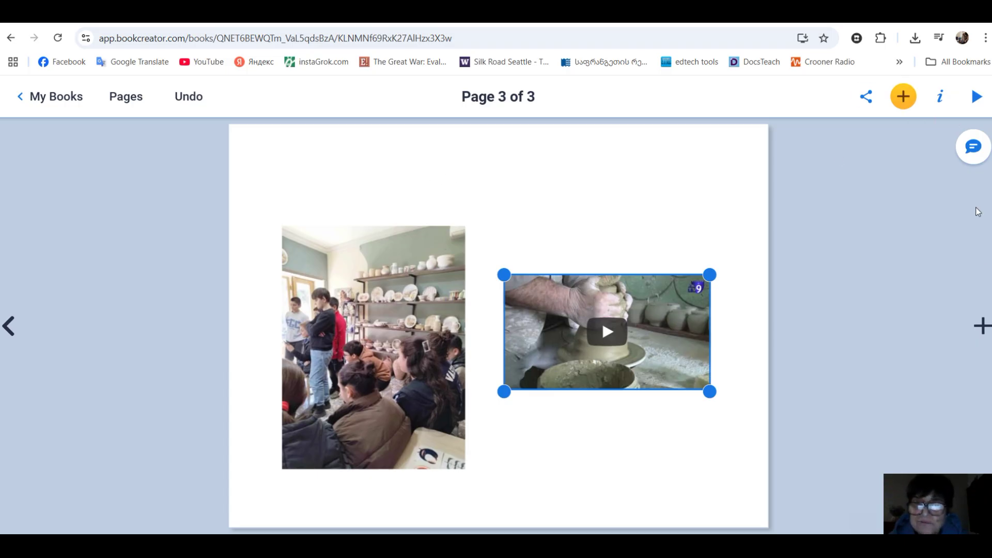
- Add a text box to page 3 with the word "მეთუნეები"
{"action": "left_click", "coordinate": [903, 96]}
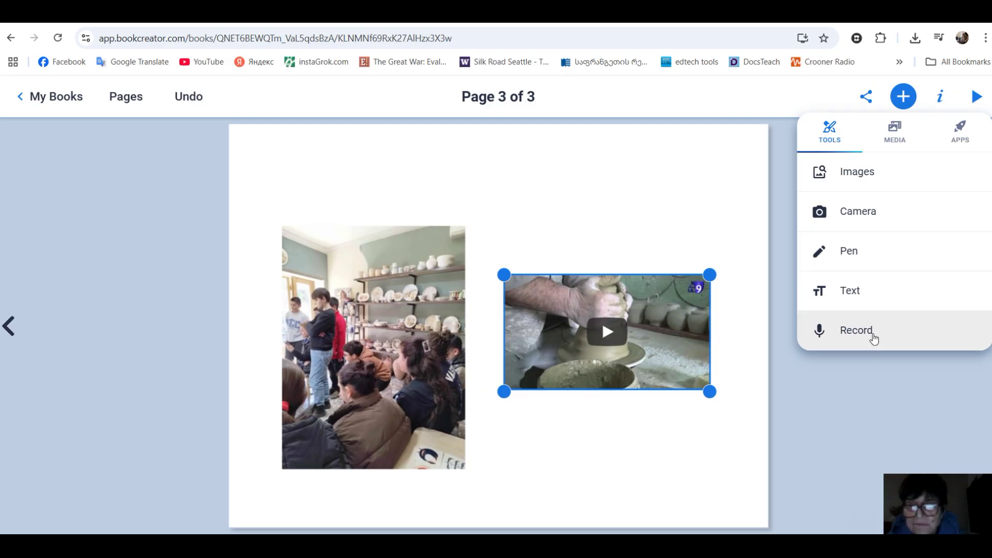
{"action": "left_click", "coordinate": [852, 292]}
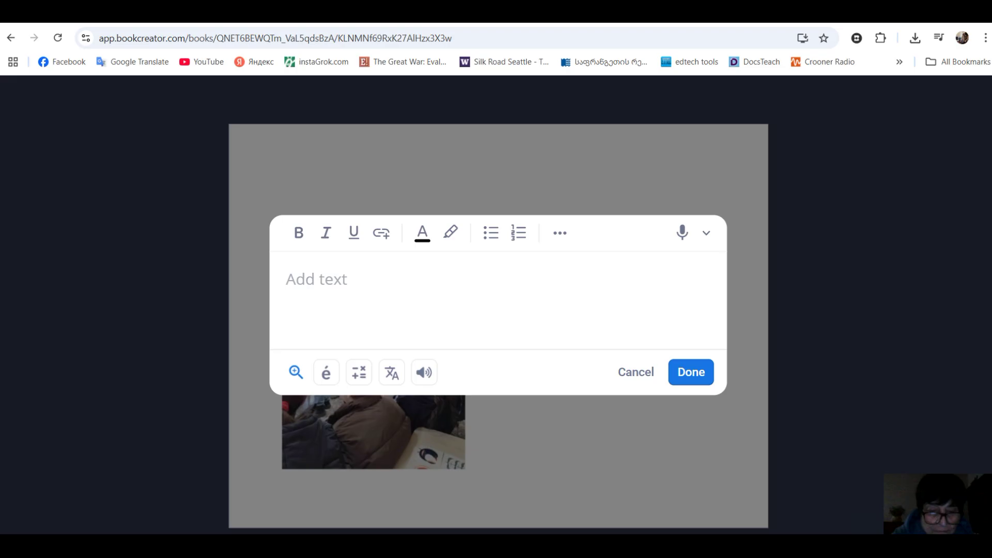
{"action": "type", "text": "მე"}
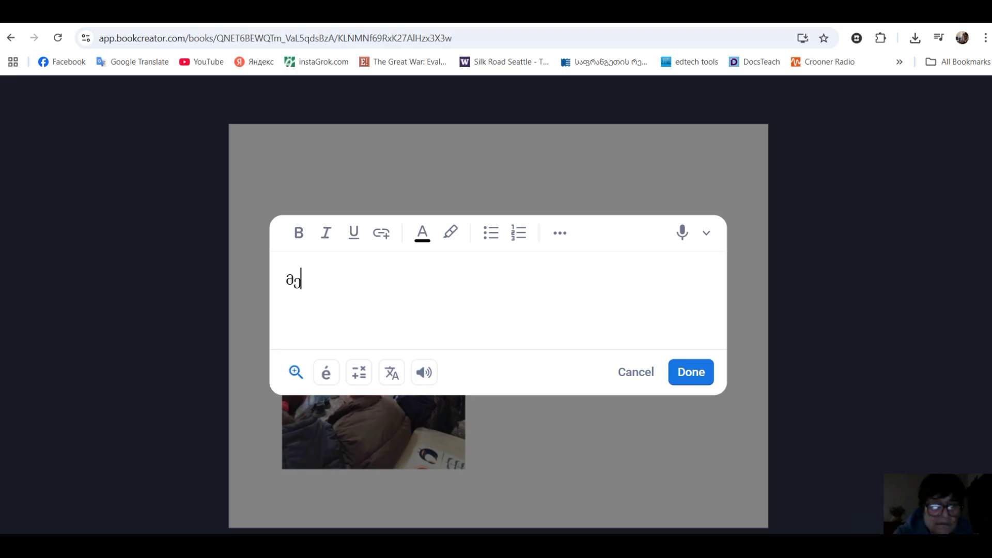
{"action": "type", "text": "თუნეები"}
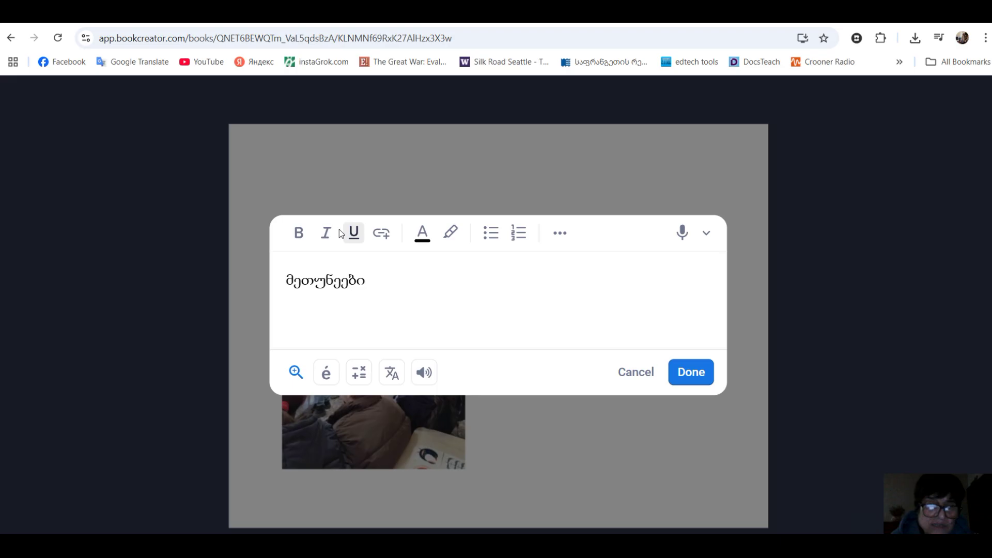
- Make the word "მეთუნეები" bold and colour it dark red
{"action": "left_click_drag", "start_coordinate": [285, 279], "coordinate": [420, 291]}
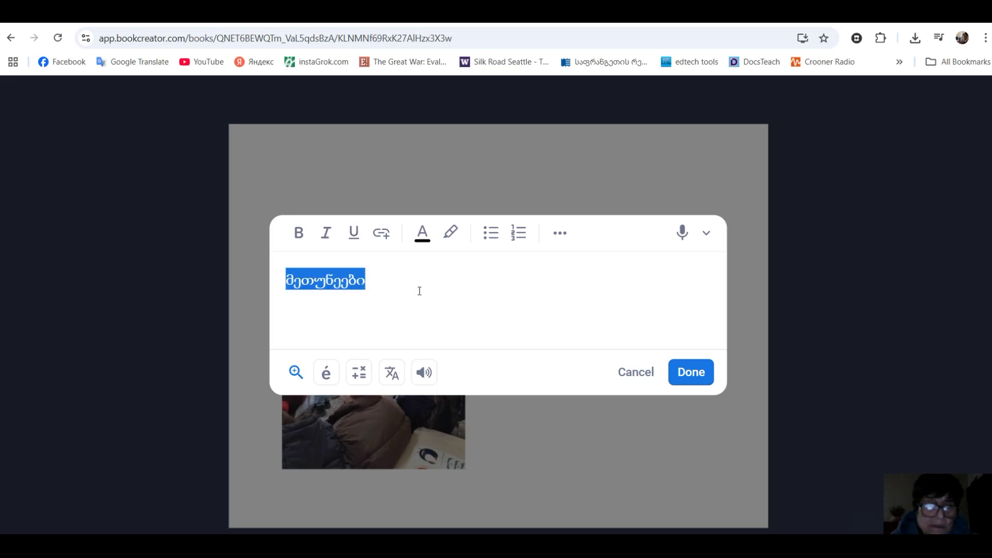
{"action": "left_click", "coordinate": [300, 236]}
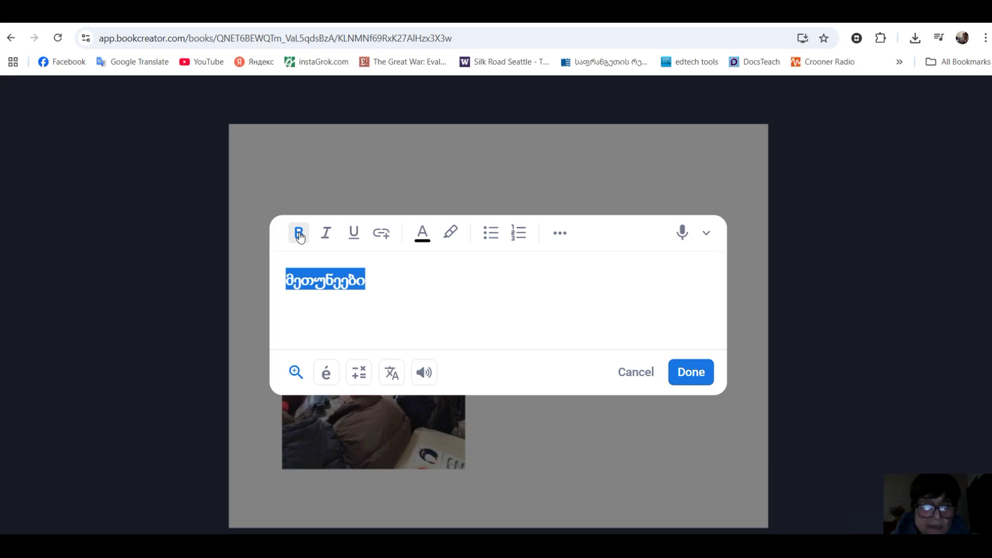
{"action": "left_click", "coordinate": [424, 238]}
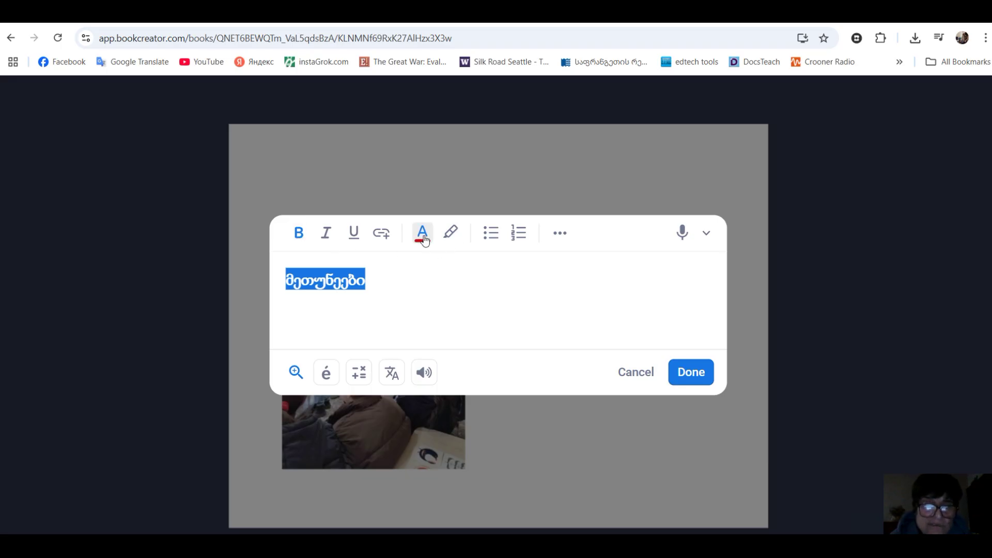
{"action": "left_click", "coordinate": [423, 239]}
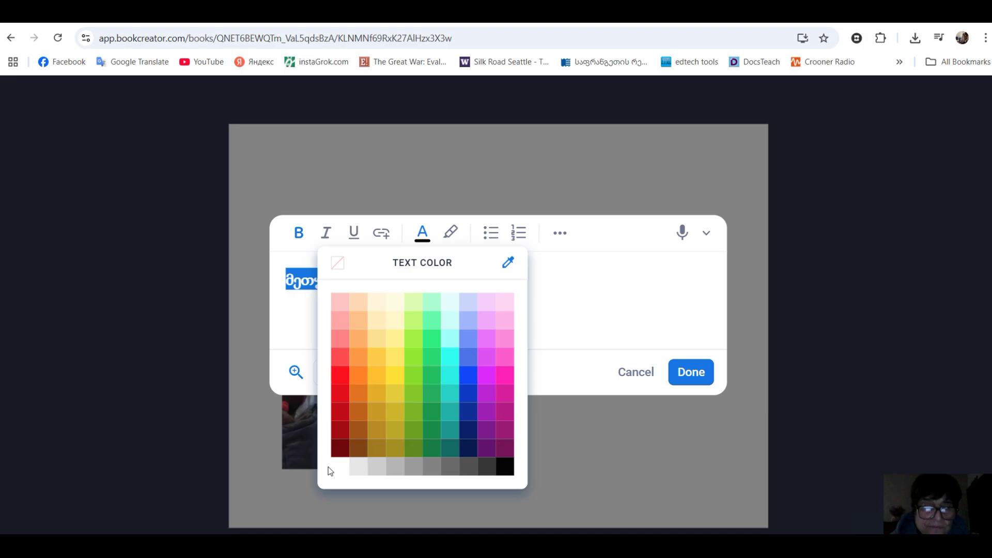
{"action": "left_click", "coordinate": [339, 448]}
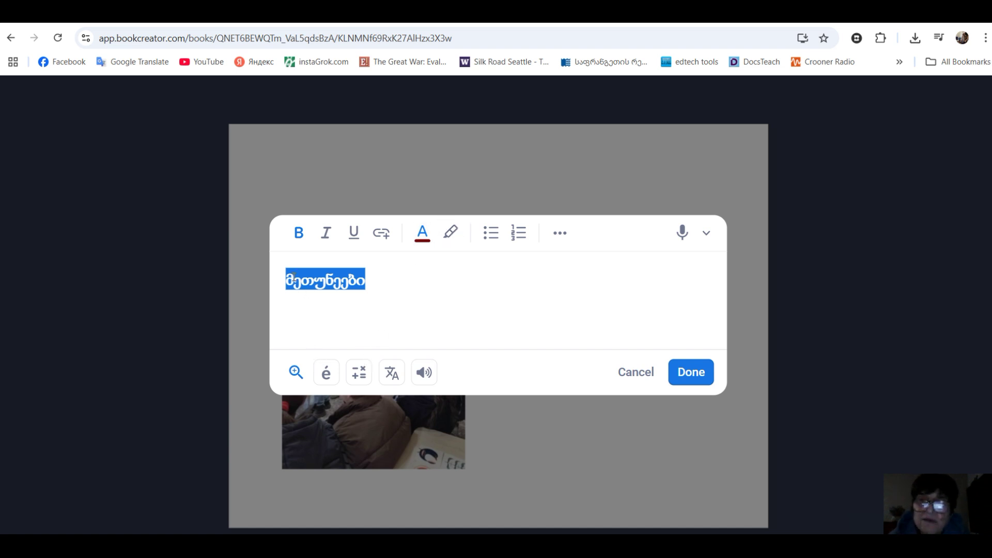
{"action": "key", "text": "Right"}
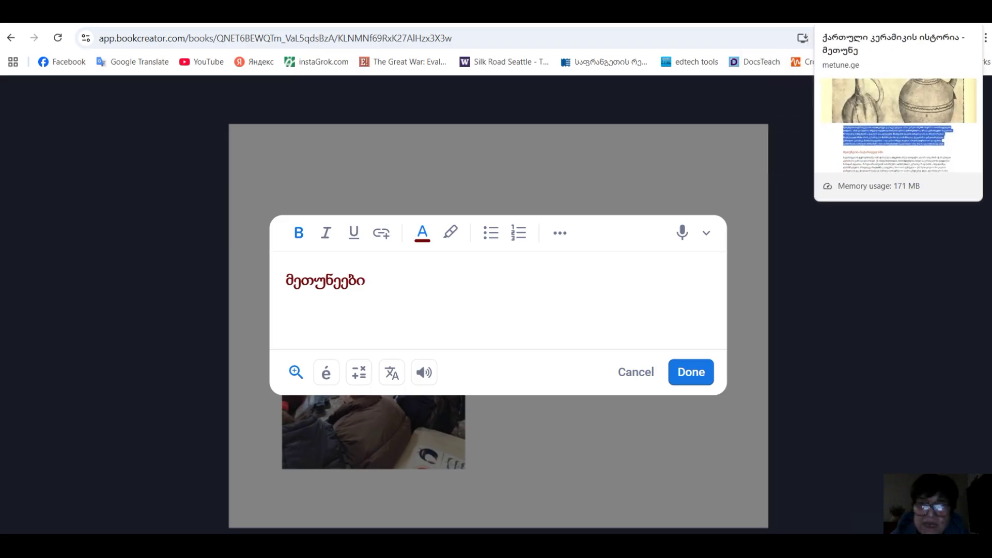
- Copy the web address of the metune.ge article "ქართული კერამიკის ისტორია" and return to the Book Creator text editor
{"action": "left_click", "coordinate": [848, 16]}
{"action": "scroll", "coordinate": [729, 161], "scroll_direction": "up", "scroll_amount": 6}
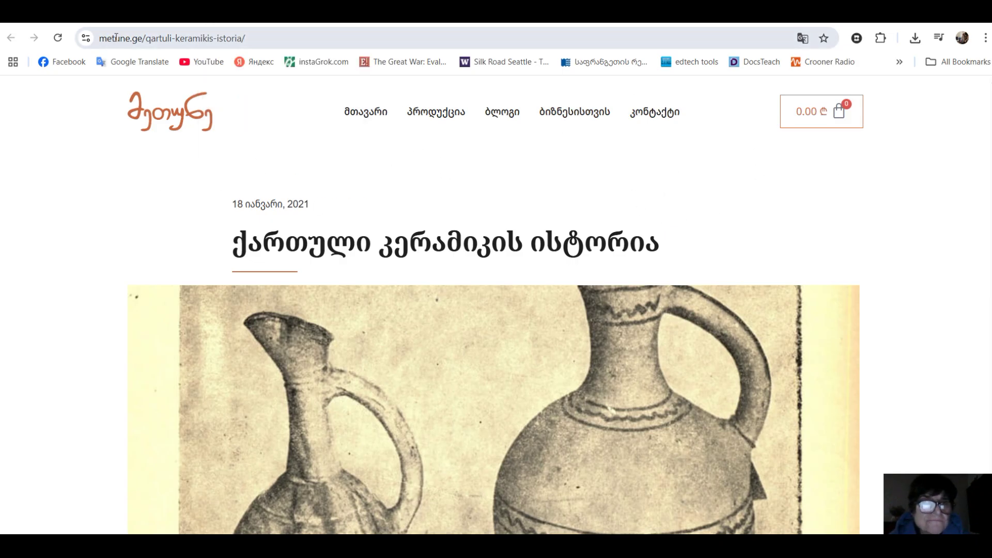
{"action": "left_click", "coordinate": [260, 36]}
{"action": "key", "text": "ctrl+c"}
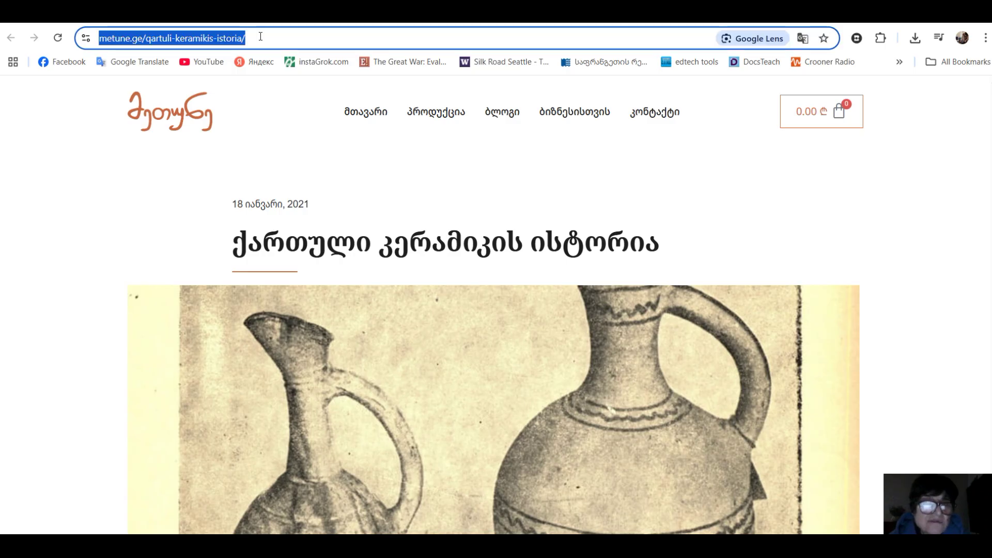
{"action": "right_click", "coordinate": [209, 44]}
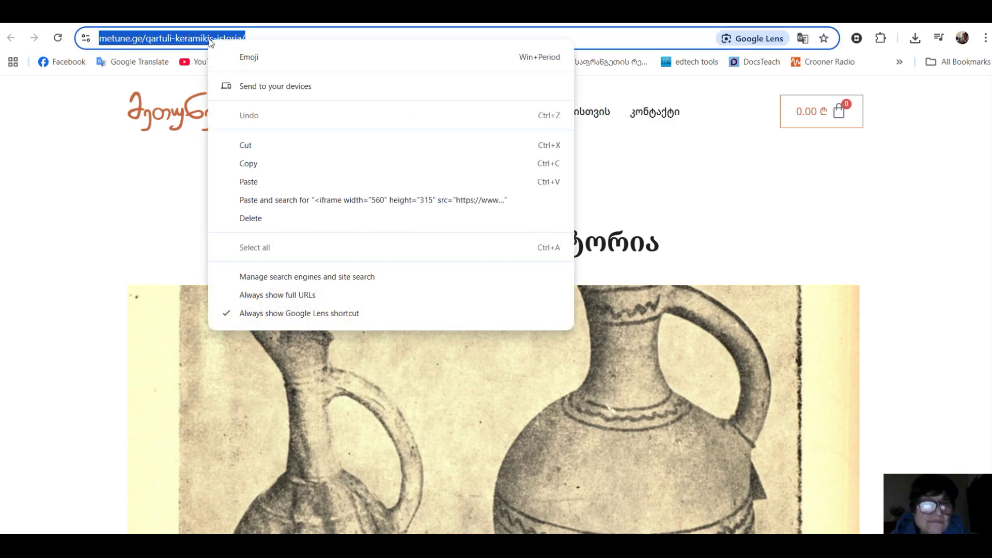
{"action": "left_click", "coordinate": [259, 162]}
{"action": "left_click", "coordinate": [796, 14]}
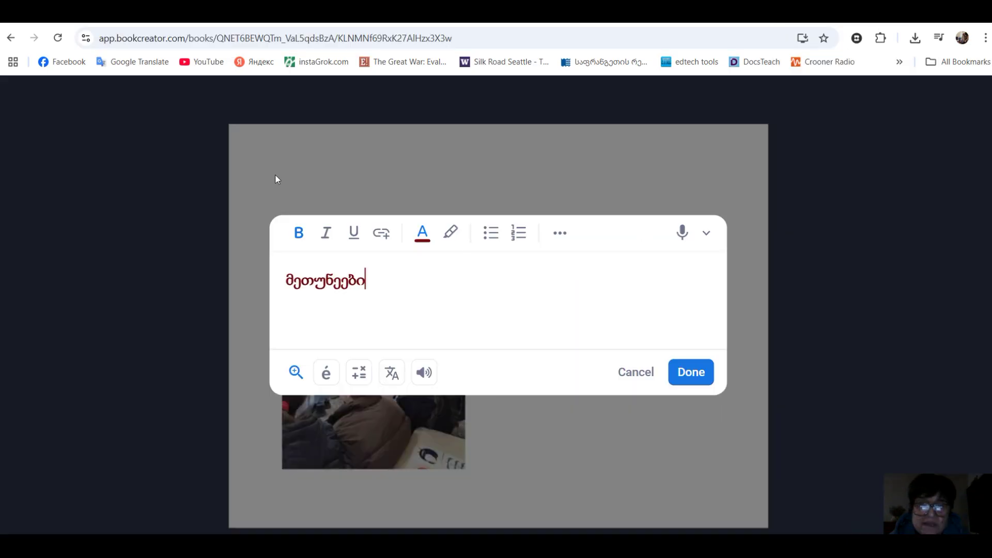
- Try inserting the copied article address as a link after "მეთუნეები" without selecting the word, and delete the inserted link text
{"action": "left_click", "coordinate": [381, 234]}
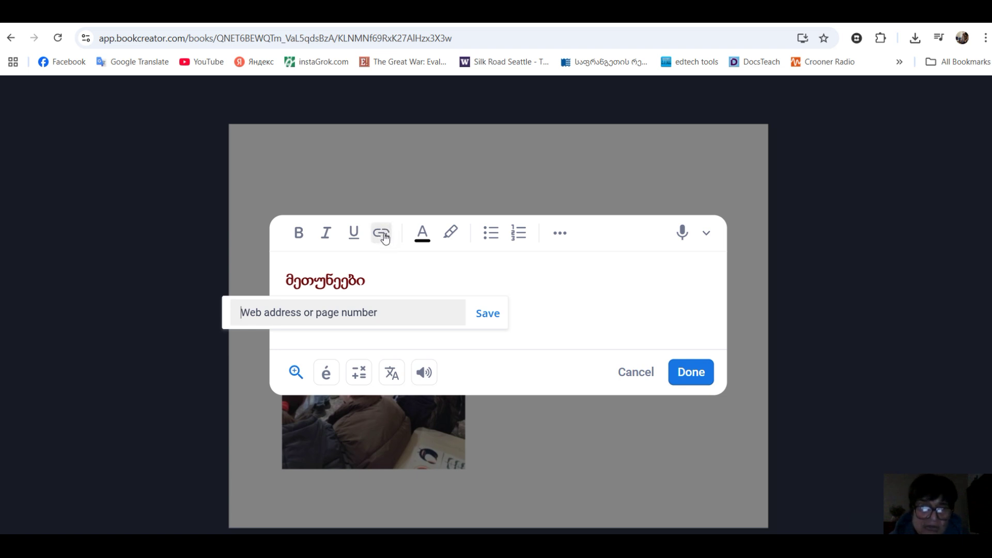
{"action": "right_click", "coordinate": [245, 312]}
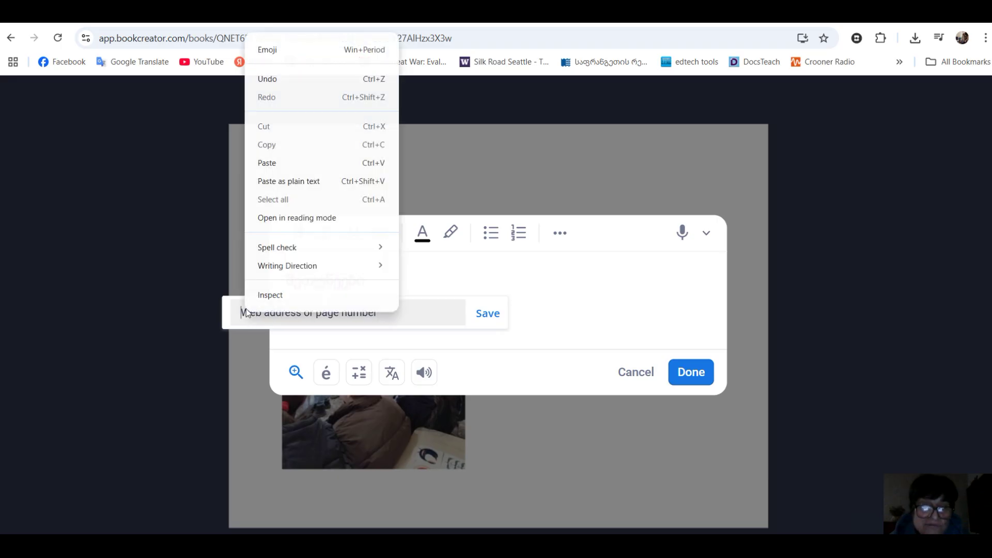
{"action": "left_click", "coordinate": [284, 164]}
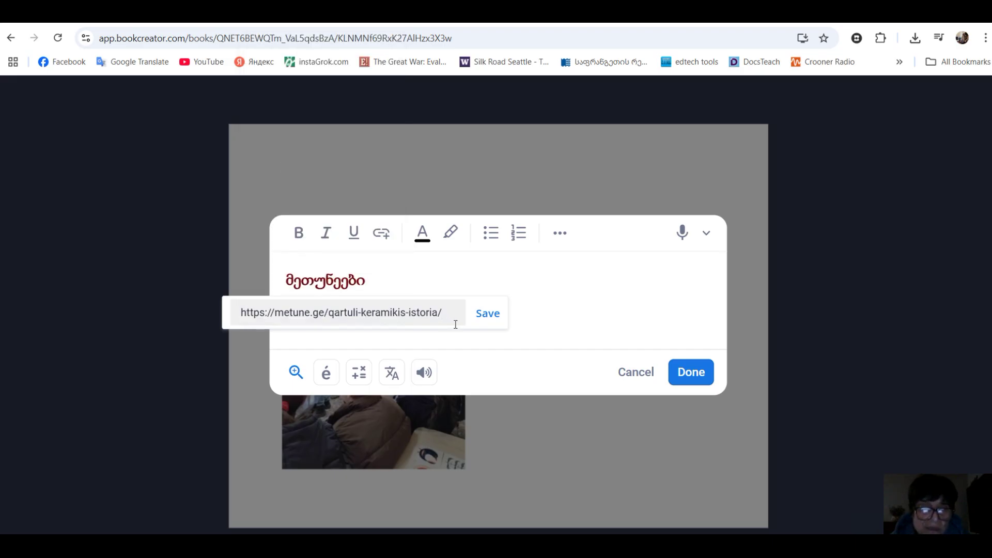
{"action": "left_click", "coordinate": [492, 315]}
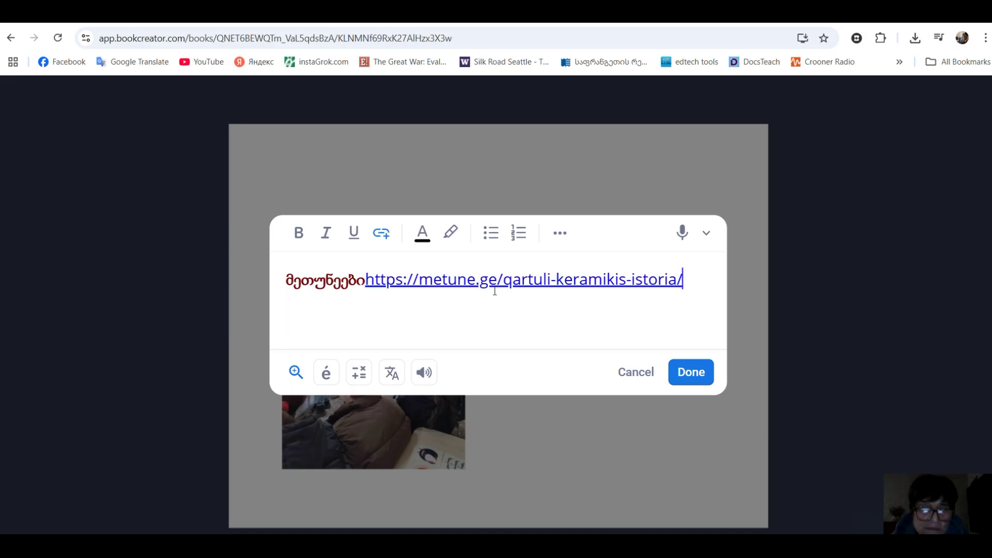
{"action": "left_click_drag", "start_coordinate": [366, 280], "coordinate": [682, 269]}
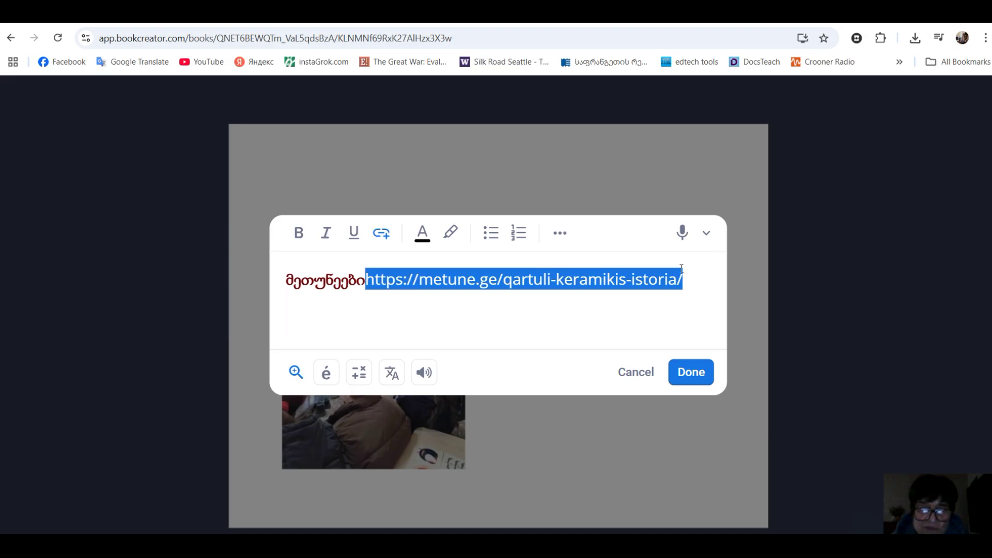
{"action": "right_click", "coordinate": [590, 287]}
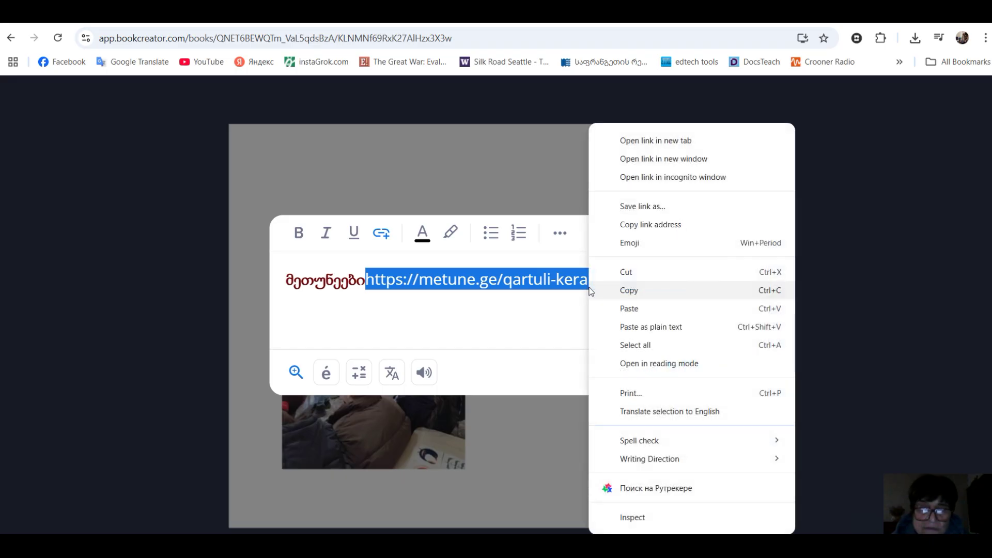
{"action": "left_click", "coordinate": [620, 291]}
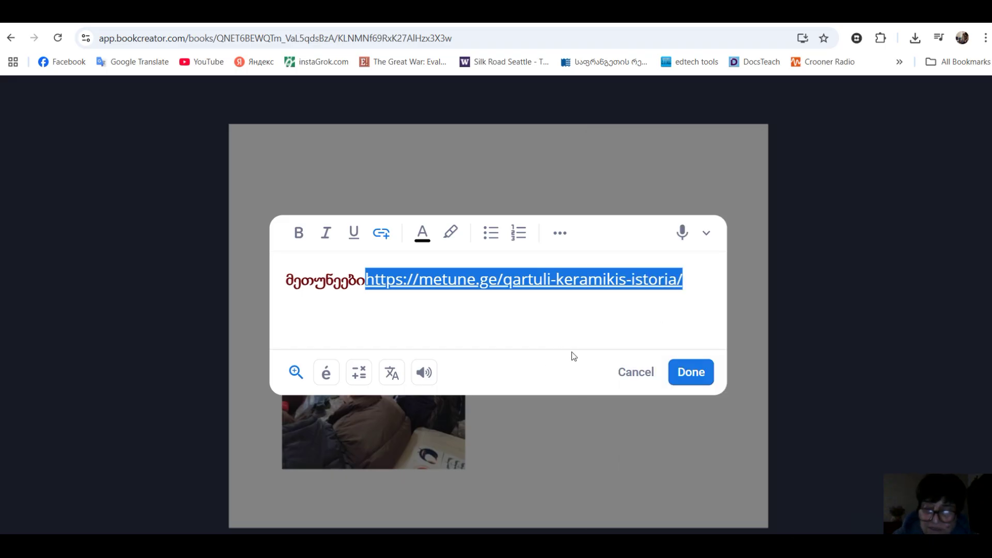
{"action": "key", "text": "BackSpace"}
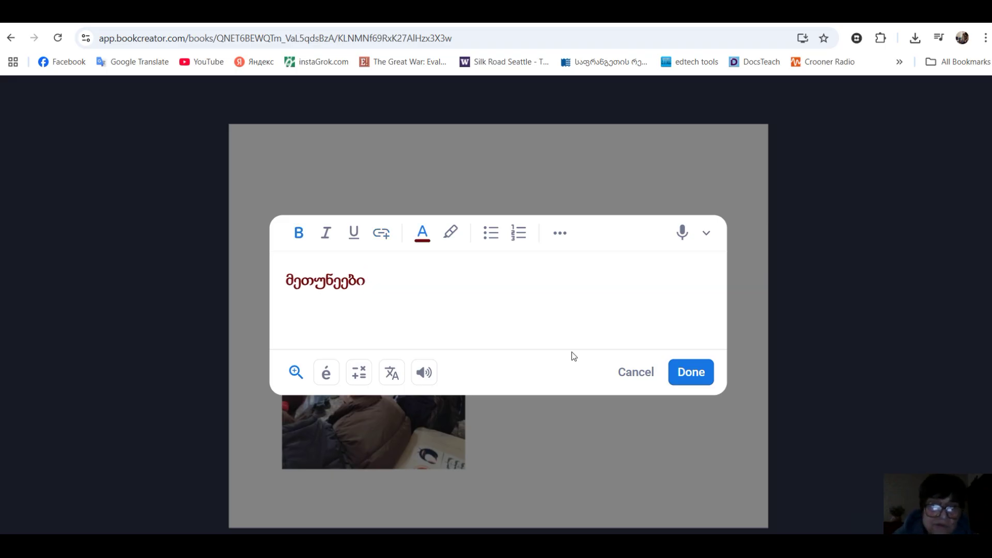
{"action": "left_click_drag", "start_coordinate": [283, 280], "coordinate": [433, 295]}
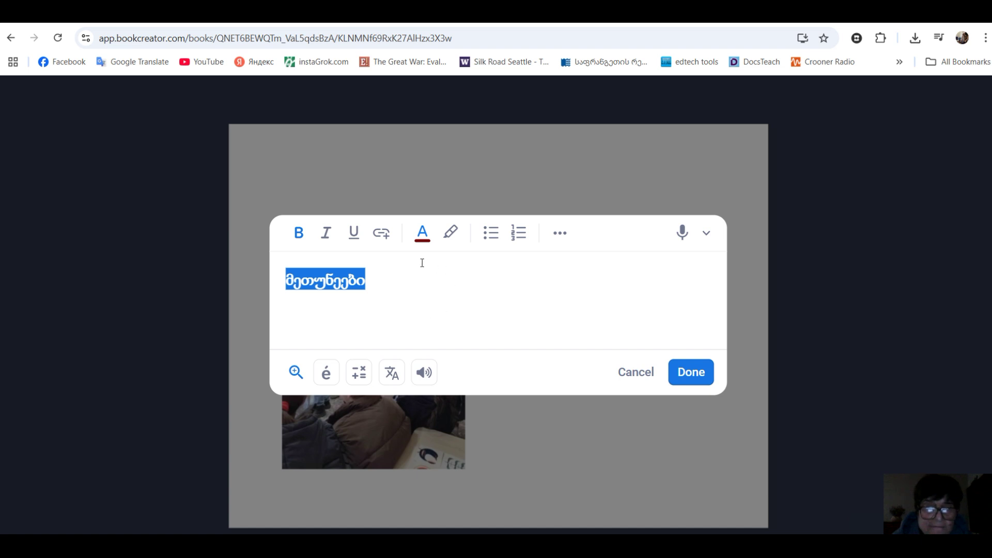
{"action": "left_click", "coordinate": [382, 235]}
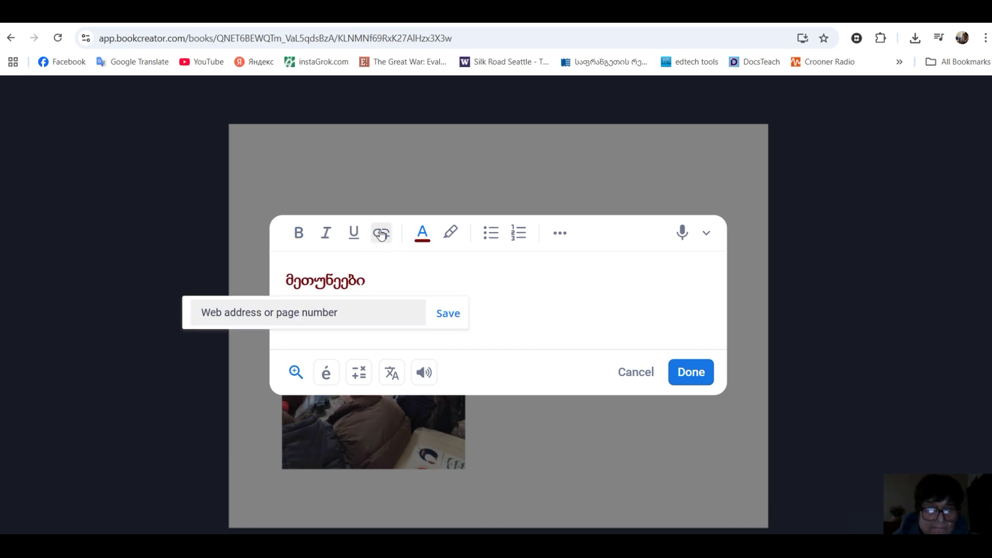
{"action": "right_click", "coordinate": [217, 310]}
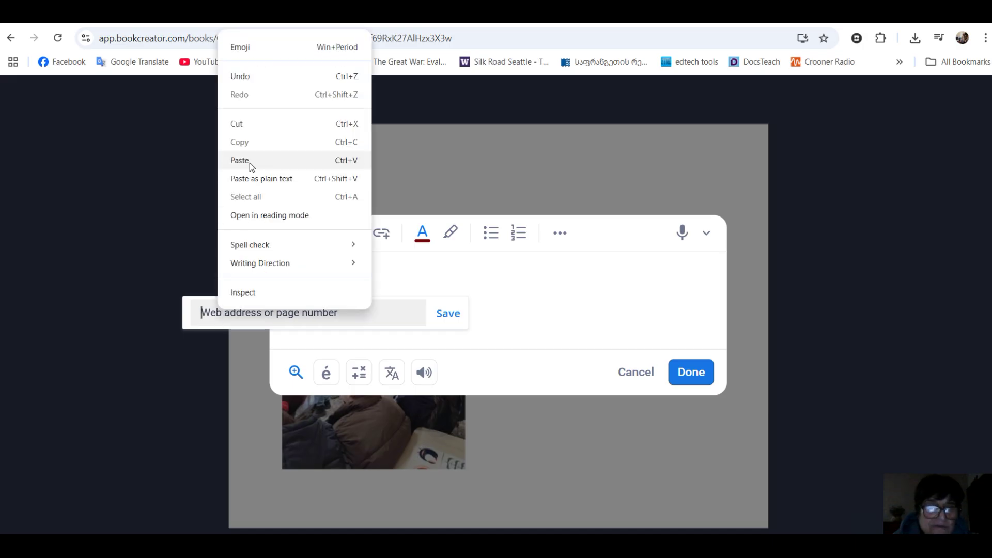
{"action": "left_click", "coordinate": [249, 161]}
{"action": "left_click", "coordinate": [448, 314]}
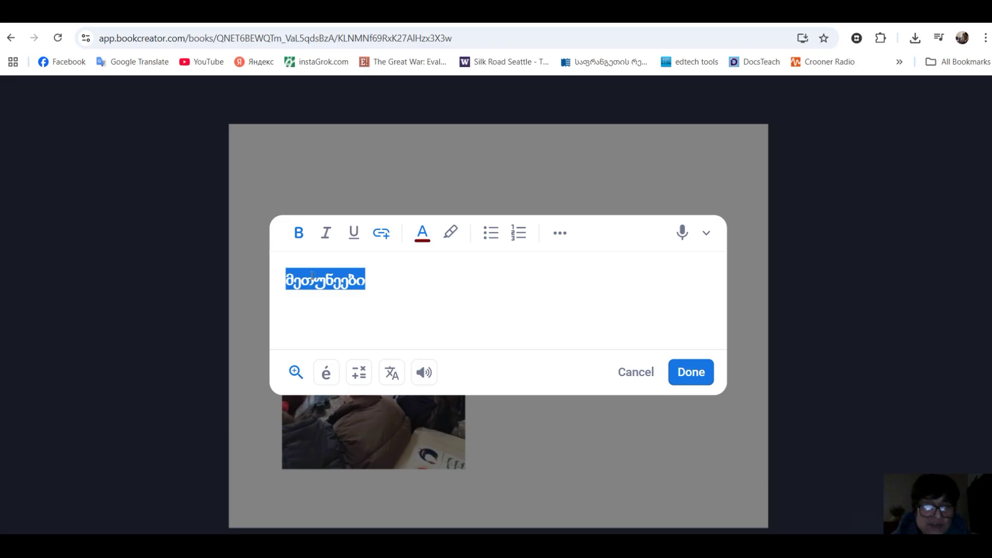
- Check the link attached to the word "მეთუნეები" and save the text to page 3
{"action": "left_click", "coordinate": [405, 283]}
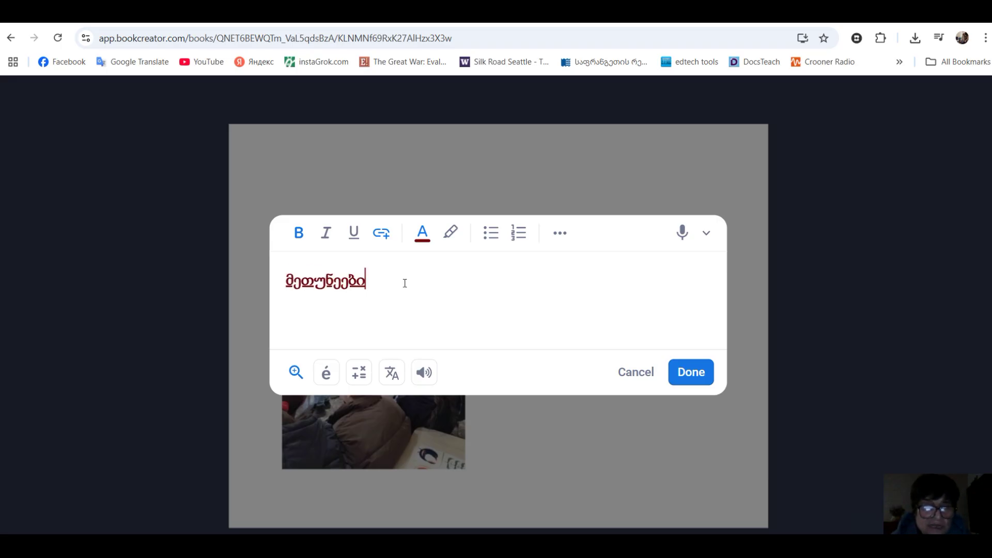
{"action": "left_click", "coordinate": [340, 279]}
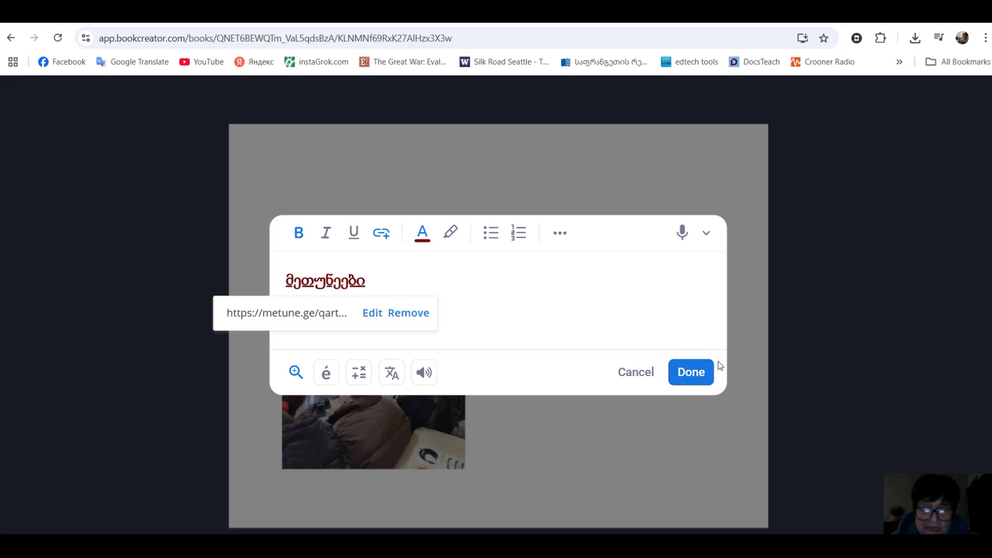
{"action": "left_click", "coordinate": [697, 372]}
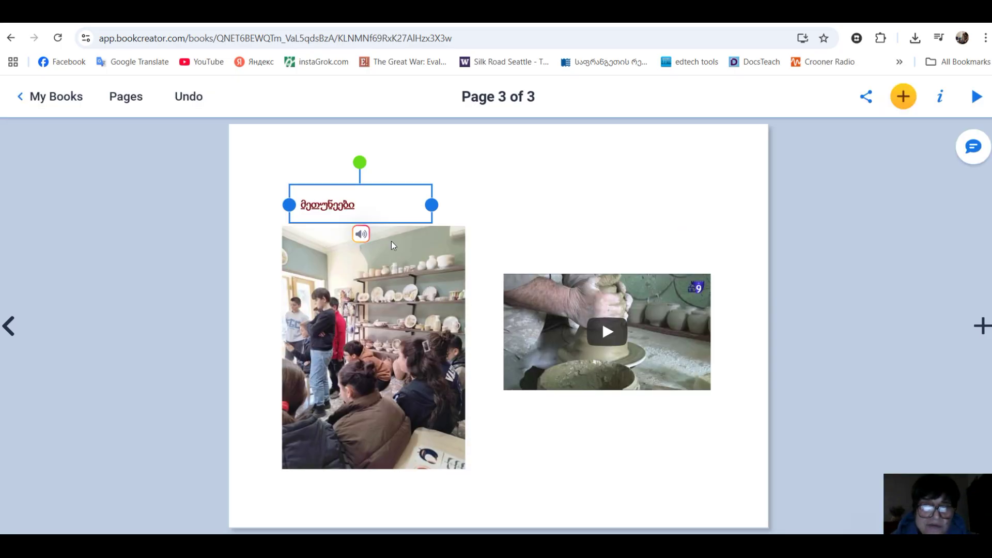
- Move the "მეთუნეები" text box to the upper middle of the page, above and between the photo and the video
{"action": "double_click", "coordinate": [370, 188]}
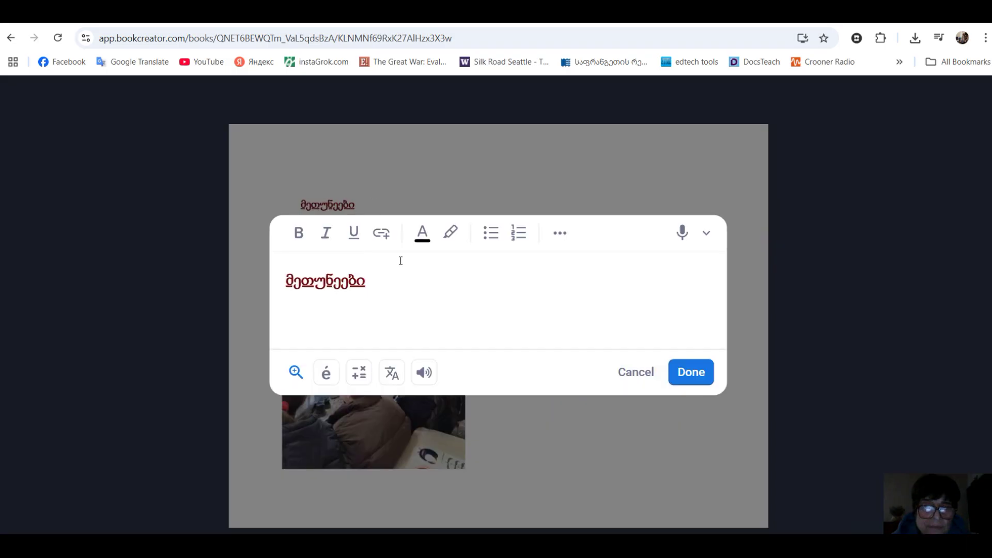
{"action": "left_click", "coordinate": [686, 374]}
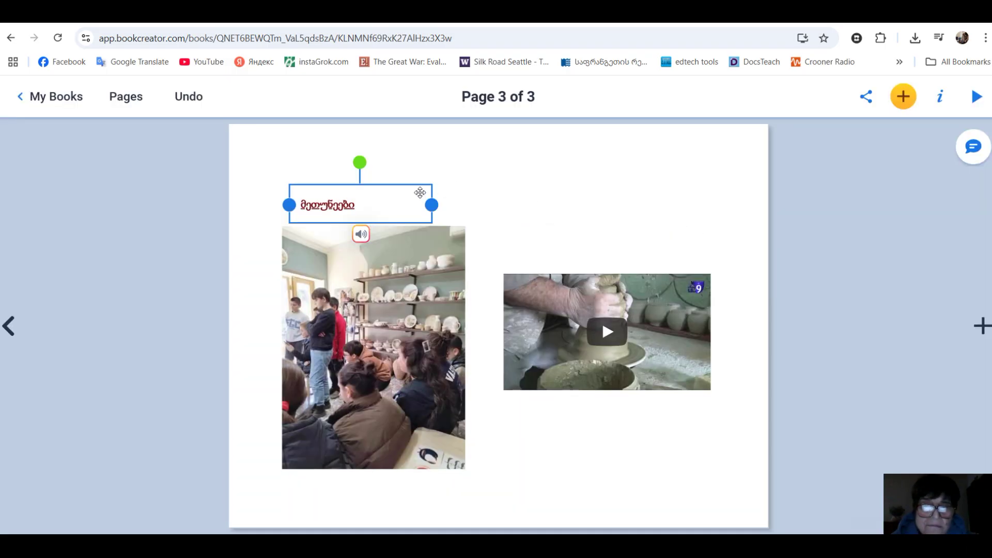
{"action": "left_click_drag", "start_coordinate": [392, 193], "coordinate": [543, 166]}
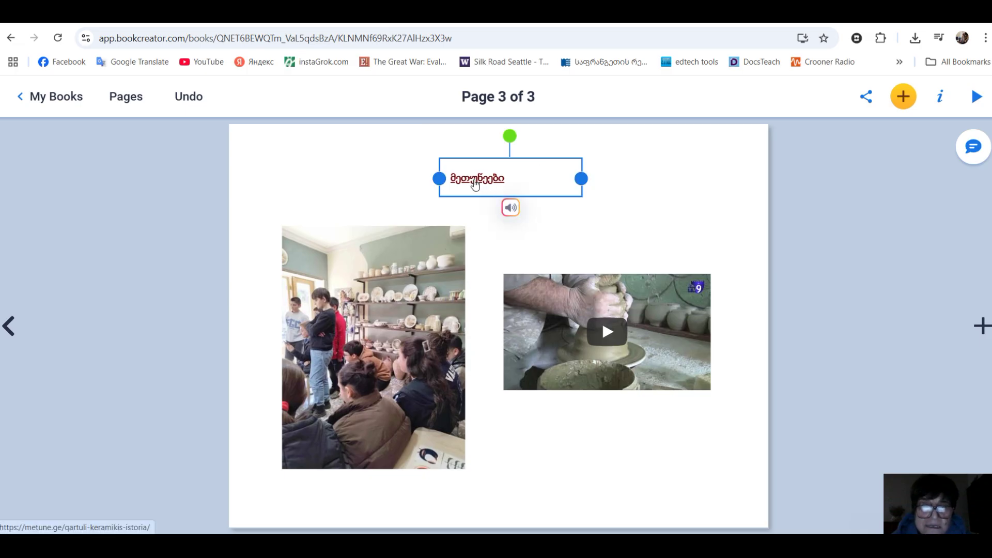
{"action": "left_click_drag", "start_coordinate": [539, 161], "coordinate": [516, 163]}
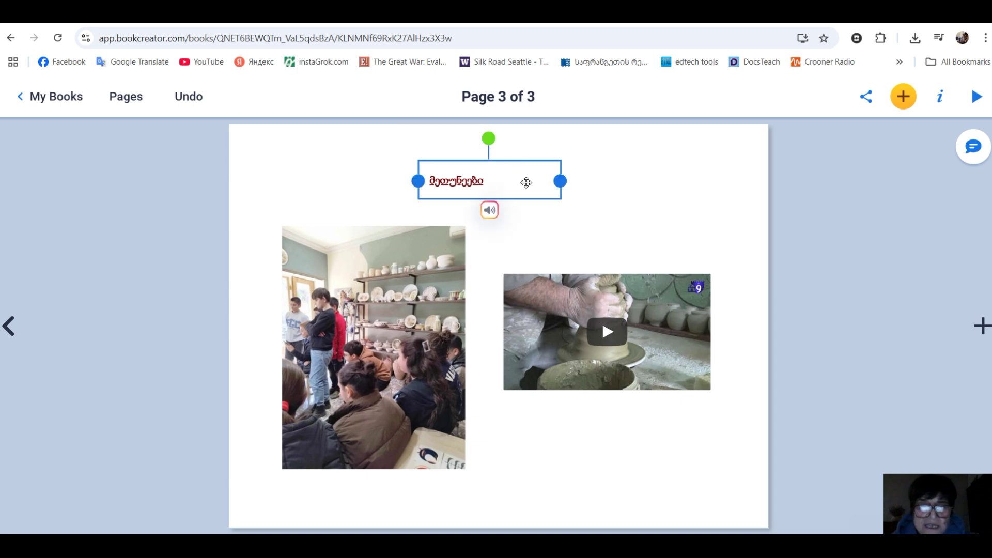
- Test the "მეთუნეები" hyperlink by opening its metune.ge article, and return to the book page
{"action": "left_click", "coordinate": [464, 183]}
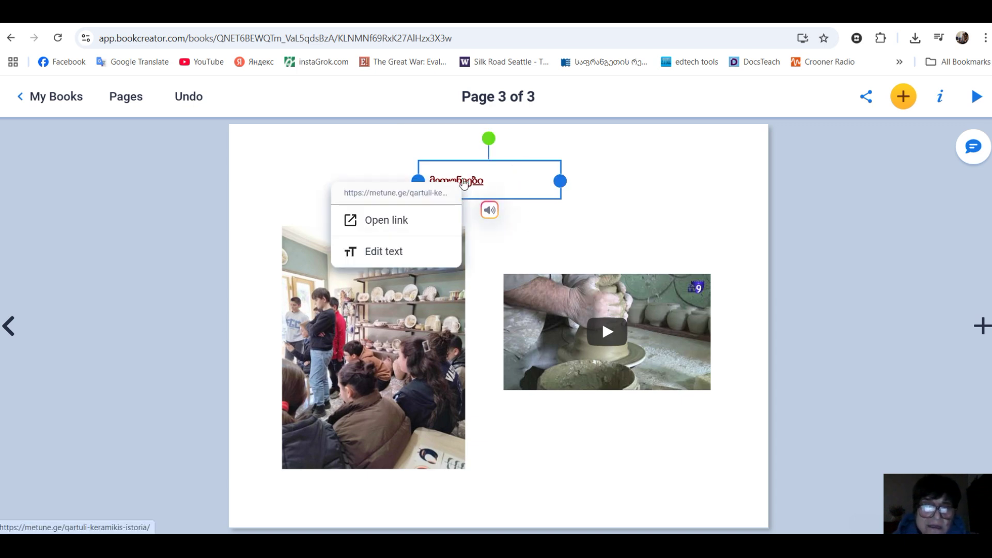
{"action": "left_click", "coordinate": [396, 221]}
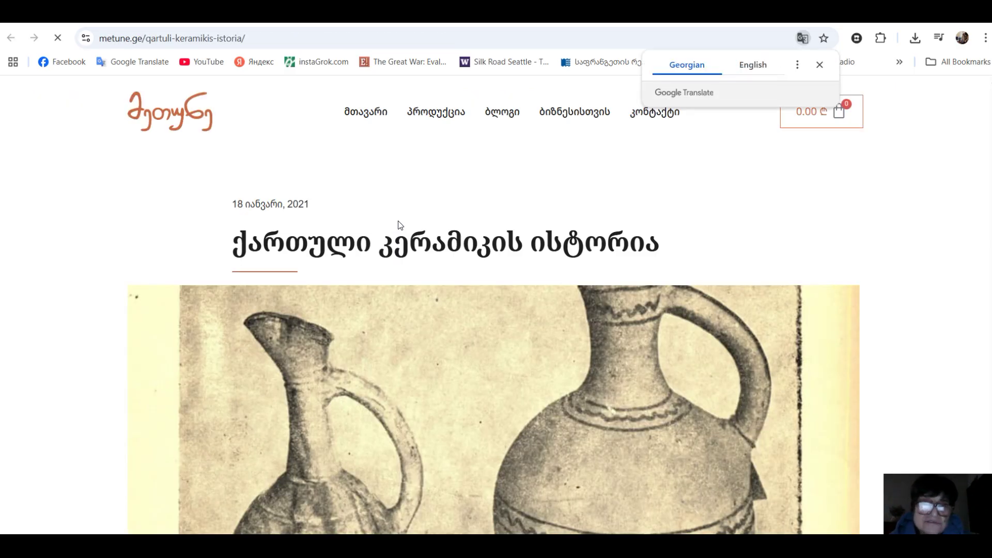
{"action": "left_click", "coordinate": [789, 15]}
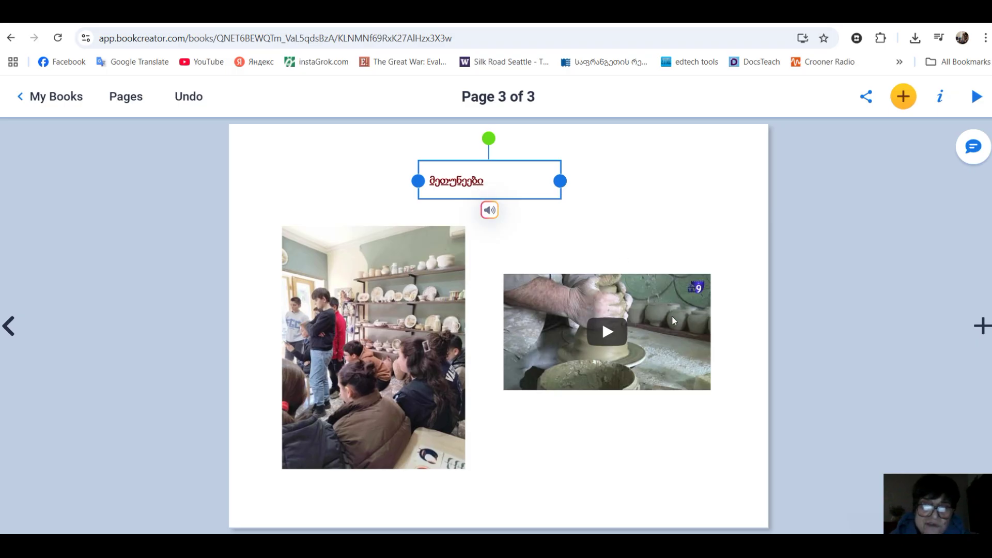
- Insert a filled blue rectangle shape on page 3
{"action": "left_click", "coordinate": [903, 97]}
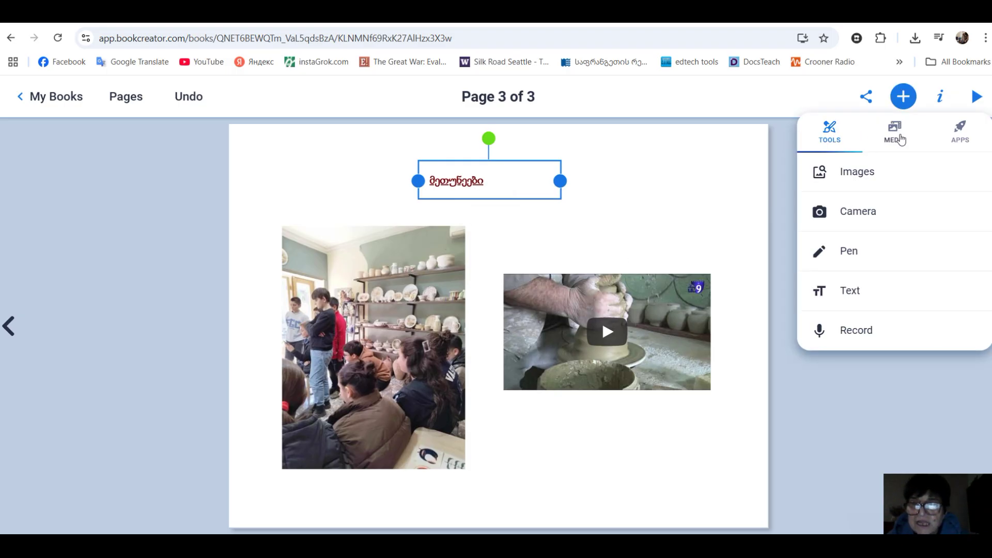
{"action": "left_click", "coordinate": [901, 139]}
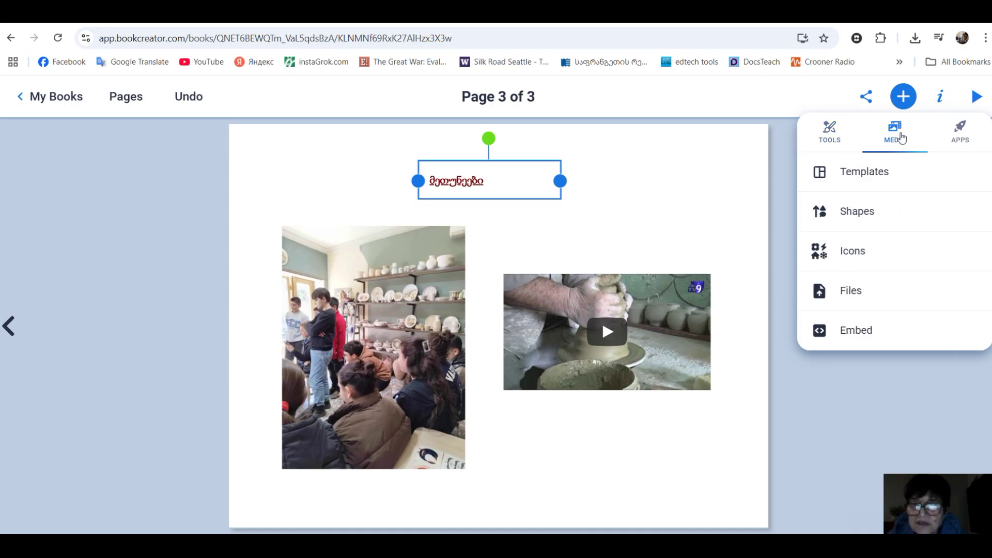
{"action": "left_click", "coordinate": [862, 216]}
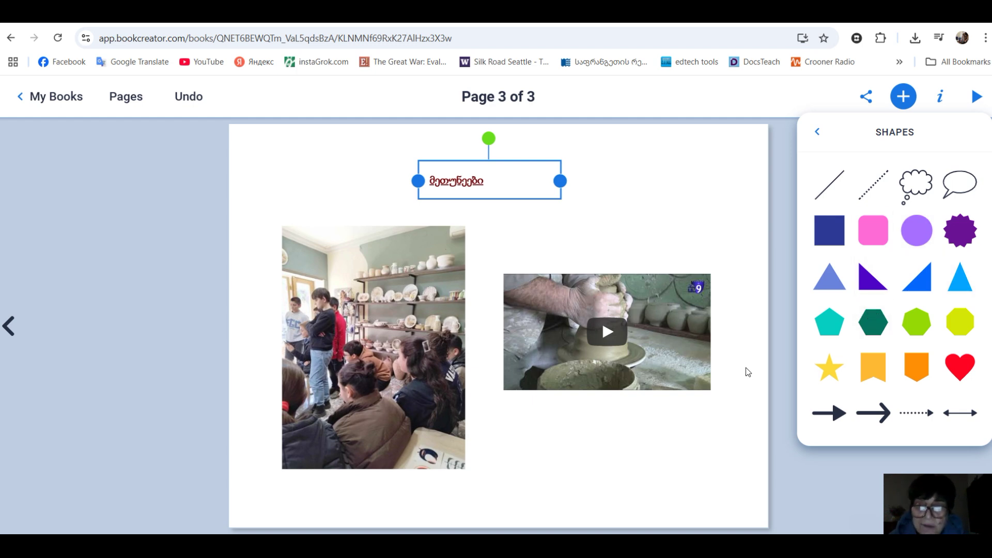
{"action": "left_click", "coordinate": [830, 231]}
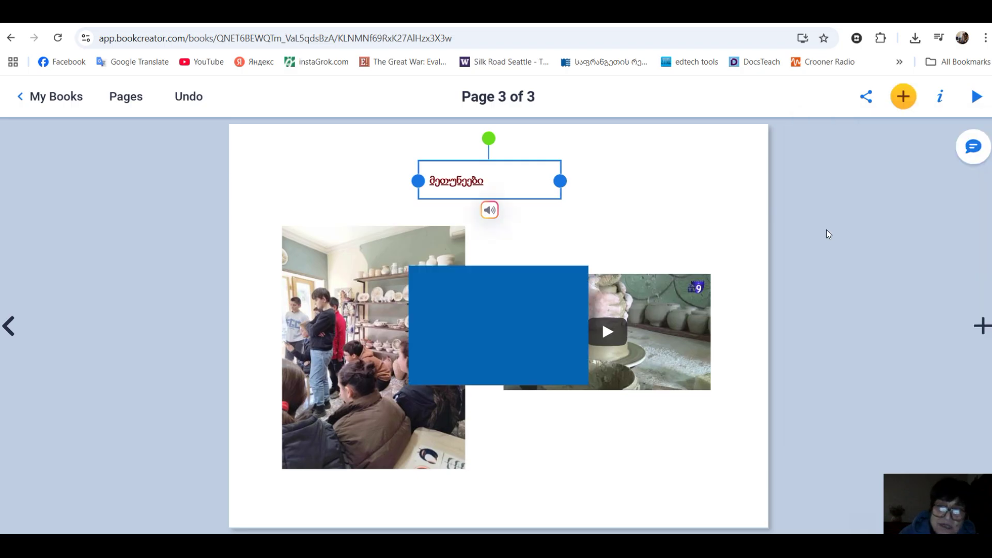
- Reposition and shrink the blue rectangle below the pottery video, and delete it from the page
{"action": "left_click", "coordinate": [475, 340]}
{"action": "left_click_drag", "start_coordinate": [474, 341], "coordinate": [582, 482]}
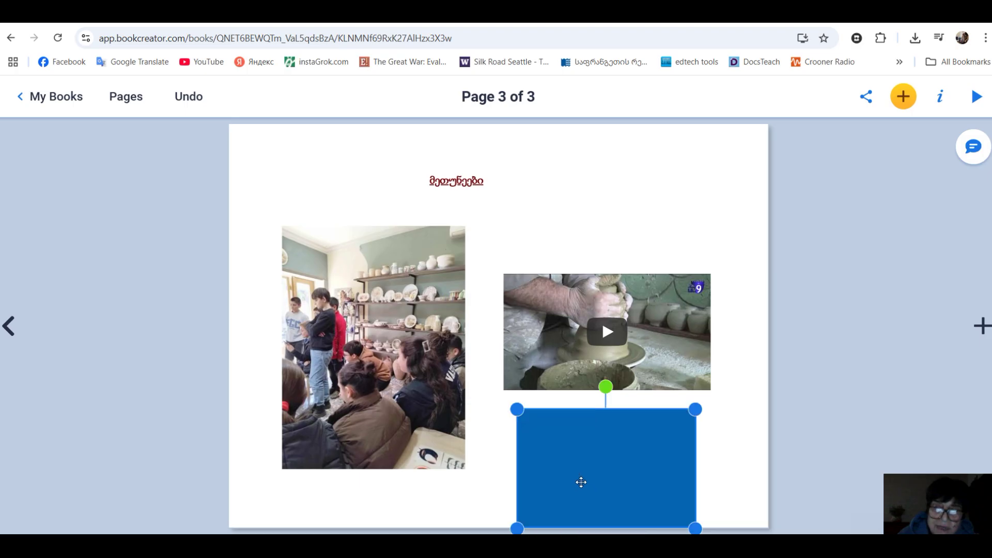
{"action": "left_click_drag", "start_coordinate": [517, 411], "coordinate": [551, 429]}
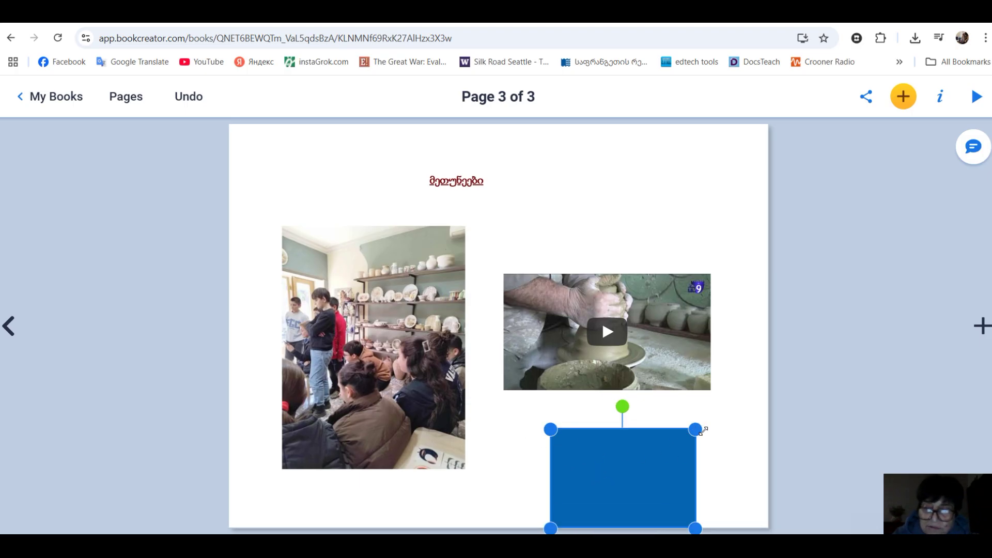
{"action": "key", "text": "Delete"}
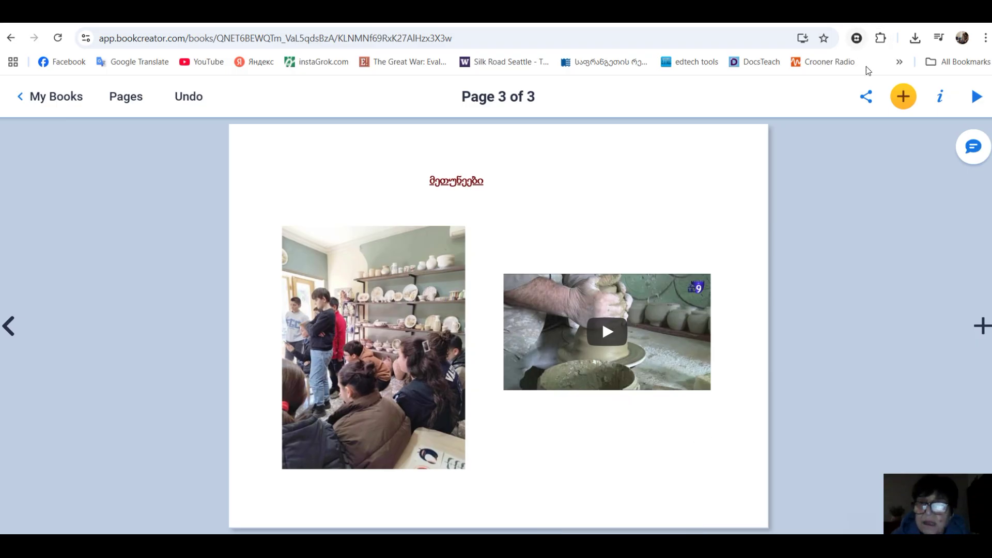
- Look through the shapes available for insertion and close the collection without adding one
{"action": "left_click", "coordinate": [905, 100]}
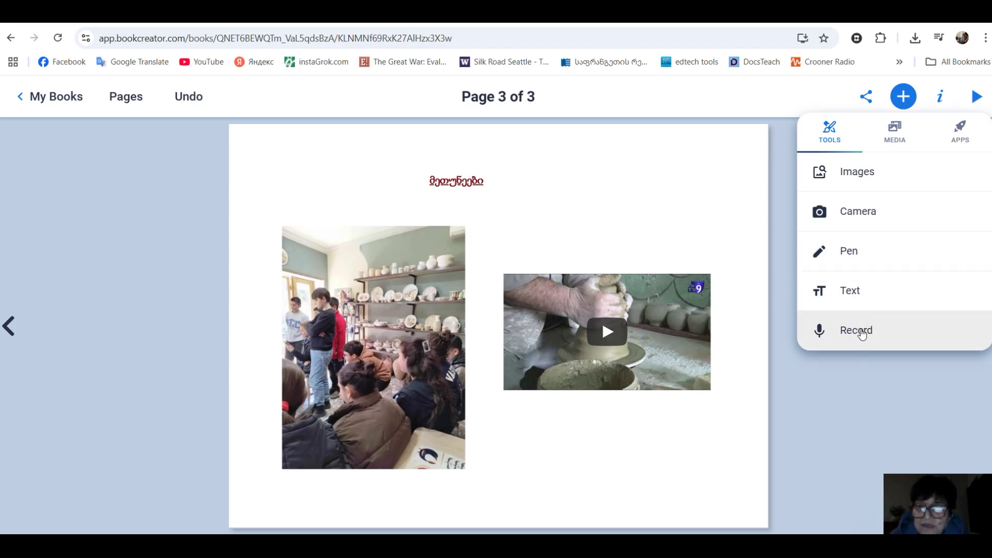
{"action": "left_click", "coordinate": [895, 130]}
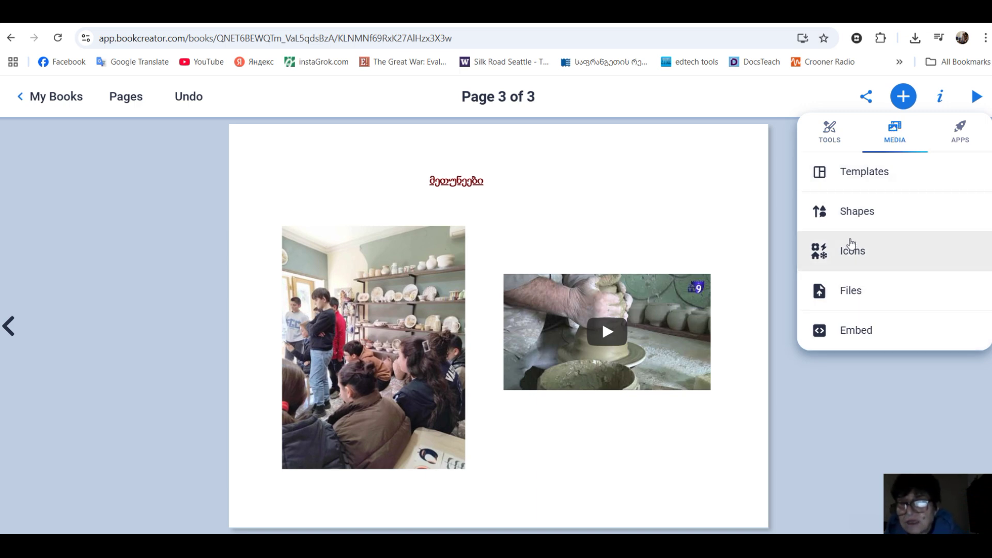
{"action": "left_click", "coordinate": [857, 212]}
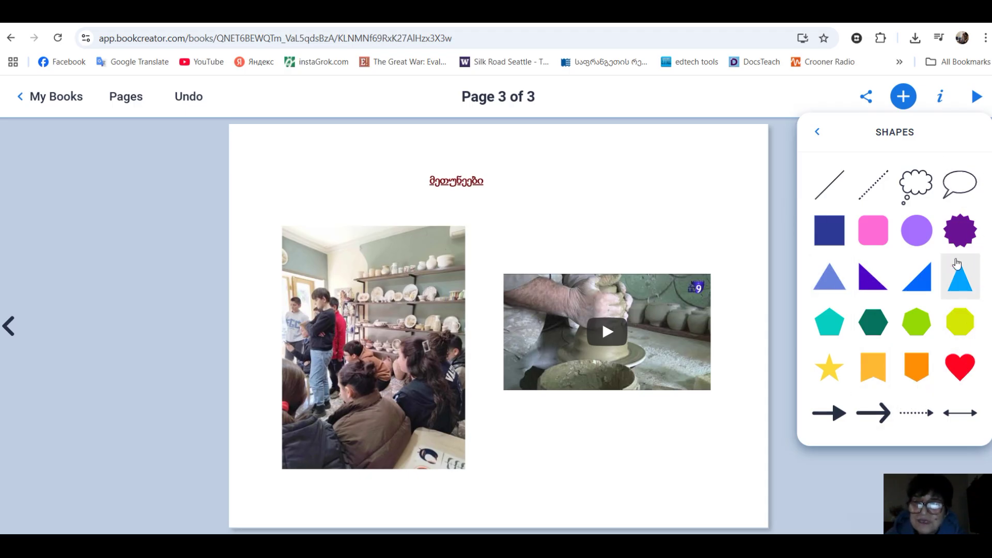
{"action": "left_click", "coordinate": [774, 188]}
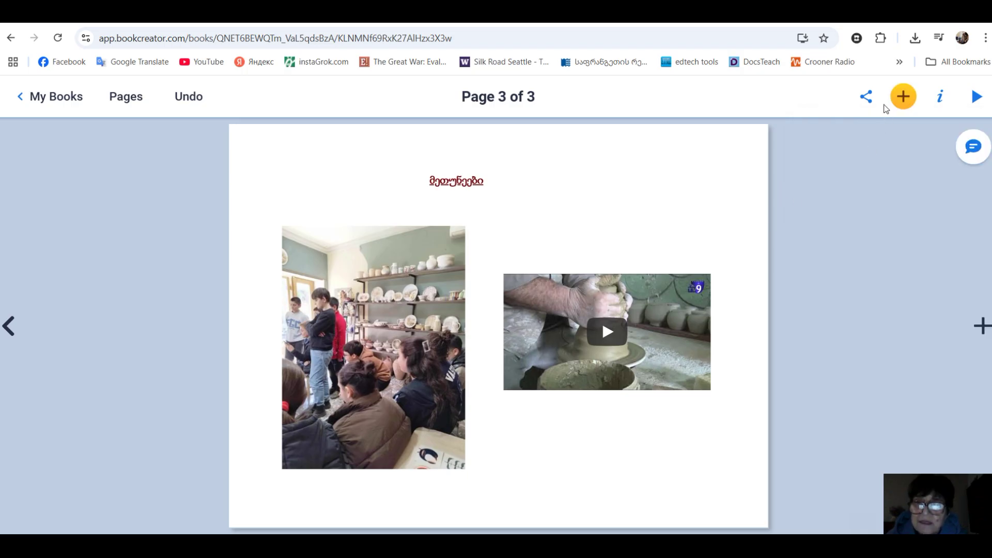
- Insert the closed book icon from the icon collection onto page 3
{"action": "left_click", "coordinate": [903, 99]}
{"action": "left_click", "coordinate": [895, 136]}
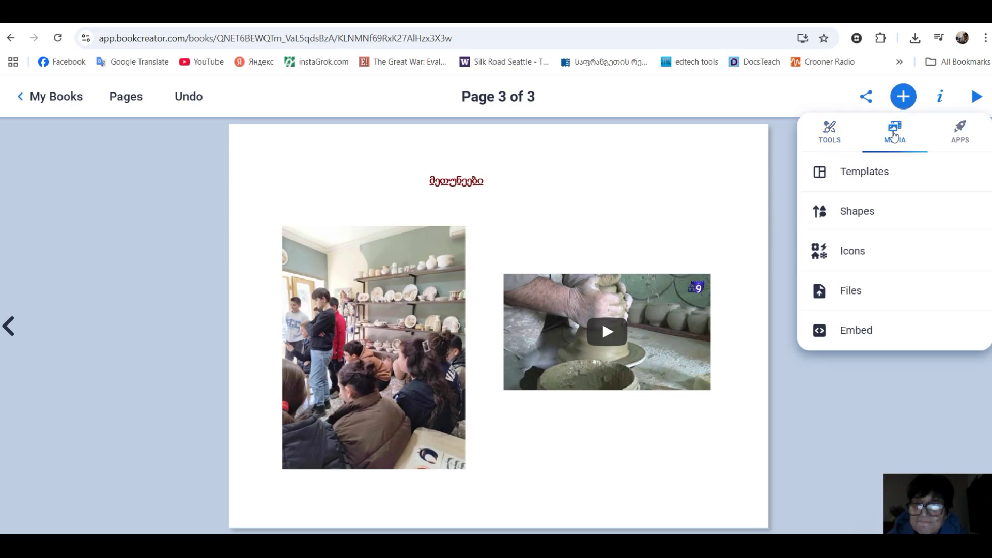
{"action": "left_click", "coordinate": [862, 252]}
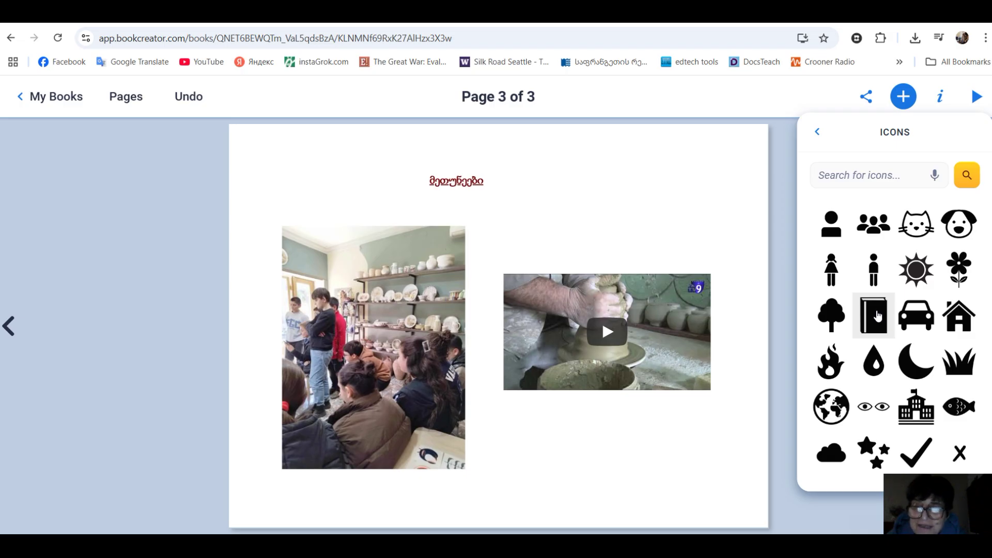
{"action": "left_click", "coordinate": [878, 315]}
{"action": "left_click", "coordinate": [488, 334]}
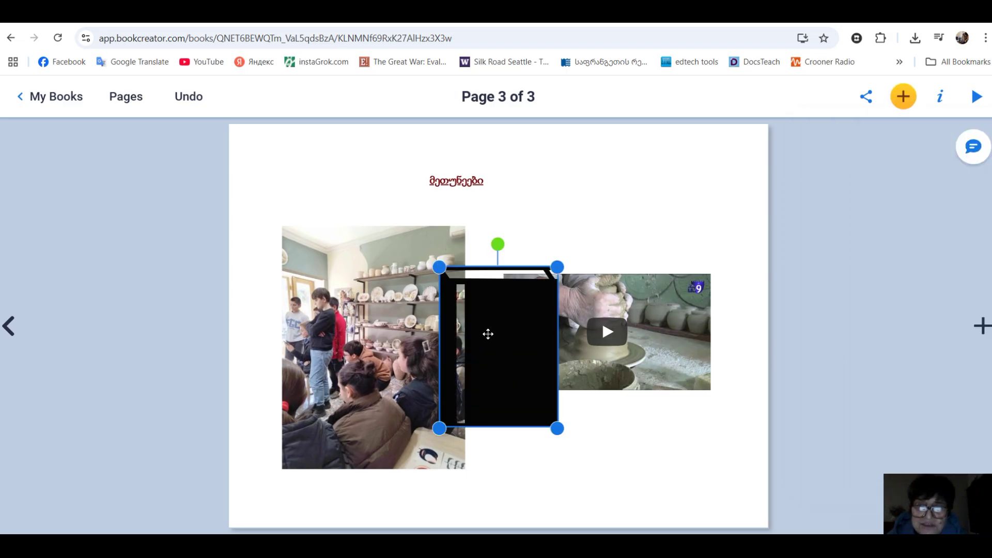
- Place the book icon at a reduced size below the pottery video, and remove it from the page
{"action": "left_click_drag", "start_coordinate": [439, 267], "coordinate": [465, 300]}
{"action": "left_click_drag", "start_coordinate": [516, 348], "coordinate": [619, 457]}
{"action": "left_click_drag", "start_coordinate": [656, 417], "coordinate": [655, 417]}
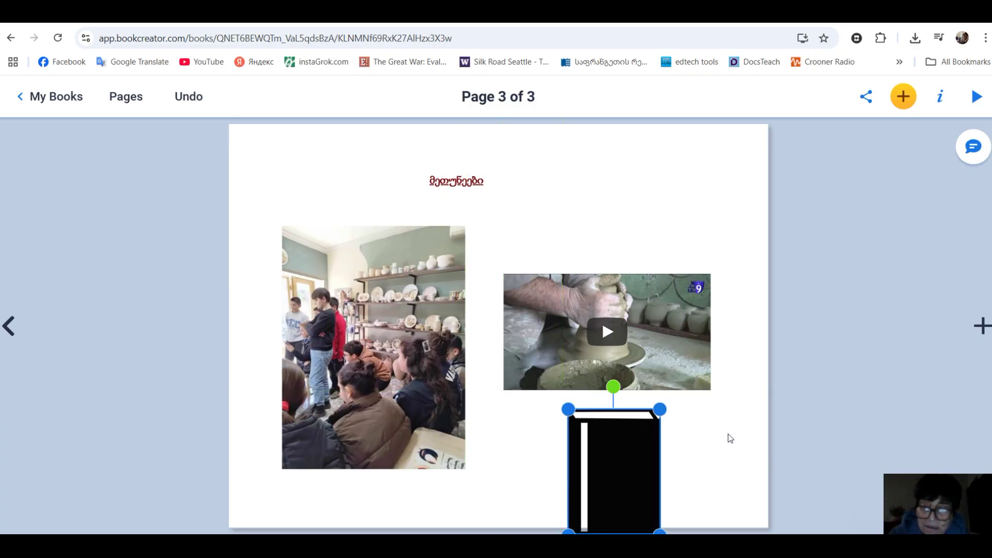
{"action": "key", "text": "Delete"}
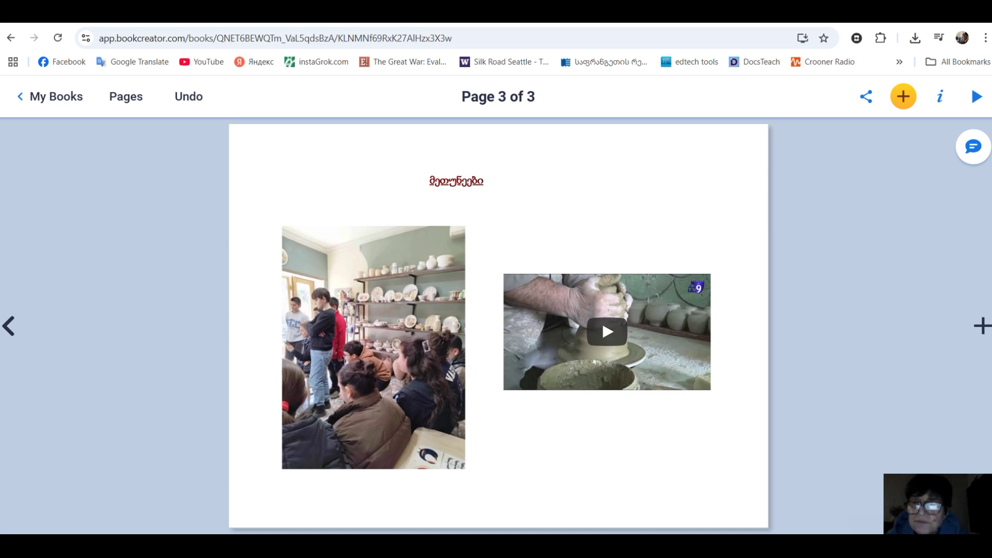
- Start a Pen drawing on page 3 and choose the solid black marker
{"action": "left_click", "coordinate": [902, 97]}
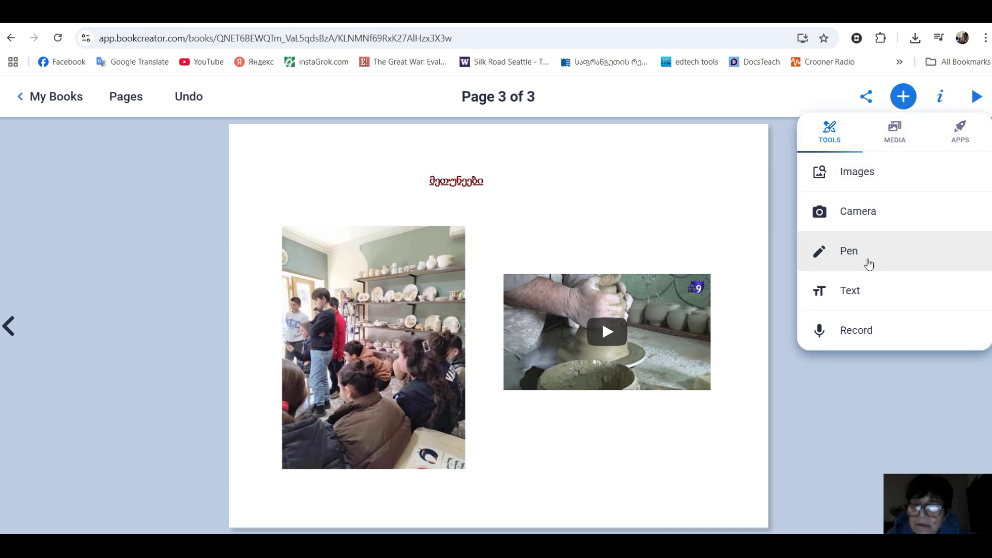
{"action": "left_click", "coordinate": [851, 253]}
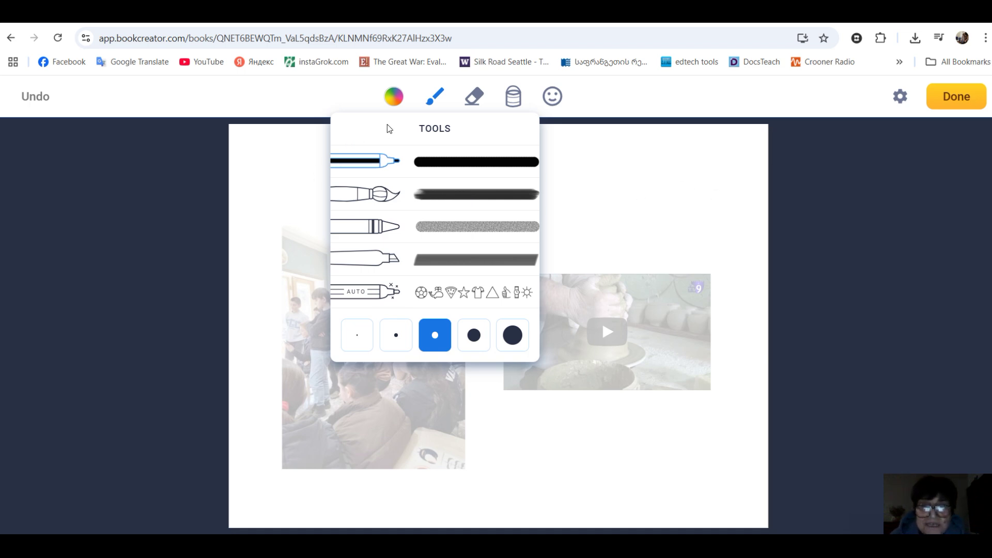
{"action": "left_click", "coordinate": [380, 164]}
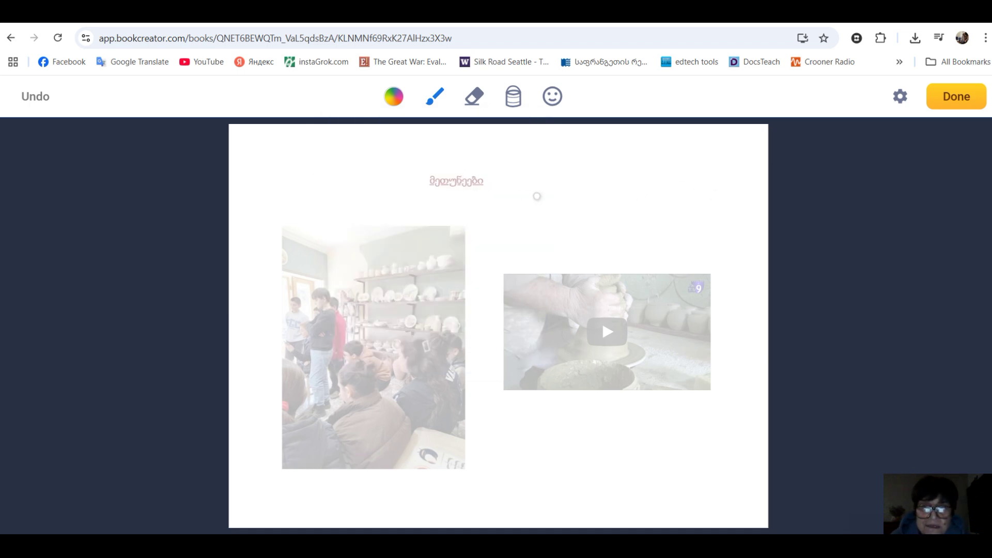
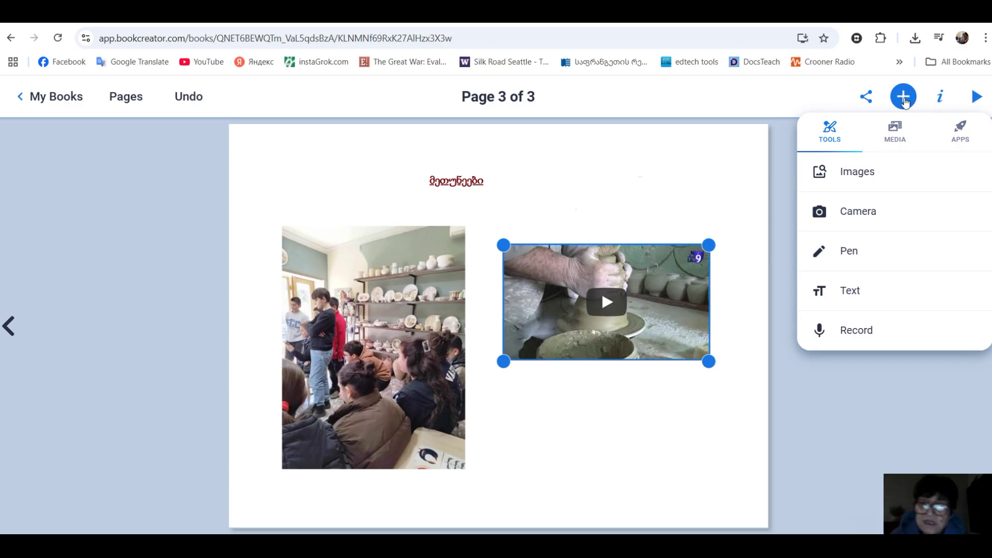
- Start importing a media file into page 3 and browse to Local Disk (D:)
{"action": "left_click", "coordinate": [895, 137]}
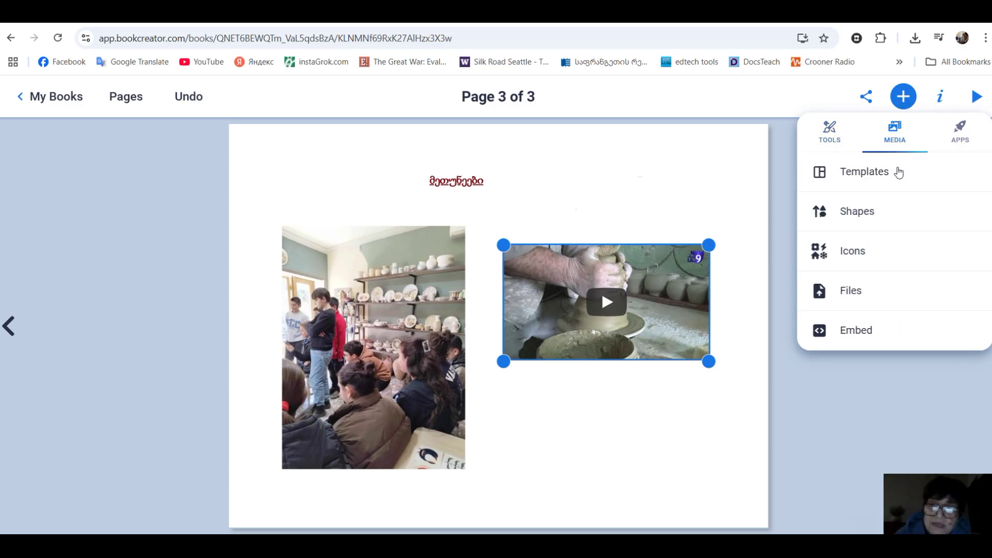
{"action": "left_click", "coordinate": [860, 292]}
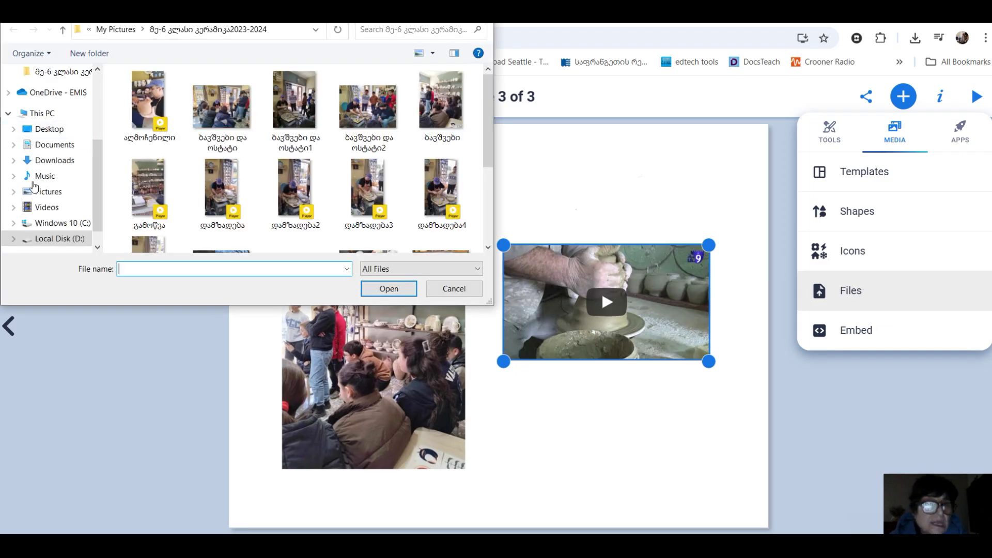
{"action": "left_click", "coordinate": [63, 31]}
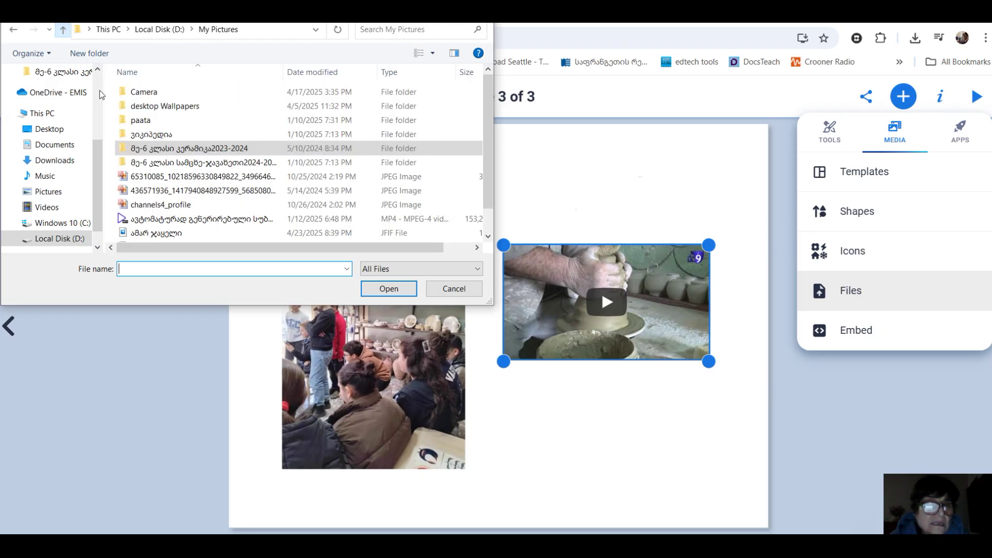
{"action": "scroll", "coordinate": [211, 171], "scroll_direction": "down", "scroll_amount": 1}
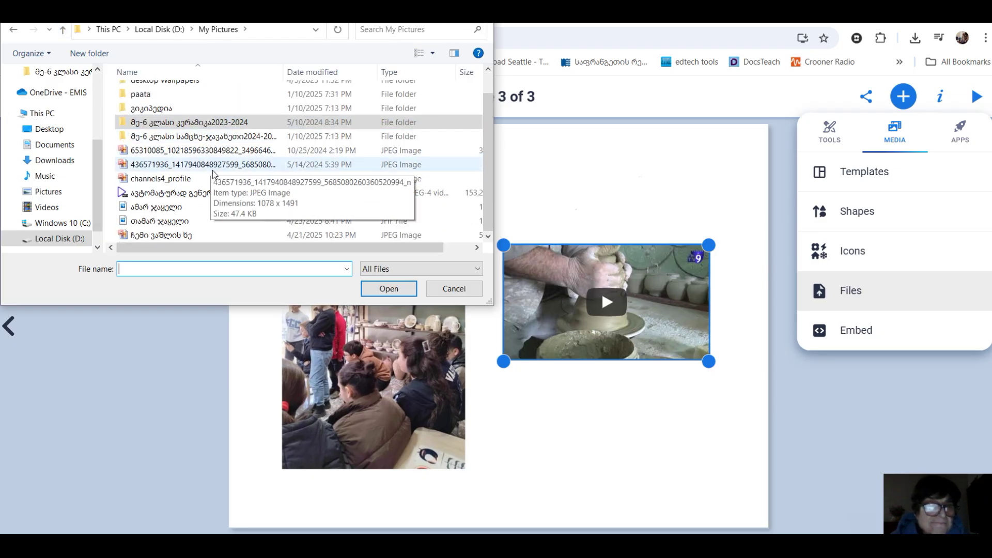
{"action": "left_click", "coordinate": [69, 240]}
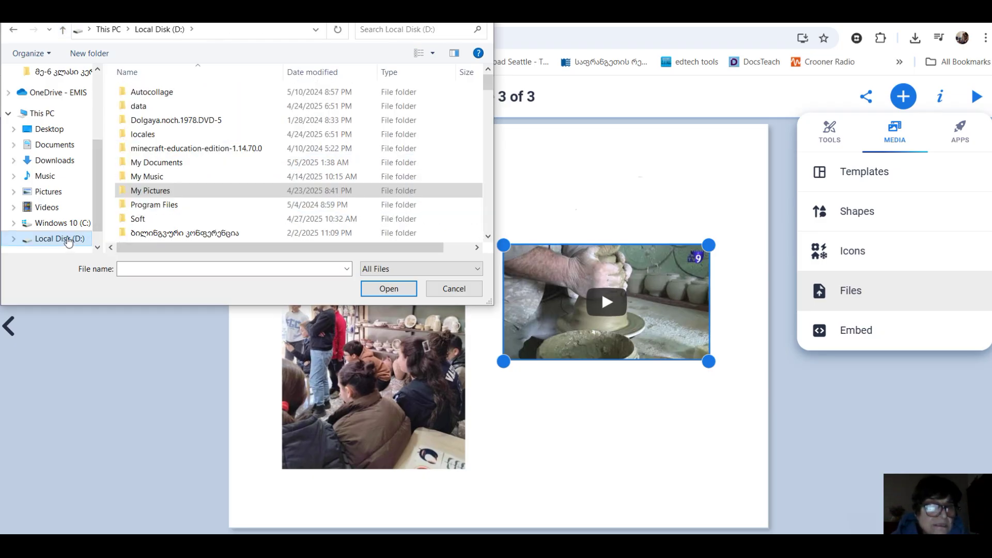
- Find and open the author-named PDF "აჭარის ფოლკლორი - ხორუმი" on Local Disk (D:)
{"action": "scroll", "coordinate": [176, 196], "scroll_direction": "down", "scroll_amount": 10}
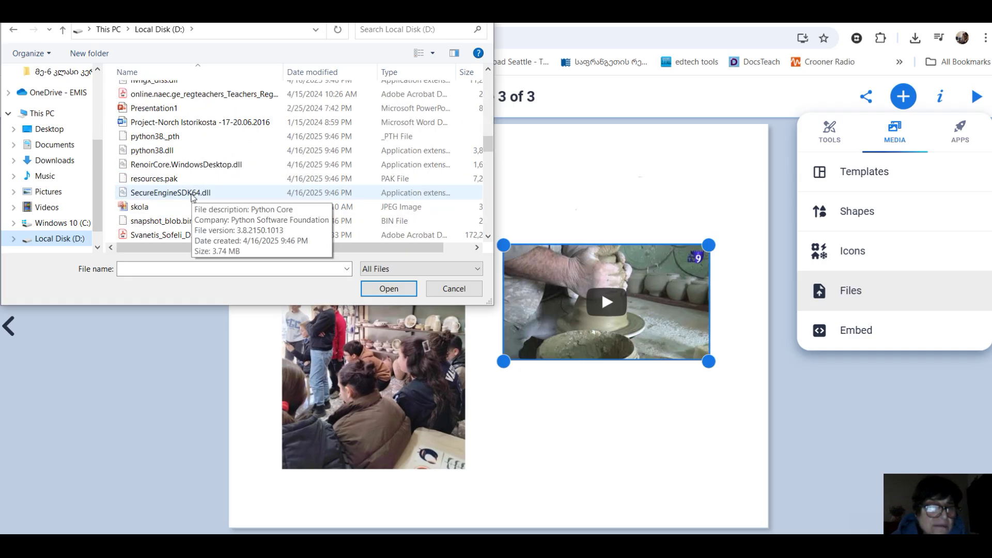
{"action": "scroll", "coordinate": [193, 197], "scroll_direction": "down", "scroll_amount": 8}
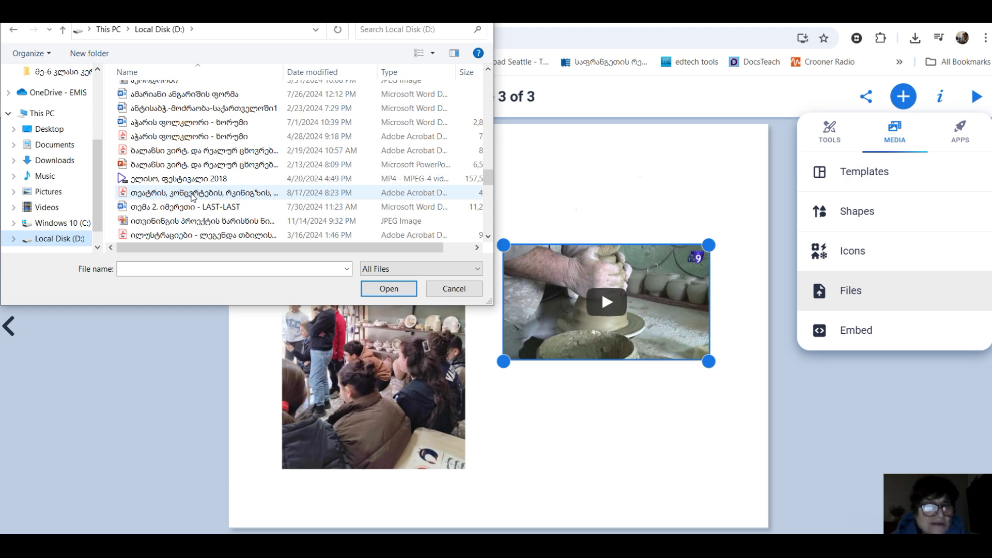
{"action": "scroll", "coordinate": [193, 197], "scroll_direction": "down", "scroll_amount": 1}
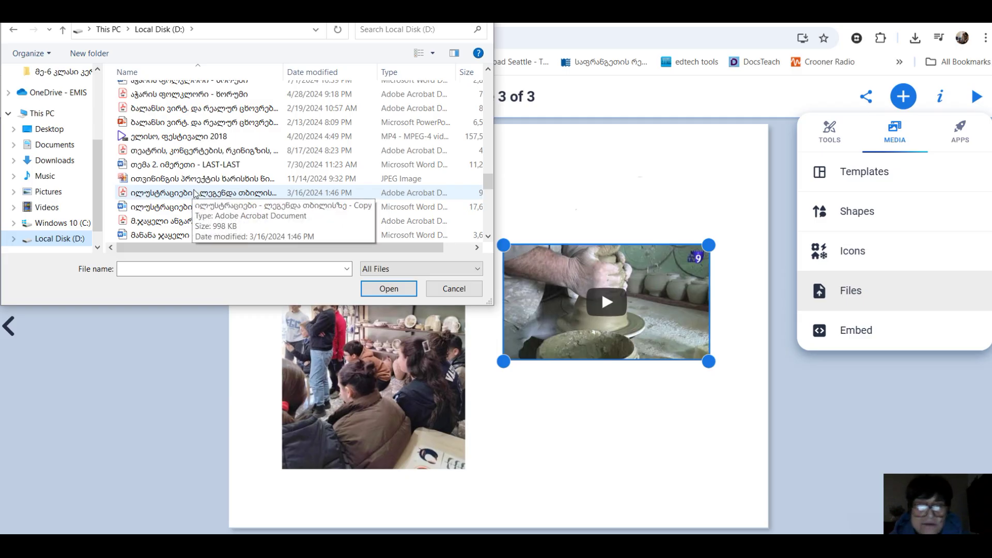
{"action": "scroll", "coordinate": [187, 209], "scroll_direction": "down", "scroll_amount": 5}
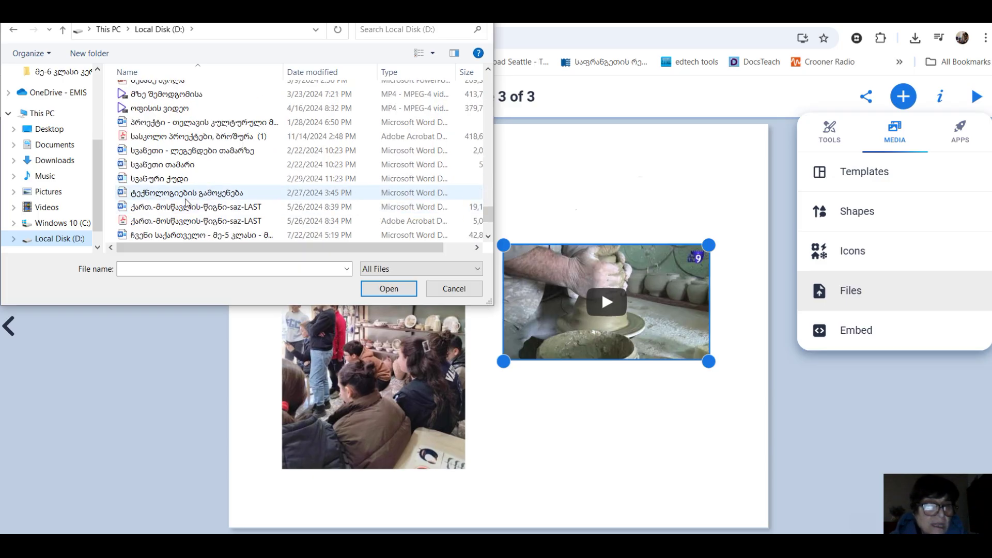
{"action": "scroll", "coordinate": [187, 202], "scroll_direction": "down", "scroll_amount": 2}
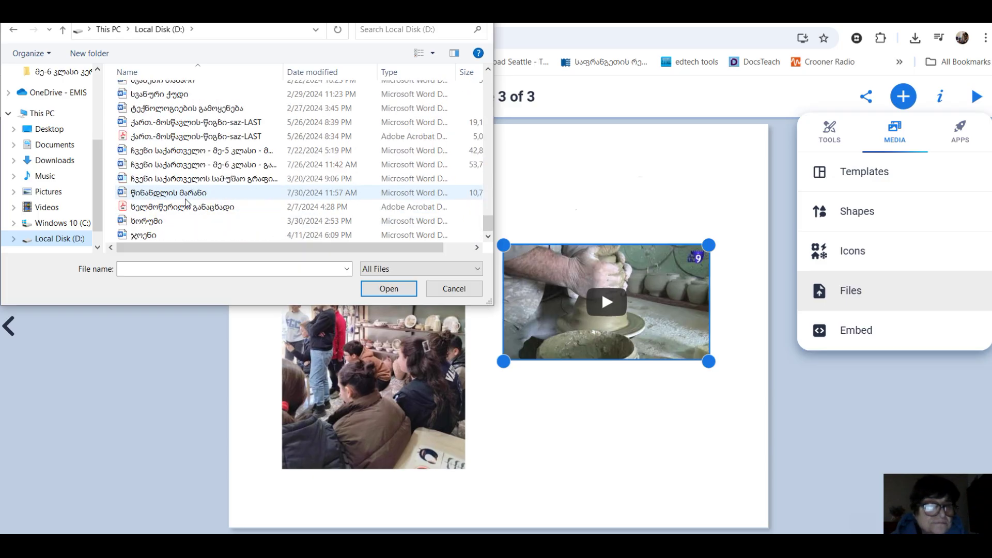
{"action": "scroll", "coordinate": [188, 196], "scroll_direction": "up", "scroll_amount": 3}
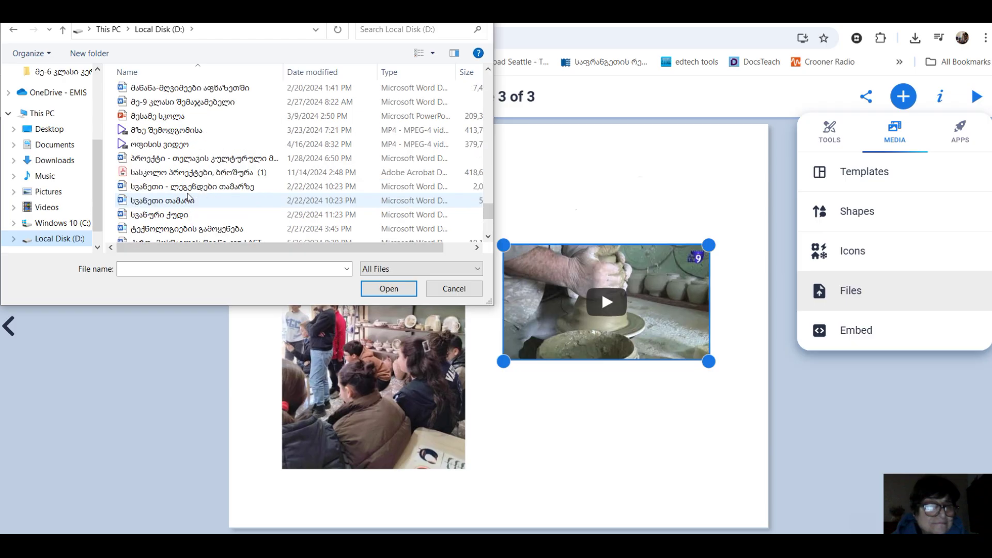
{"action": "scroll", "coordinate": [188, 198], "scroll_direction": "up", "scroll_amount": 1}
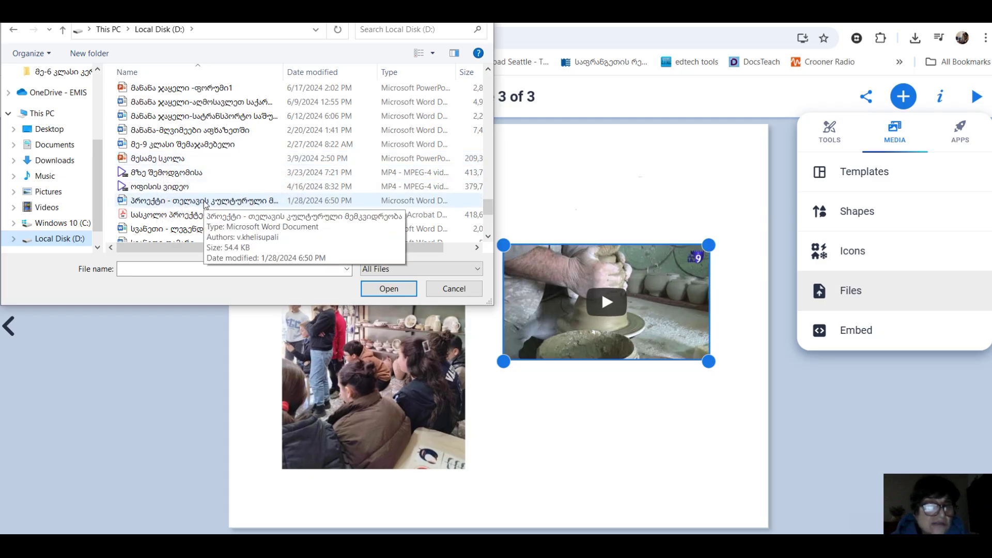
{"action": "scroll", "coordinate": [205, 204], "scroll_direction": "up", "scroll_amount": 1}
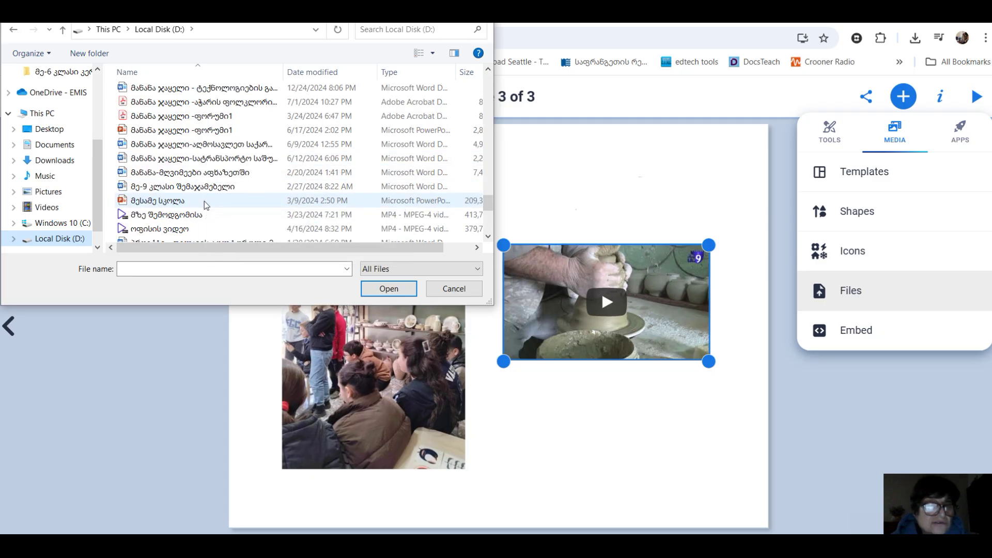
{"action": "left_click", "coordinate": [177, 104]}
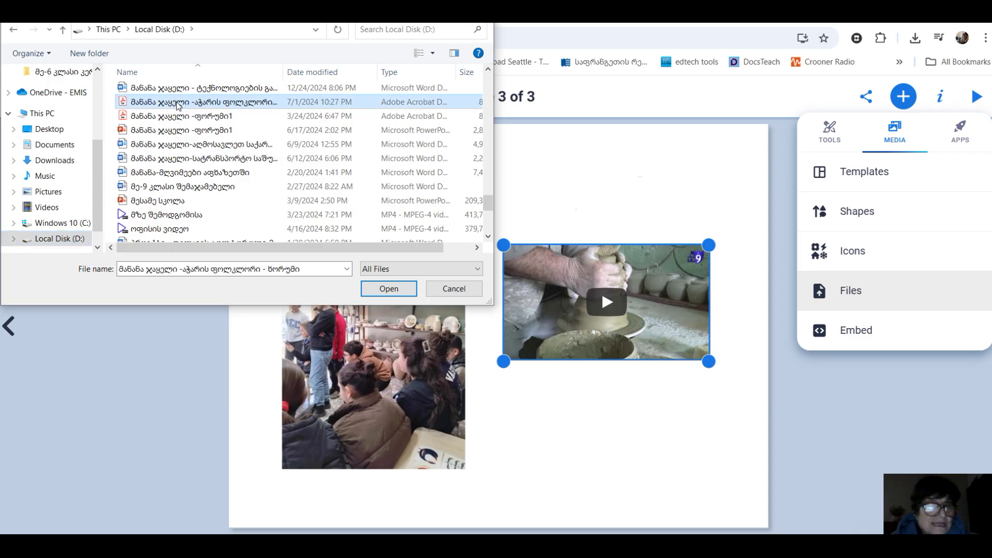
{"action": "left_click", "coordinate": [399, 290]}
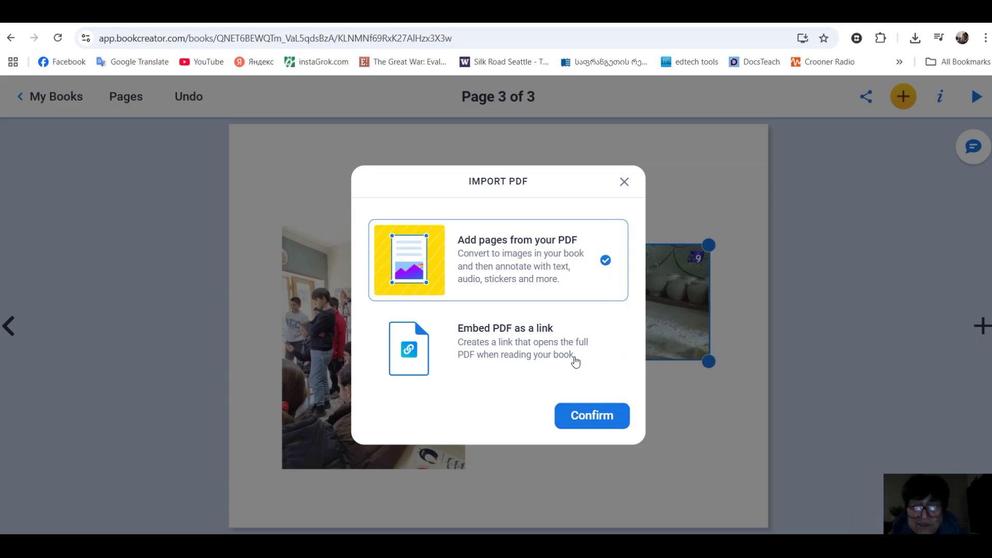
- Import the PDF by adding its pages as images, and add all five pages to the book
{"action": "left_click", "coordinate": [592, 417]}
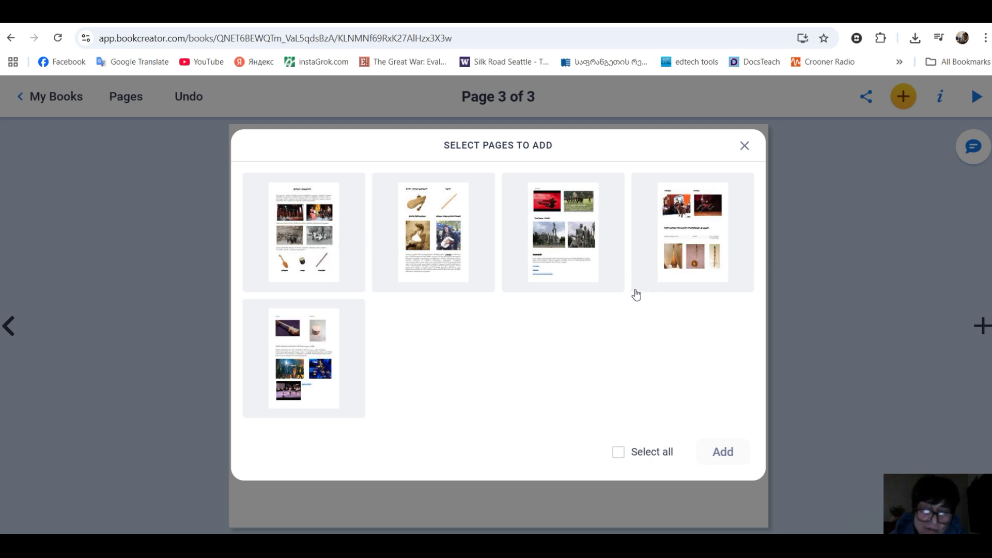
{"action": "left_click", "coordinate": [317, 234]}
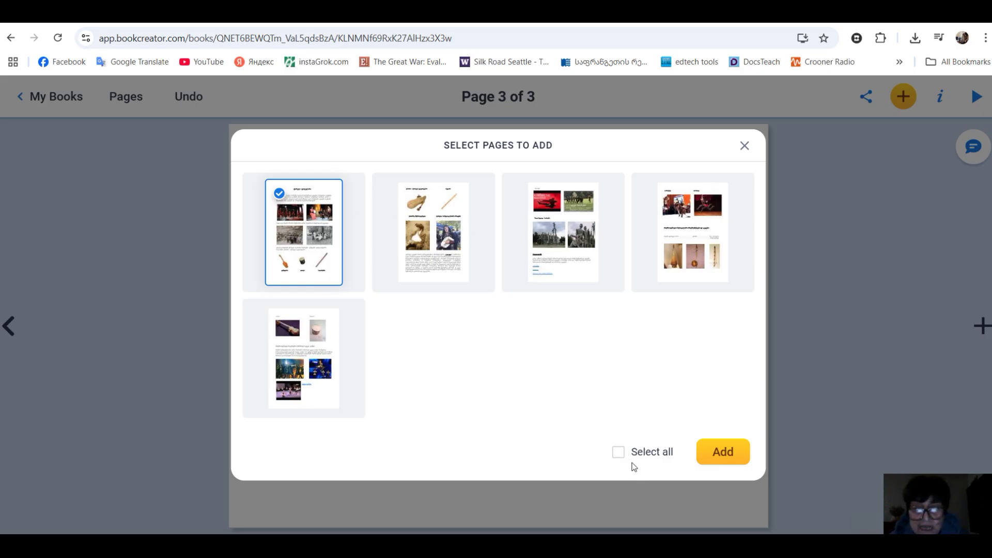
{"action": "left_click", "coordinate": [620, 452]}
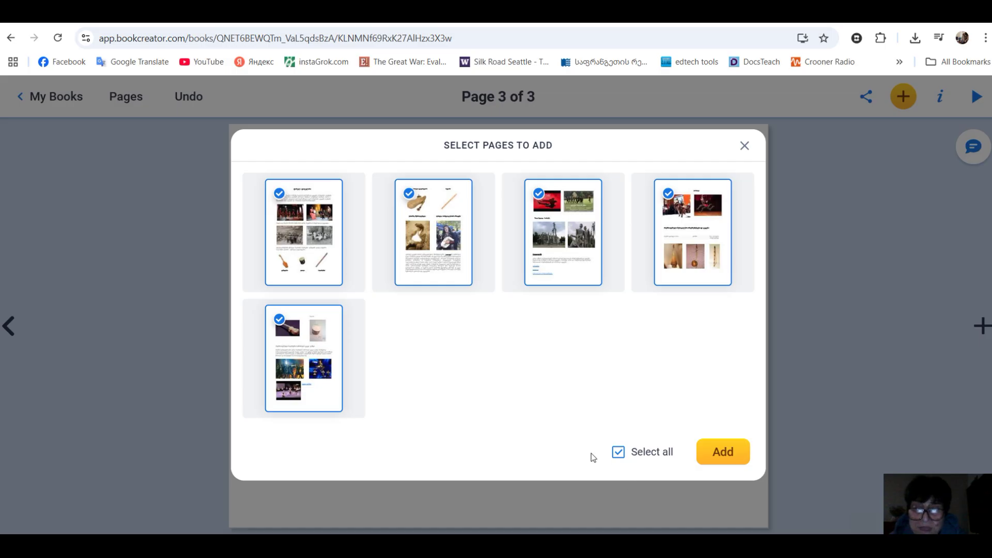
{"action": "left_click", "coordinate": [730, 457]}
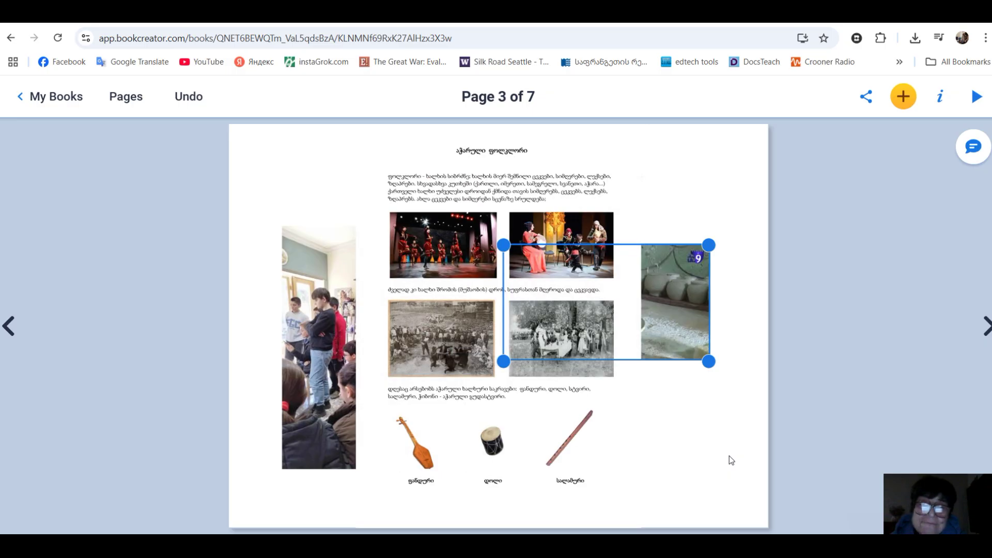
- Shrink the imported PDF page image on page 3 and place it in the empty space below the video
{"action": "left_click", "coordinate": [428, 239]}
{"action": "left_click_drag", "start_coordinate": [358, 128], "coordinate": [549, 416]}
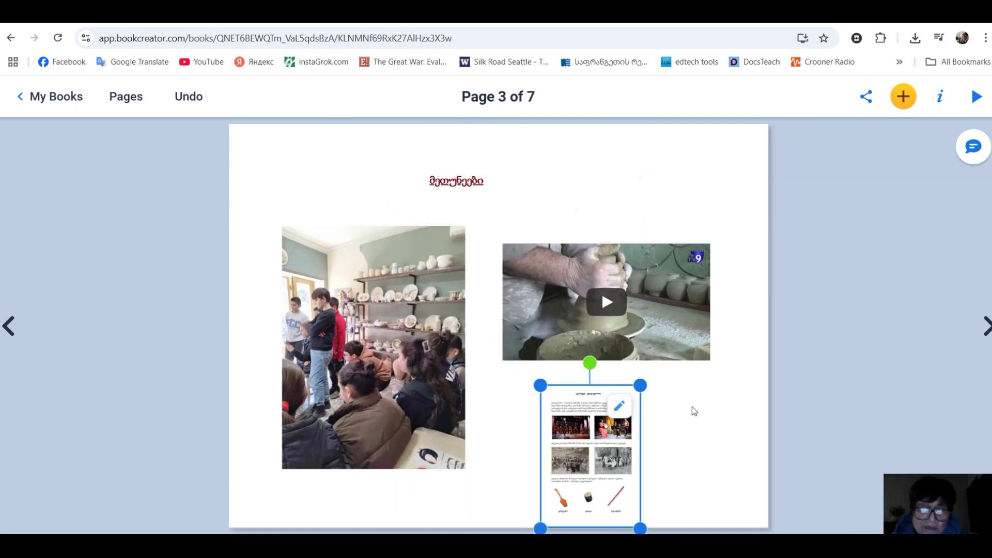
{"action": "left_click", "coordinate": [674, 443]}
{"action": "left_click", "coordinate": [611, 437]}
{"action": "left_click_drag", "start_coordinate": [611, 437], "coordinate": [609, 425]}
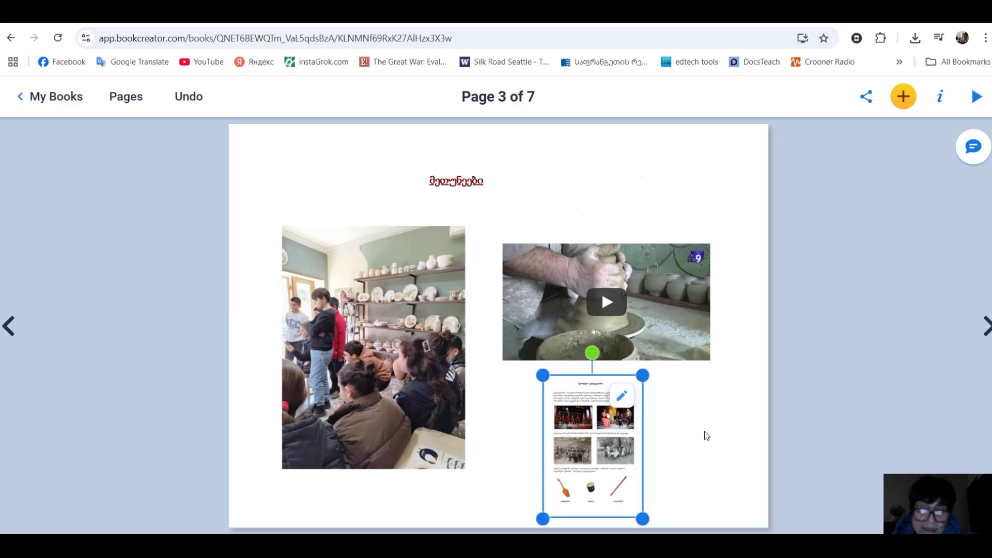
- Move the pottery video on page 3 slightly up to leave more room above the PDF page image
{"action": "left_click", "coordinate": [706, 436]}
{"action": "left_click", "coordinate": [647, 299]}
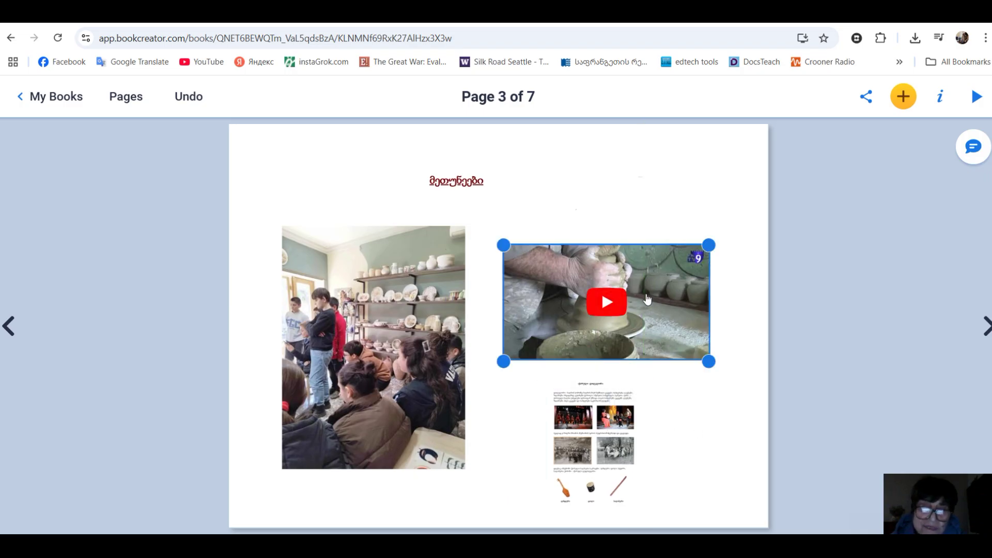
{"action": "mouse_move", "coordinate": [646, 285]}
{"action": "left_mouse_down"}
{"action": "mouse_move", "coordinate": [646, 259]}
{"action": "mouse_move", "coordinate": [646, 272]}
{"action": "left_mouse_up"}
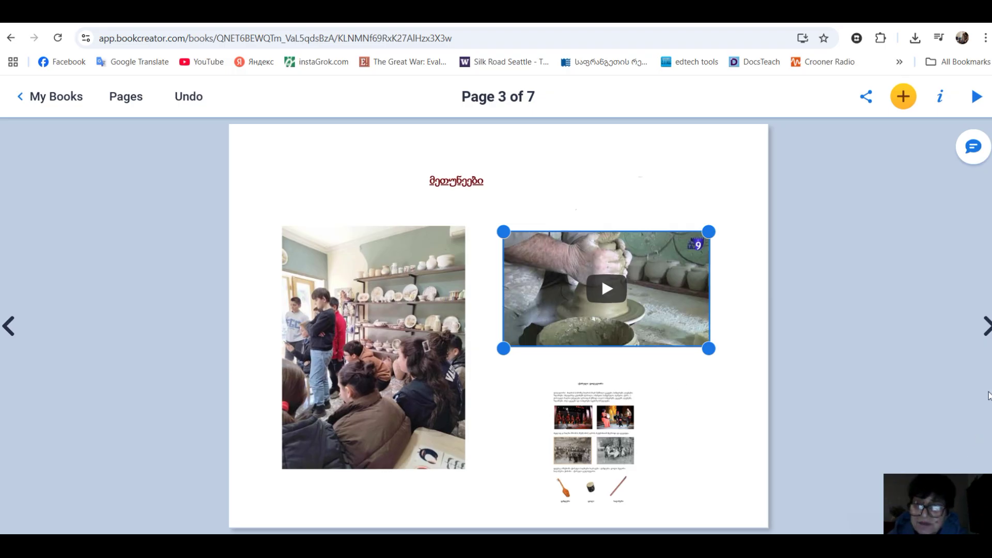
- Go through the imported PDF pages up to page 7 and add a blank page 8 after it
{"action": "left_click", "coordinate": [986, 327]}
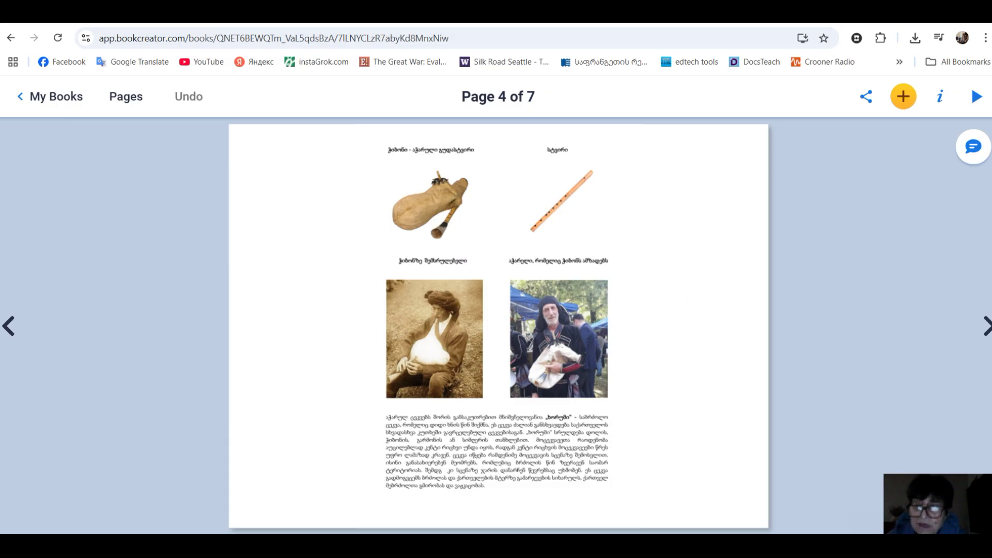
{"action": "left_click", "coordinate": [987, 330]}
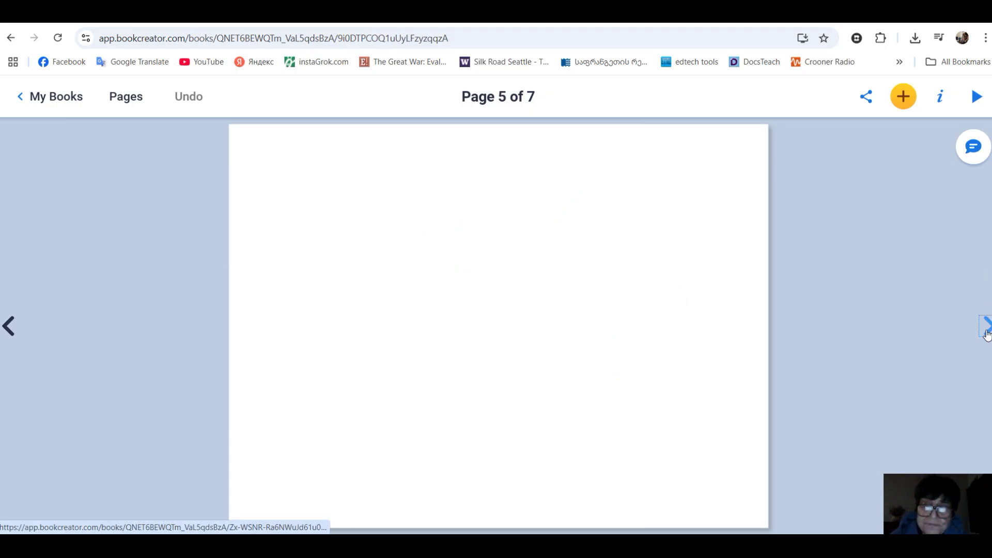
{"action": "left_click", "coordinate": [987, 331]}
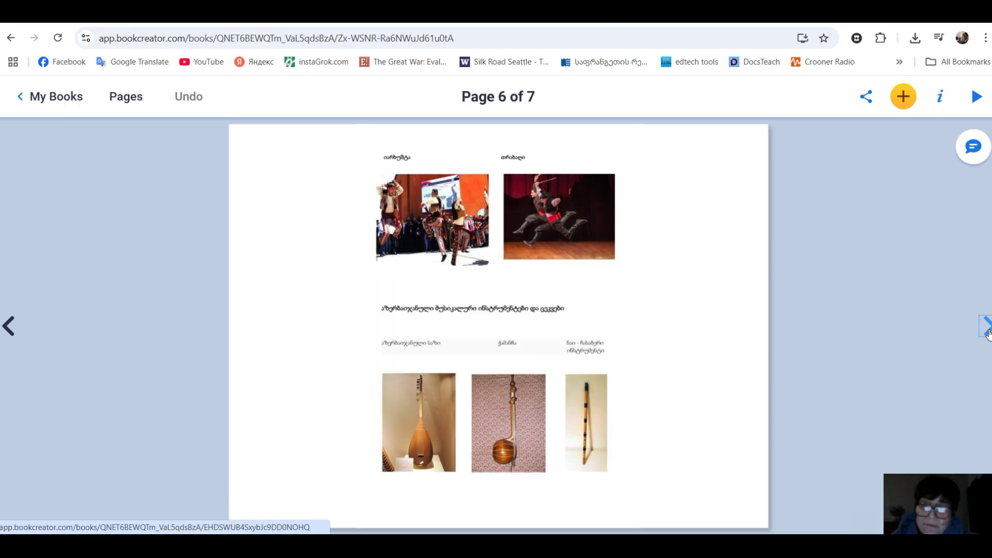
{"action": "left_click", "coordinate": [987, 330]}
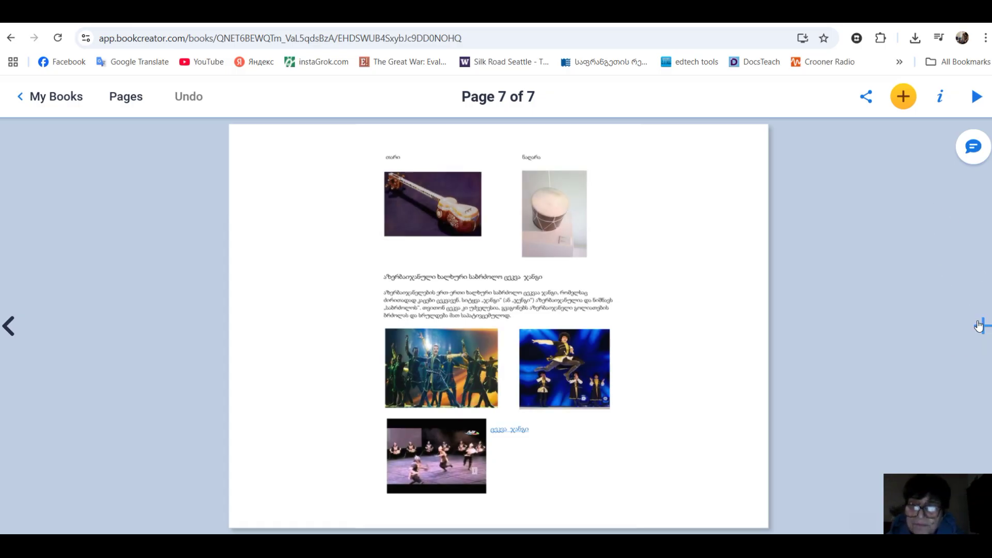
{"action": "left_click", "coordinate": [983, 326]}
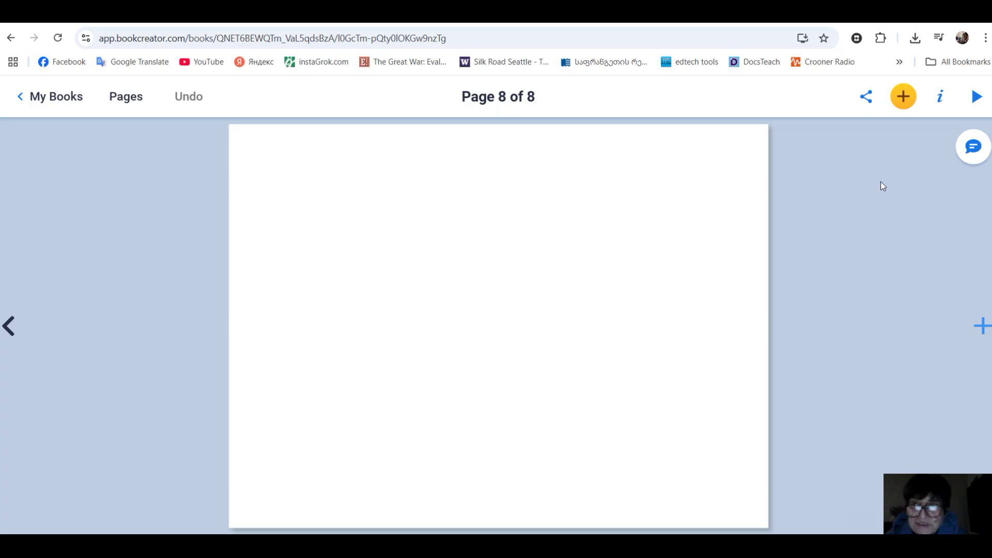
- Go through the tools and media that can be added to page 8 and open the available apps
{"action": "left_click", "coordinate": [903, 98]}
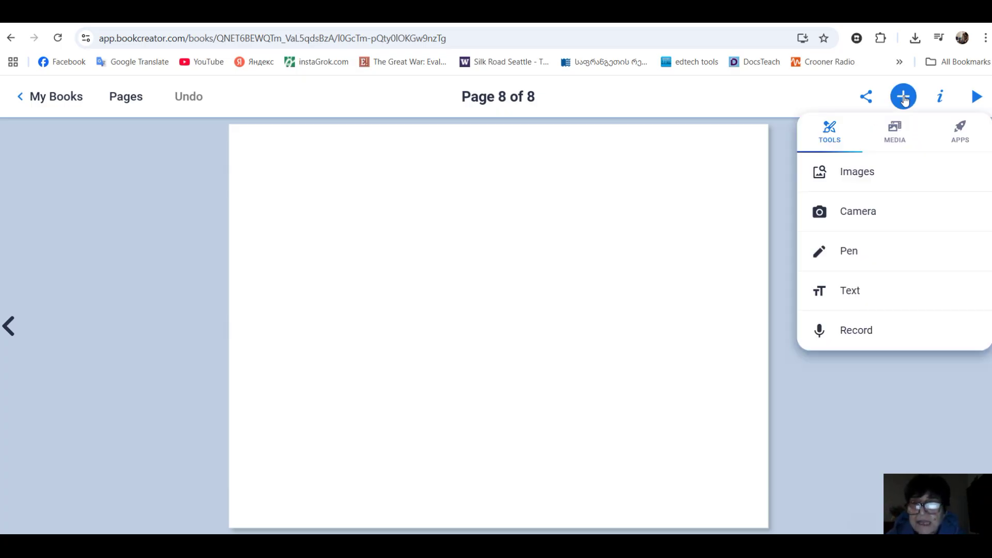
{"action": "left_click", "coordinate": [896, 135]}
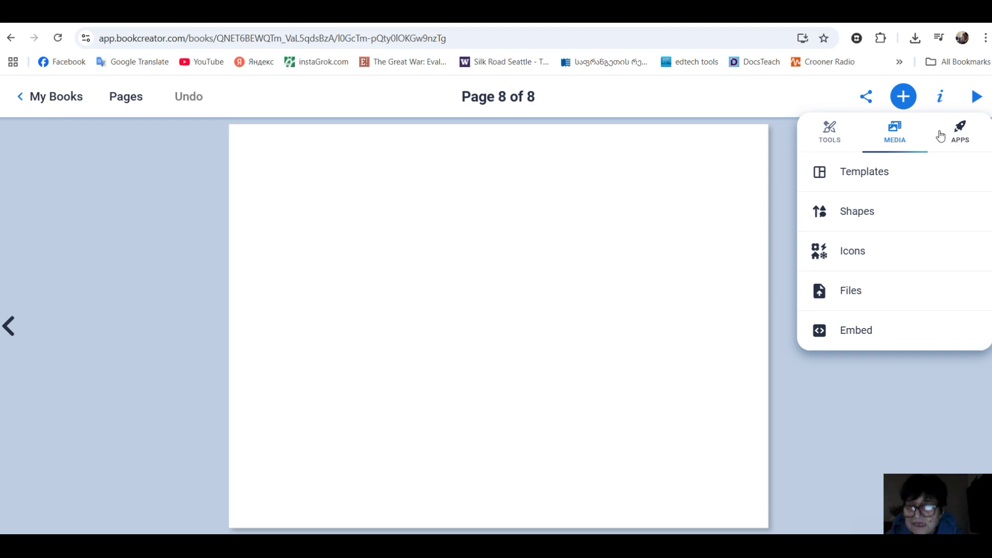
{"action": "left_click", "coordinate": [957, 131]}
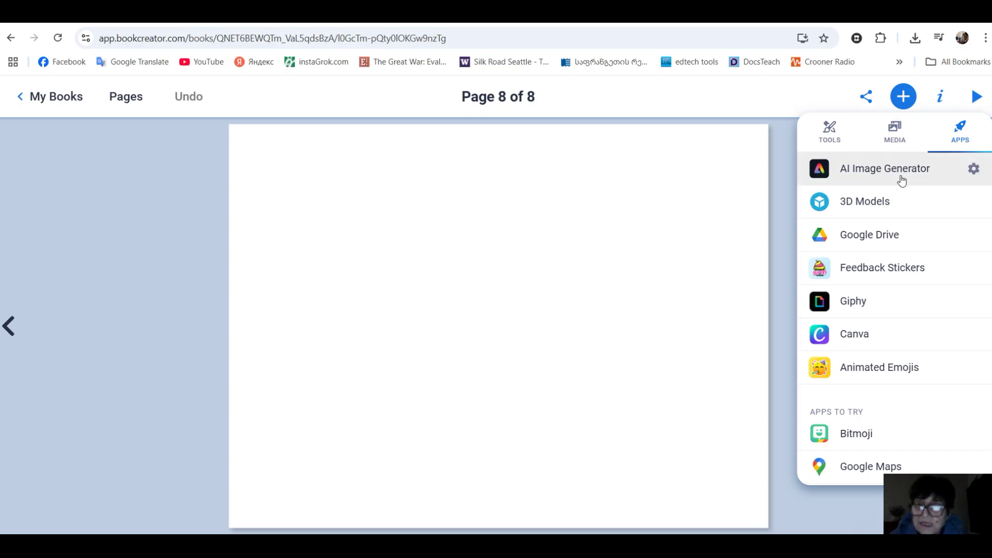
- Disable the AI Image Generator app and enable it again with all student libraries selected
{"action": "left_click", "coordinate": [974, 170]}
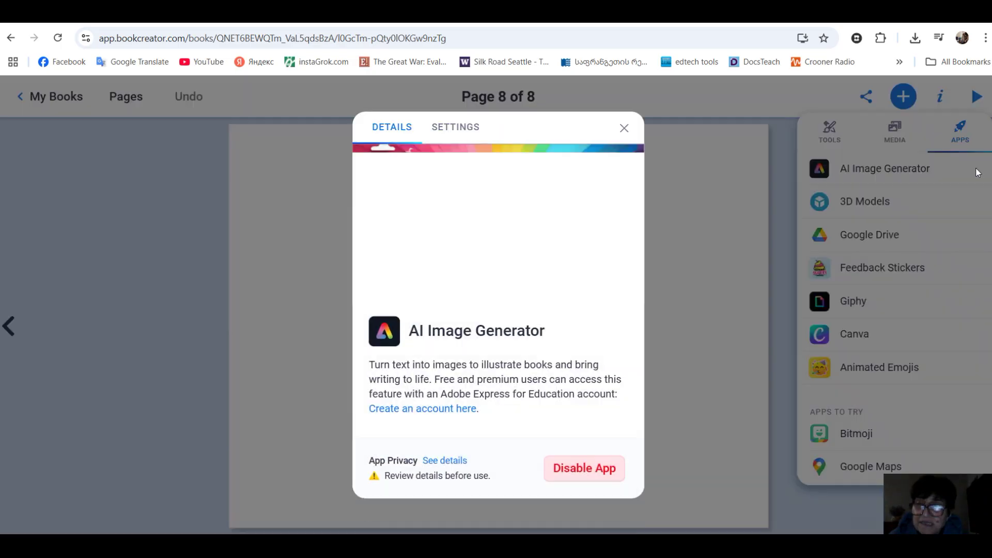
{"action": "left_click", "coordinate": [583, 469]}
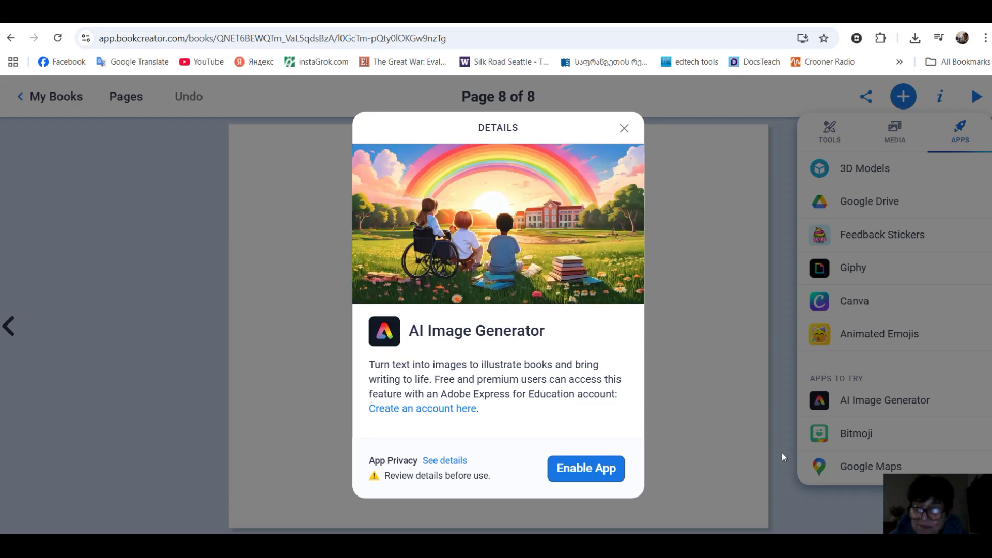
{"action": "left_click", "coordinate": [625, 128]}
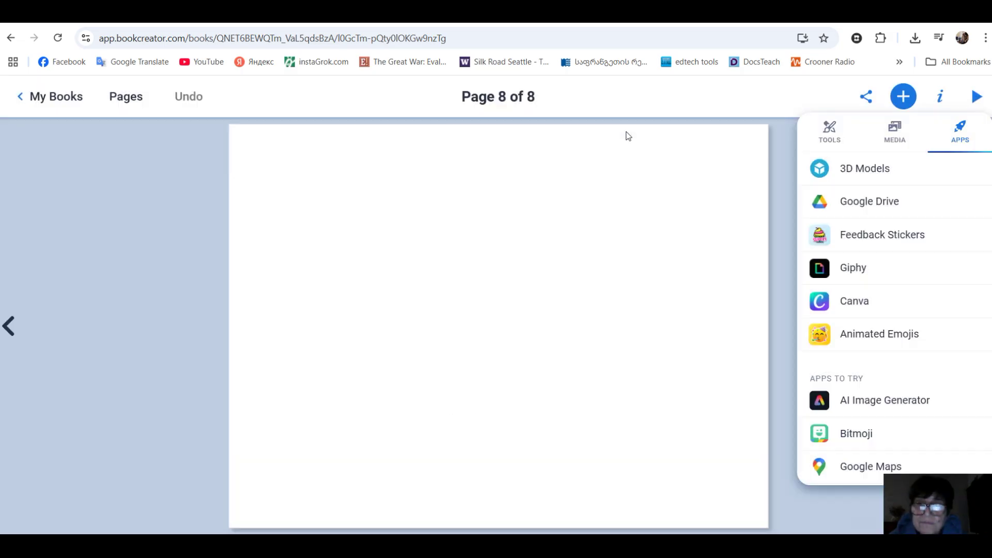
{"action": "left_click", "coordinate": [890, 408]}
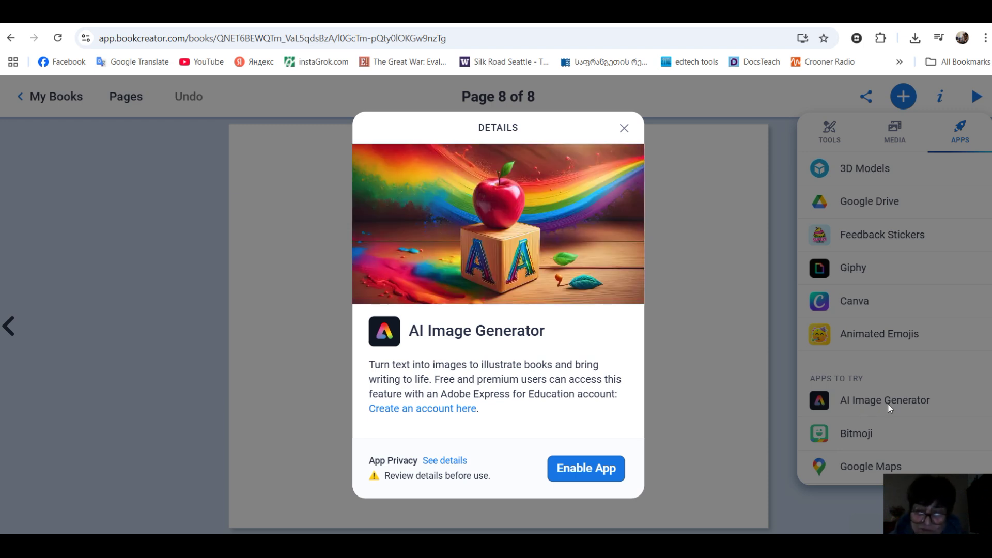
{"action": "left_click", "coordinate": [589, 473]}
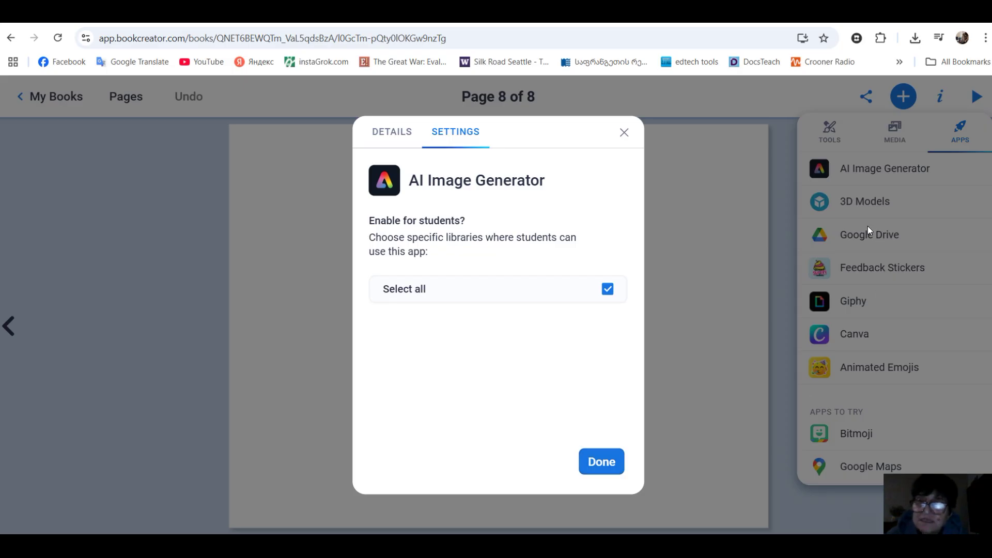
{"action": "left_click", "coordinate": [612, 462]}
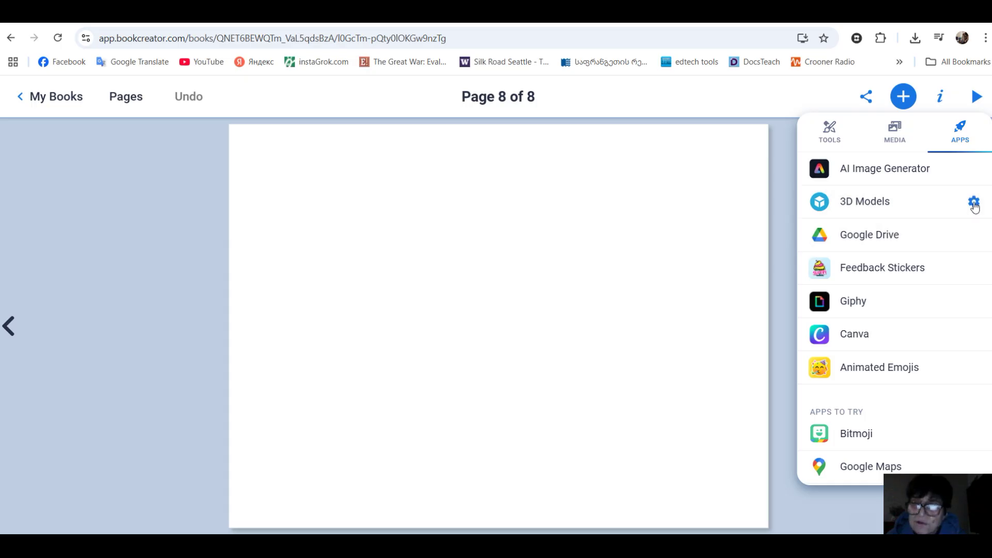
- Disable the 3D Models app and enable it again from the apps to try
{"action": "left_click", "coordinate": [974, 203]}
{"action": "left_click", "coordinate": [599, 466]}
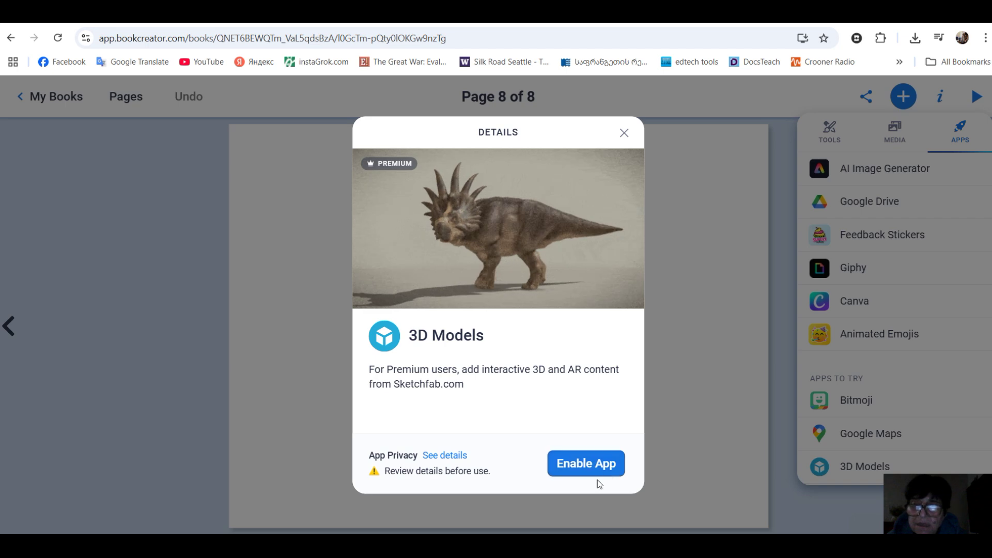
{"action": "left_click", "coordinate": [624, 133]}
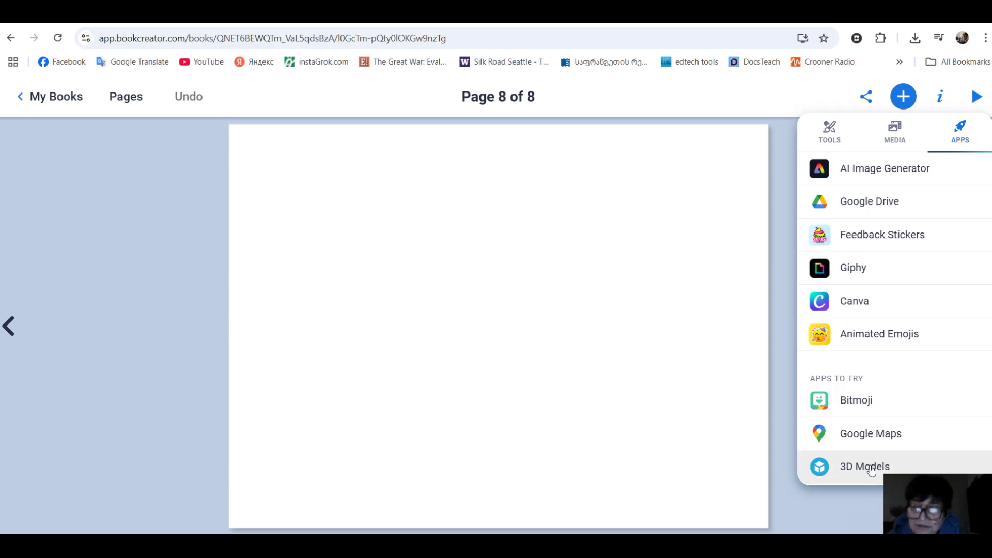
{"action": "left_click", "coordinate": [870, 468]}
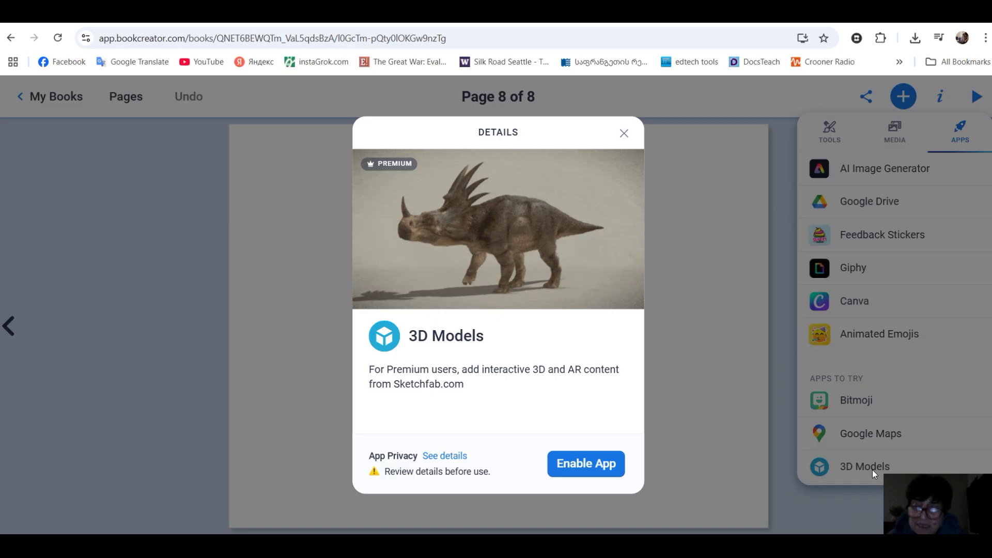
{"action": "left_click", "coordinate": [593, 468]}
{"action": "left_click", "coordinate": [602, 463]}
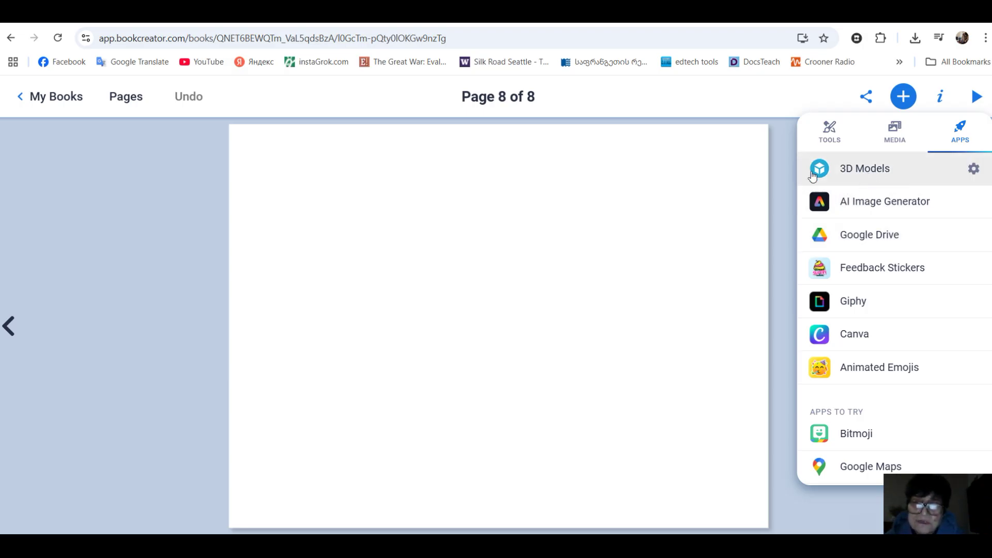
- Browse the 3D model categories, preview the Tiger model from Animals & Pets, and add it to page 8
{"action": "left_click", "coordinate": [877, 177]}
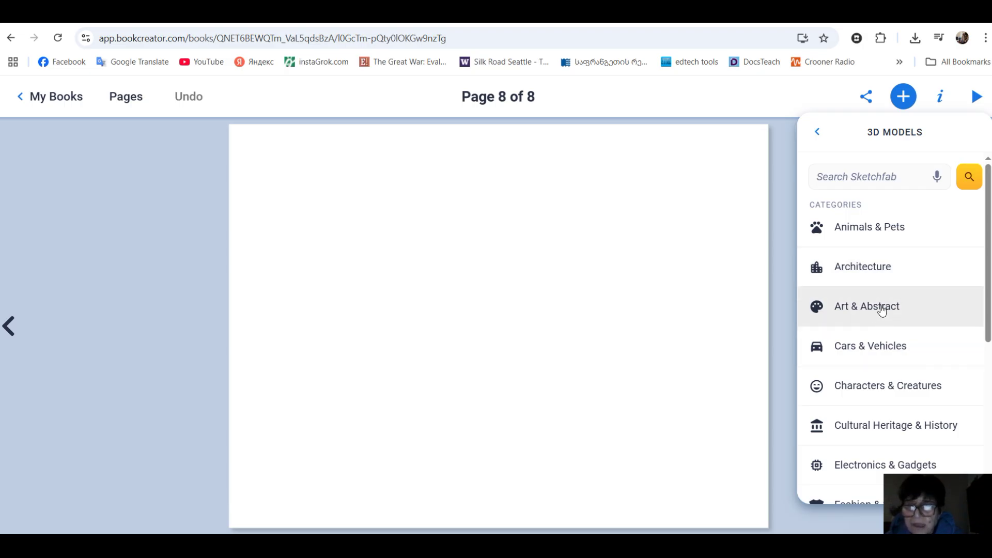
{"action": "scroll", "coordinate": [882, 309], "scroll_direction": "down", "scroll_amount": 1}
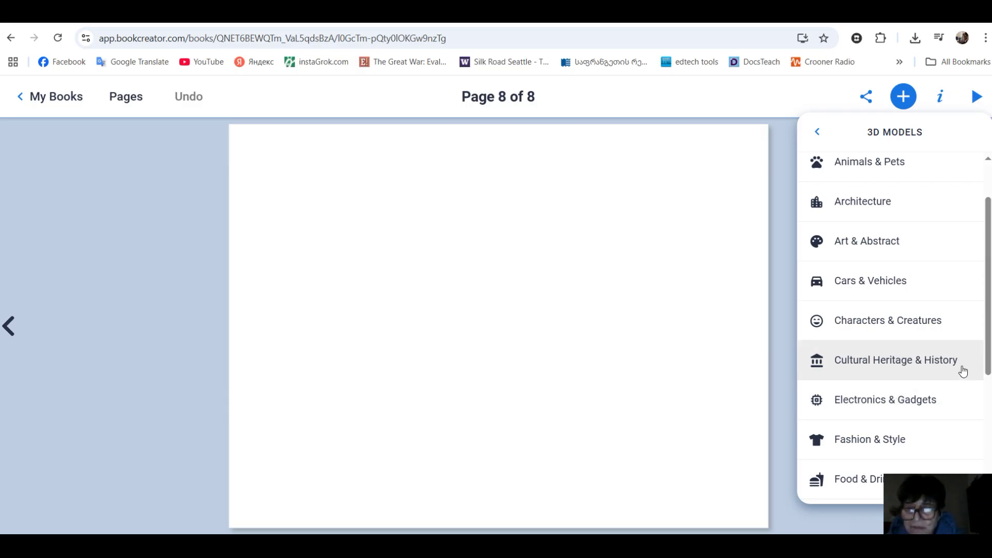
{"action": "scroll", "coordinate": [882, 428], "scroll_direction": "down", "scroll_amount": 5}
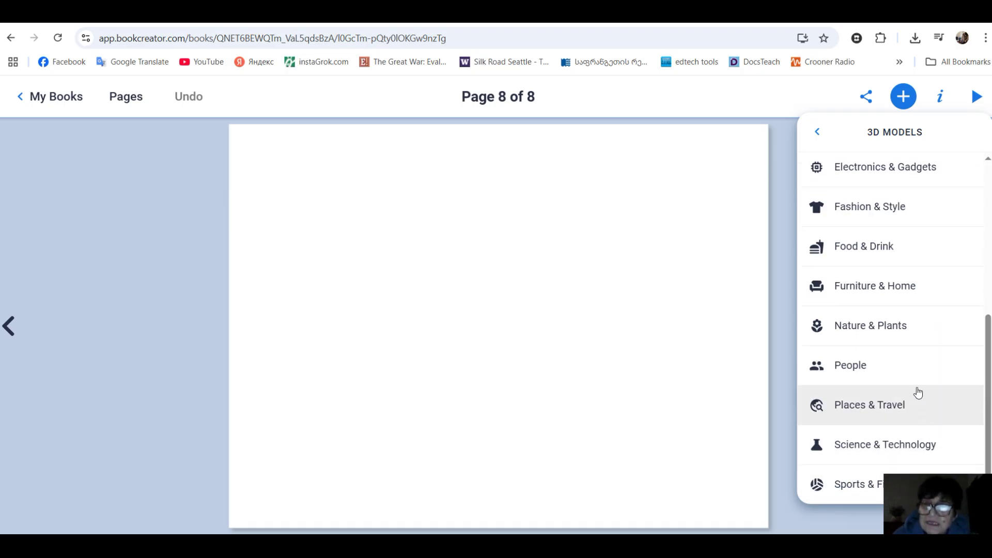
{"action": "scroll", "coordinate": [918, 393], "scroll_direction": "up", "scroll_amount": 6}
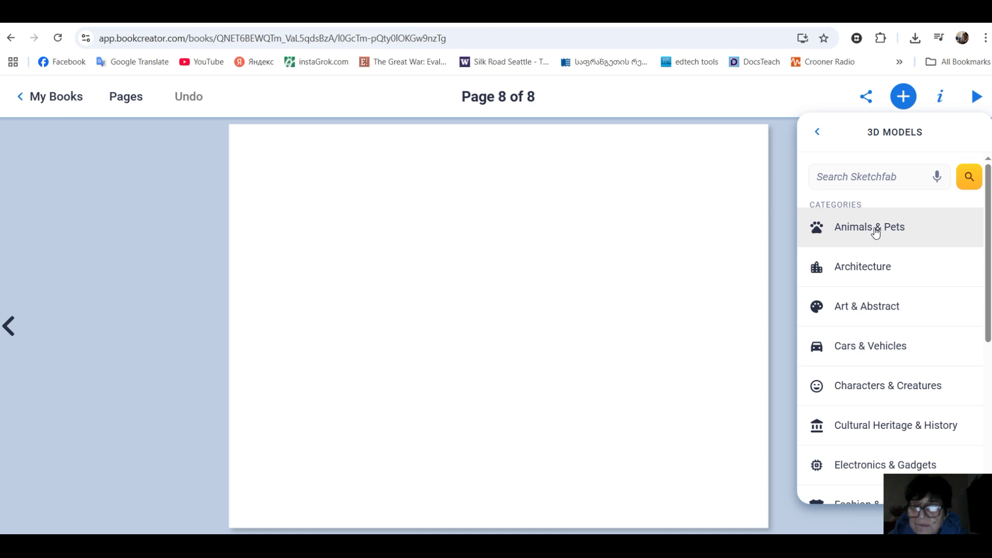
{"action": "left_click", "coordinate": [859, 235]}
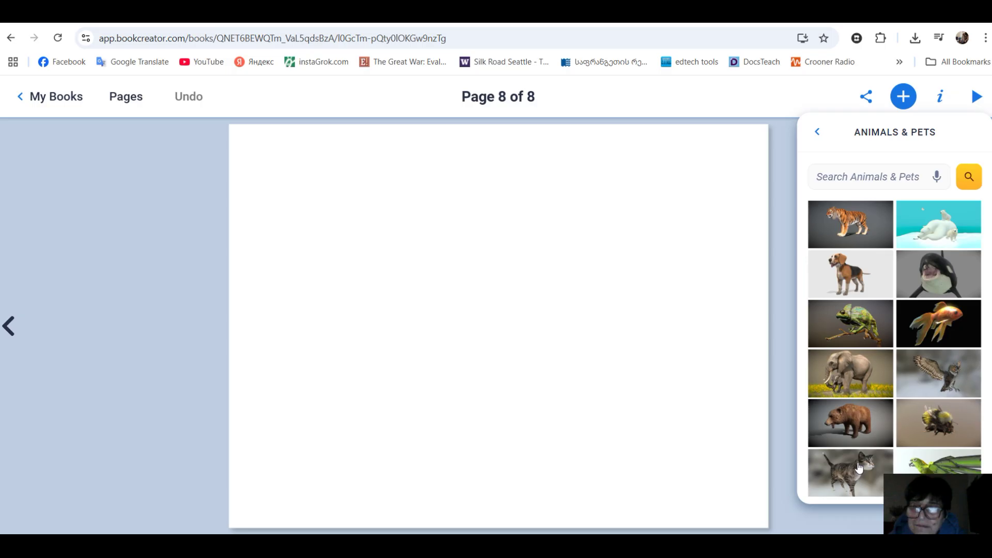
{"action": "left_click", "coordinate": [848, 214]}
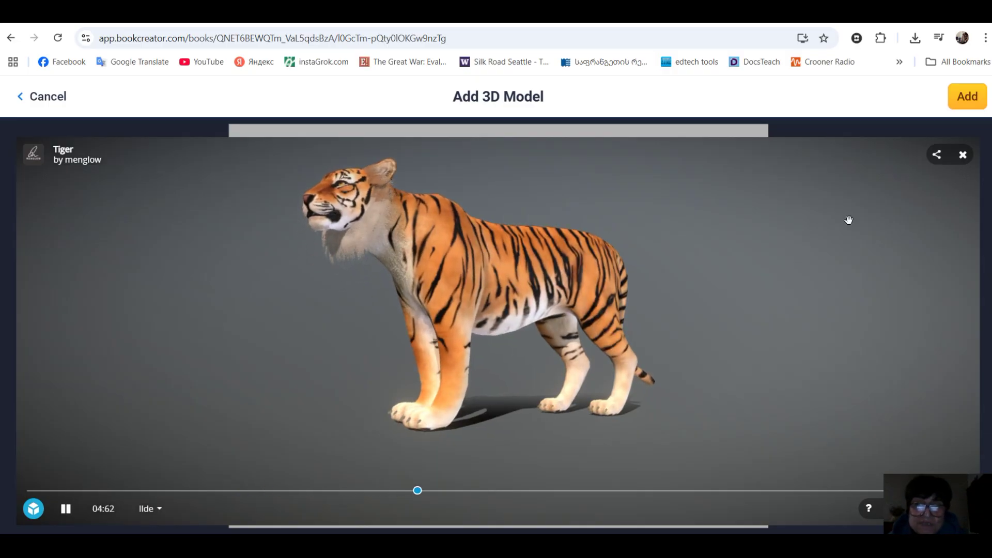
{"action": "left_click_drag", "start_coordinate": [475, 287], "coordinate": [835, 337]}
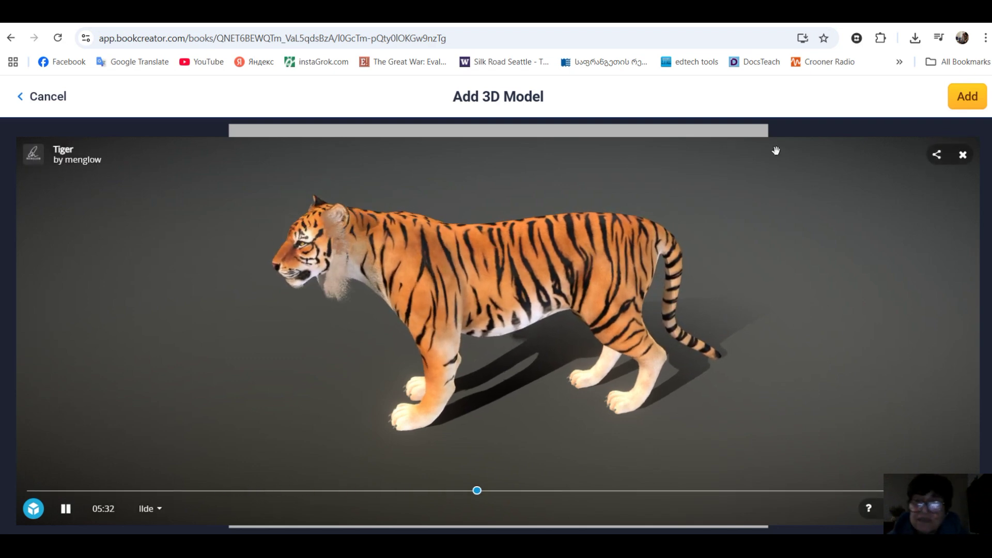
{"action": "left_click", "coordinate": [977, 99]}
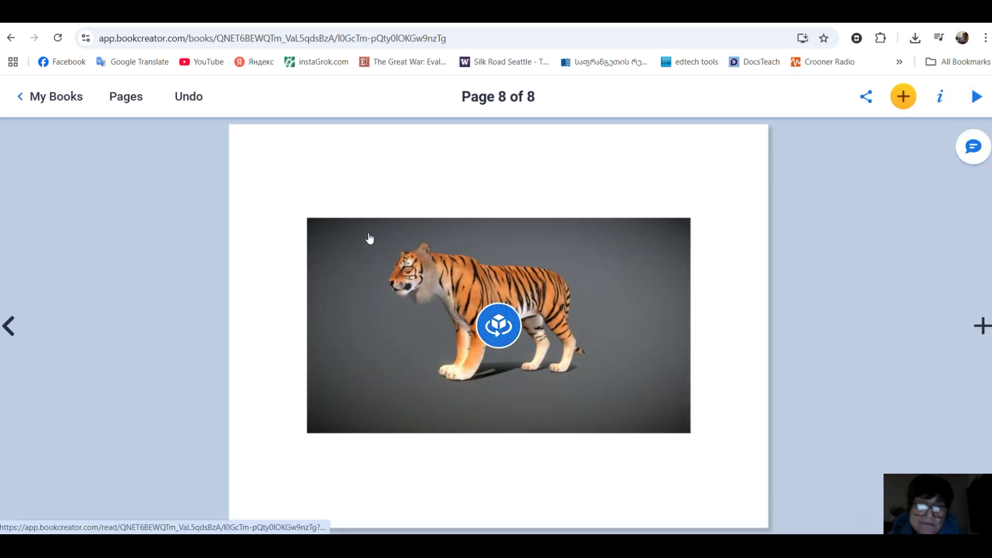
- Shrink the tiger 3D model on page 8 and move it to the upper-left part of the page
{"action": "left_click", "coordinate": [359, 270]}
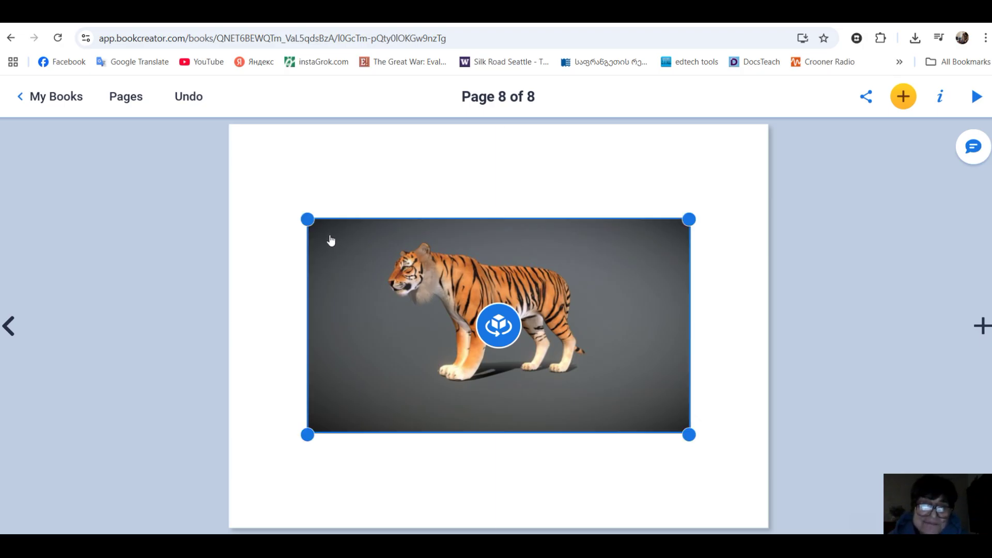
{"action": "left_click_drag", "start_coordinate": [307, 219], "coordinate": [416, 287]}
{"action": "left_click_drag", "start_coordinate": [645, 337], "coordinate": [508, 233]}
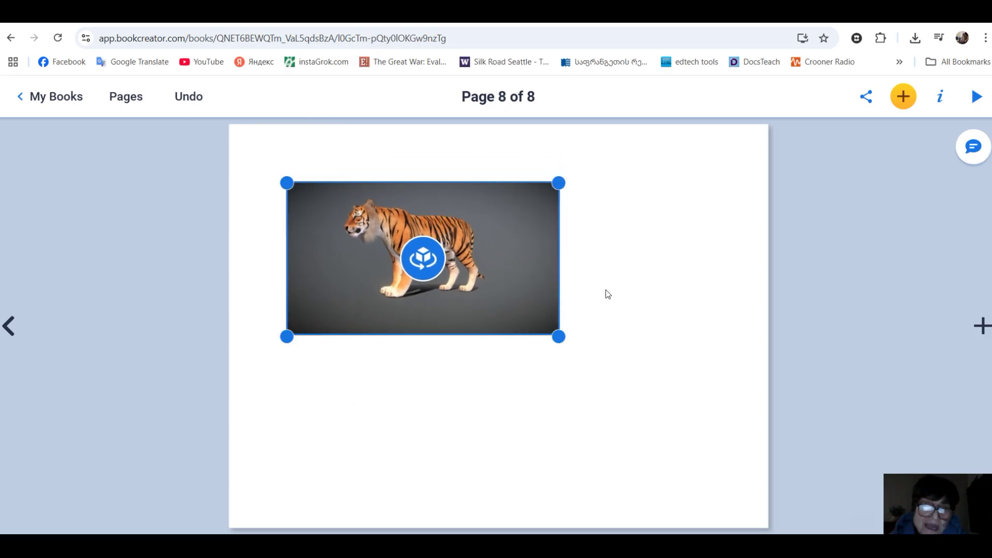
{"action": "left_click", "coordinate": [643, 278]}
{"action": "left_click", "coordinate": [528, 310]}
{"action": "left_click_drag", "start_coordinate": [559, 339], "coordinate": [543, 328]}
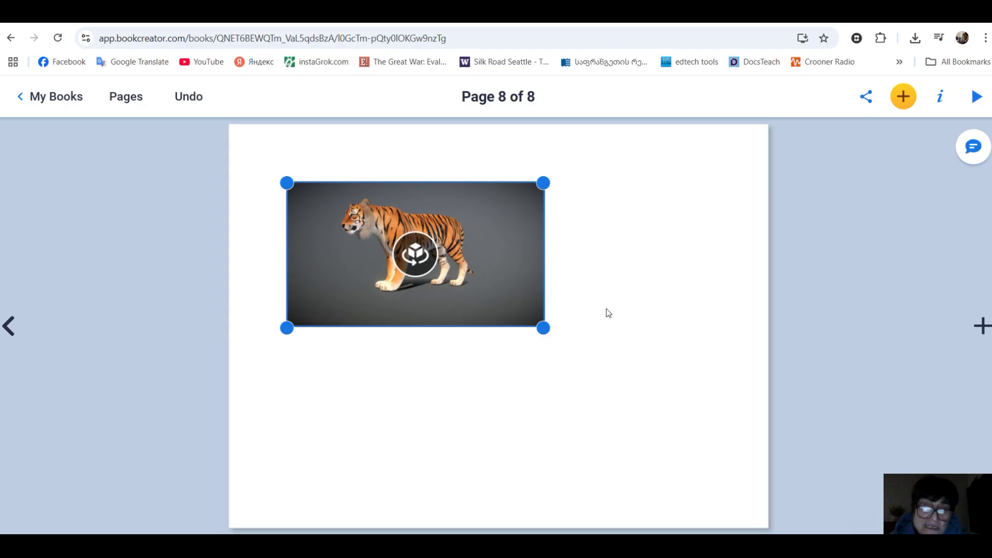
- Open the tiger model from page 8 in its 3D viewer and show it full screen
{"action": "left_click", "coordinate": [416, 256]}
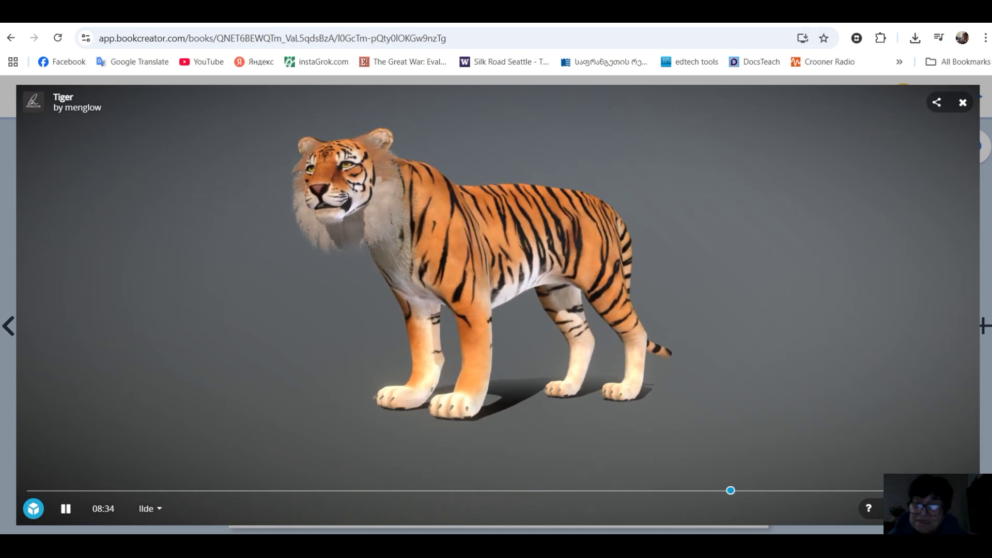
{"action": "left_click", "coordinate": [962, 509]}
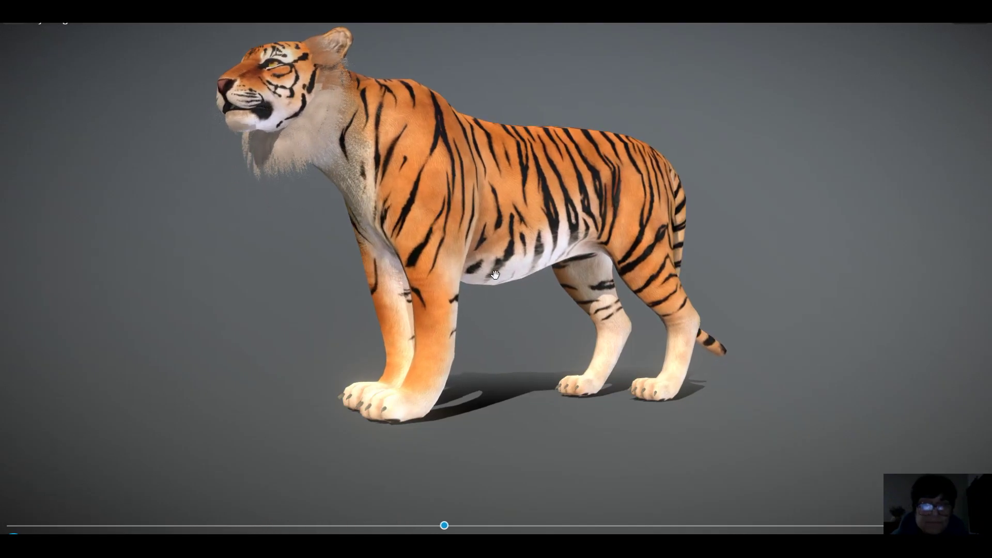
- Exit the full-screen view and close the tiger's 3D viewer to return to page 8
{"action": "key", "text": "Escape"}
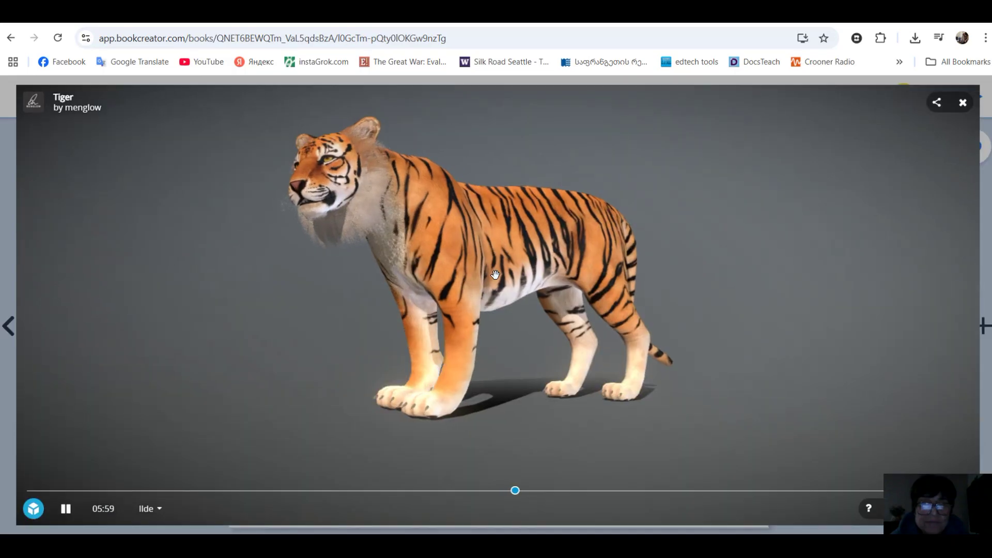
{"action": "left_click", "coordinate": [963, 103]}
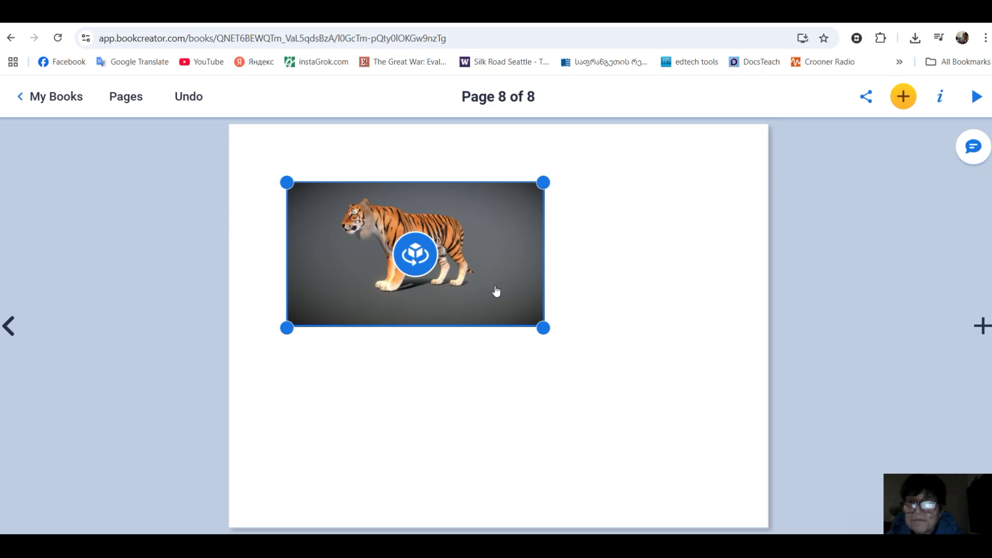
- Browse the GIFs in the Giphy app and add the "Good Morning Sunshine!" sun GIF to page 8
{"action": "left_click", "coordinate": [902, 98]}
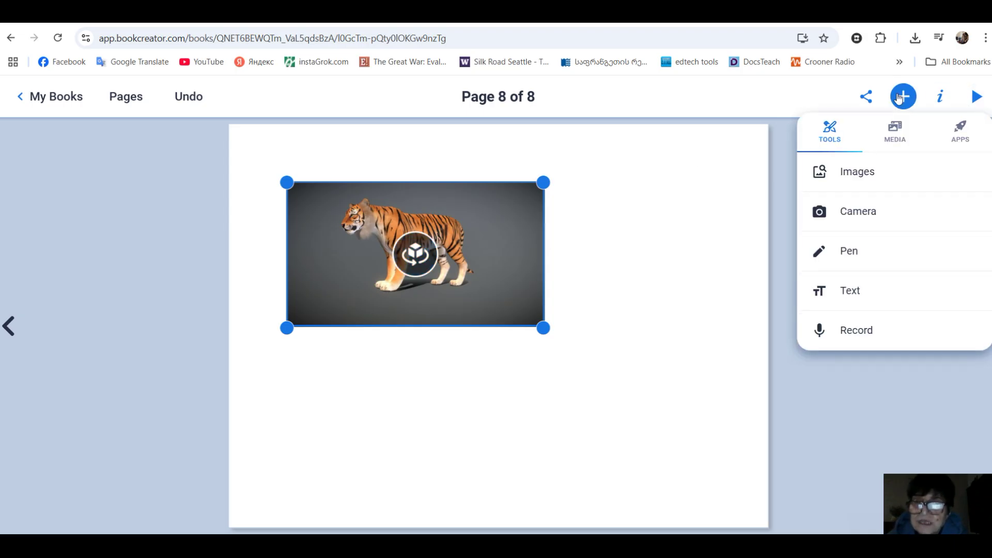
{"action": "left_click", "coordinate": [958, 134]}
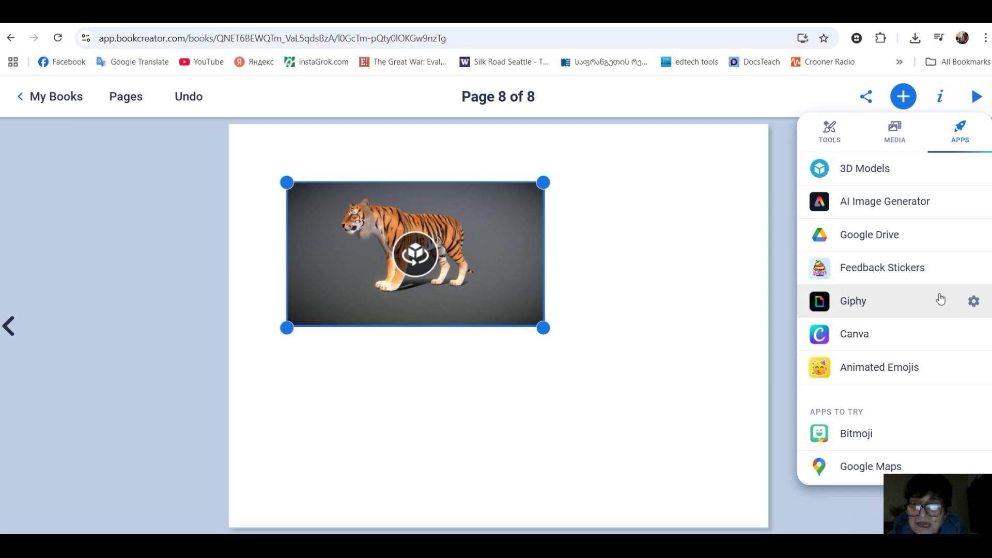
{"action": "left_click", "coordinate": [853, 304]}
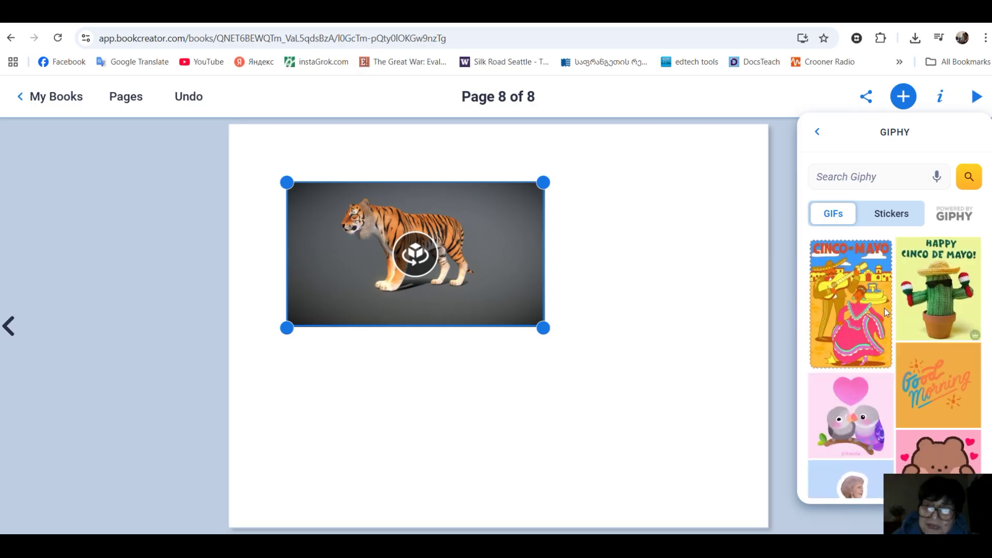
{"action": "scroll", "coordinate": [879, 331], "scroll_direction": "down", "scroll_amount": 5}
{"action": "scroll", "coordinate": [891, 345], "scroll_direction": "up", "scroll_amount": 5}
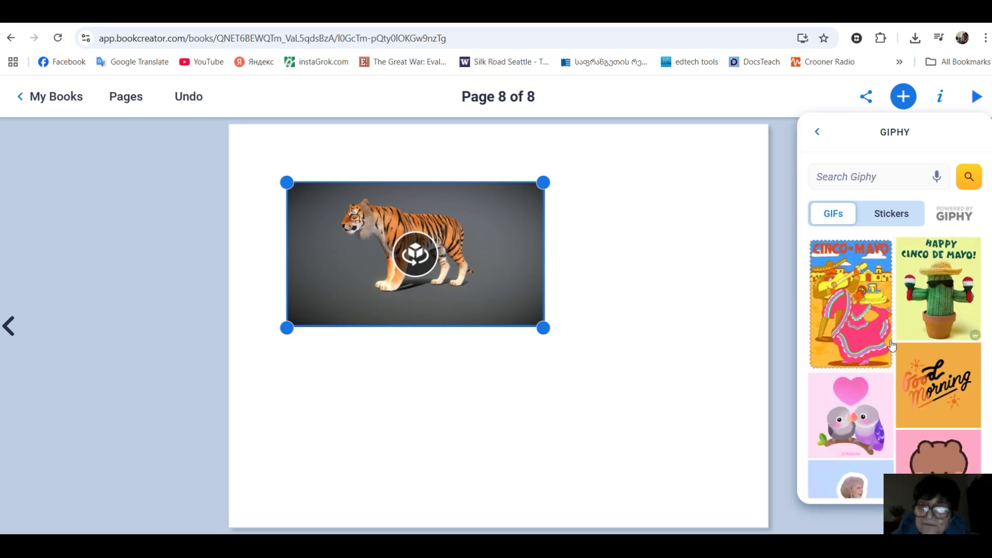
{"action": "left_click", "coordinate": [834, 176]}
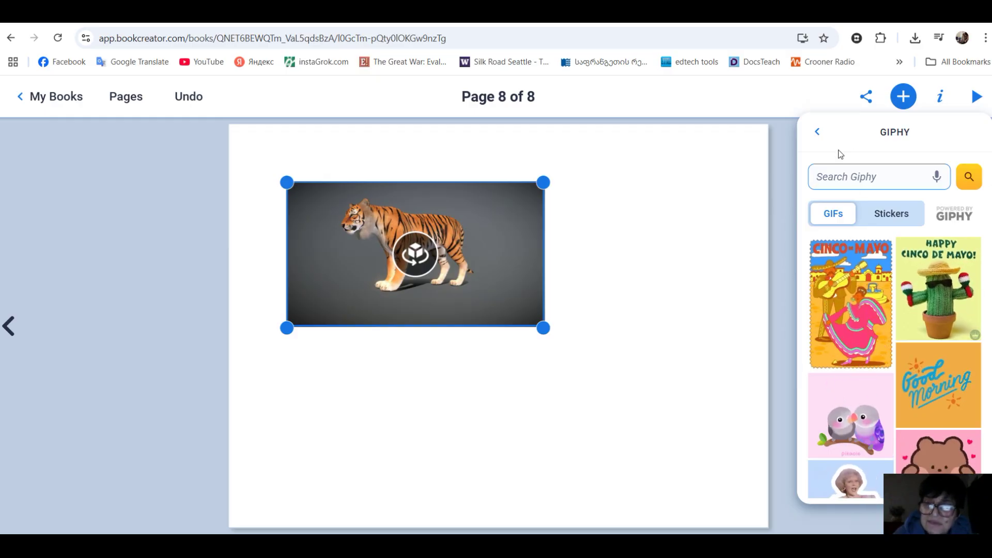
{"action": "scroll", "coordinate": [873, 378], "scroll_direction": "down", "scroll_amount": 1}
{"action": "scroll", "coordinate": [873, 379], "scroll_direction": "down", "scroll_amount": 5}
{"action": "scroll", "coordinate": [890, 431], "scroll_direction": "down", "scroll_amount": 5}
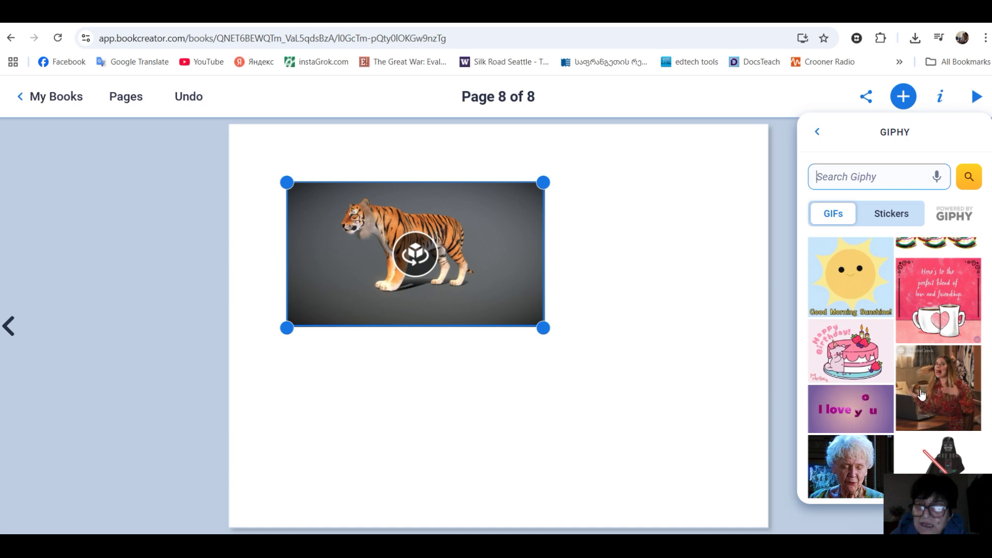
{"action": "scroll", "coordinate": [878, 434], "scroll_direction": "up", "scroll_amount": 4}
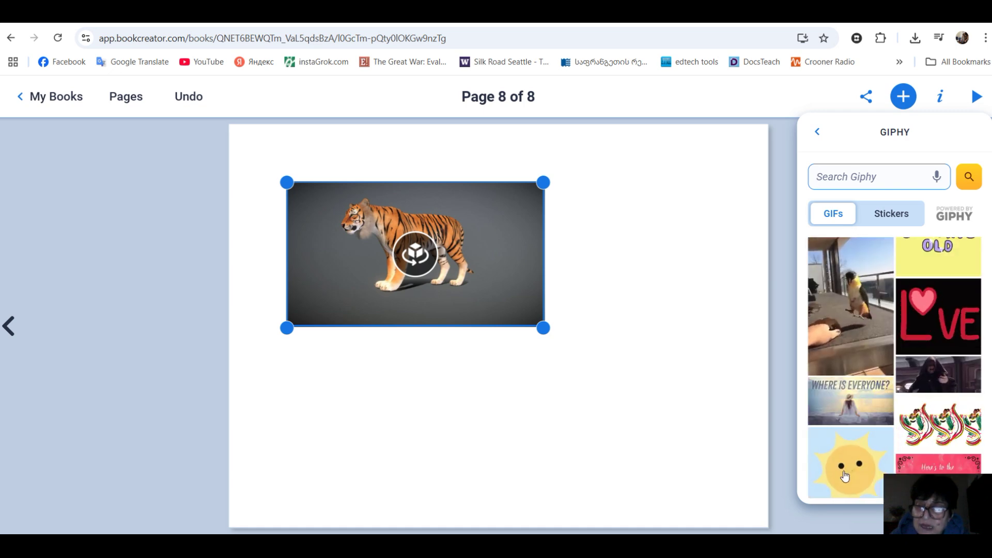
{"action": "left_click", "coordinate": [845, 475]}
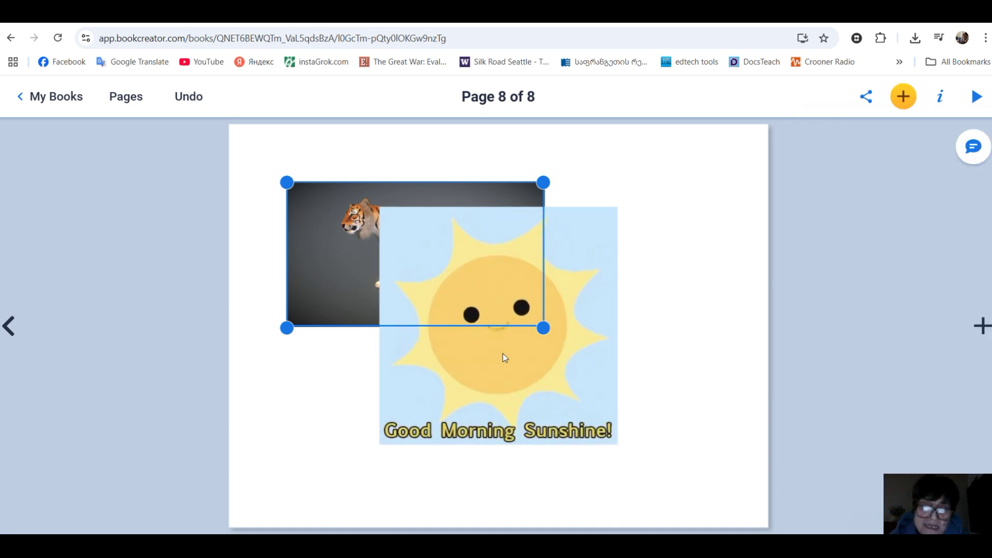
- Shrink the sunshine GIF and move it to the right of the tiger model on page 8
{"action": "left_click", "coordinate": [504, 356]}
{"action": "left_click_drag", "start_coordinate": [382, 212], "coordinate": [505, 332]}
{"action": "left_click_drag", "start_coordinate": [578, 374], "coordinate": [683, 247]}
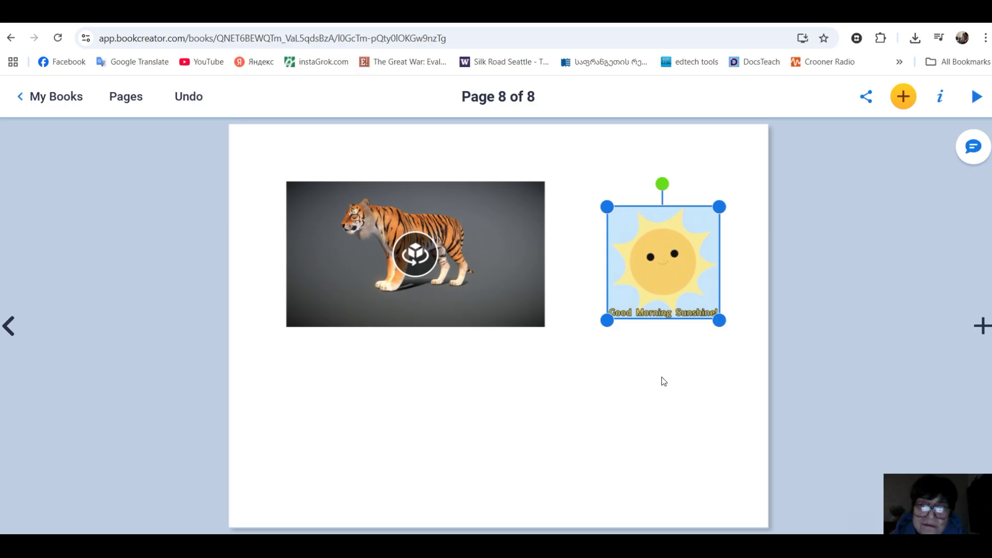
{"action": "left_click", "coordinate": [664, 374]}
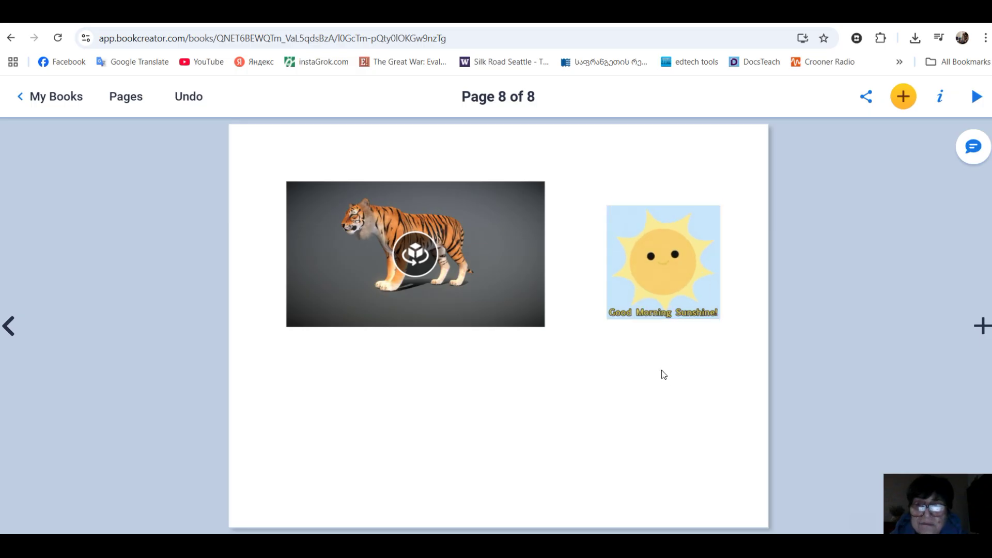
- Browse the Animated Emojis app and add the smiling pile-of-poo emoji to page 8
{"action": "left_click", "coordinate": [916, 99]}
{"action": "left_click", "coordinate": [961, 129]}
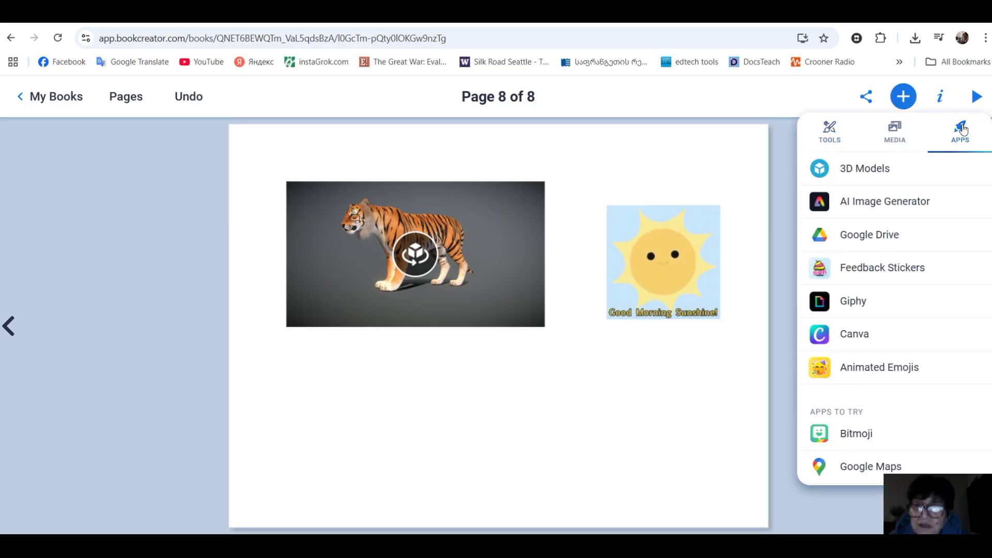
{"action": "left_click", "coordinate": [873, 369]}
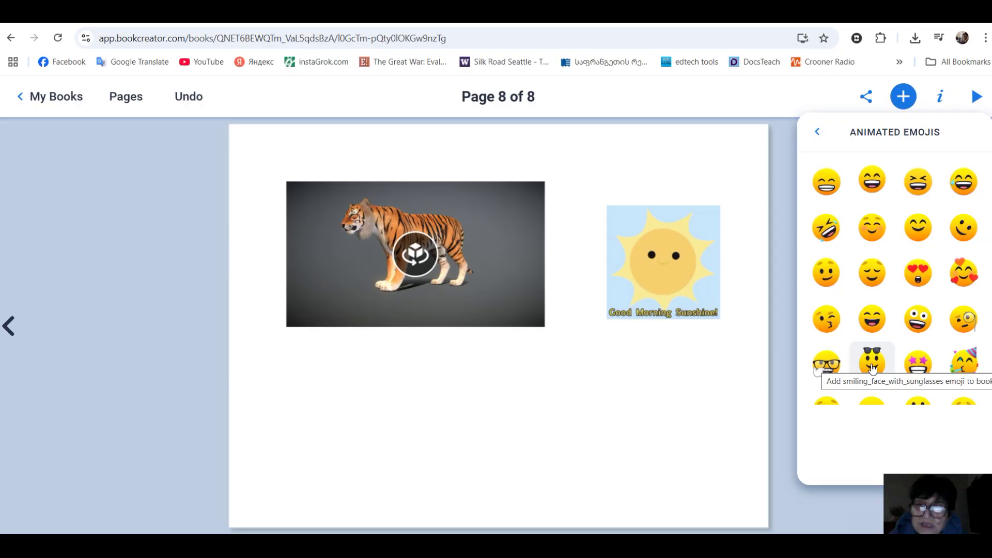
{"action": "scroll", "coordinate": [901, 328], "scroll_direction": "down", "scroll_amount": 5}
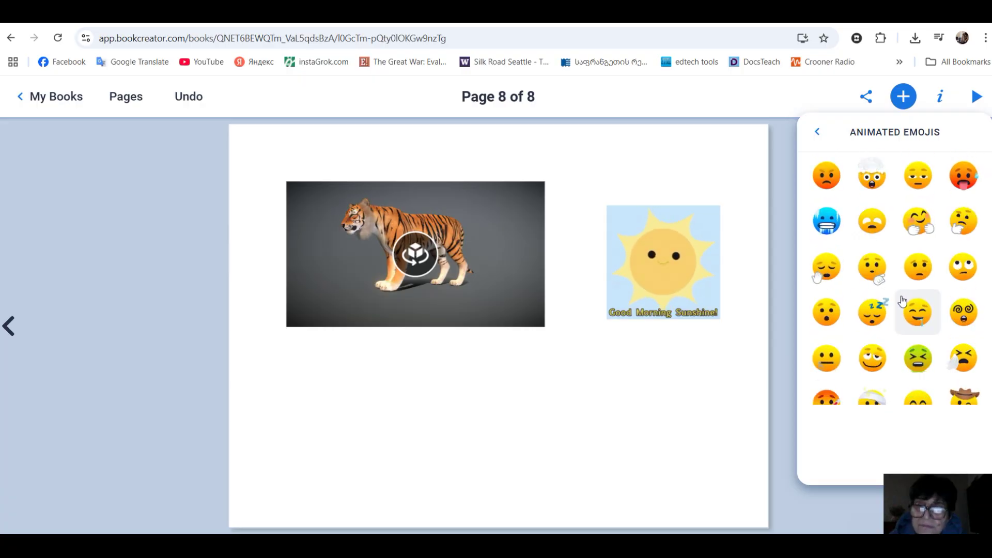
{"action": "scroll", "coordinate": [902, 300], "scroll_direction": "down", "scroll_amount": 5}
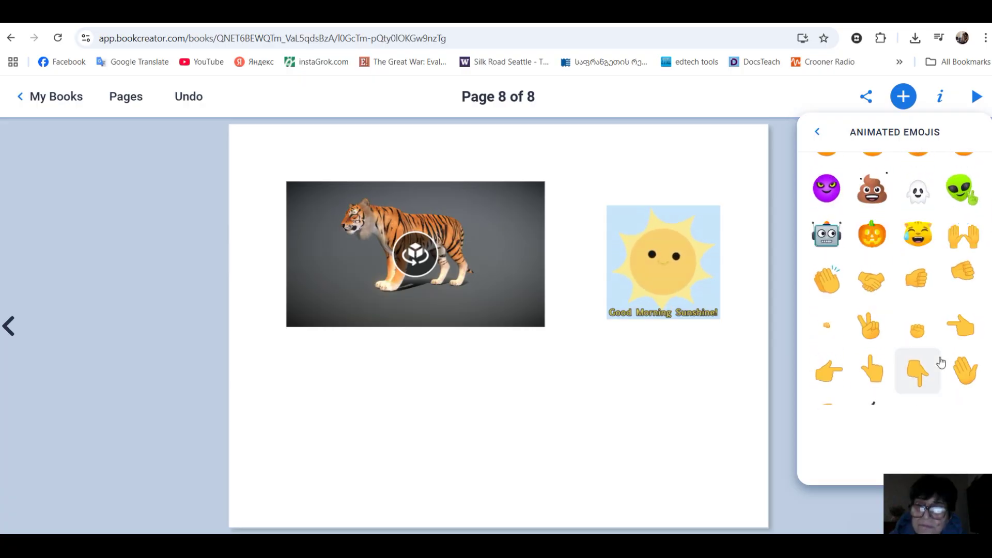
{"action": "scroll", "coordinate": [938, 360], "scroll_direction": "up", "scroll_amount": 3}
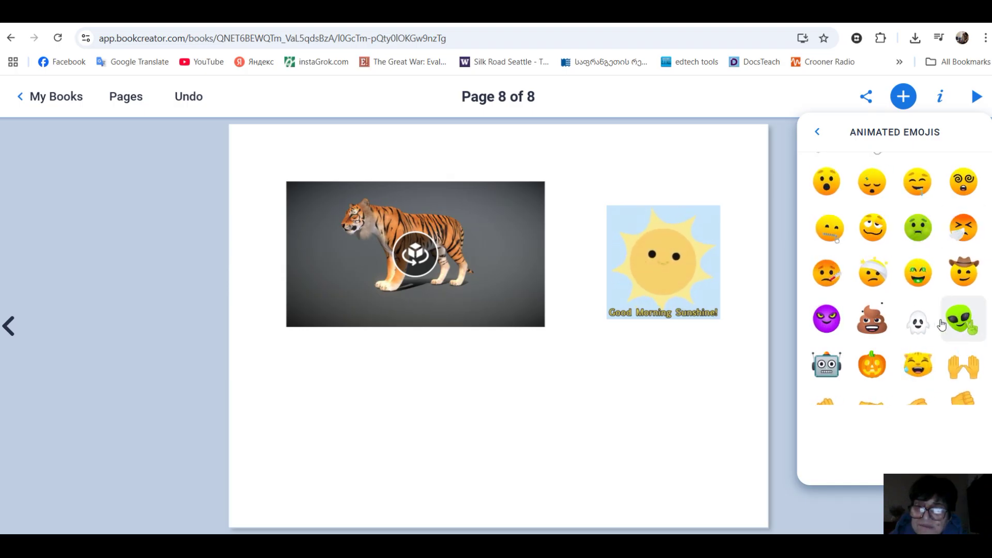
{"action": "left_click", "coordinate": [869, 327]}
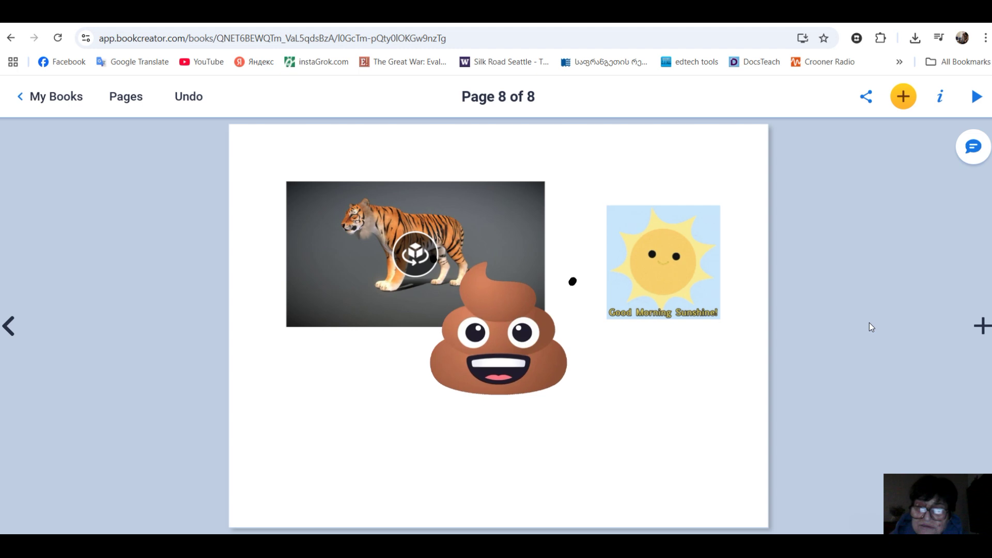
- Resize the pile-of-poo emoji and place it below the left part of the tiger model
{"action": "left_click_drag", "start_coordinate": [408, 236], "coordinate": [490, 321]}
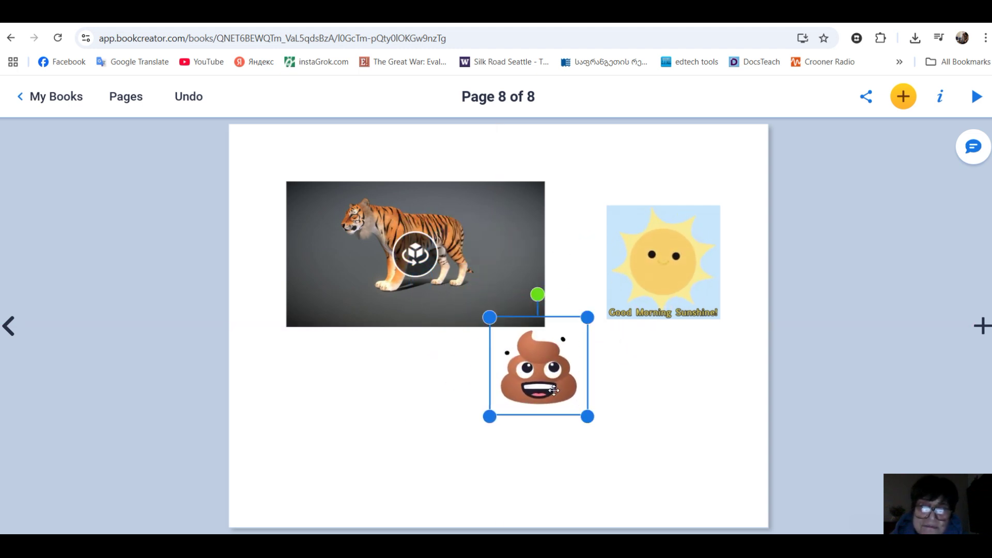
{"action": "left_click_drag", "start_coordinate": [487, 383], "coordinate": [290, 463]}
{"action": "left_click_drag", "start_coordinate": [390, 411], "coordinate": [421, 409]}
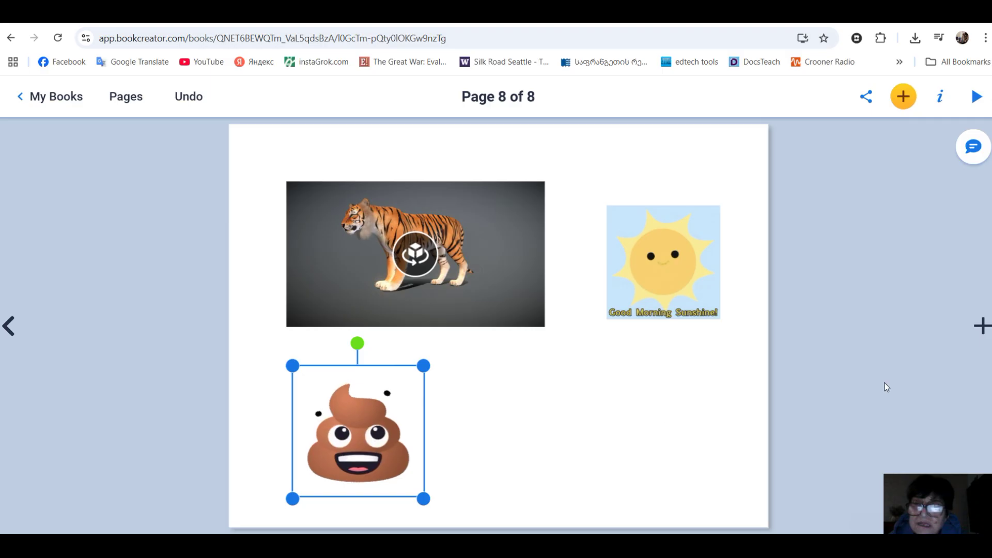
- Open the AI Image Generator app and enter "კერამიკა" as the image description
{"action": "left_click", "coordinate": [899, 107]}
{"action": "left_click", "coordinate": [959, 131]}
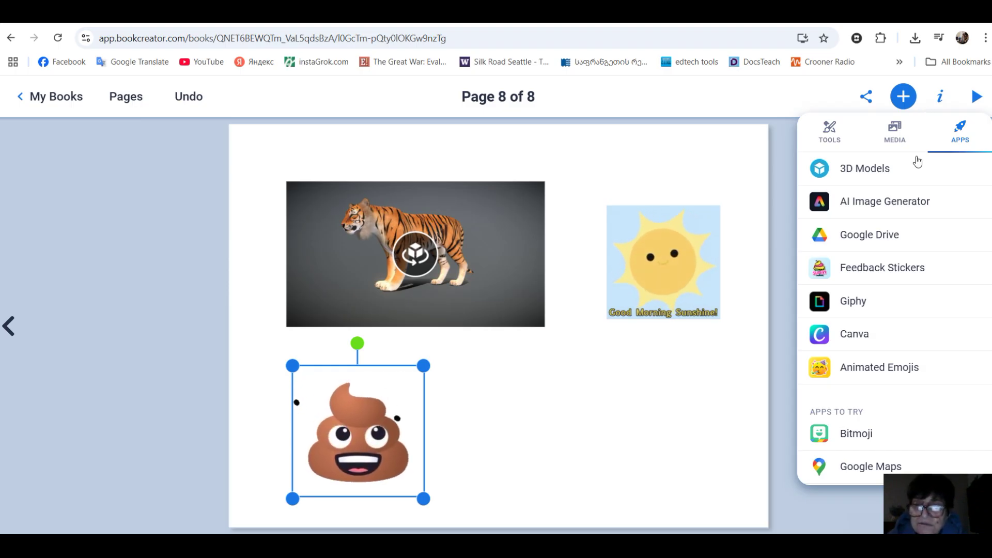
{"action": "left_click", "coordinate": [884, 205]}
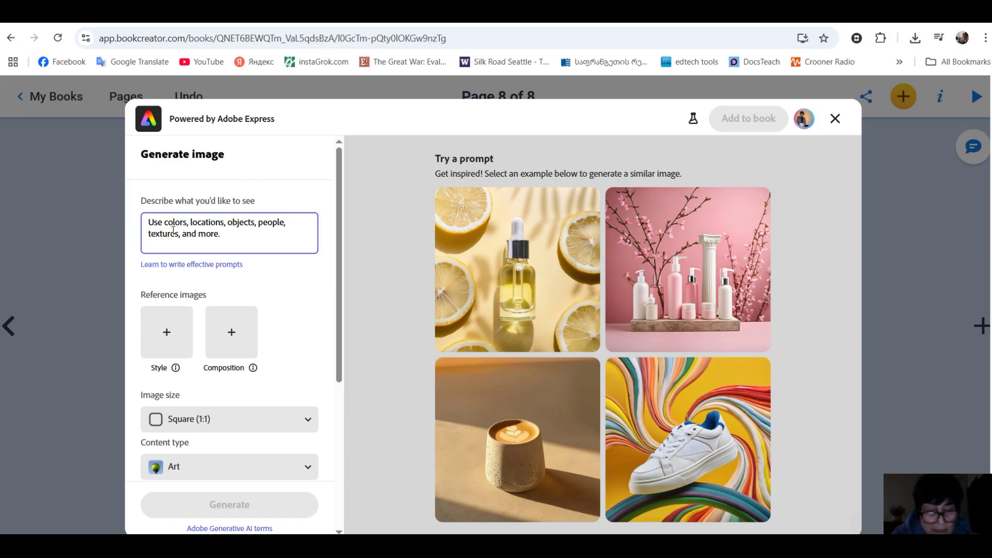
{"action": "type", "text": "ვ"}
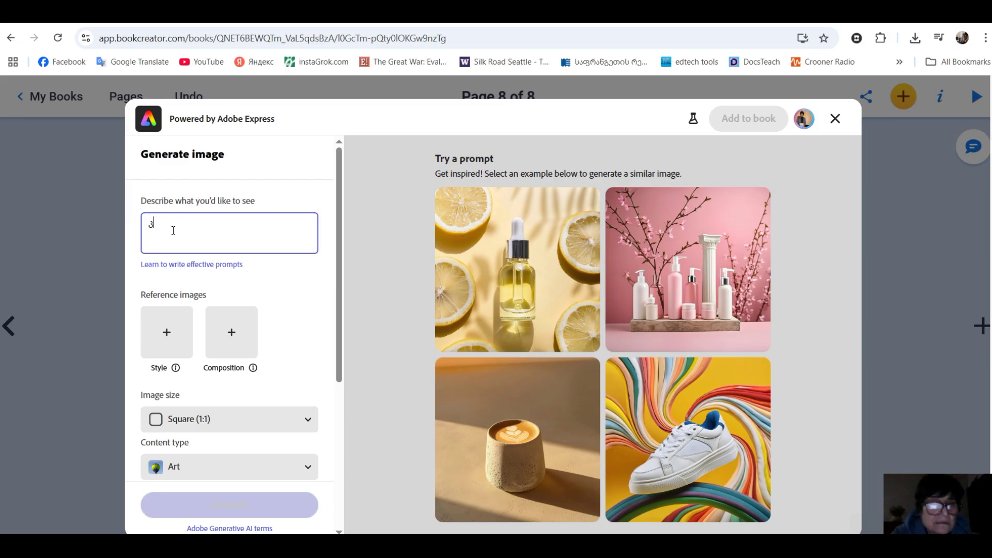
{"action": "type", "text": "ამიკა"}
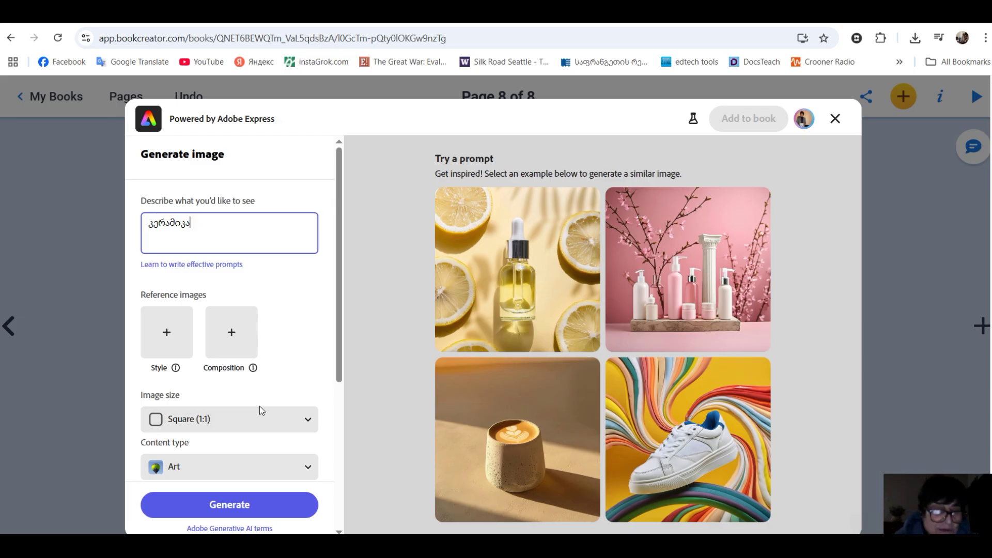
- Set the image size to Landscape (4:3) and the content type to Auto, and generate the images
{"action": "left_click", "coordinate": [309, 425]}
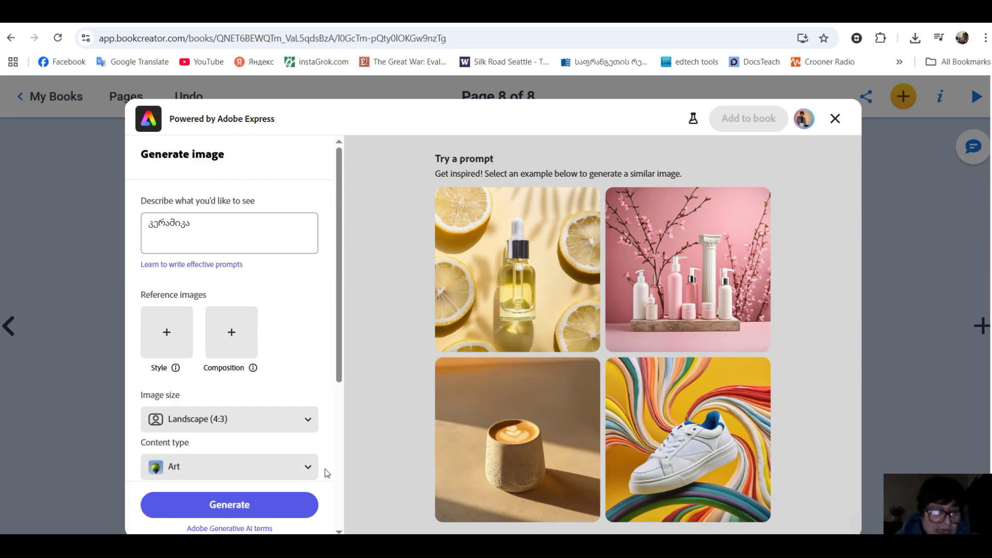
{"action": "left_click", "coordinate": [305, 468]}
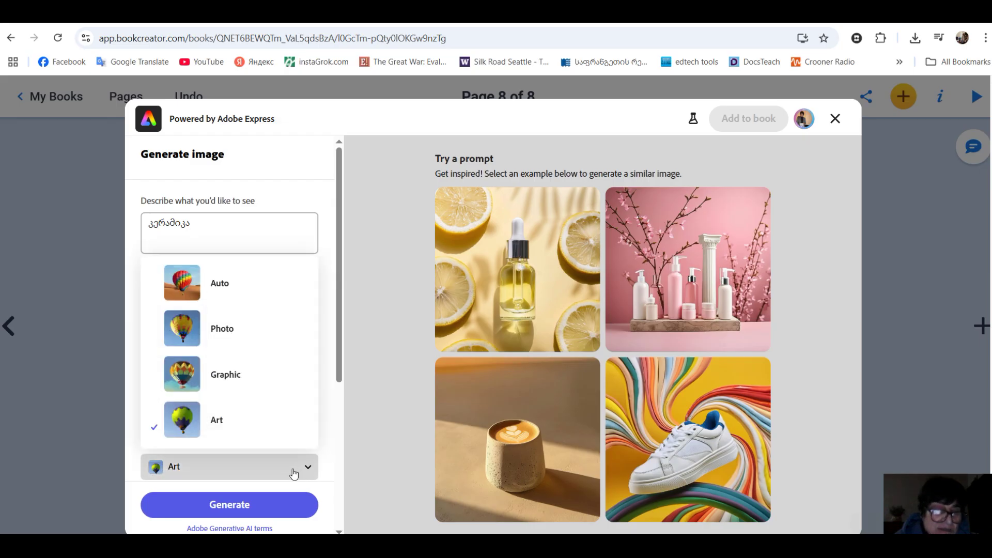
{"action": "scroll", "coordinate": [289, 402], "scroll_direction": "down", "scroll_amount": 1}
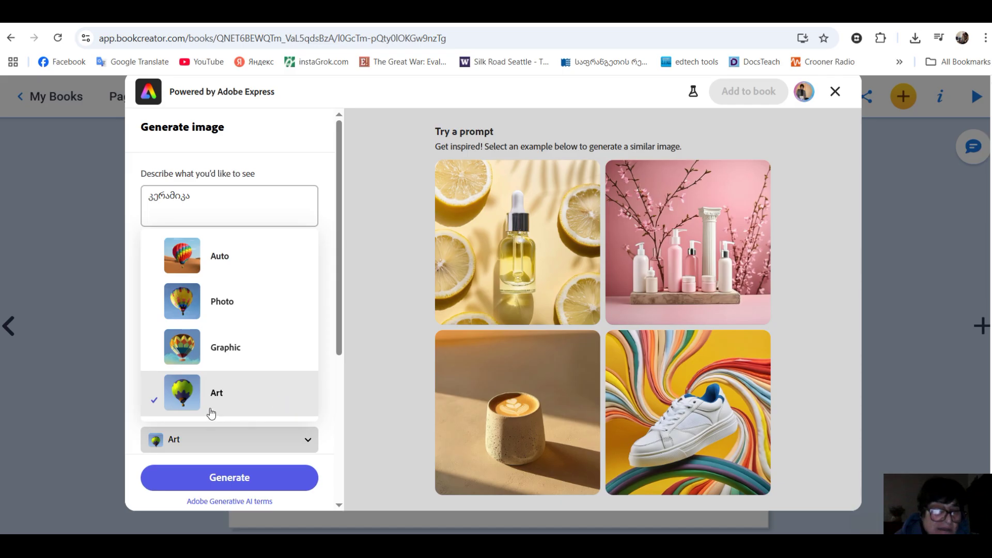
{"action": "left_click", "coordinate": [252, 260]}
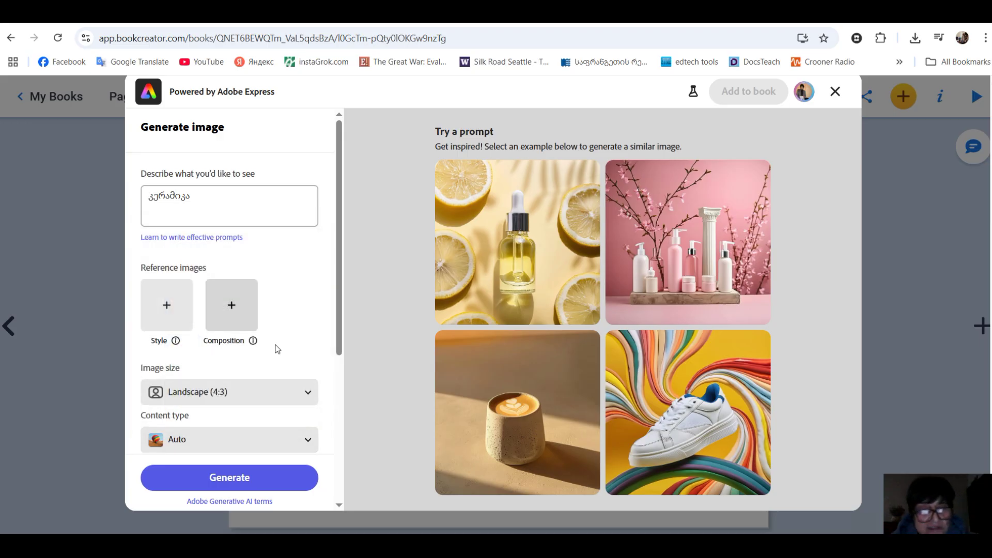
{"action": "left_click", "coordinate": [219, 478]}
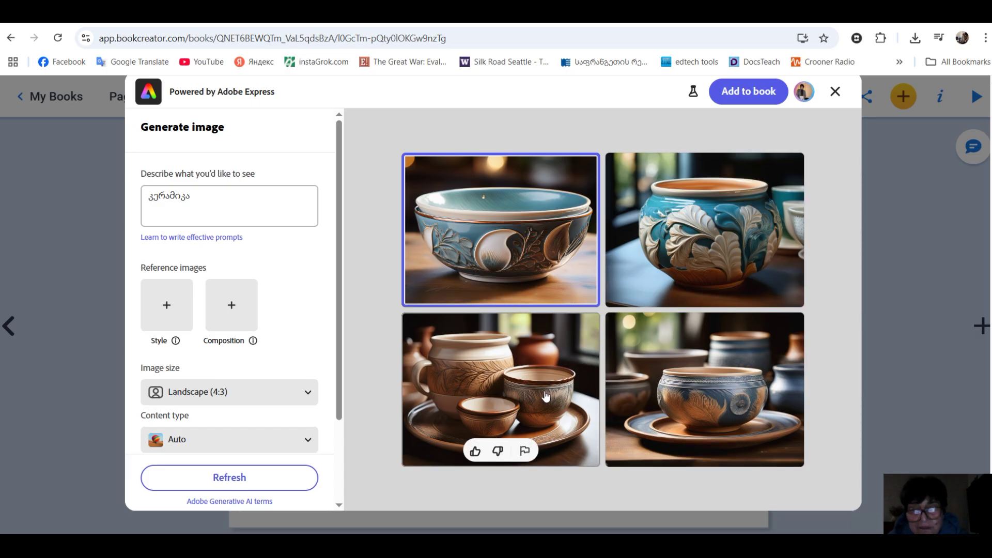
- Add the generated image of pottery on a round tray to page 8 and shrink it to about 340 × 265 px beside the emoji
{"action": "left_click", "coordinate": [551, 376]}
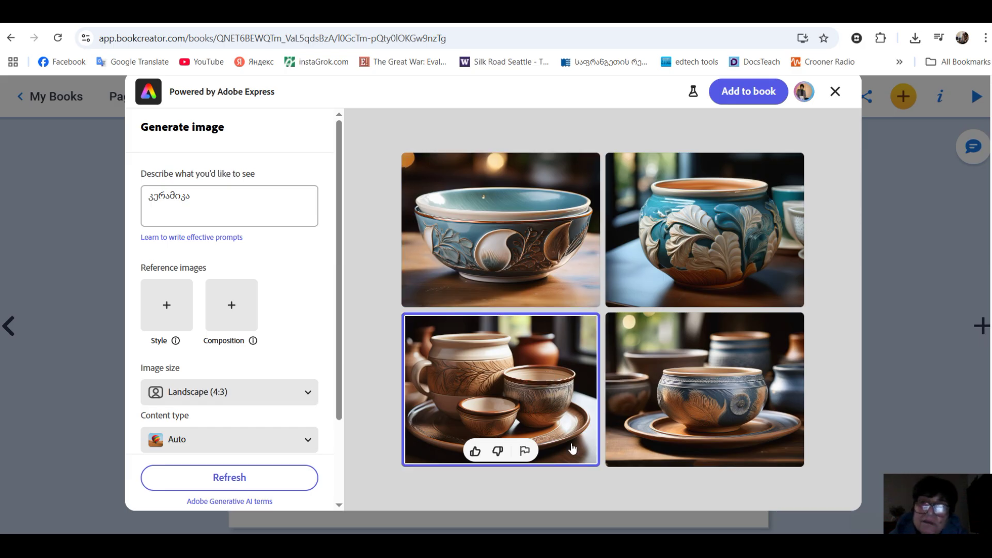
{"action": "left_click", "coordinate": [758, 94]}
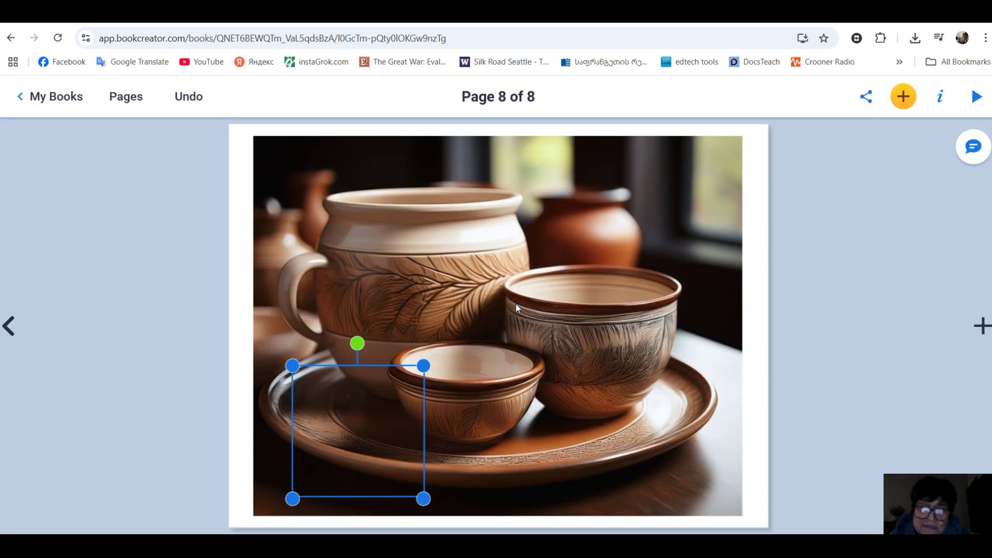
{"action": "left_click", "coordinate": [352, 230]}
{"action": "left_click_drag", "start_coordinate": [255, 135], "coordinate": [542, 356]}
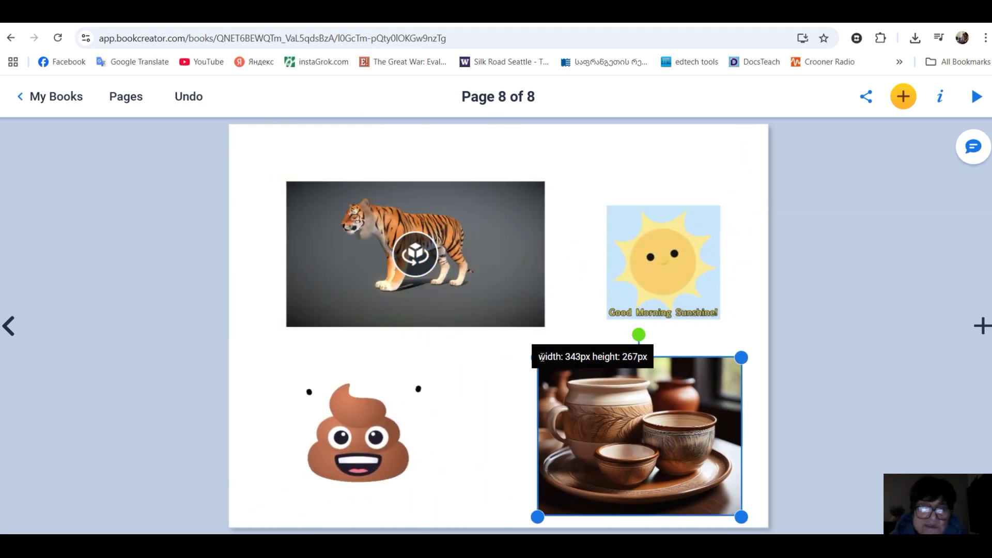
{"action": "left_click_drag", "start_coordinate": [602, 417], "coordinate": [530, 425]}
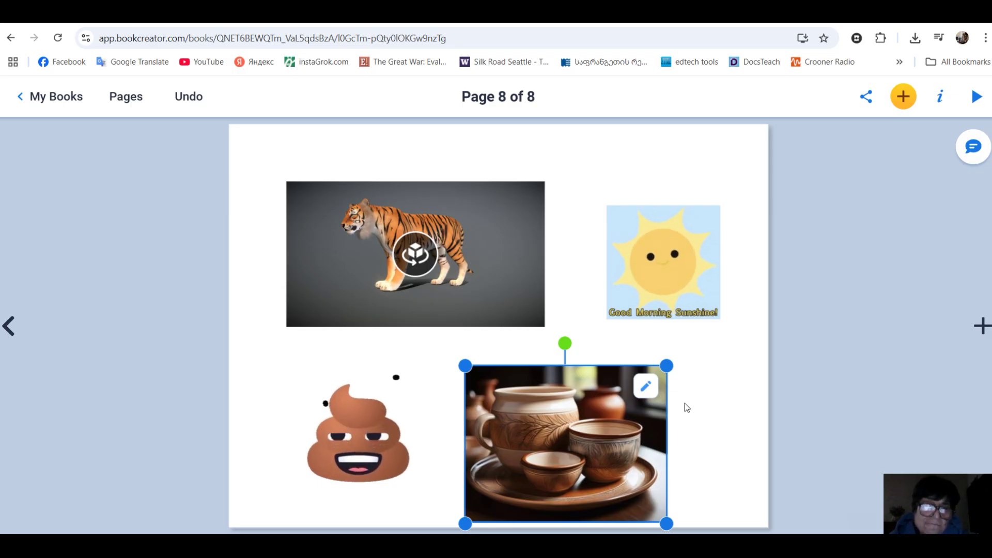
- Open the Google Drive app to choose a file for page 8
{"action": "left_click", "coordinate": [903, 100]}
{"action": "left_click", "coordinate": [962, 134]}
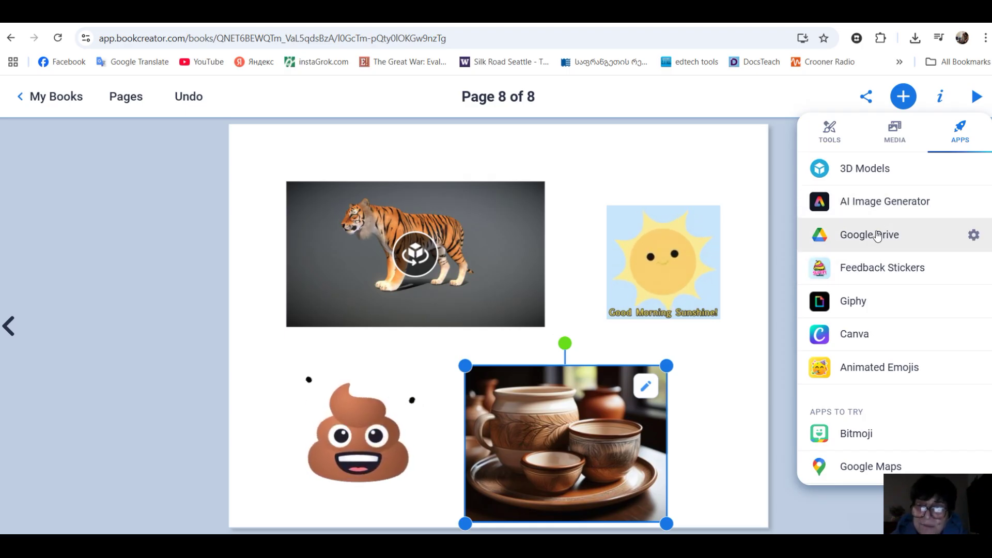
{"action": "left_click", "coordinate": [902, 235]}
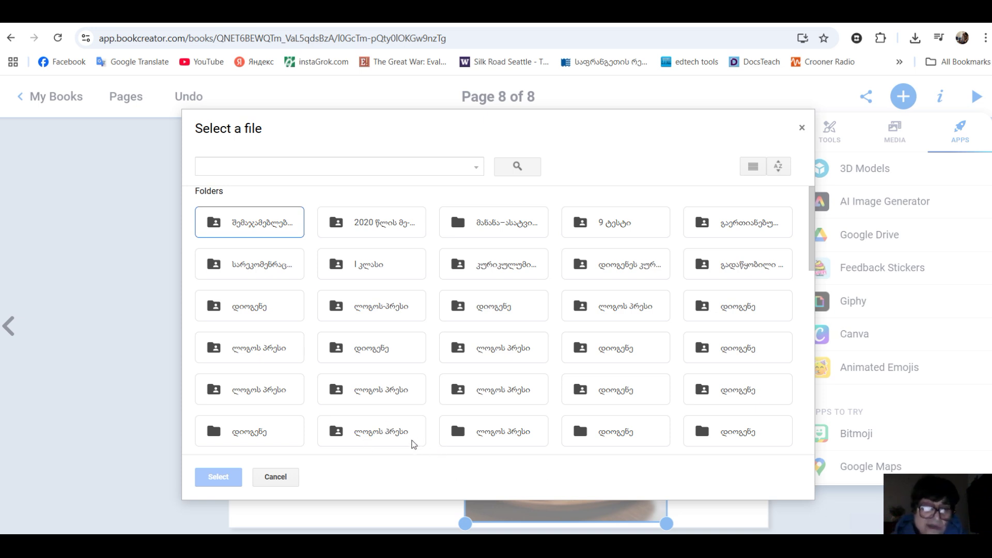
- Look through the Google Drive folders for a file to insert
{"action": "scroll", "coordinate": [408, 326], "scroll_direction": "down", "scroll_amount": 4}
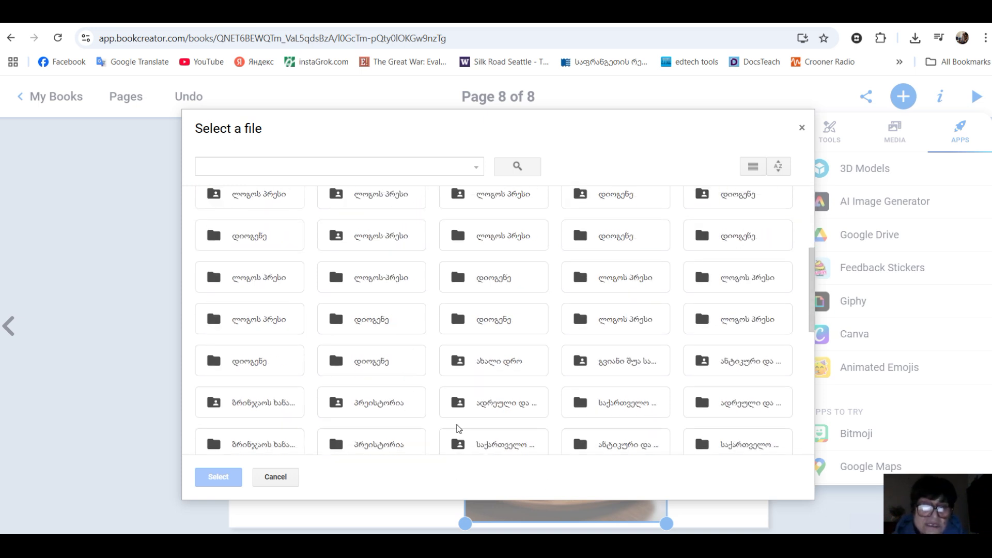
{"action": "scroll", "coordinate": [464, 402], "scroll_direction": "up", "scroll_amount": 4}
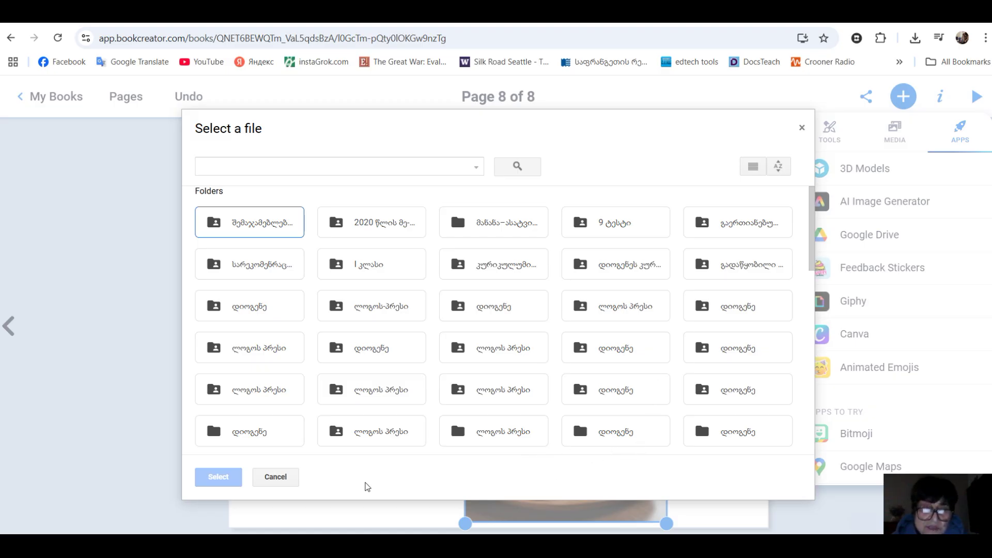
{"action": "scroll", "coordinate": [386, 437], "scroll_direction": "down", "scroll_amount": 5}
{"action": "scroll", "coordinate": [295, 398], "scroll_direction": "down", "scroll_amount": 8}
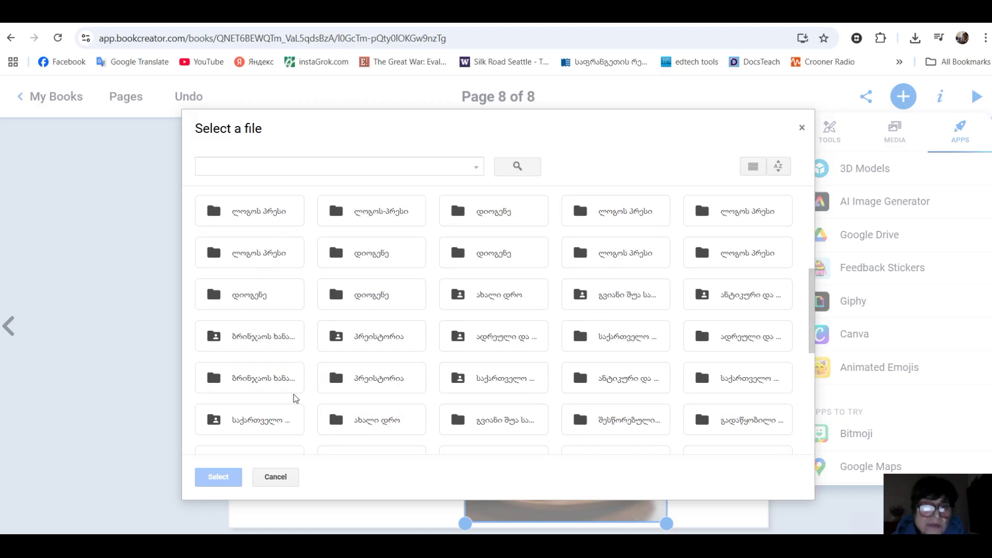
{"action": "scroll", "coordinate": [331, 423], "scroll_direction": "down", "scroll_amount": 5}
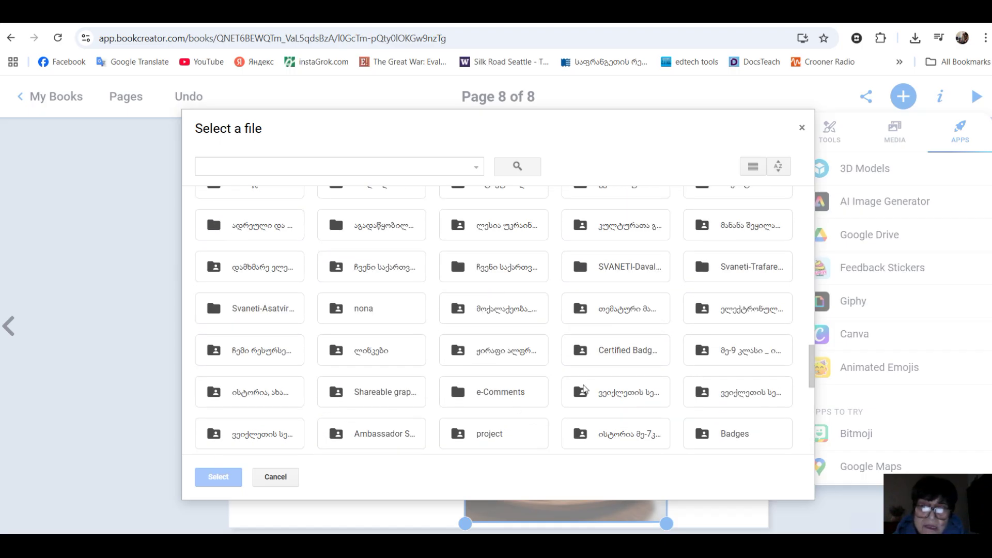
{"action": "scroll", "coordinate": [567, 377], "scroll_direction": "up", "scroll_amount": 5}
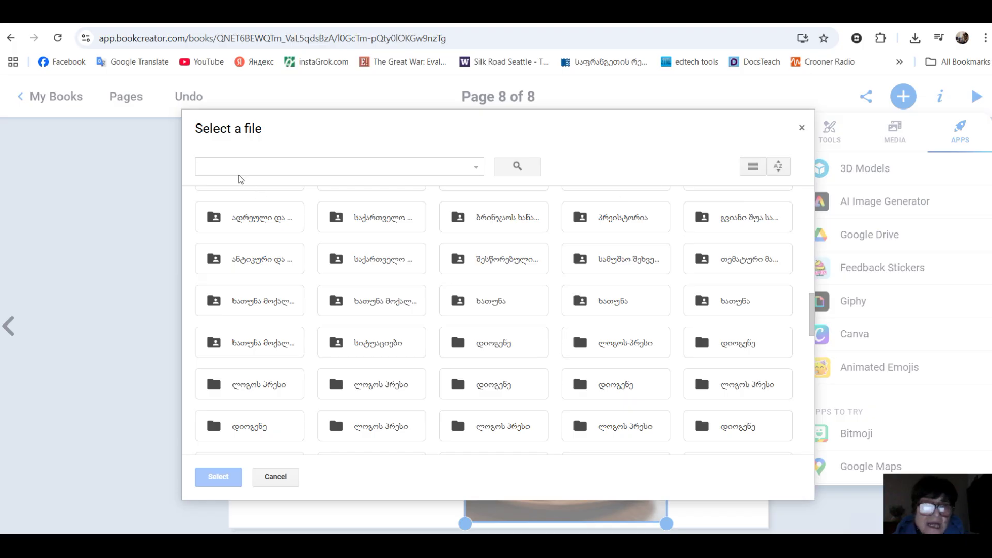
{"action": "left_click", "coordinate": [254, 164]}
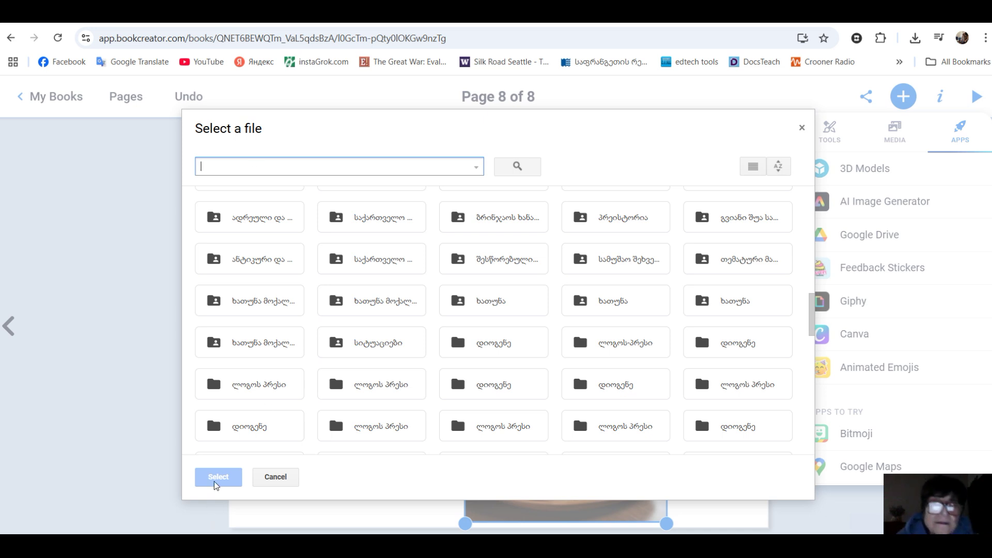
{"action": "scroll", "coordinate": [492, 241], "scroll_direction": "up", "scroll_amount": 1}
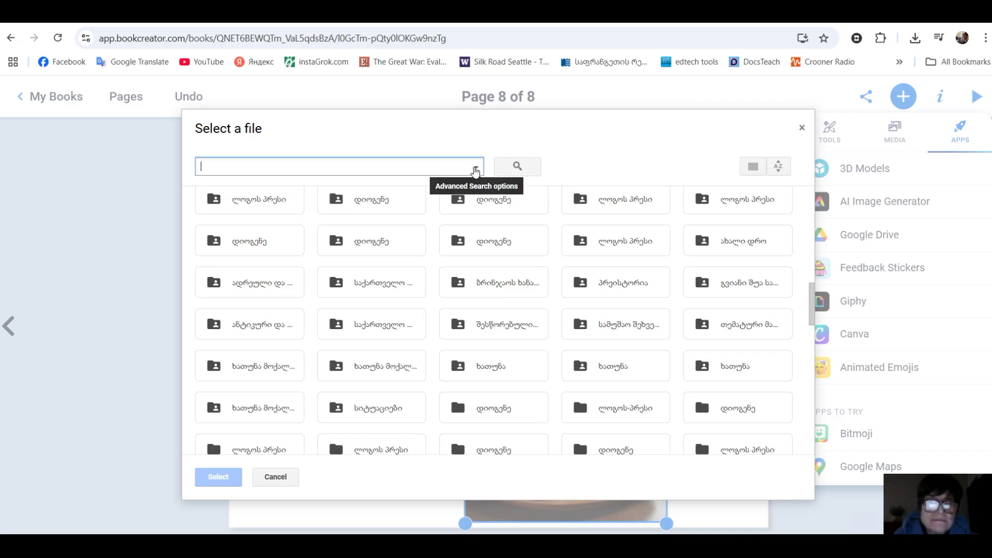
- Try filtering the Drive files by the Presentations type, browse the folders, and clear the filter
{"action": "left_click", "coordinate": [476, 167]}
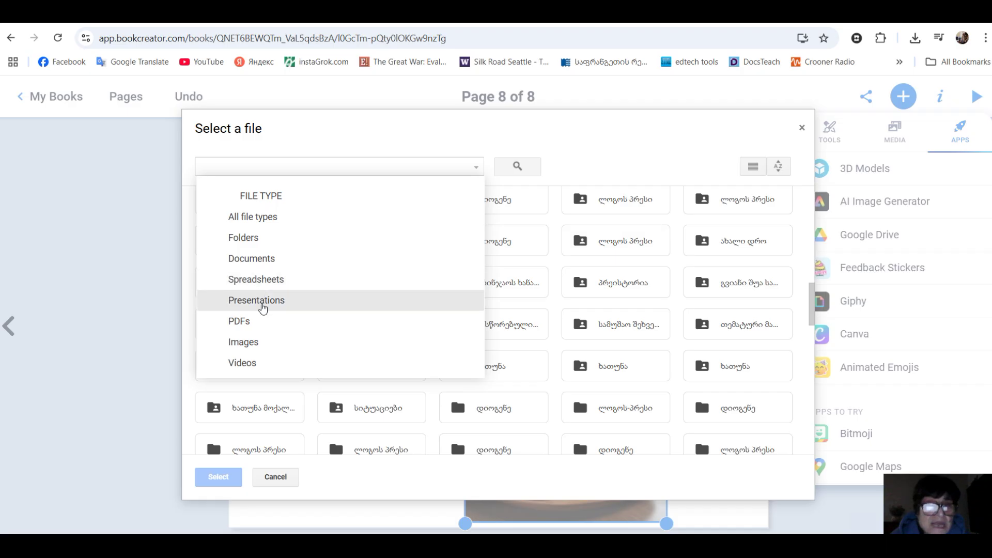
{"action": "left_click", "coordinate": [268, 305]}
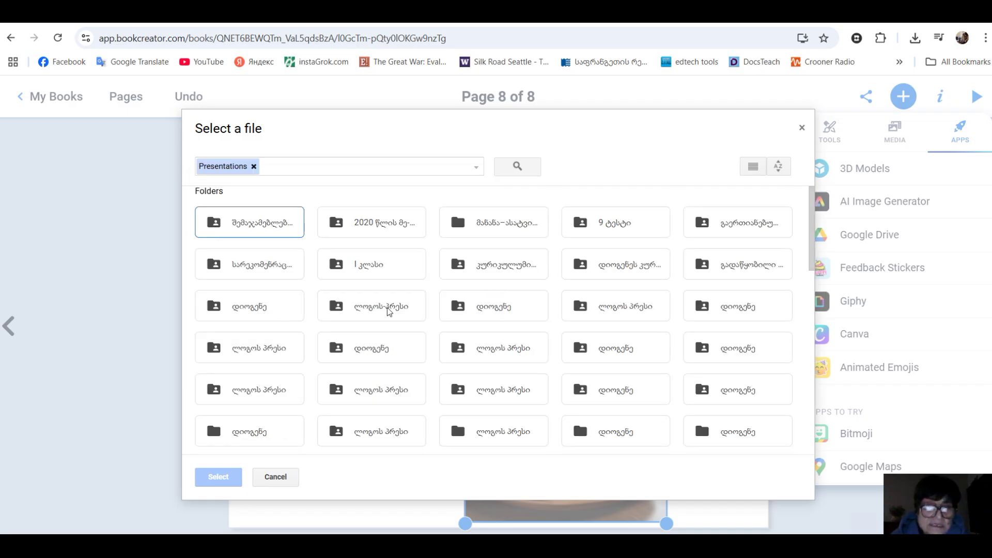
{"action": "scroll", "coordinate": [390, 312], "scroll_direction": "down", "scroll_amount": 10}
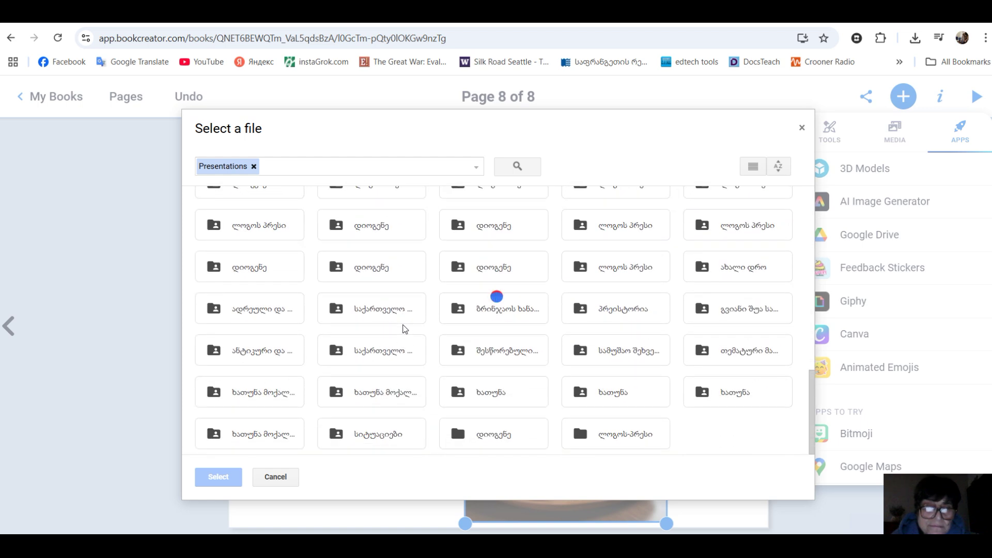
{"action": "scroll", "coordinate": [411, 352], "scroll_direction": "up", "scroll_amount": 10}
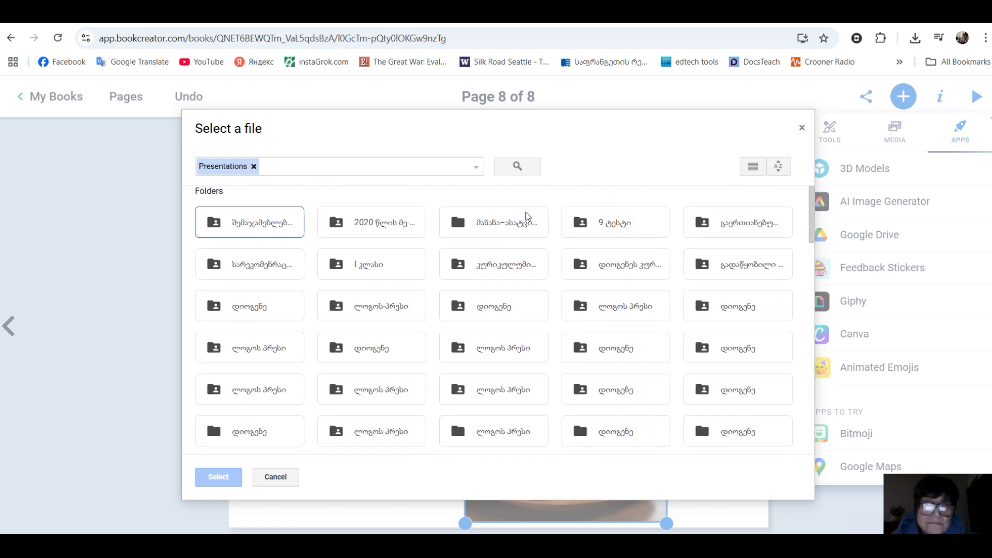
{"action": "left_click", "coordinate": [517, 167]}
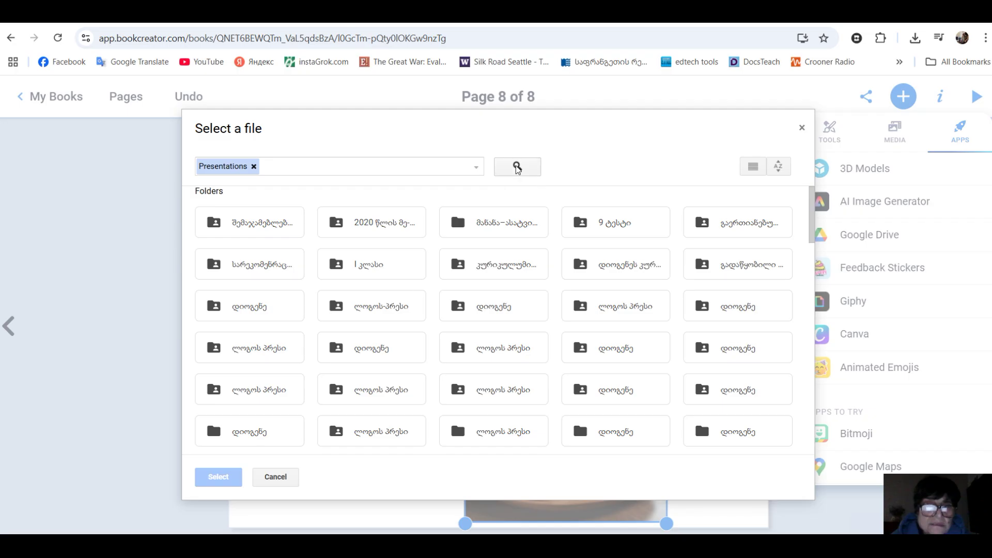
{"action": "left_click", "coordinate": [368, 169]}
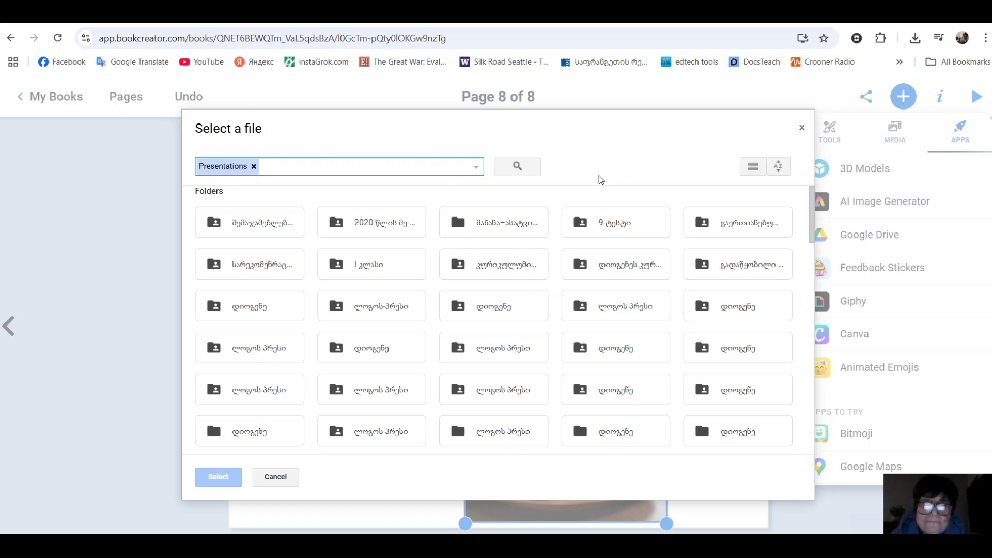
{"action": "scroll", "coordinate": [408, 279], "scroll_direction": "down", "scroll_amount": 10}
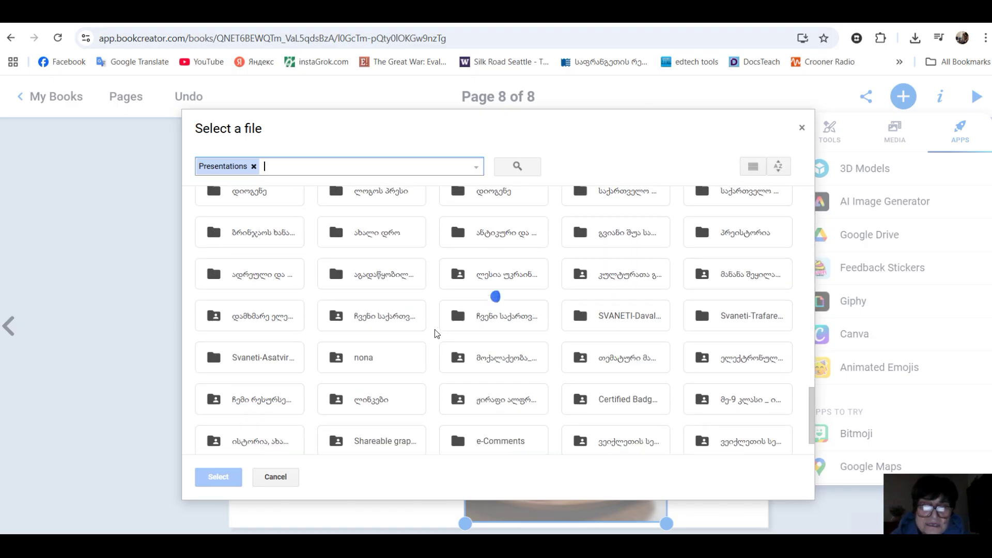
{"action": "scroll", "coordinate": [391, 356], "scroll_direction": "up", "scroll_amount": 5}
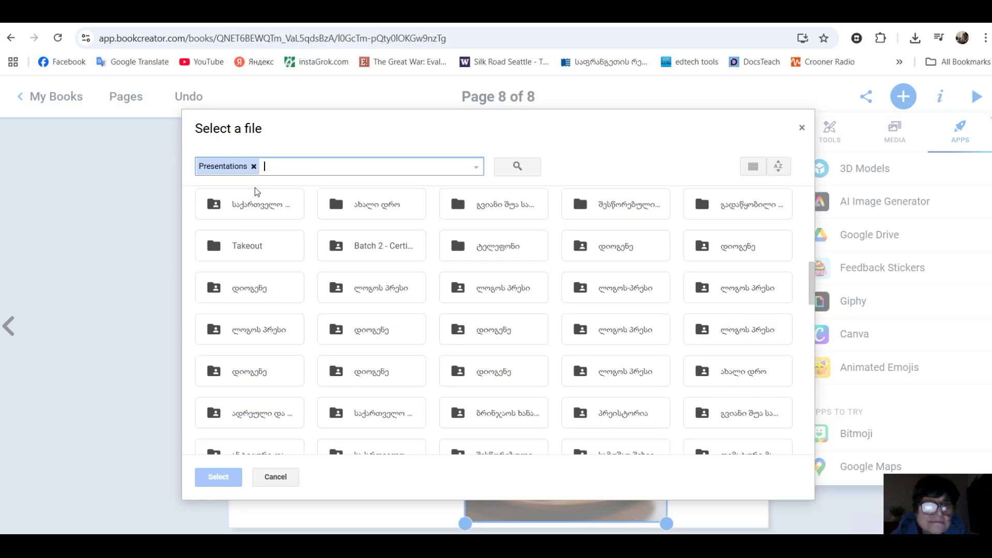
{"action": "left_click", "coordinate": [254, 167]}
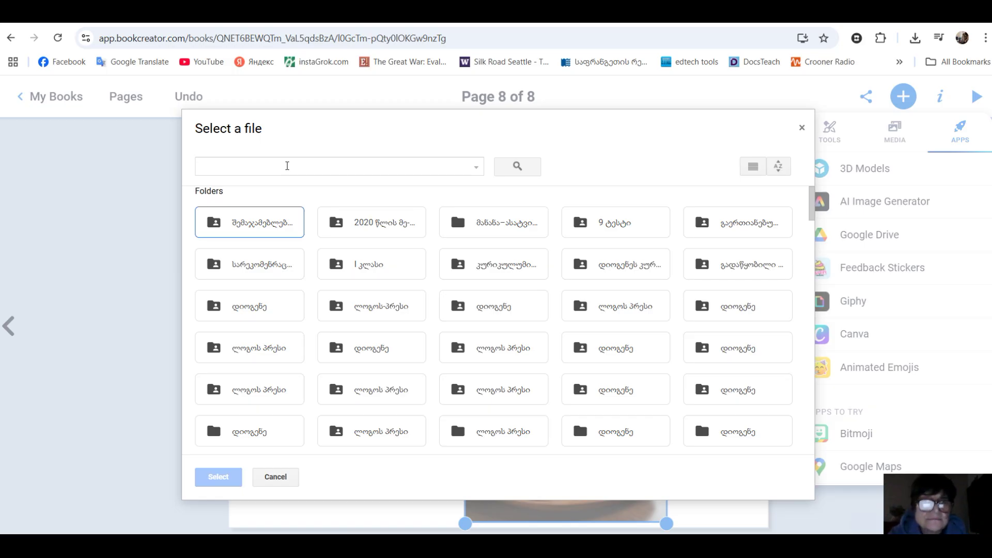
- Search Google Drive for "PPT" and insert the first PowerPoint file, "რომის იმპერია", into page 8
{"action": "left_click", "coordinate": [280, 169]}
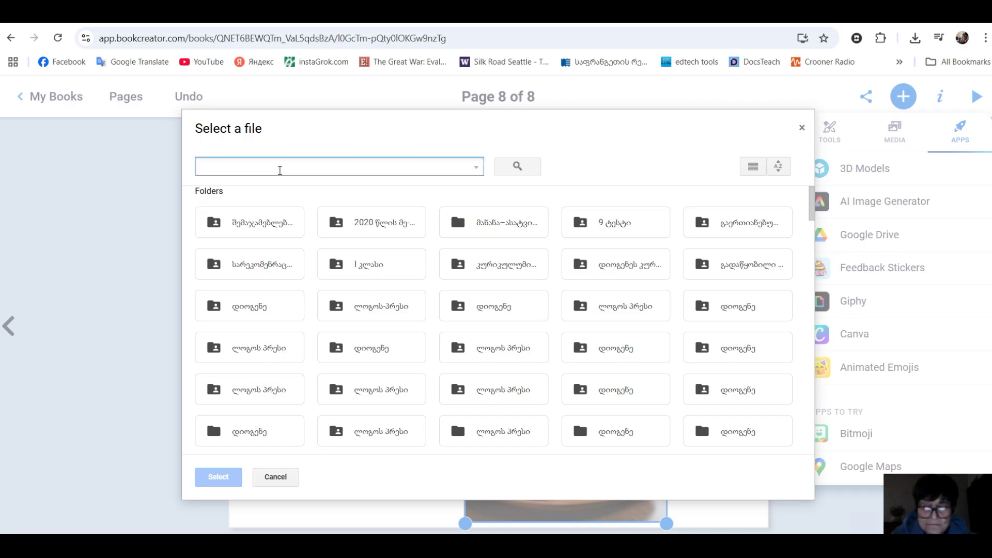
{"action": "type", "text": "PP"}
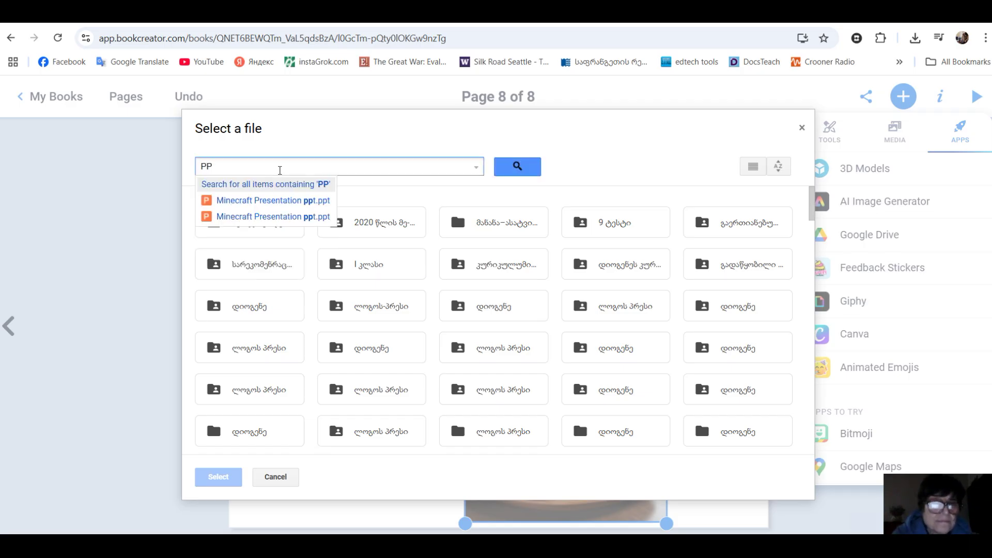
{"action": "type", "text": "T"}
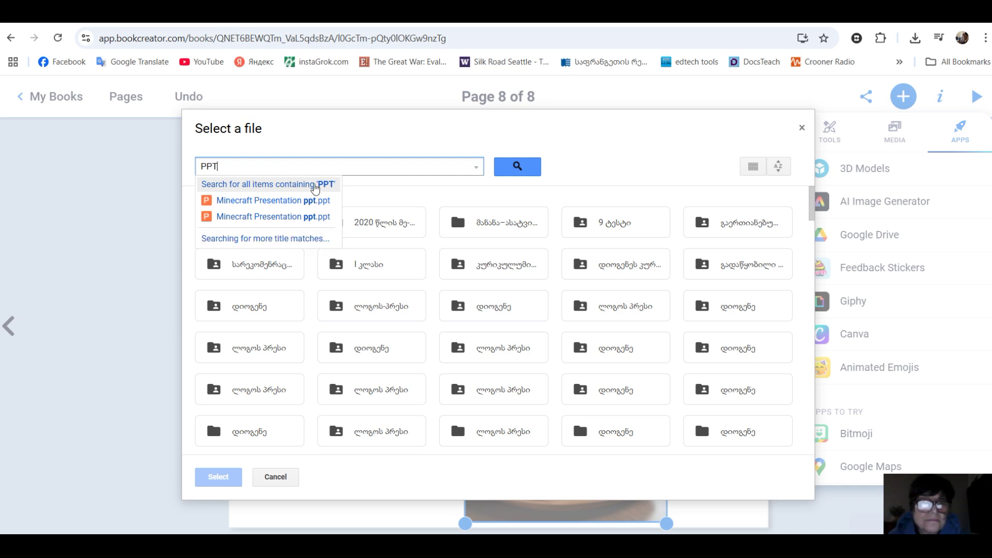
{"action": "left_click", "coordinate": [519, 166]}
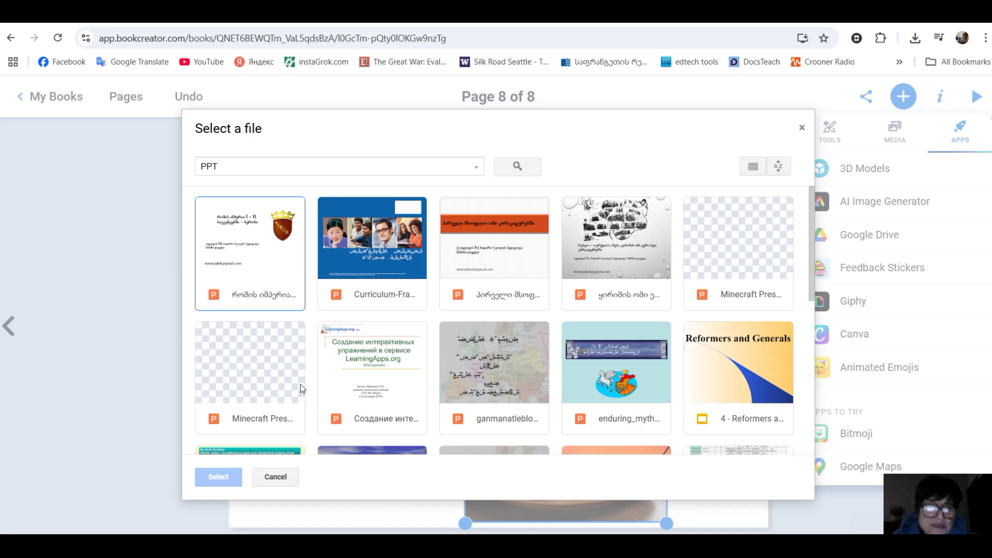
{"action": "left_click", "coordinate": [254, 258]}
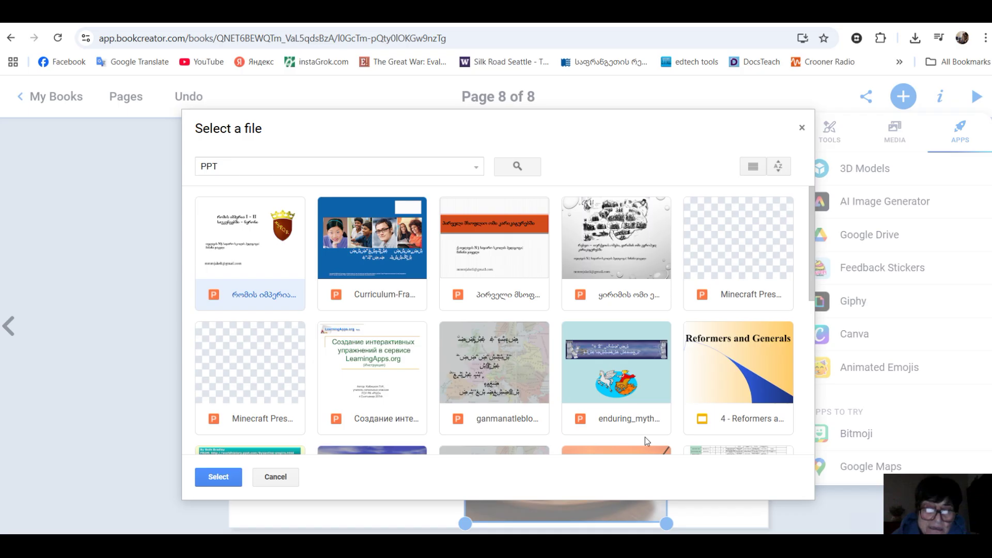
{"action": "left_click", "coordinate": [219, 477]}
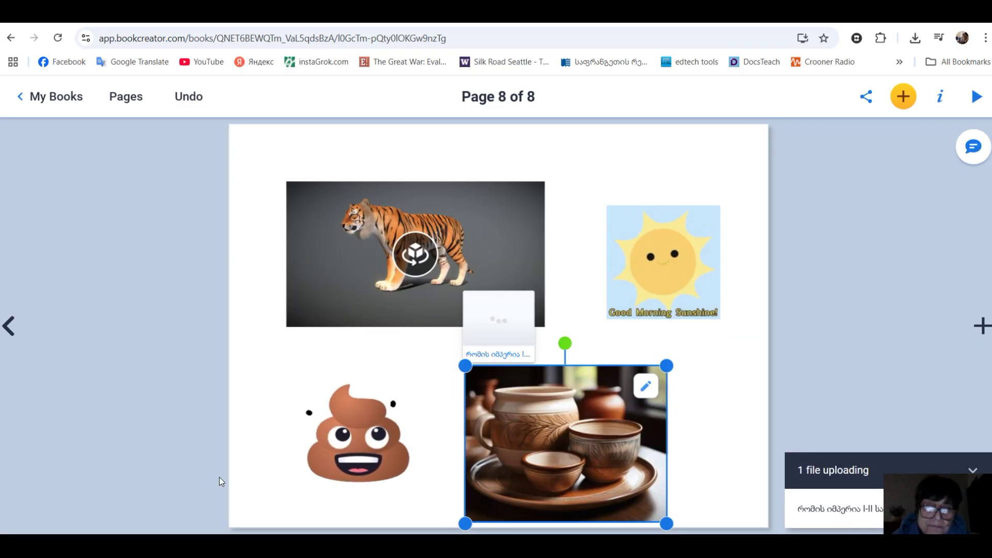
- Shift the emoji and the pottery image to the left and place the PowerPoint file beside the pottery, below the sun GIF
{"action": "left_click", "coordinate": [362, 442]}
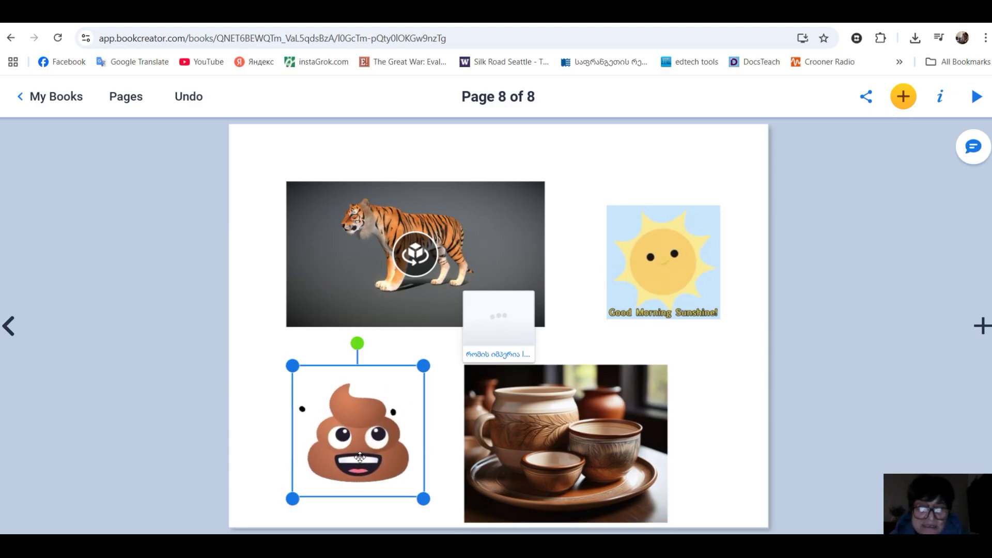
{"action": "left_click_drag", "start_coordinate": [361, 442], "coordinate": [335, 441]}
{"action": "left_click_drag", "start_coordinate": [525, 436], "coordinate": [471, 436]}
{"action": "left_click", "coordinate": [485, 314]}
{"action": "left_click_drag", "start_coordinate": [486, 314], "coordinate": [712, 401]}
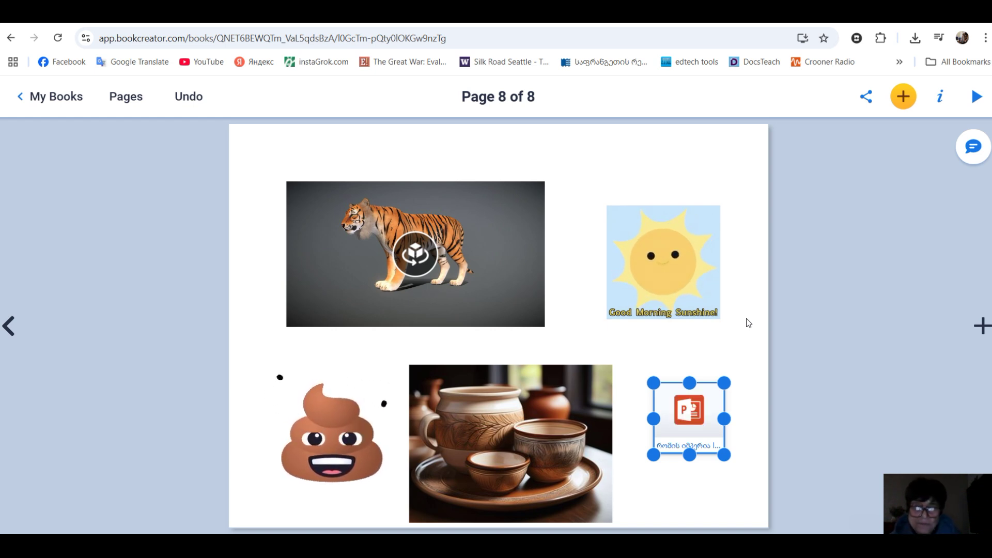
{"action": "left_click", "coordinate": [704, 486]}
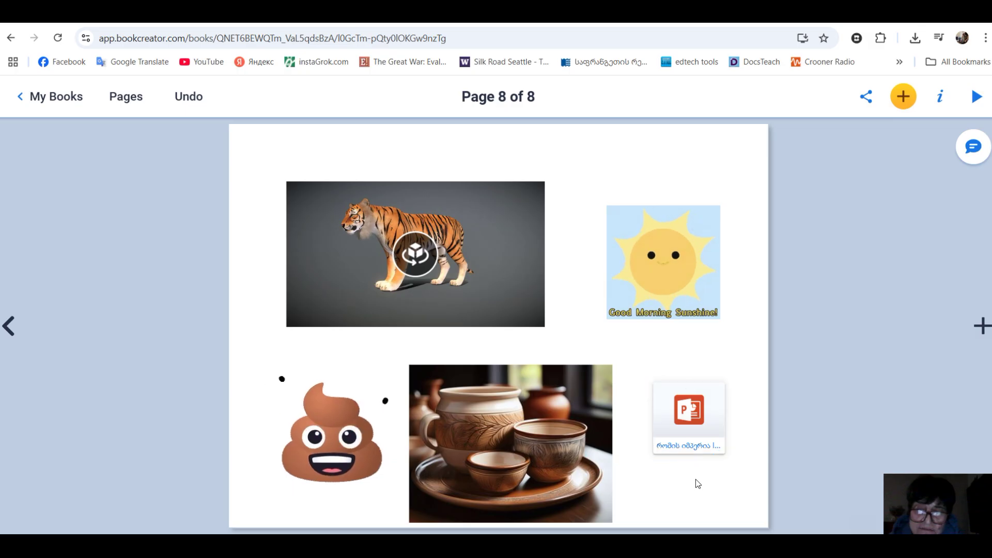
- Try opening the inserted PowerPoint file from page 8, and cancel saving it to the computer
{"action": "left_click", "coordinate": [694, 413]}
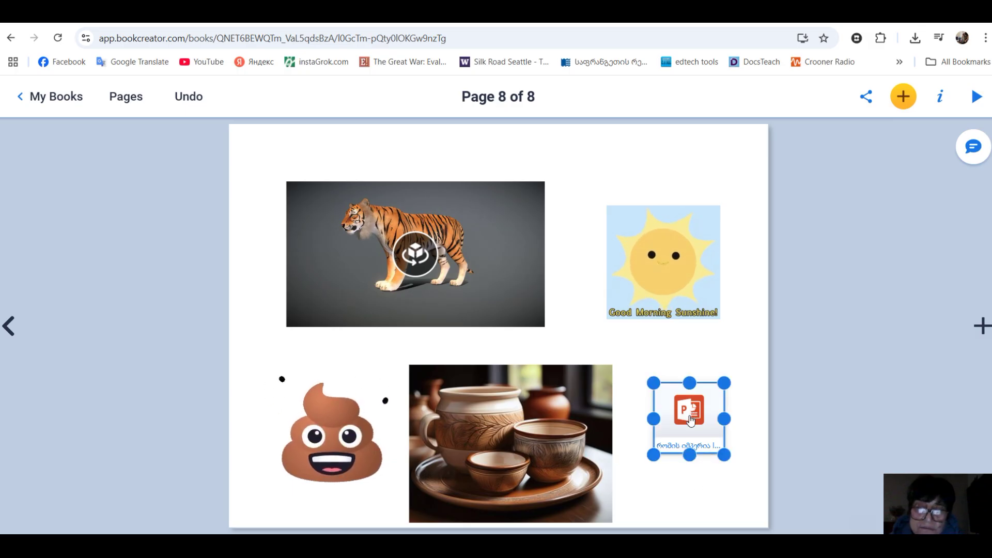
{"action": "left_click", "coordinate": [693, 415]}
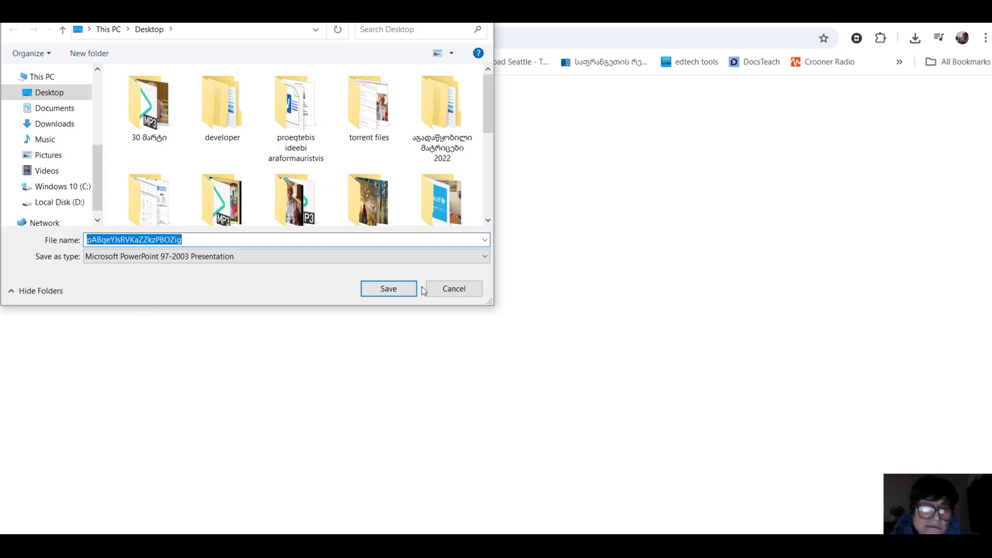
{"action": "left_click", "coordinate": [461, 292]}
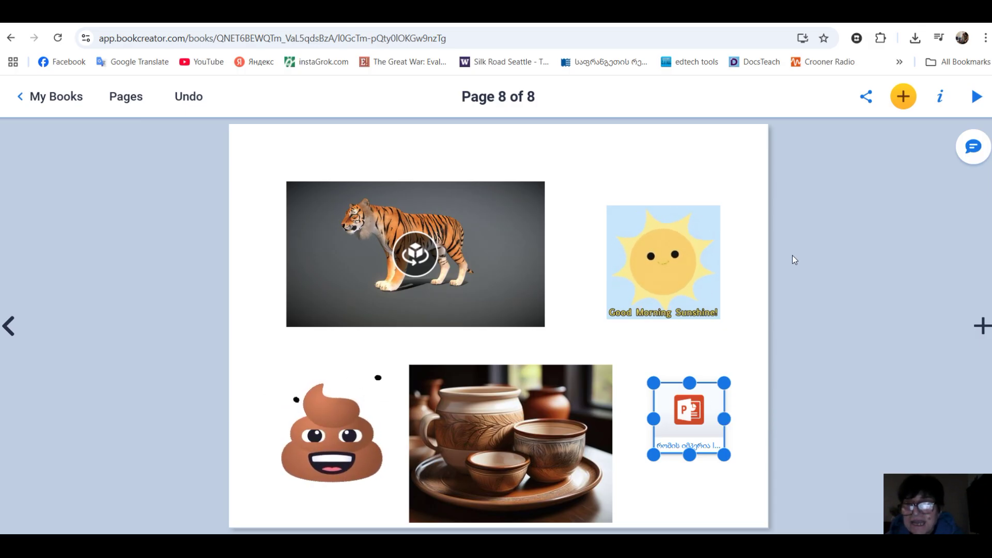
{"action": "left_click", "coordinate": [899, 101]}
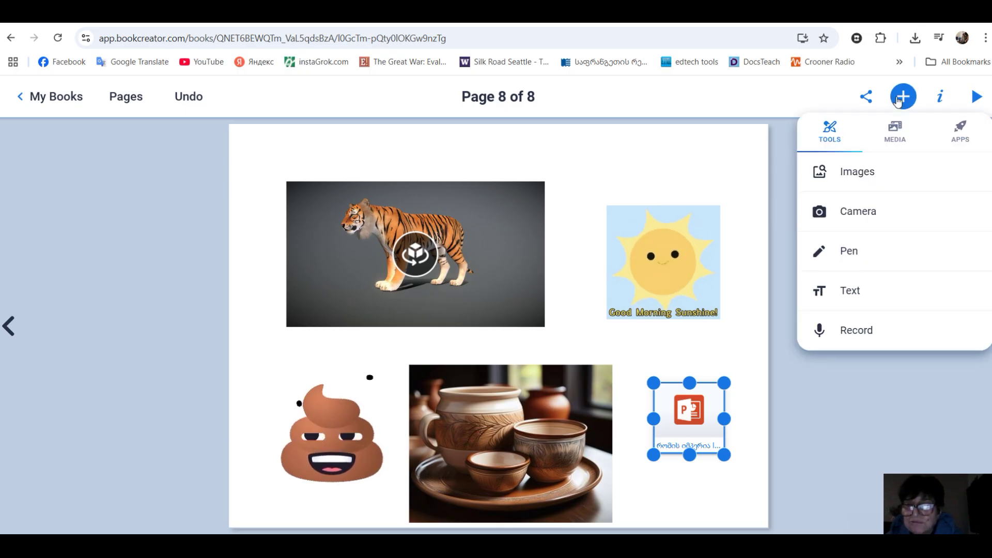
{"action": "left_click", "coordinate": [896, 137]}
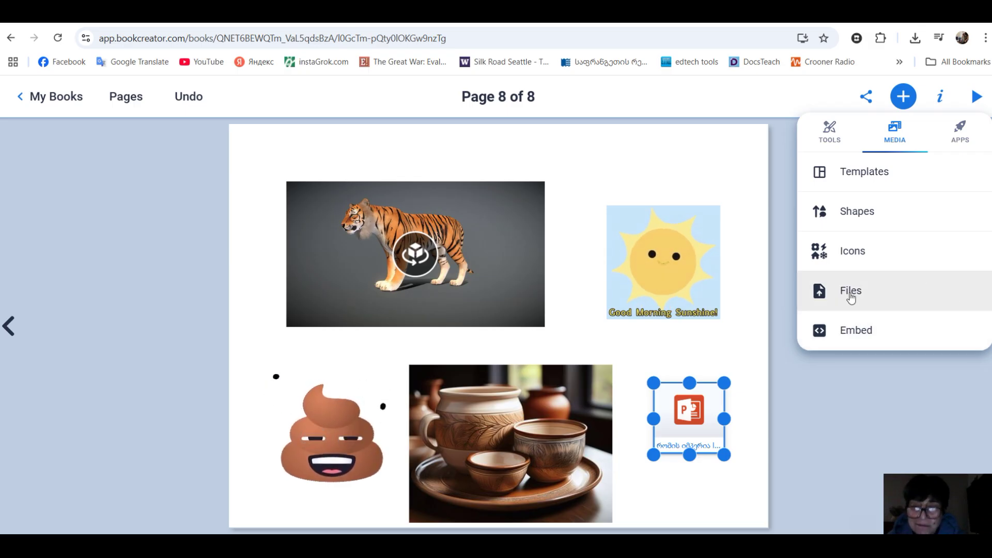
{"action": "left_click", "coordinate": [751, 505]}
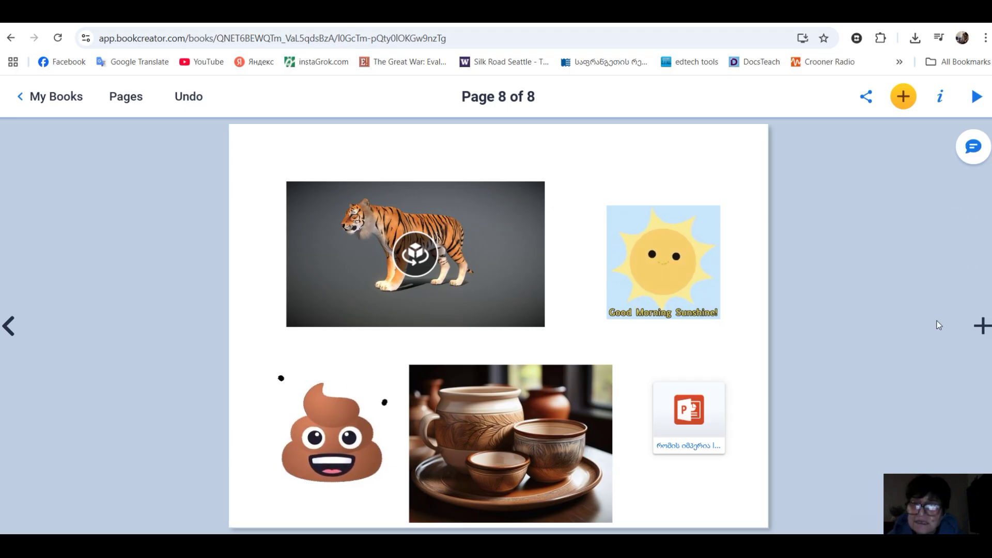
- Add page 9 to the book and browse the Feedback Stickers categories, including Earth Day and End of Year
{"action": "left_click", "coordinate": [985, 328]}
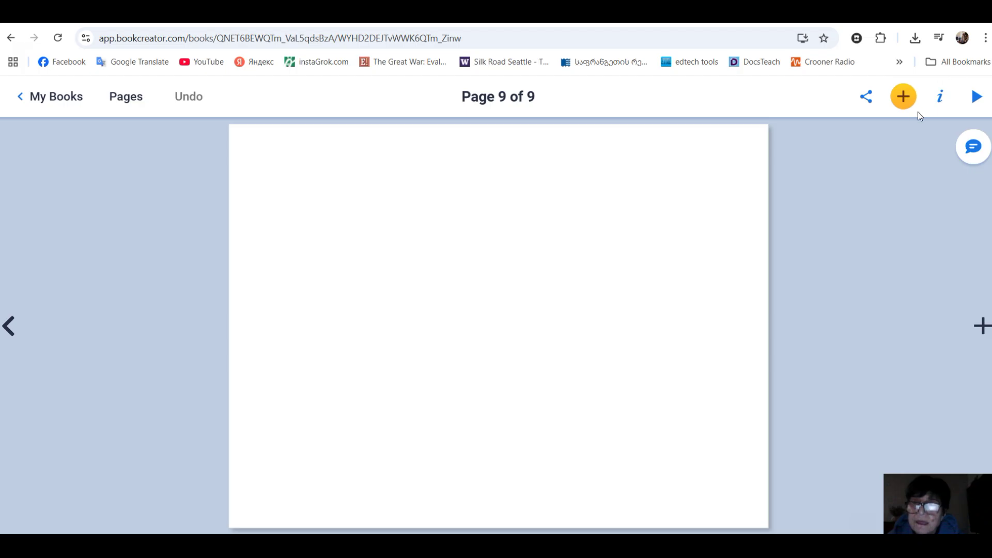
{"action": "left_click", "coordinate": [904, 98]}
{"action": "left_click", "coordinate": [964, 140]}
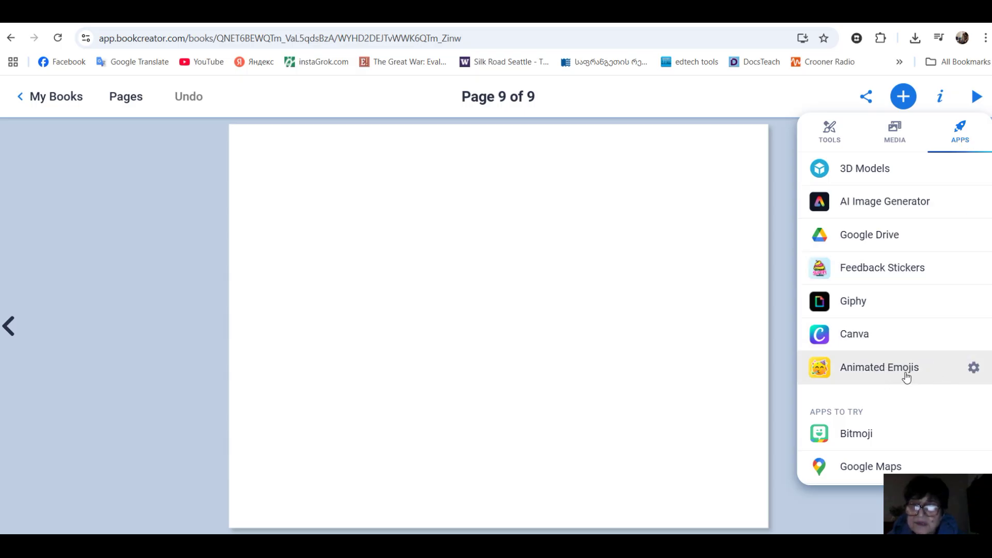
{"action": "left_click", "coordinate": [897, 272]}
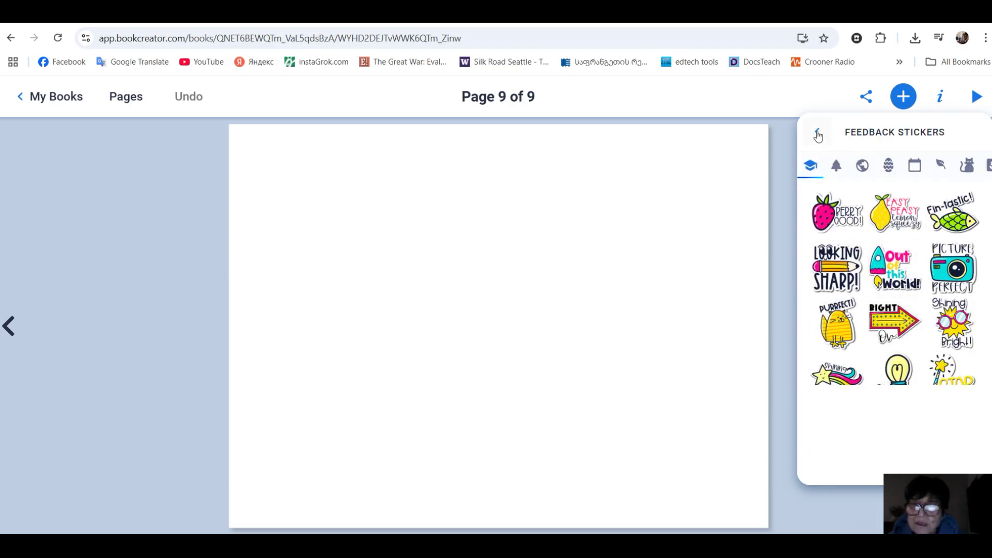
{"action": "left_click", "coordinate": [836, 167]}
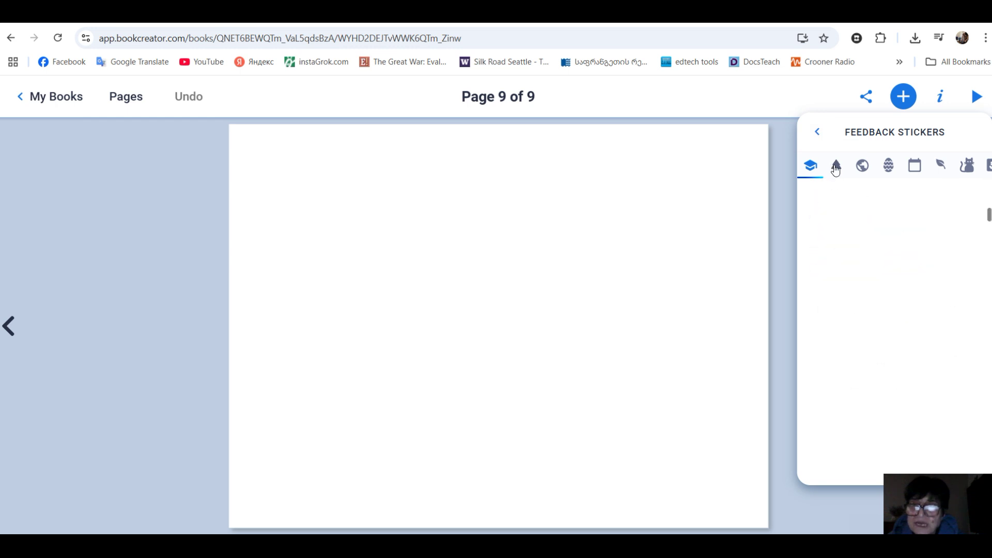
{"action": "left_click", "coordinate": [864, 168]}
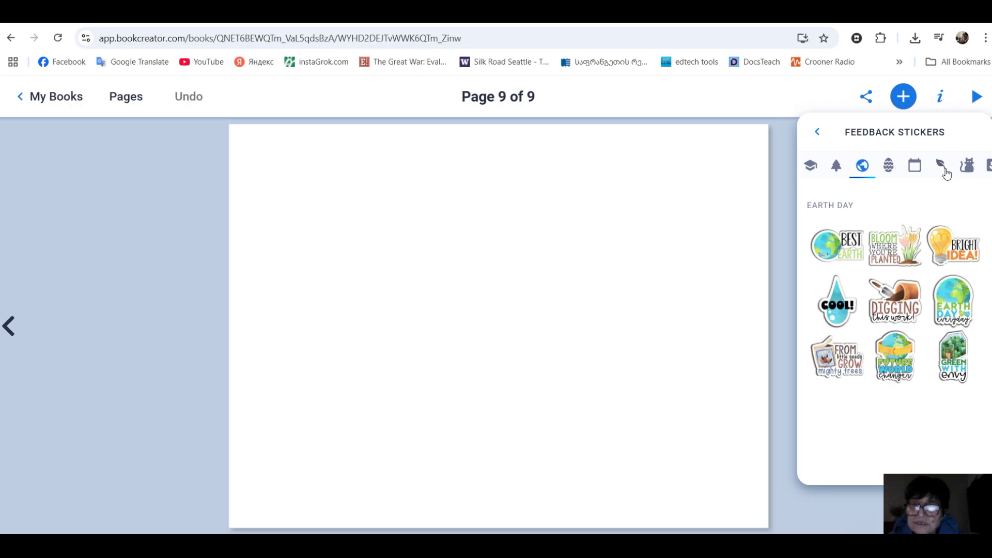
{"action": "left_click", "coordinate": [914, 170]}
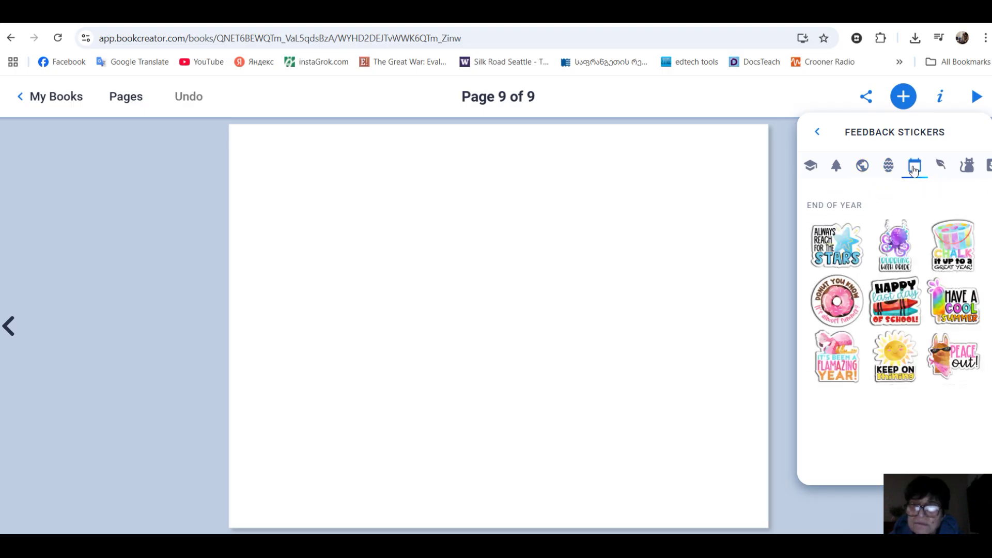
{"action": "left_click", "coordinate": [815, 133]}
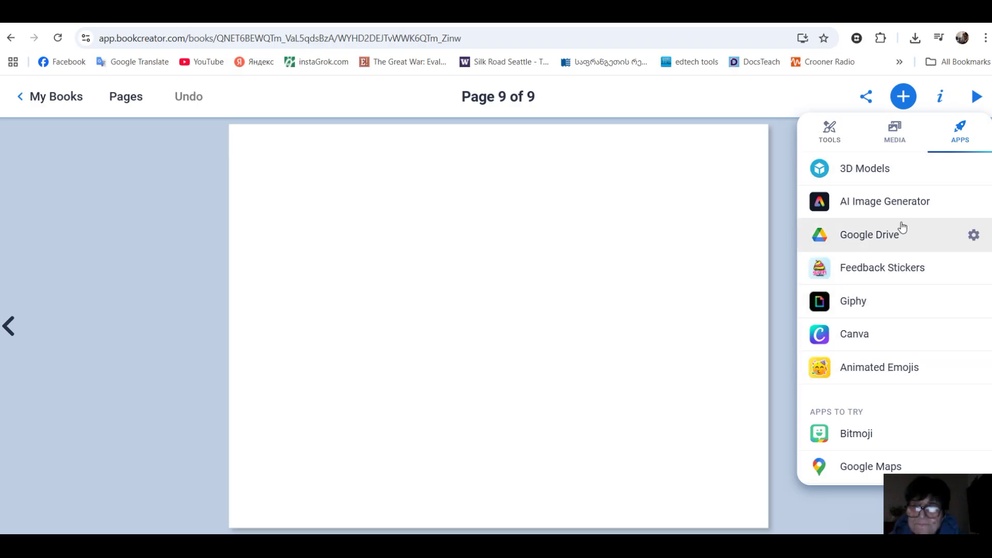
- Insert the "Brewing up success!" sticker from the Halloween feedback stickers into page 9
{"action": "left_click", "coordinate": [918, 272]}
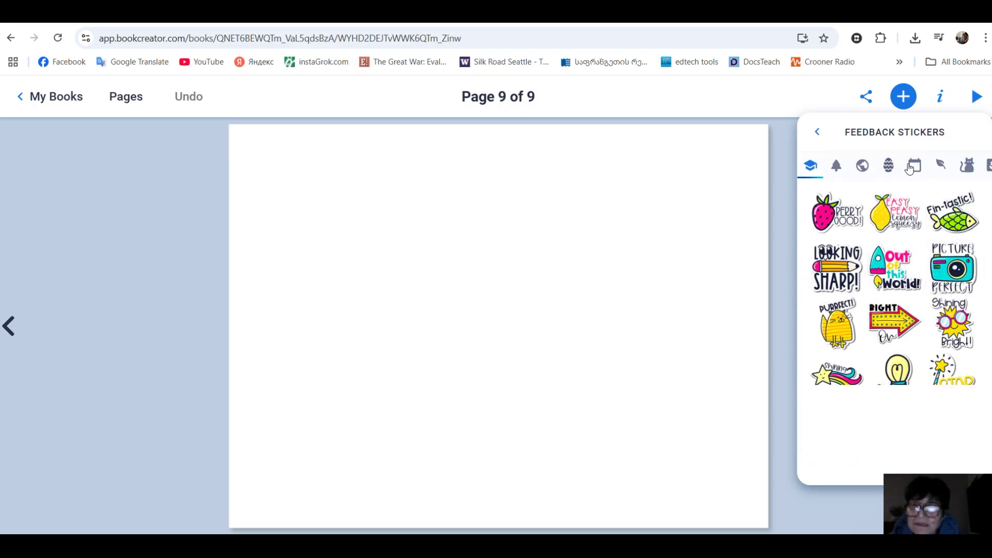
{"action": "left_click", "coordinate": [968, 170]}
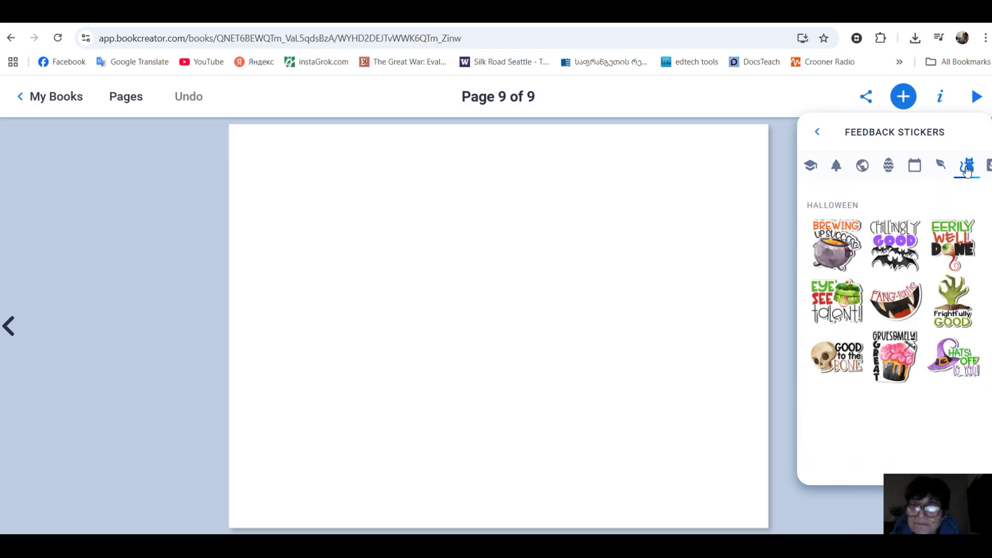
{"action": "left_click", "coordinate": [839, 249]}
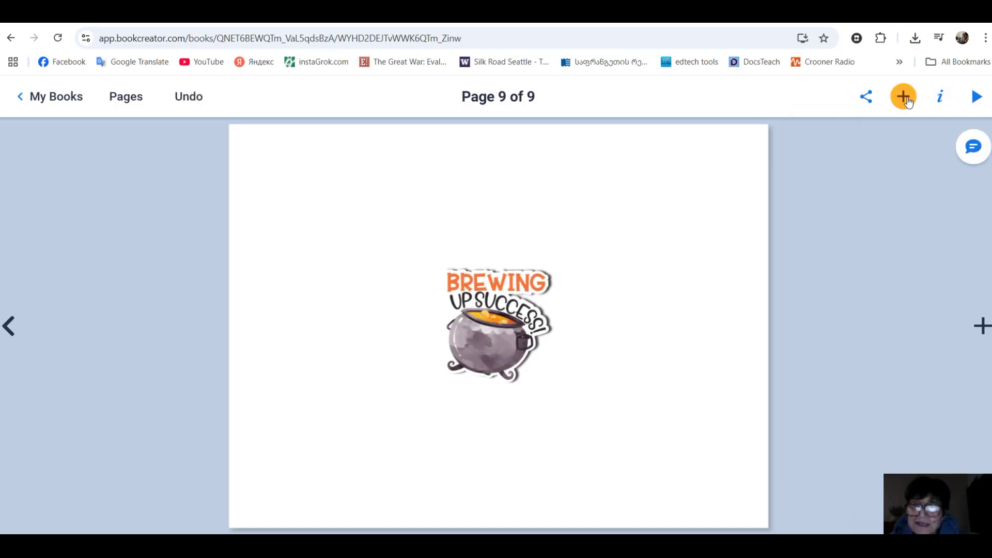
- Enlarge the cauldron sticker slightly and move it to the upper-left area of page 9
{"action": "left_click", "coordinate": [497, 361]}
{"action": "left_click_drag", "start_coordinate": [557, 387], "coordinate": [586, 411]}
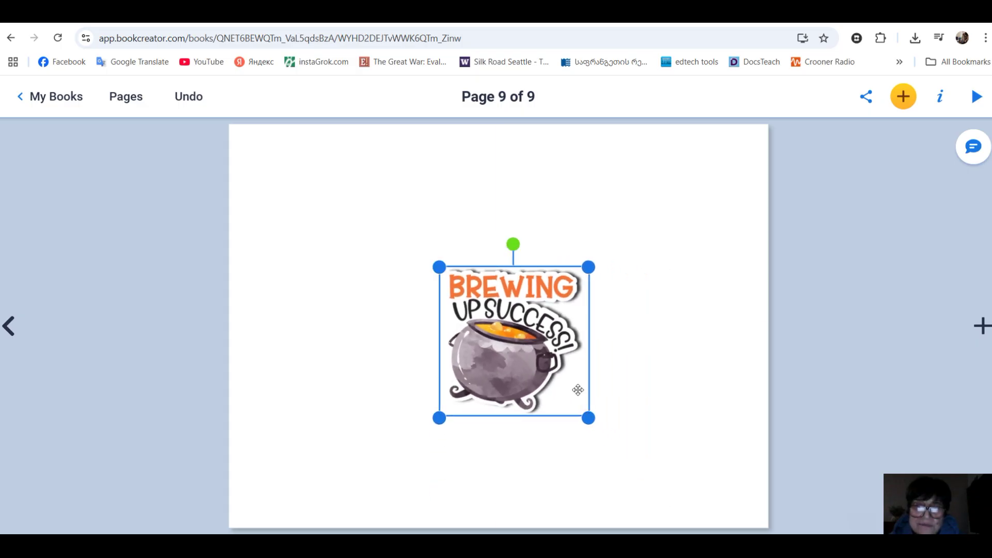
{"action": "left_click_drag", "start_coordinate": [522, 338], "coordinate": [374, 255]}
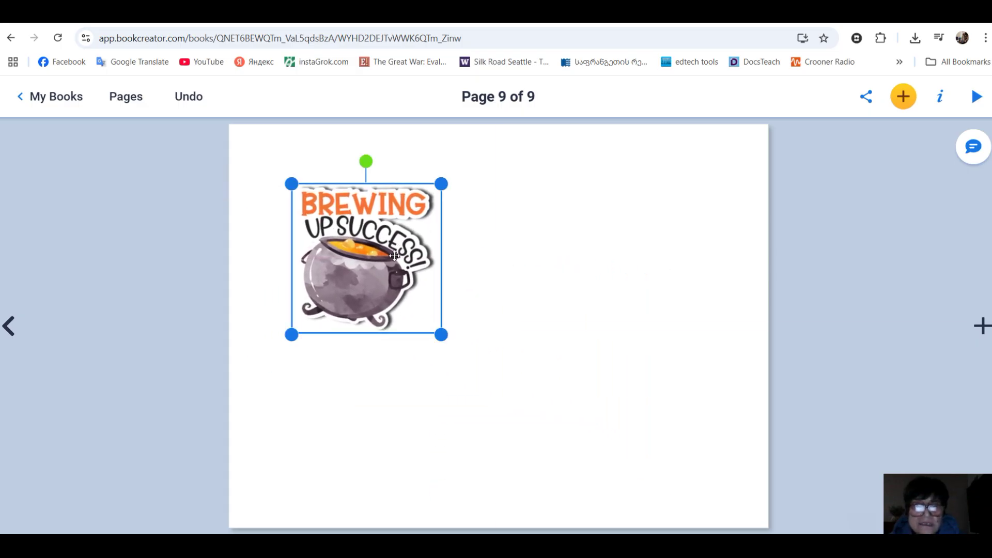
{"action": "left_click", "coordinate": [580, 312]}
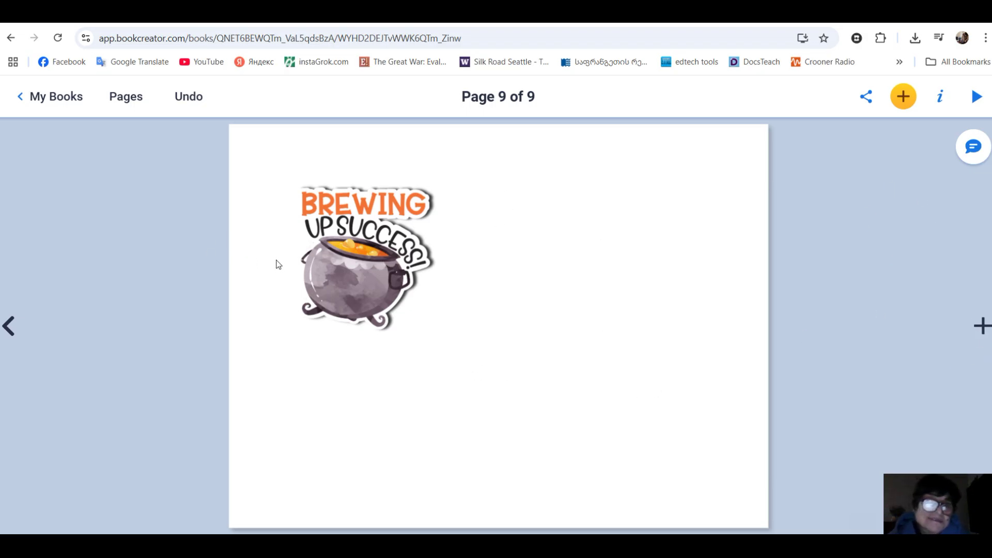
{"action": "left_click_drag", "start_coordinate": [370, 265], "coordinate": [376, 284]}
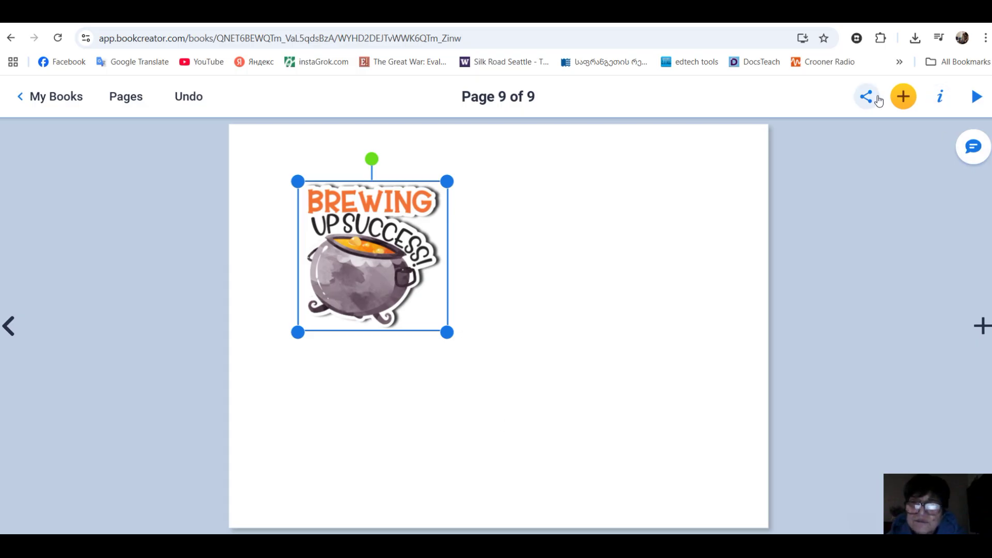
- Upload the video "აღმოჩენილი" from the D: drive folder My Pictures > "მე-6 კლასი კერამიკა2023-2024" into page 9
{"action": "left_click", "coordinate": [903, 96]}
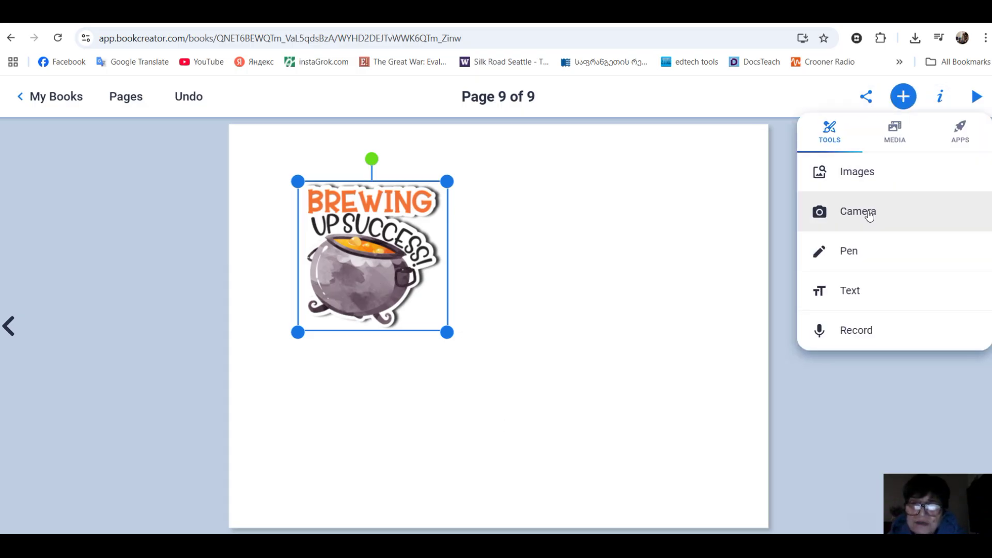
{"action": "left_click", "coordinate": [854, 169]}
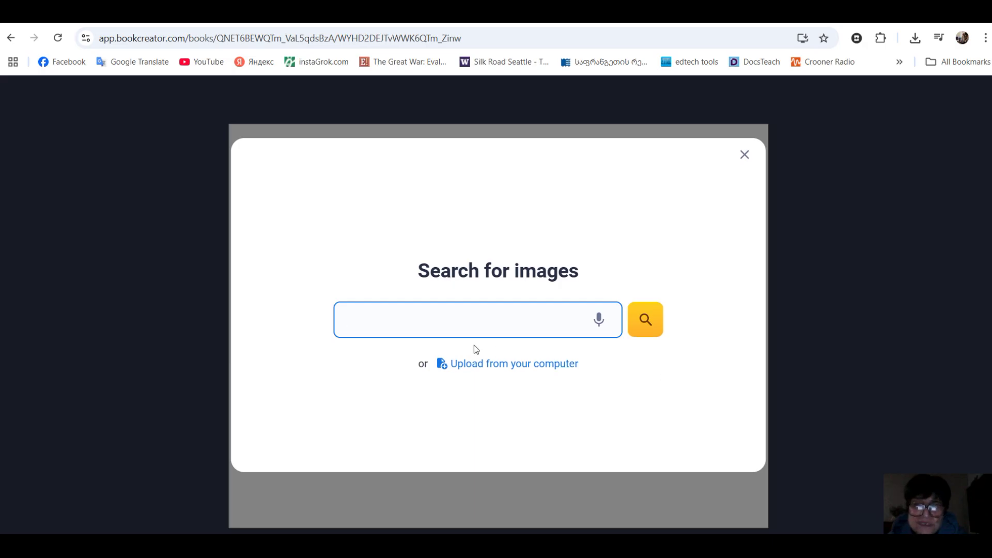
{"action": "left_click", "coordinate": [513, 365]}
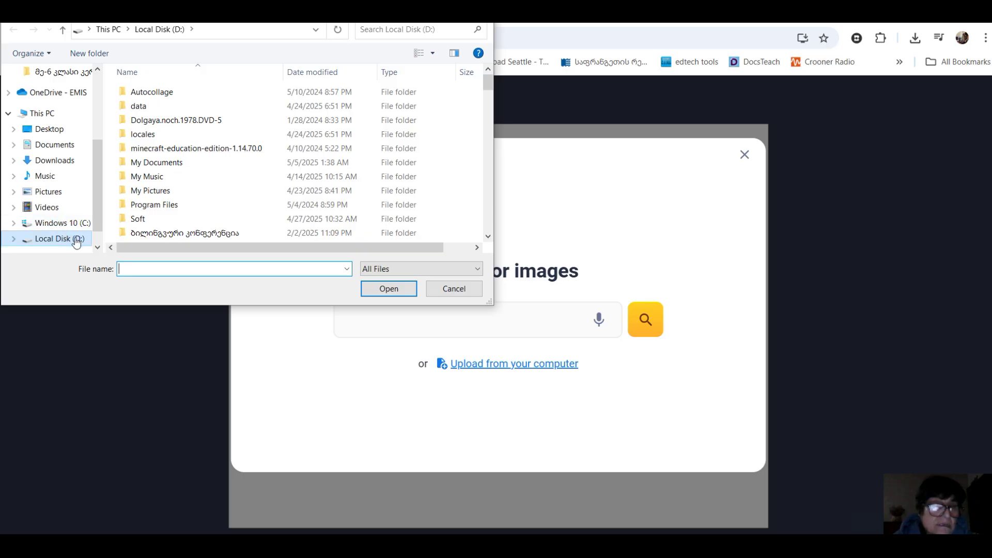
{"action": "double_click", "coordinate": [171, 192]}
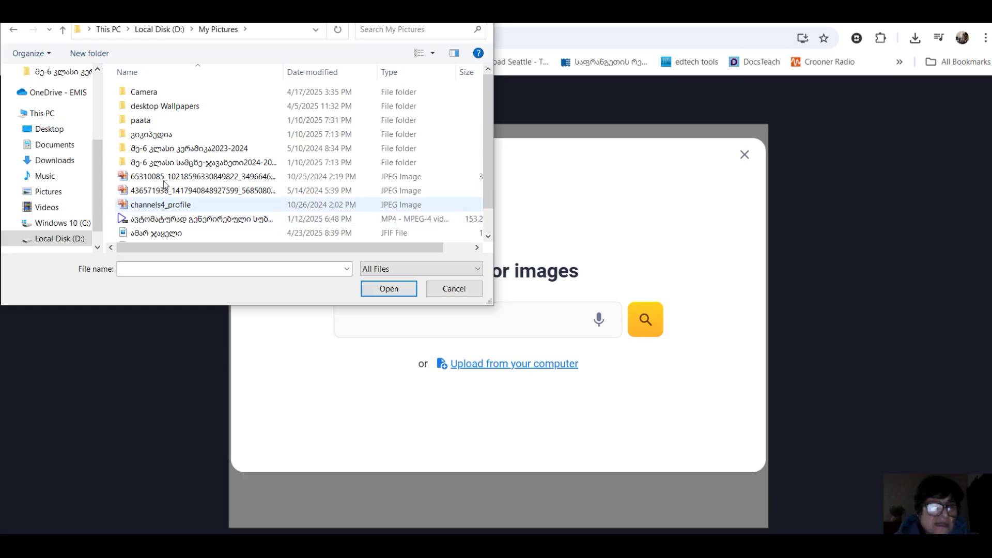
{"action": "double_click", "coordinate": [182, 149]}
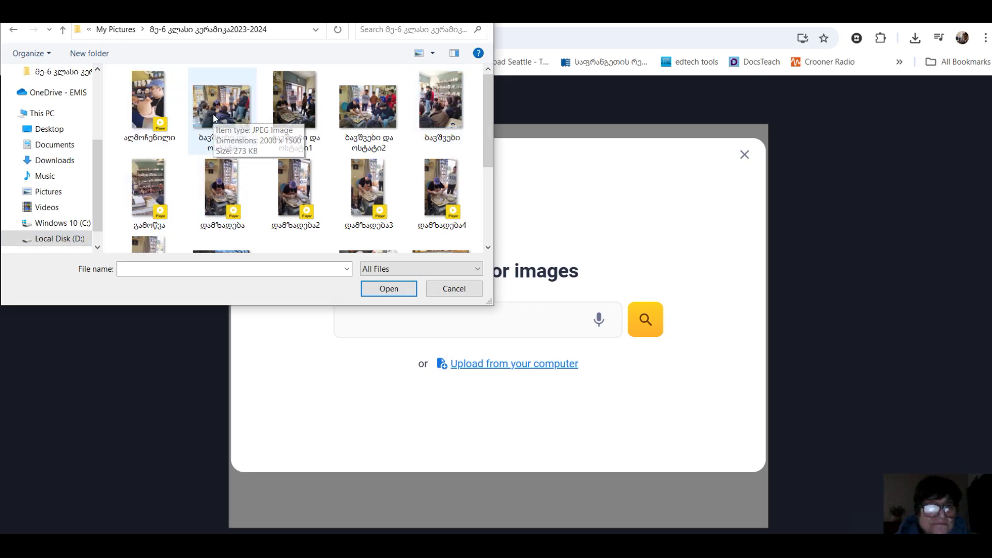
{"action": "left_click", "coordinate": [152, 95]}
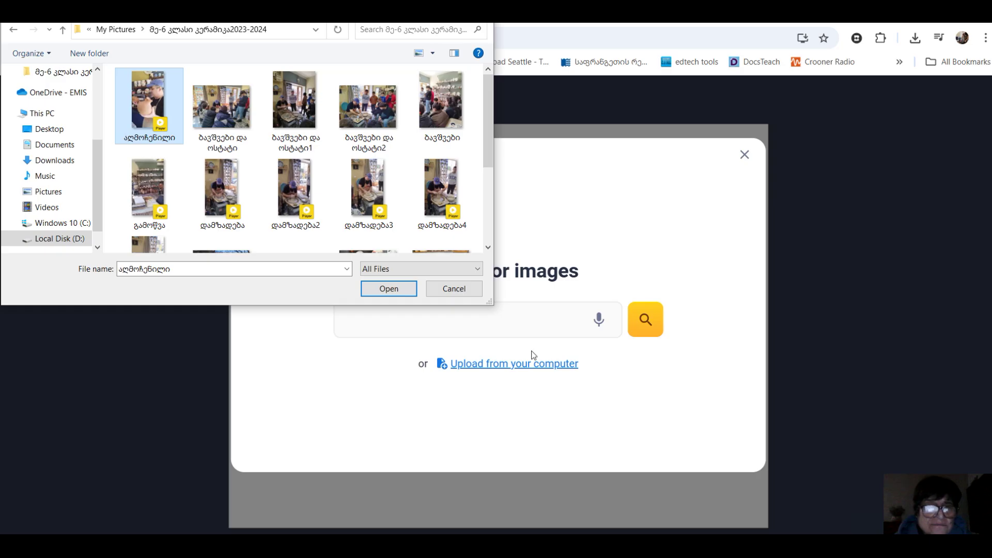
{"action": "left_click", "coordinate": [399, 291]}
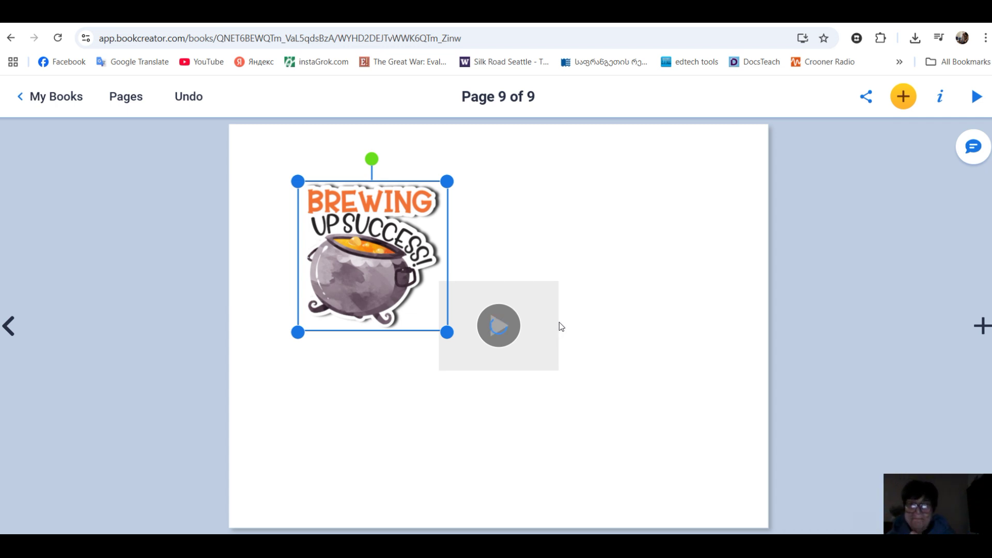
- Move the video placeholder beside the cauldron sticker and enlarge it
{"action": "left_click", "coordinate": [528, 338]}
{"action": "left_click_drag", "start_coordinate": [534, 319], "coordinate": [603, 258]}
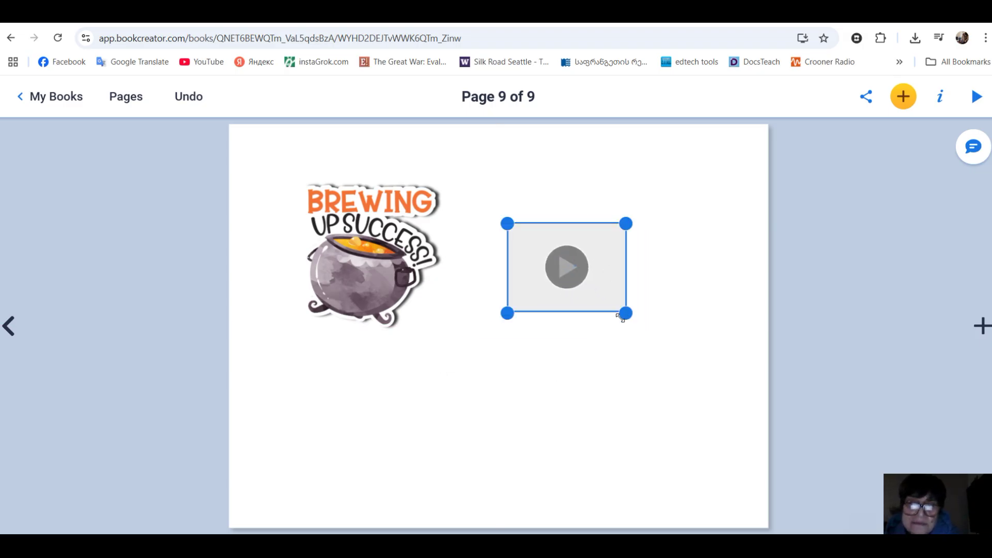
{"action": "left_click_drag", "start_coordinate": [622, 315], "coordinate": [650, 362]}
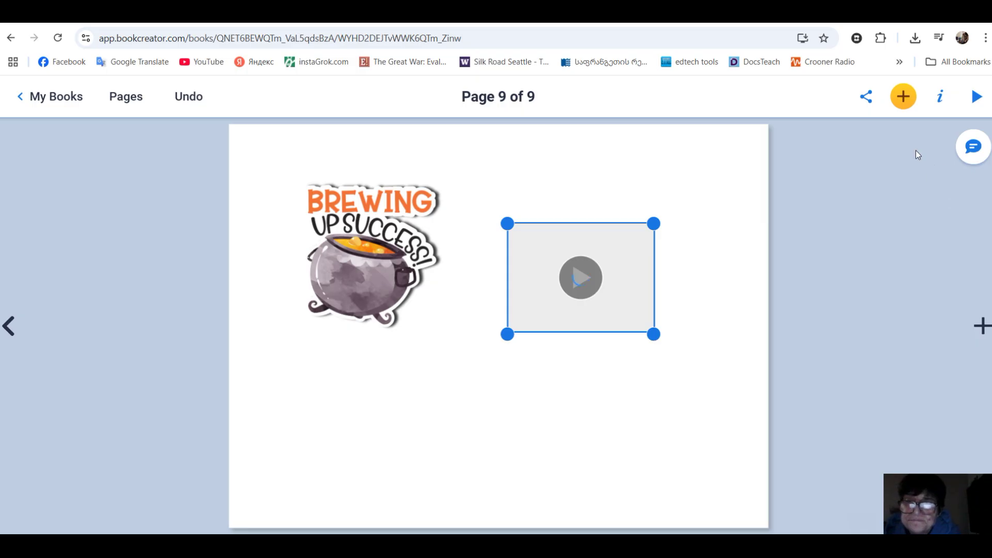
- Try the solid yellow color and the recent blue sunburst design as the background of page 9
{"action": "left_click", "coordinate": [942, 98]}
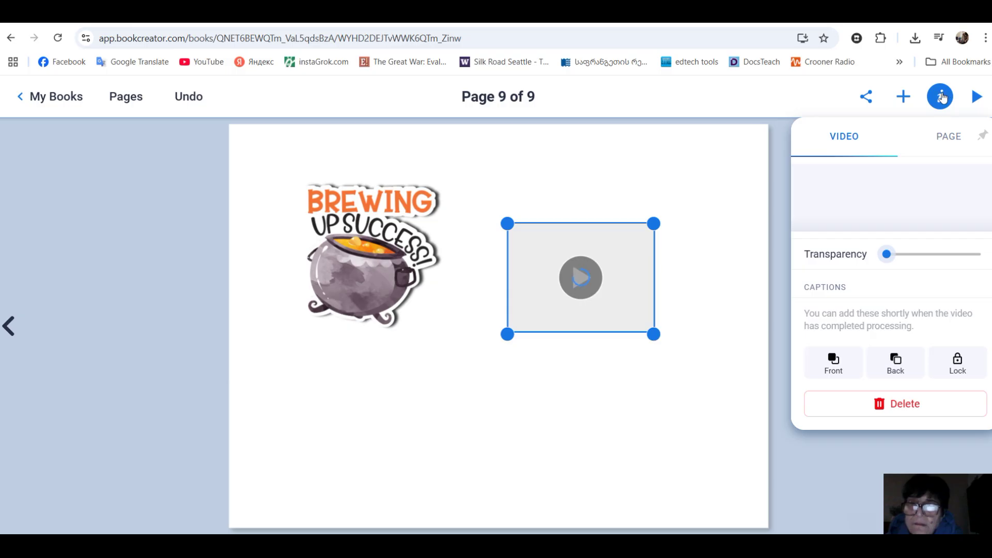
{"action": "left_click", "coordinate": [944, 137]}
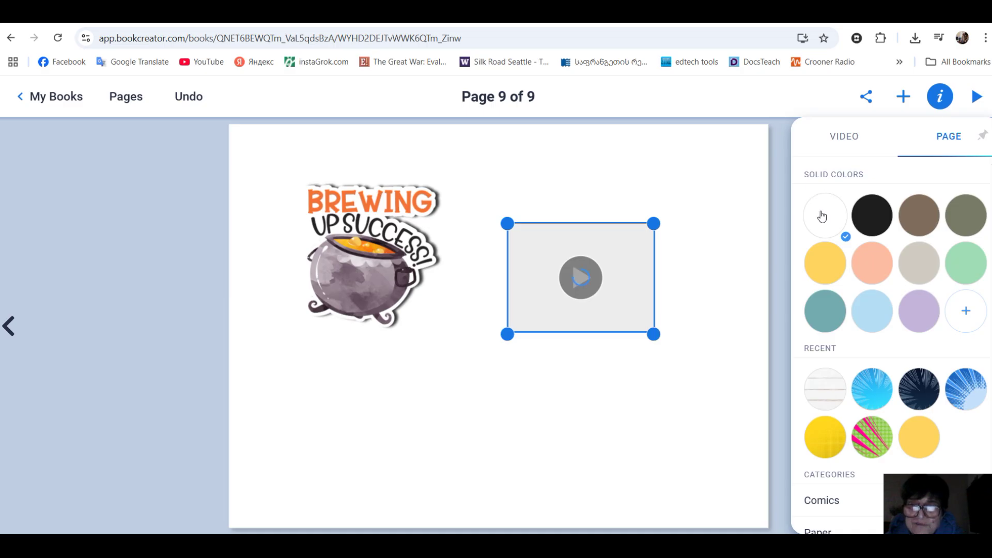
{"action": "left_click", "coordinate": [823, 269]}
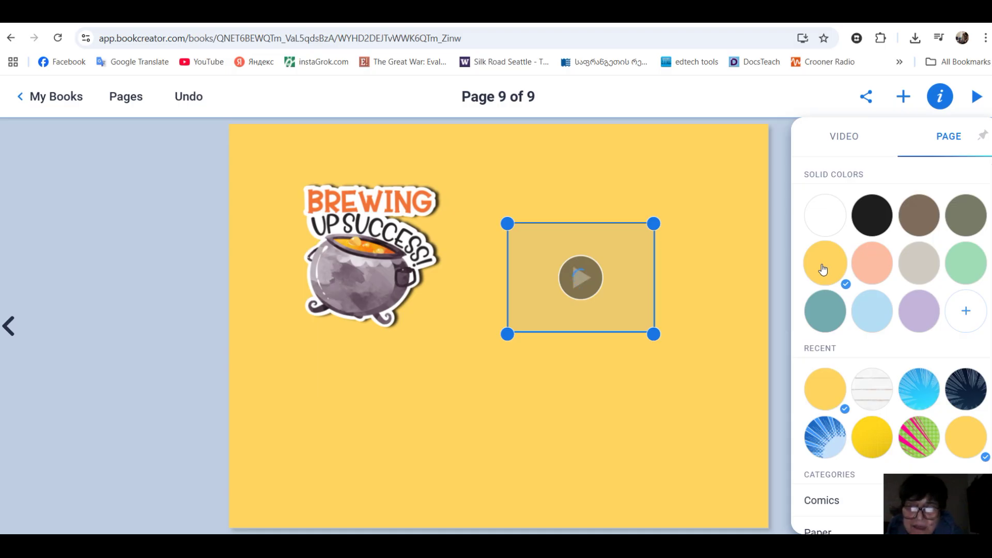
{"action": "left_click", "coordinate": [823, 436]}
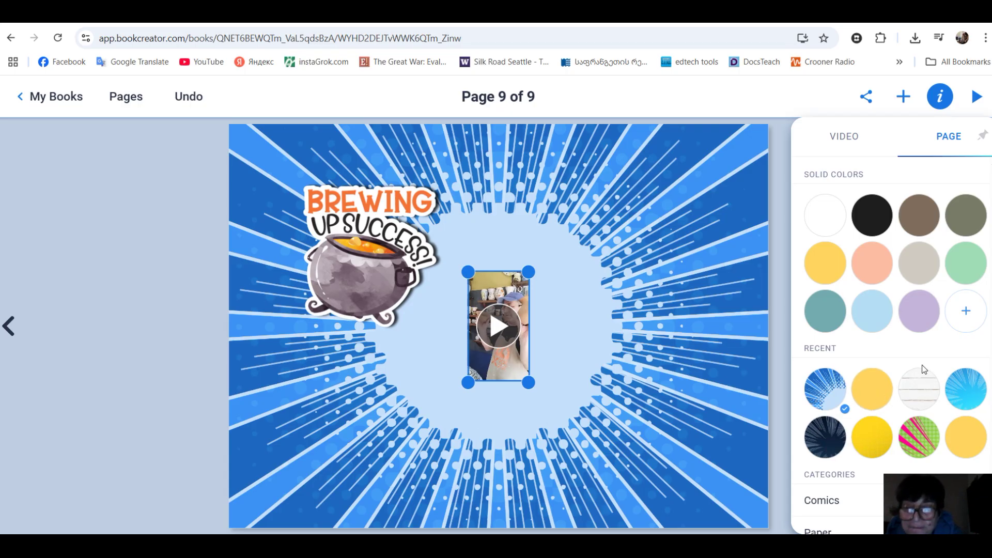
- Try the crimson Comics background on page 9 and apply the dark blue one with yellow lightning bolts
{"action": "scroll", "coordinate": [922, 367], "scroll_direction": "down", "scroll_amount": 3}
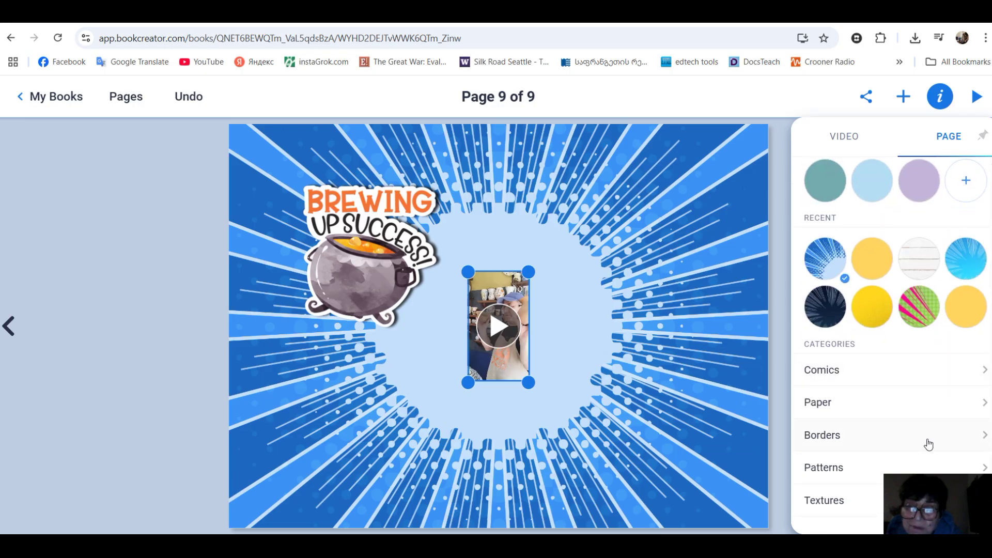
{"action": "left_click", "coordinate": [826, 371]}
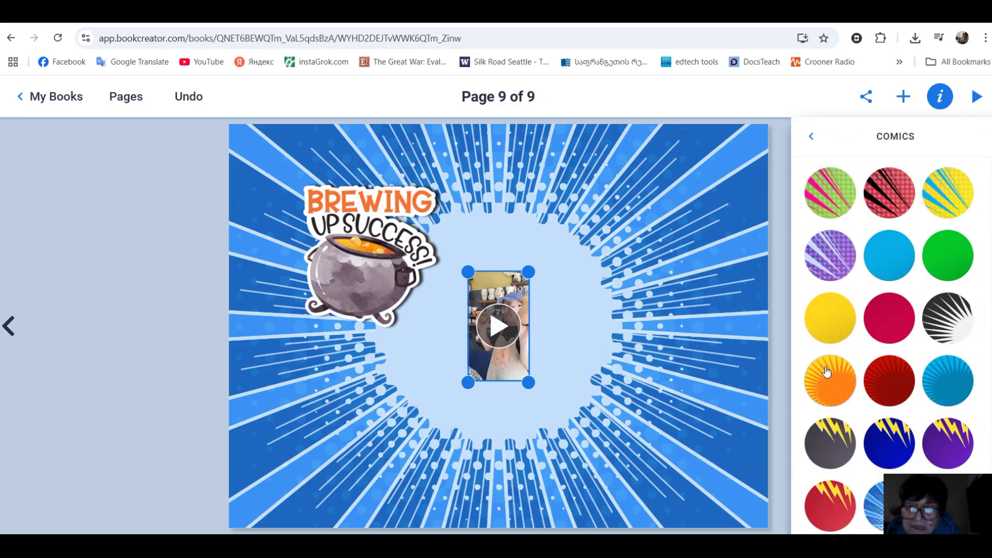
{"action": "left_click", "coordinate": [898, 312]}
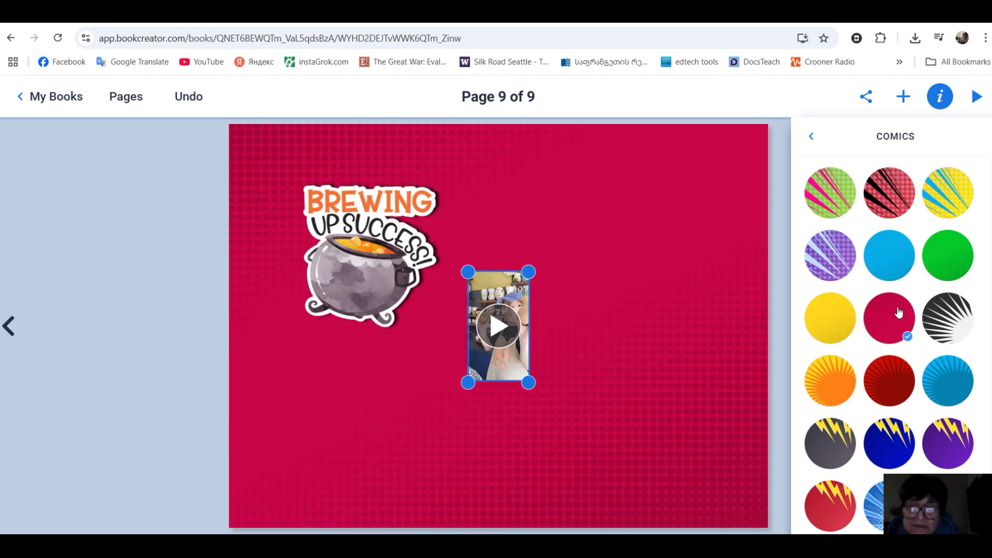
{"action": "left_click", "coordinate": [882, 443]}
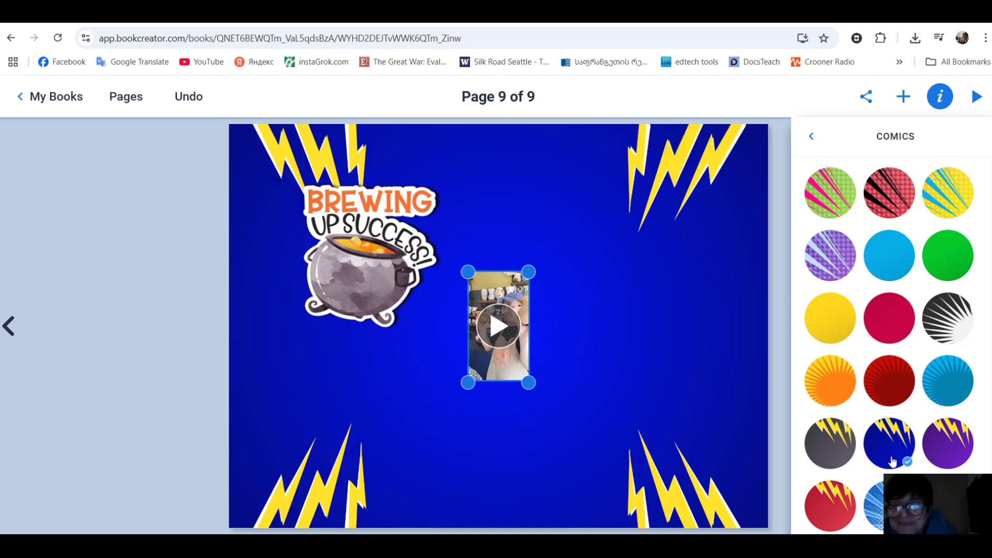
{"action": "left_click", "coordinate": [664, 368]}
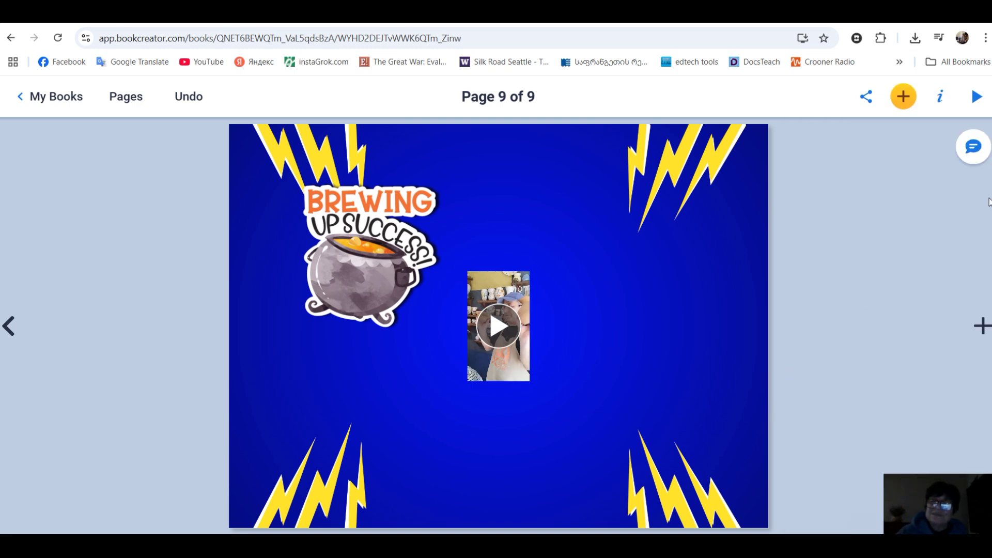
- Enlarge the pottery video on page 9 to about twice its size, extending it down and to the right
{"action": "left_click", "coordinate": [516, 340]}
{"action": "left_click_drag", "start_coordinate": [529, 383], "coordinate": [590, 424]}
{"action": "left_click", "coordinate": [642, 351]}
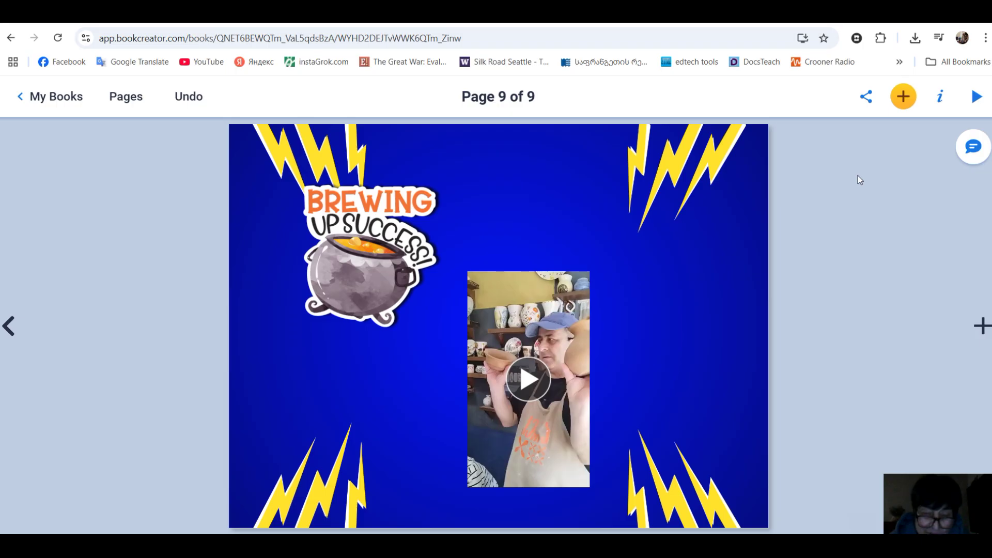
- Open the printable PDF version of the book and check its print settings without saving
{"action": "left_click", "coordinate": [906, 105]}
{"action": "left_click", "coordinate": [906, 105]}
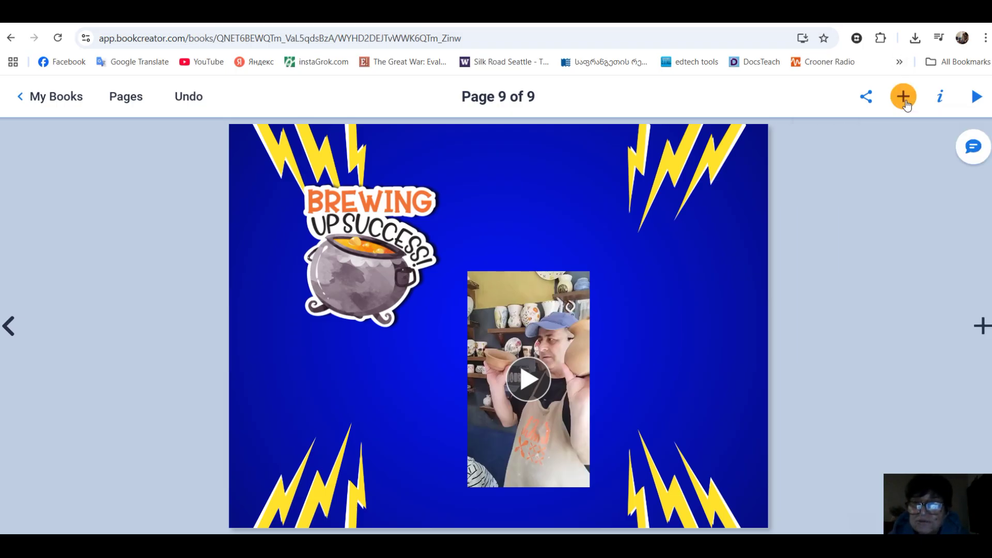
{"action": "left_click", "coordinate": [867, 98]}
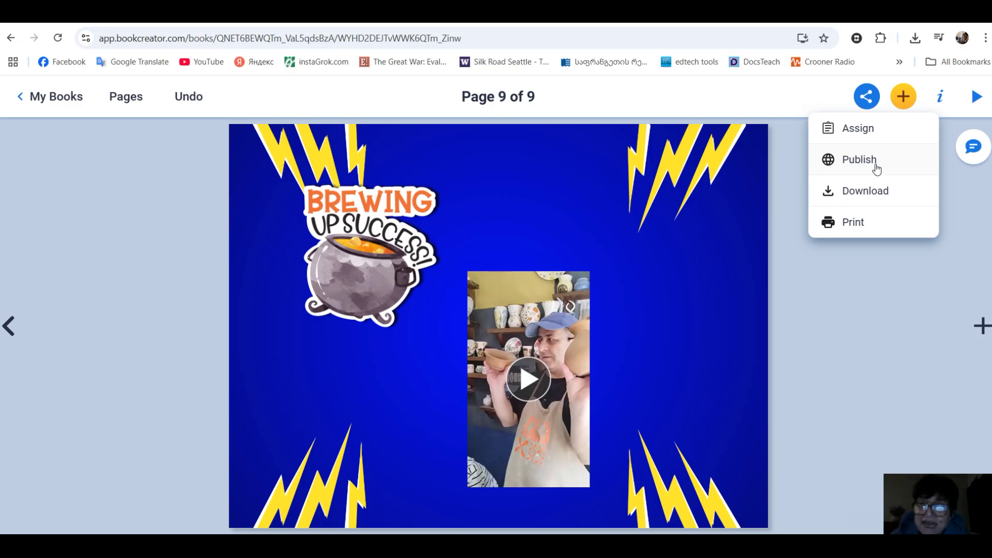
{"action": "left_click", "coordinate": [857, 228]}
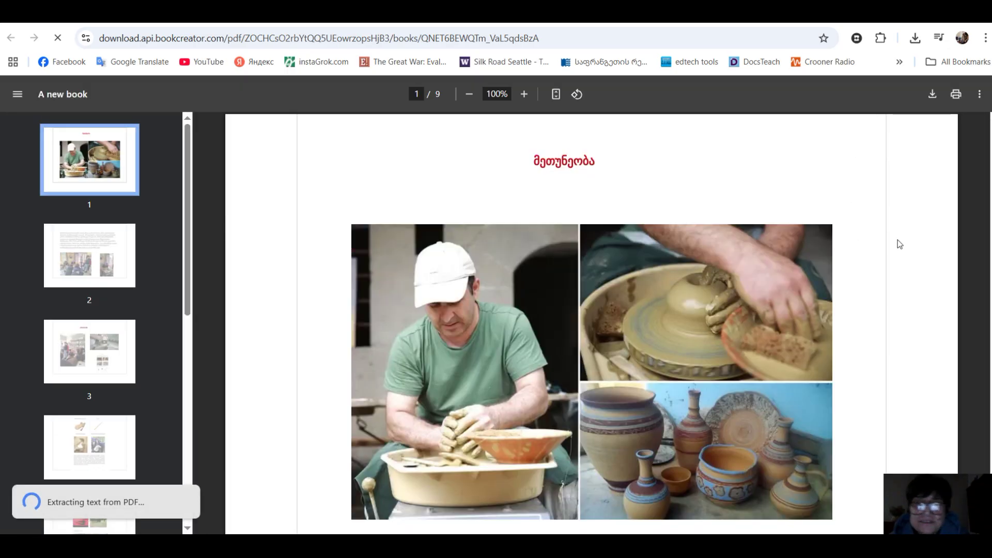
{"action": "left_click", "coordinate": [956, 95]}
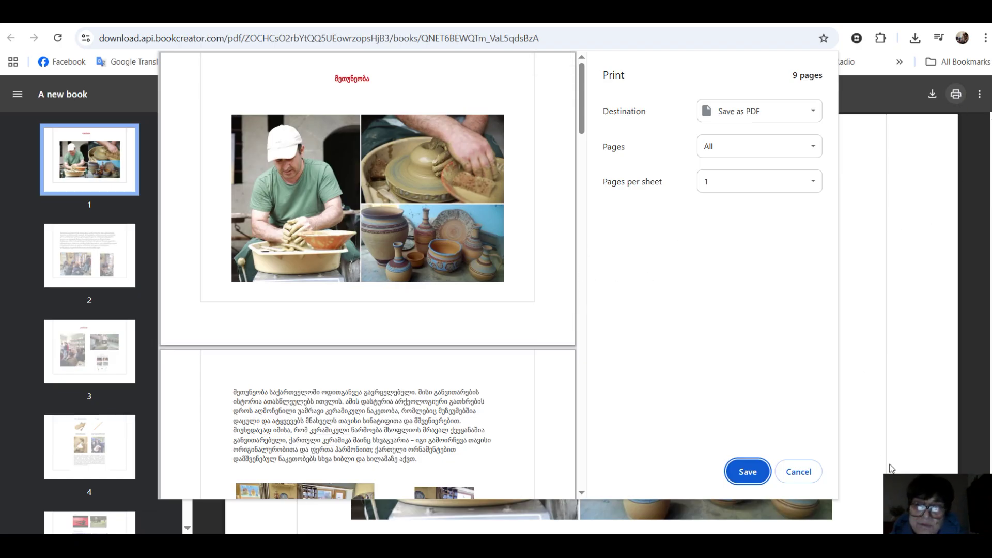
{"action": "left_click", "coordinate": [800, 472]}
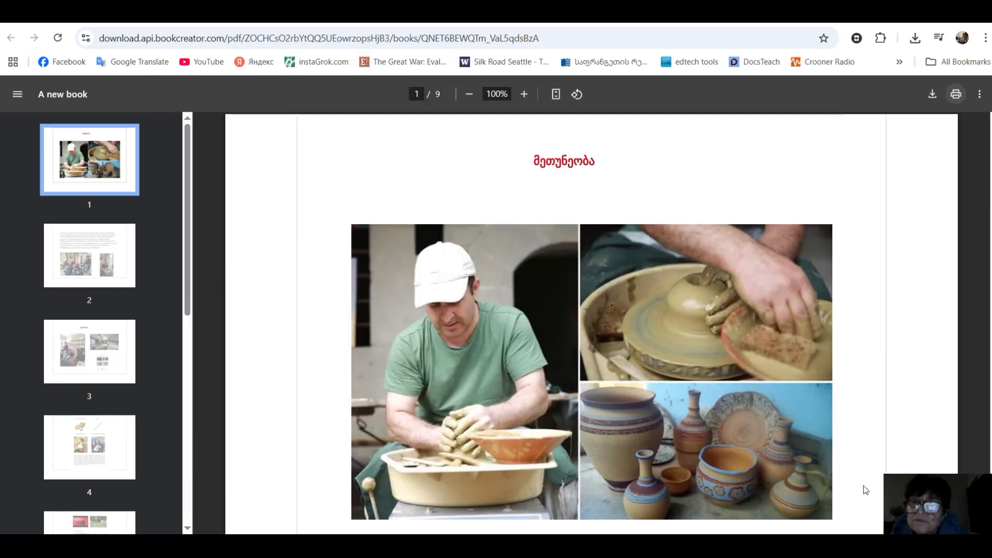
- Check the save options for downloading the book's PDF, cancel them and return to page 9 in the editor
{"action": "left_click", "coordinate": [933, 96]}
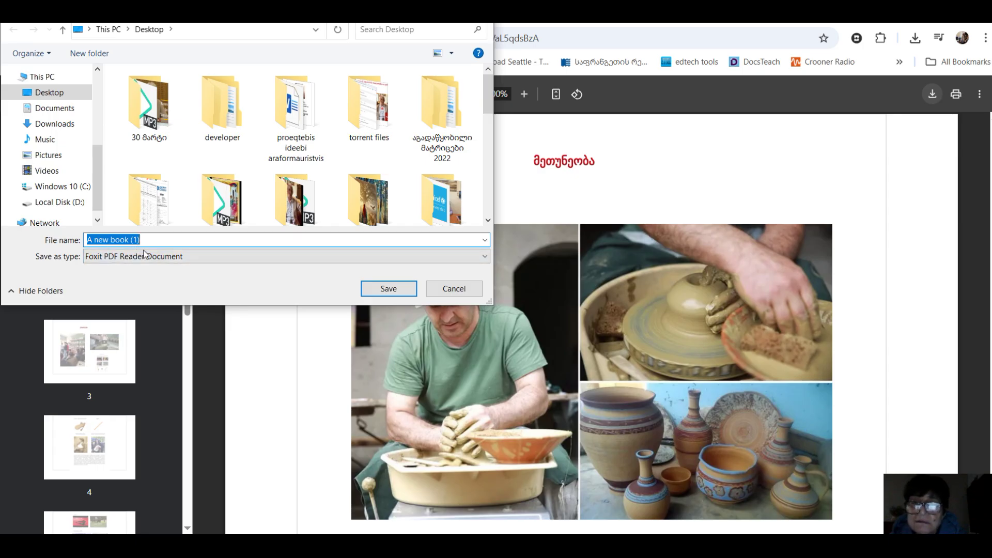
{"action": "left_click", "coordinate": [463, 289]}
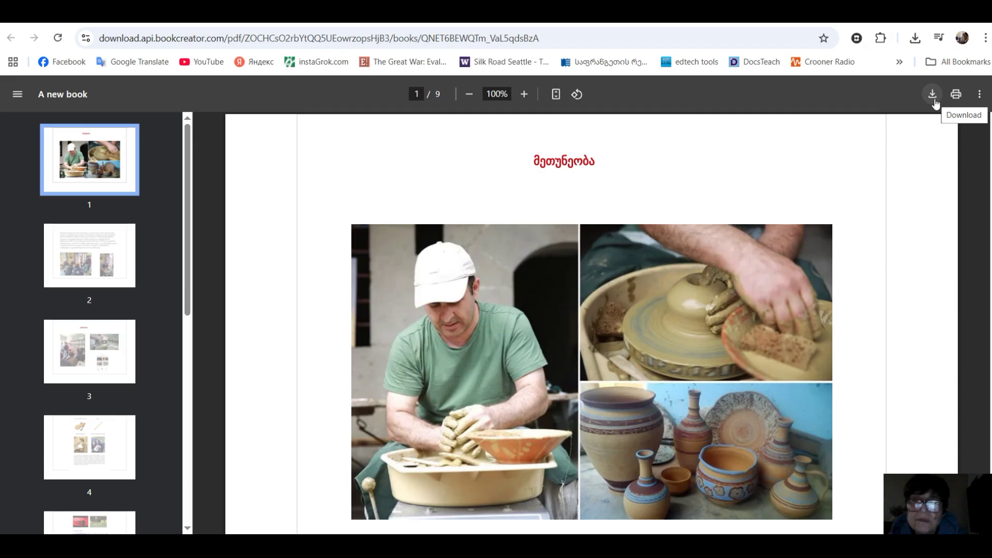
{"action": "left_click", "coordinate": [858, 12]}
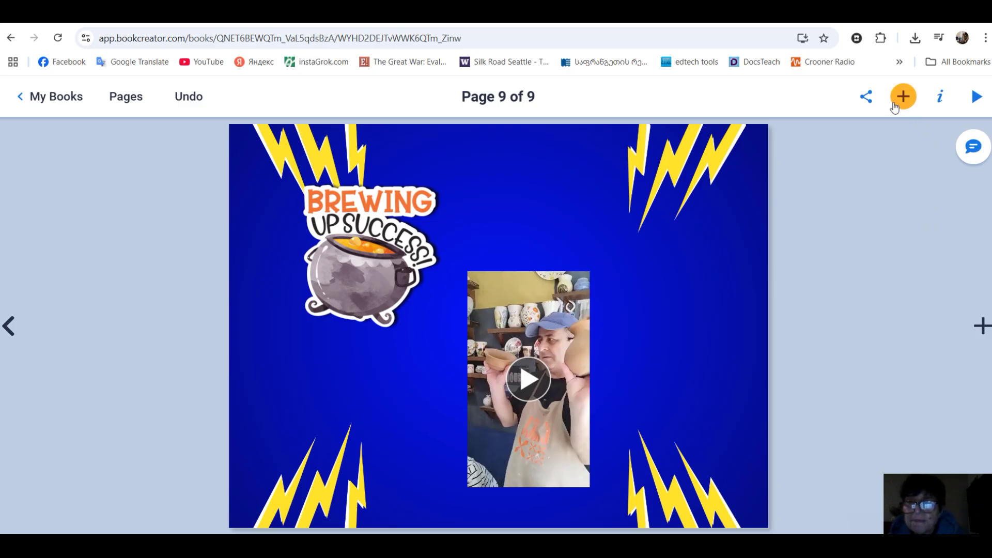
- Start publishing the book online and give it the title "მეთუნეობა"
{"action": "left_click", "coordinate": [865, 97]}
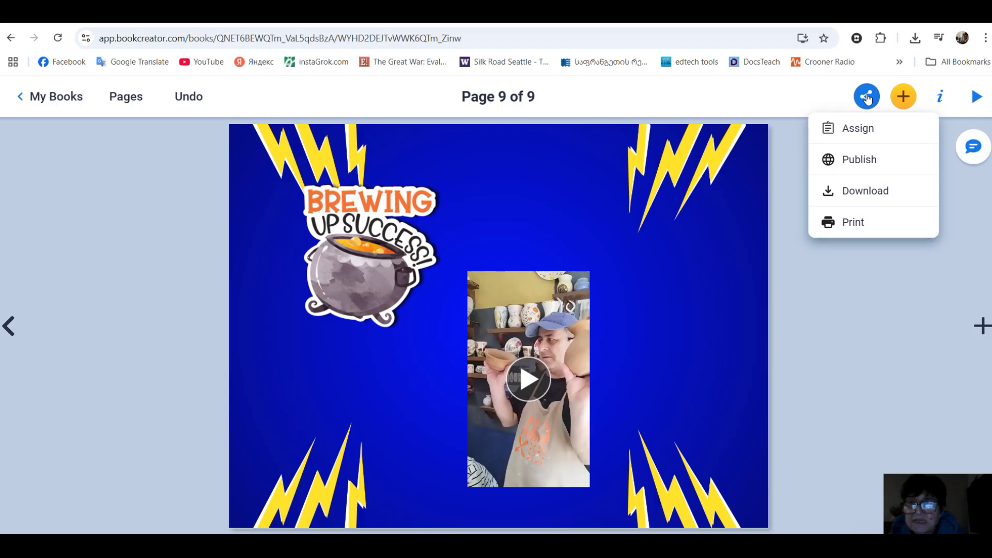
{"action": "left_click", "coordinate": [867, 161]}
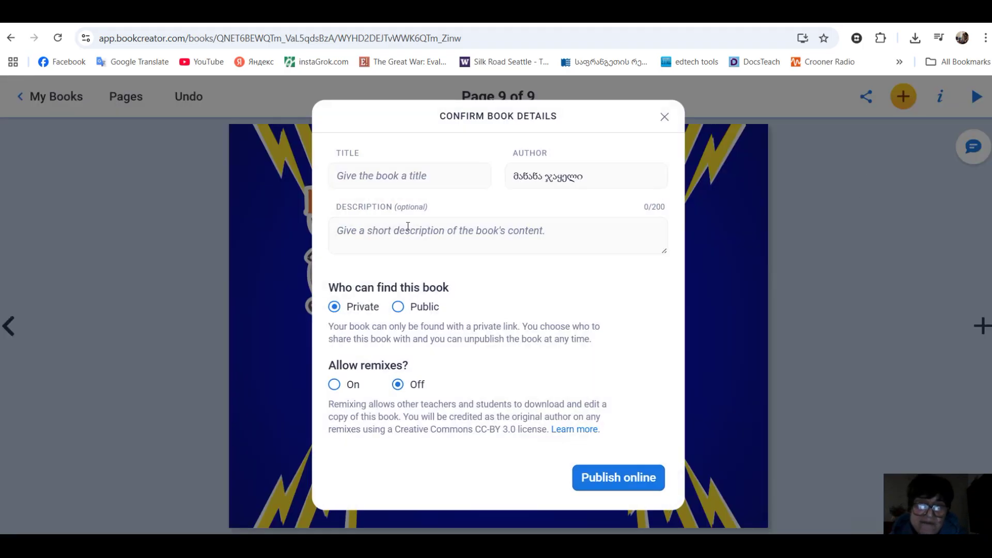
{"action": "left_click", "coordinate": [366, 175]}
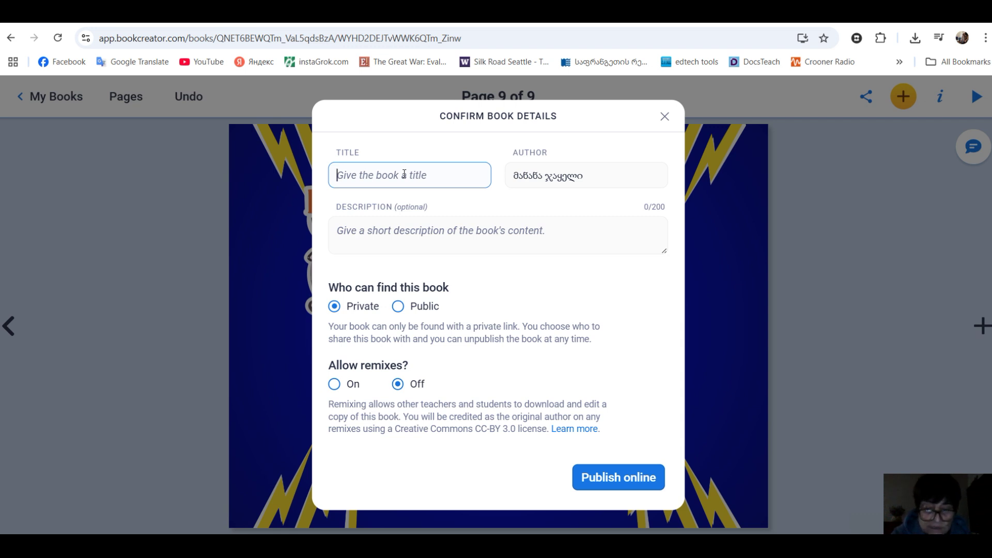
{"action": "type", "text": "მეთ"}
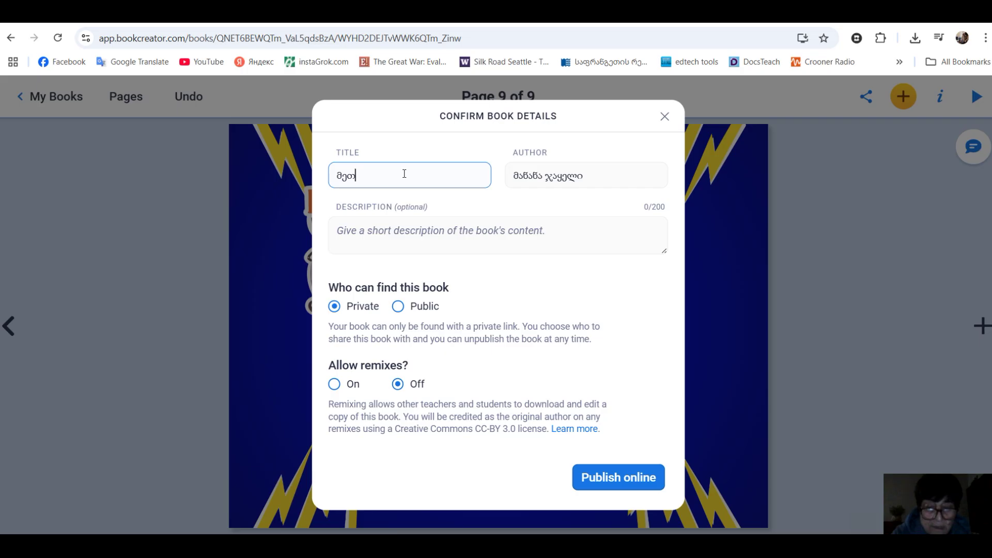
{"action": "type", "text": "უნეობა"}
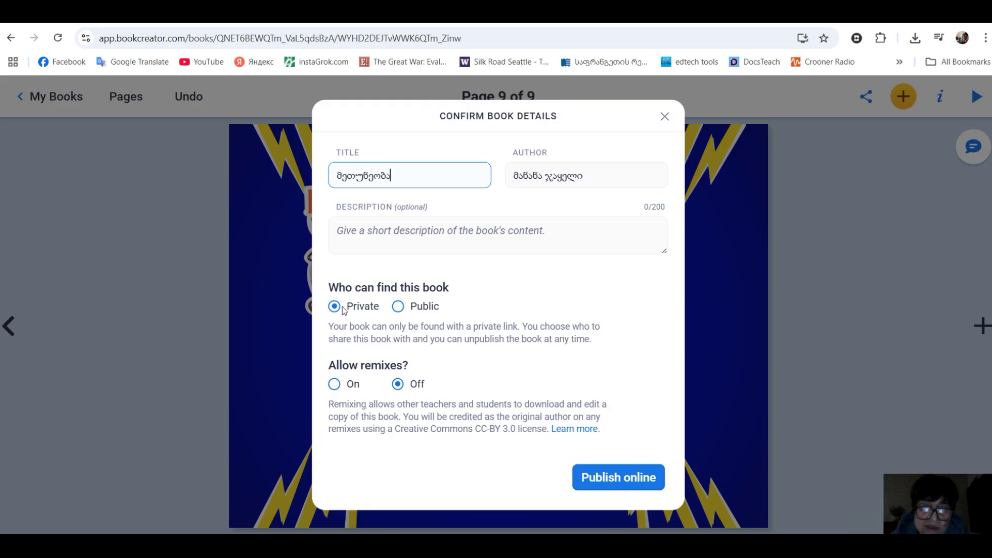
- Publish the book online as Public with the description "მეთუნეობა" and close its publishing details
{"action": "left_click", "coordinate": [398, 307]}
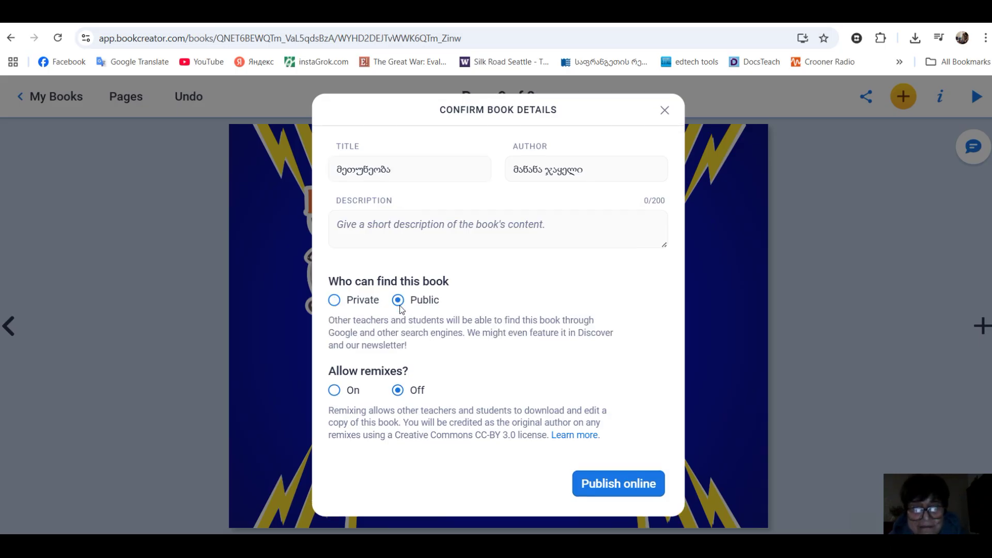
{"action": "left_click", "coordinate": [630, 488]}
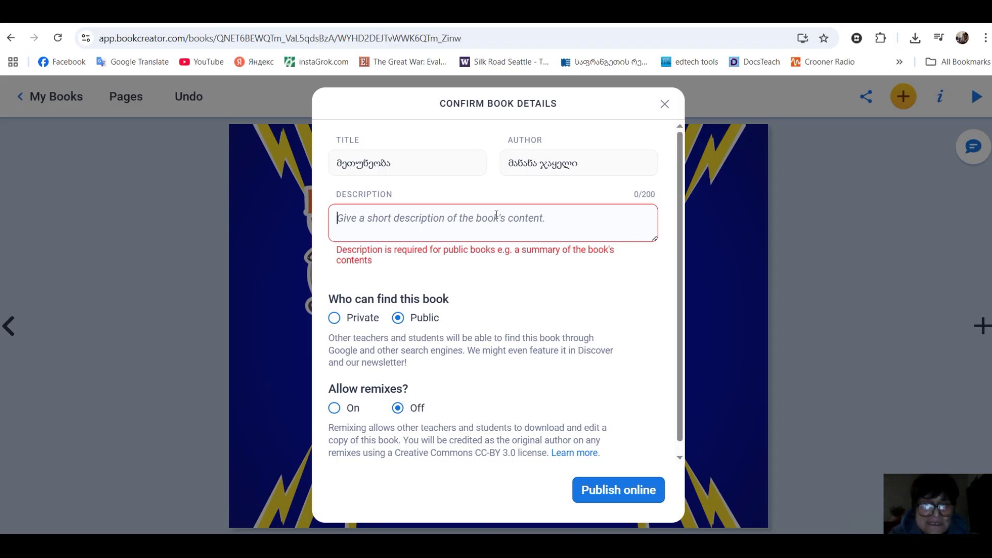
{"action": "type", "text": "მეთ"}
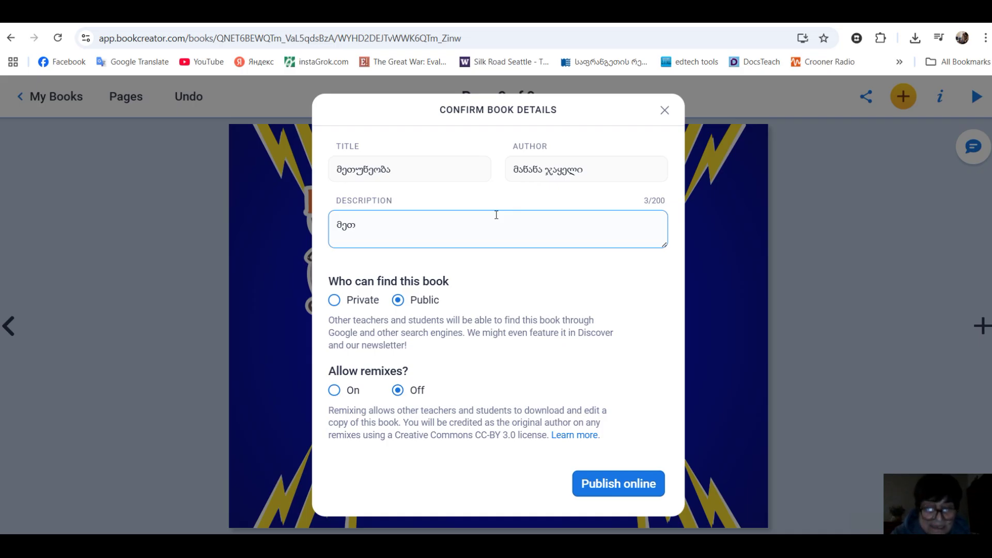
{"action": "type", "text": "უნეობა"}
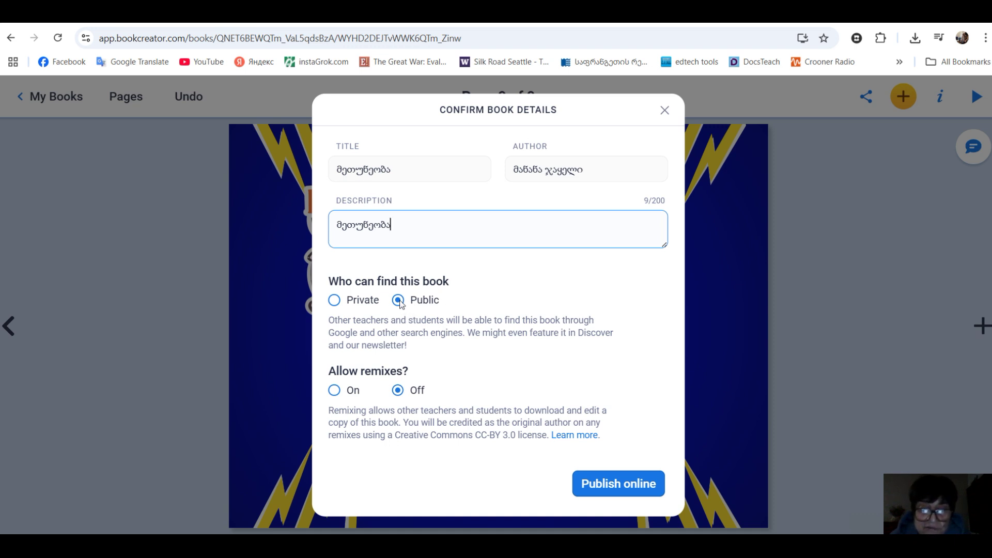
{"action": "left_click", "coordinate": [630, 485]}
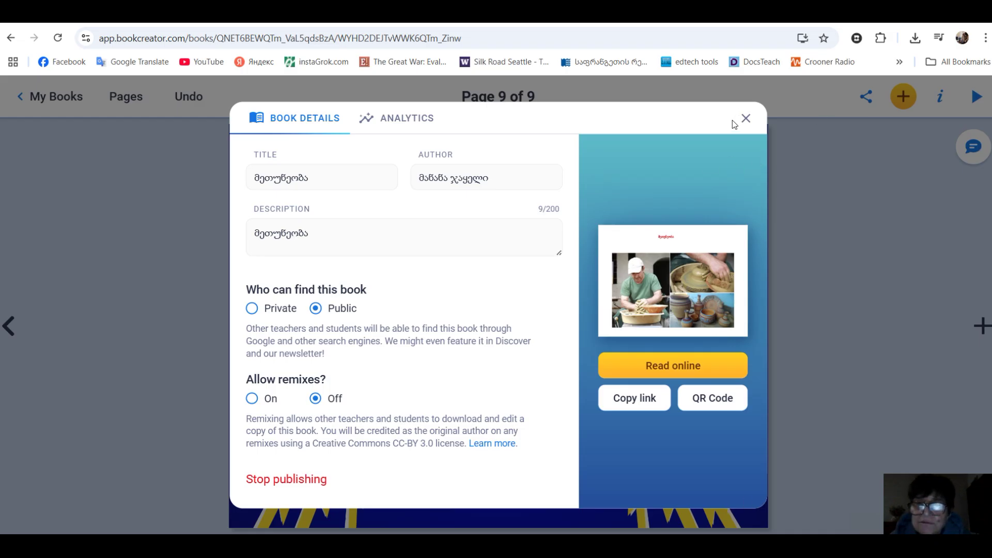
{"action": "left_click", "coordinate": [745, 119]}
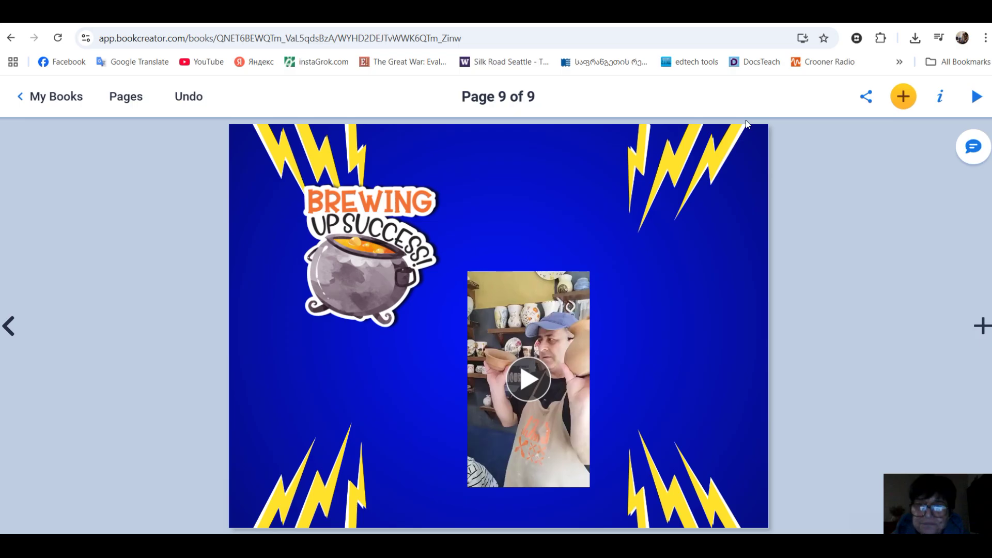
- Preview the book in reading mode, going back to the cover and showing it full screen
{"action": "left_click", "coordinate": [977, 98]}
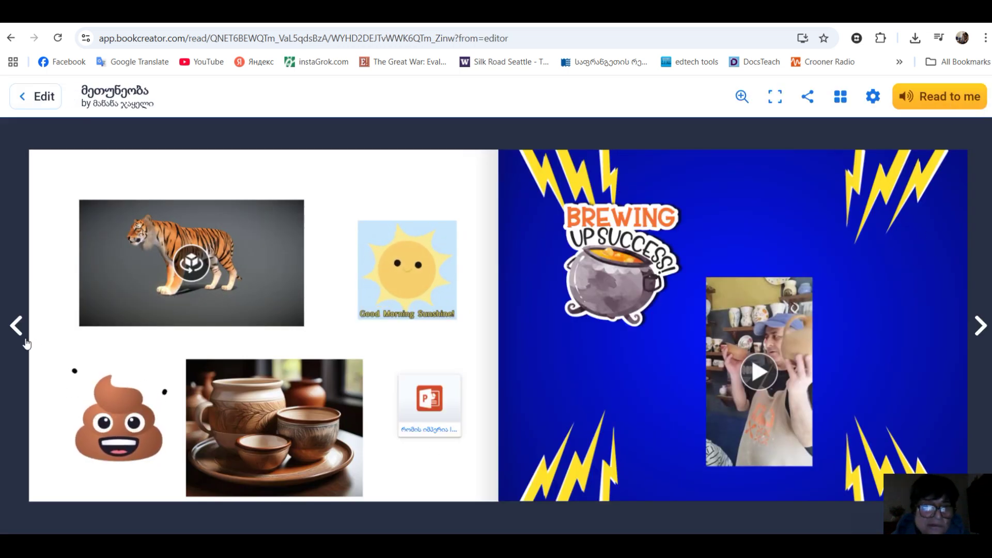
{"action": "left_click", "coordinate": [16, 327]}
{"action": "left_click", "coordinate": [16, 327]}
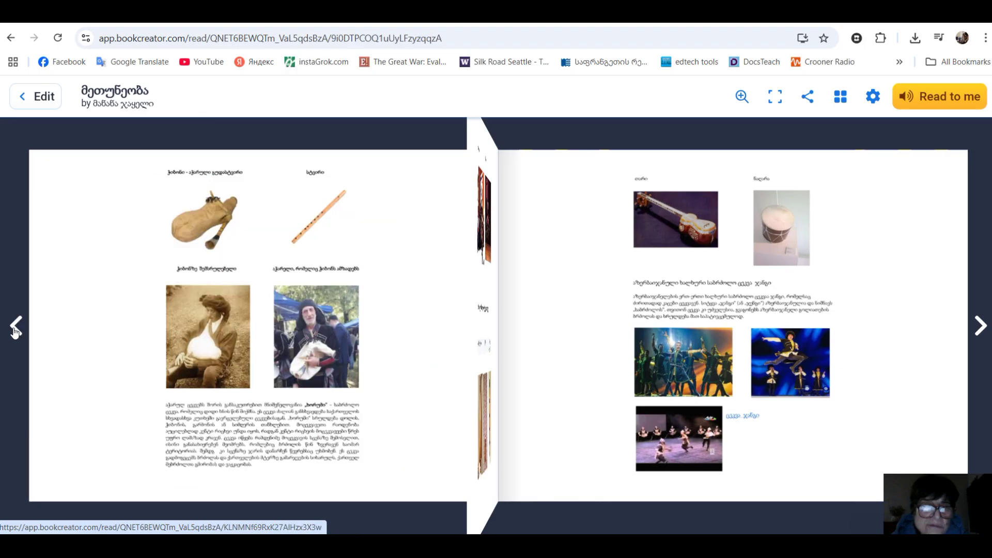
{"action": "left_click", "coordinate": [16, 326]}
{"action": "left_click", "coordinate": [16, 327]}
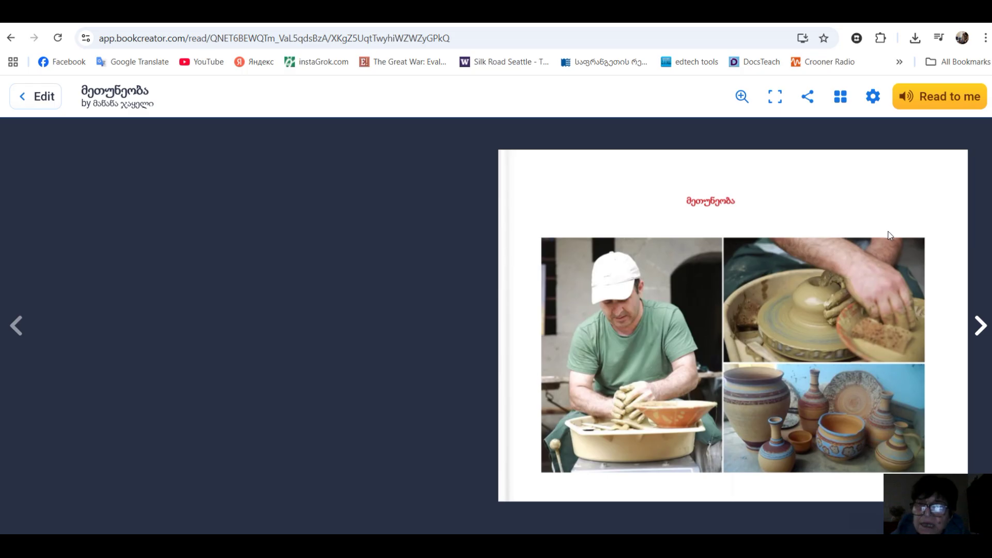
{"action": "left_click", "coordinate": [774, 97]}
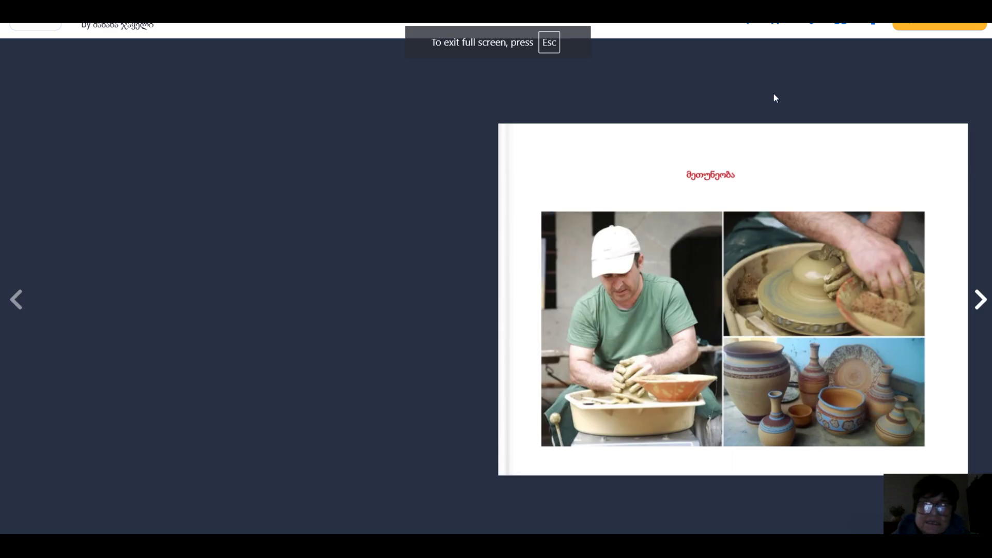
- Test the YouTube video and the pottery wheel video on the spread after the cover, and leave full screen
{"action": "left_click", "coordinate": [981, 300]}
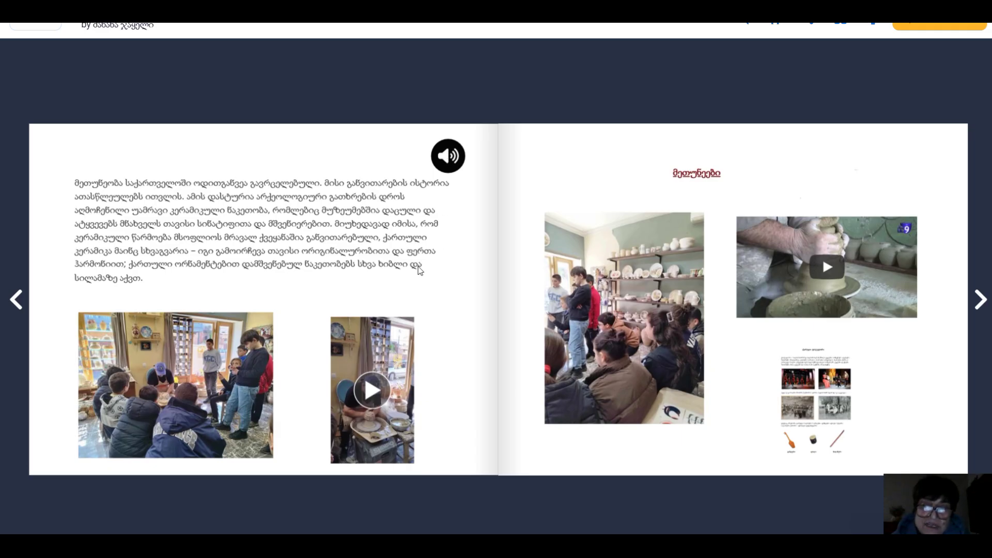
{"action": "left_click", "coordinate": [828, 276]}
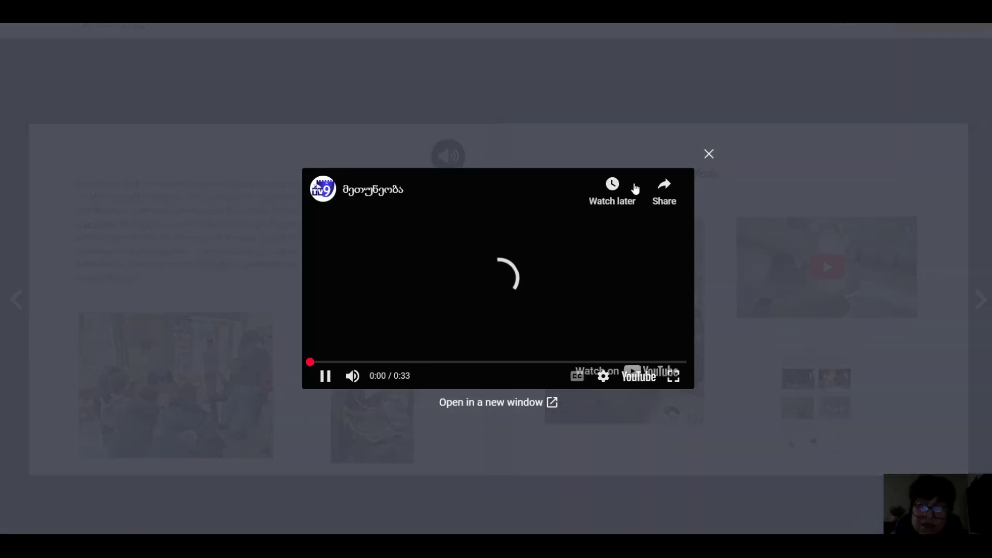
{"action": "left_click", "coordinate": [708, 157]}
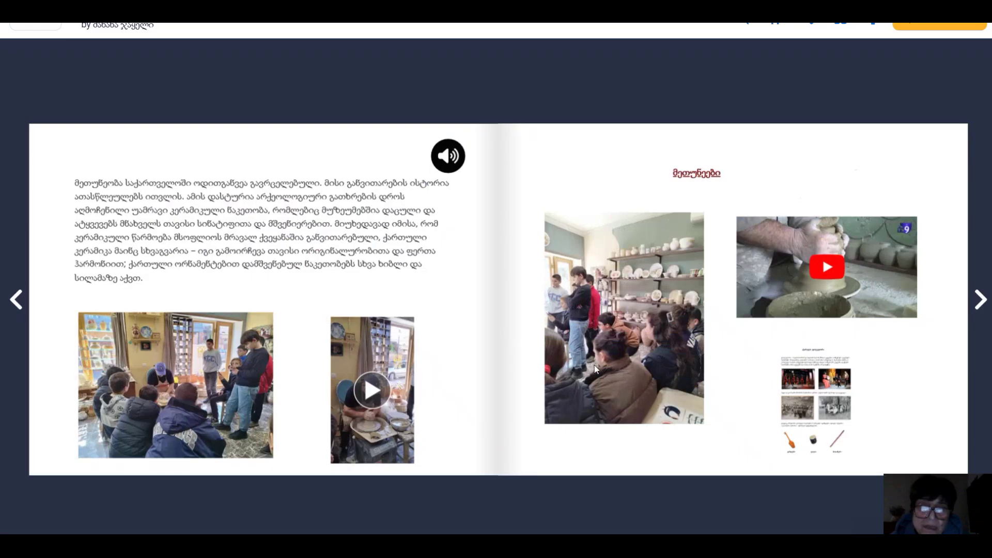
{"action": "left_click", "coordinate": [374, 394]}
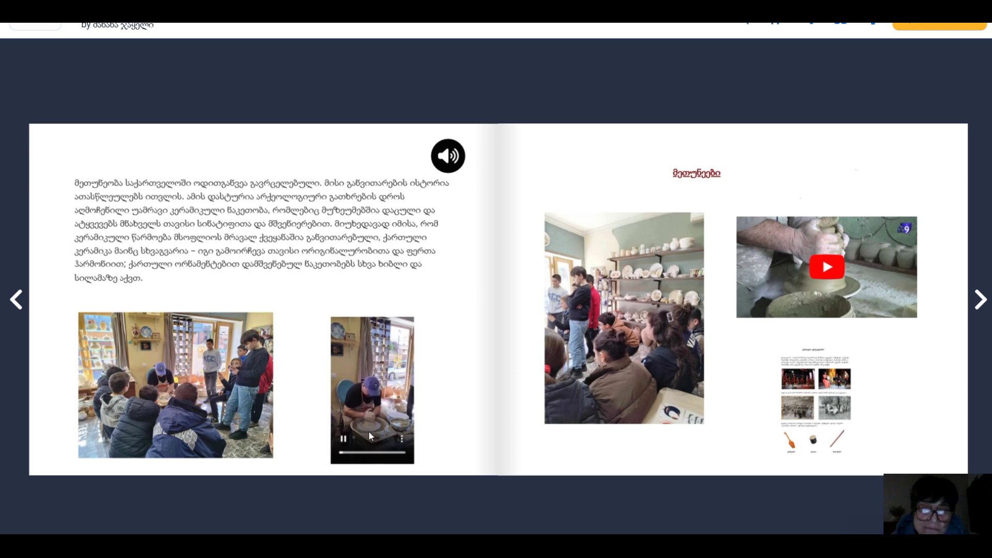
{"action": "left_click", "coordinate": [344, 442]}
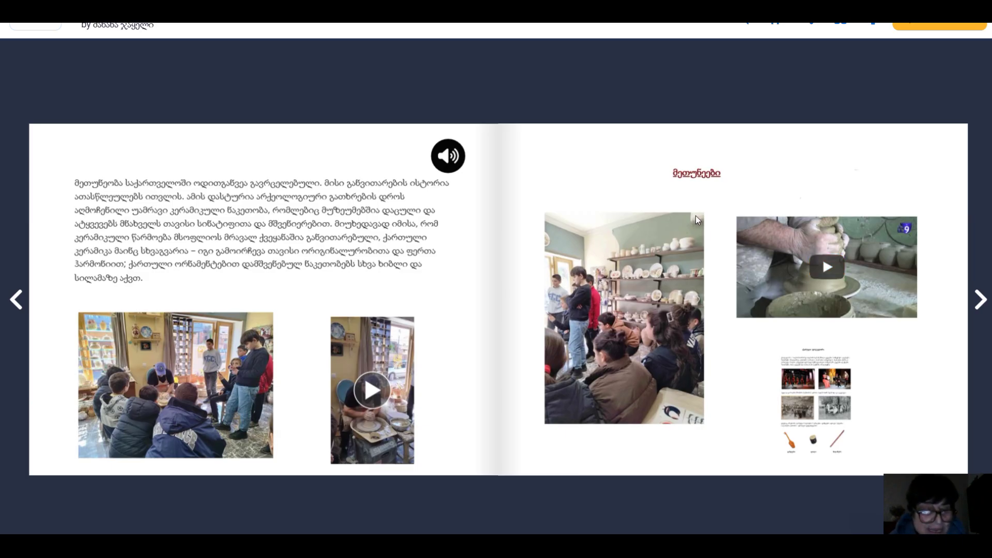
{"action": "key", "text": "F11"}
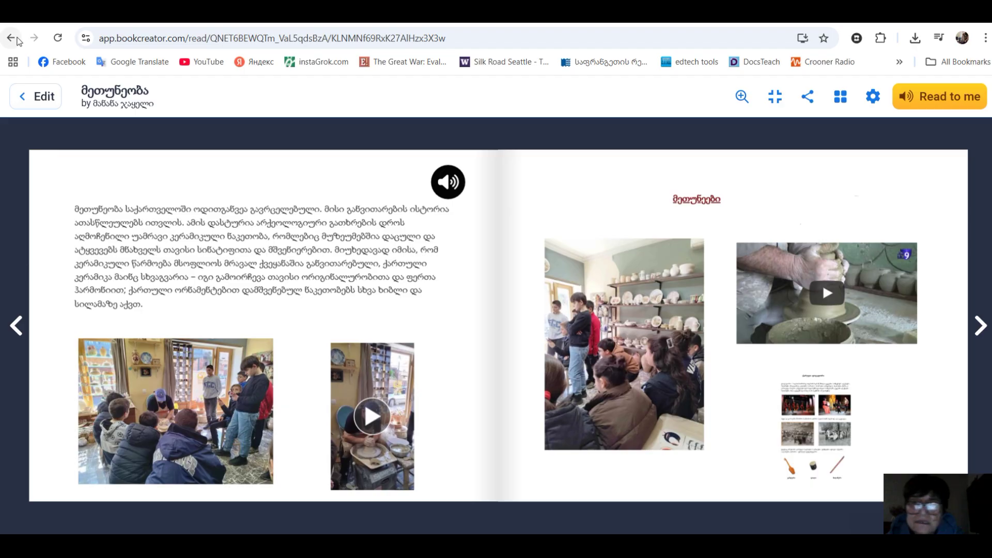
- Page forward through the remaining spreads to the end of the book
{"action": "left_click", "coordinate": [980, 326]}
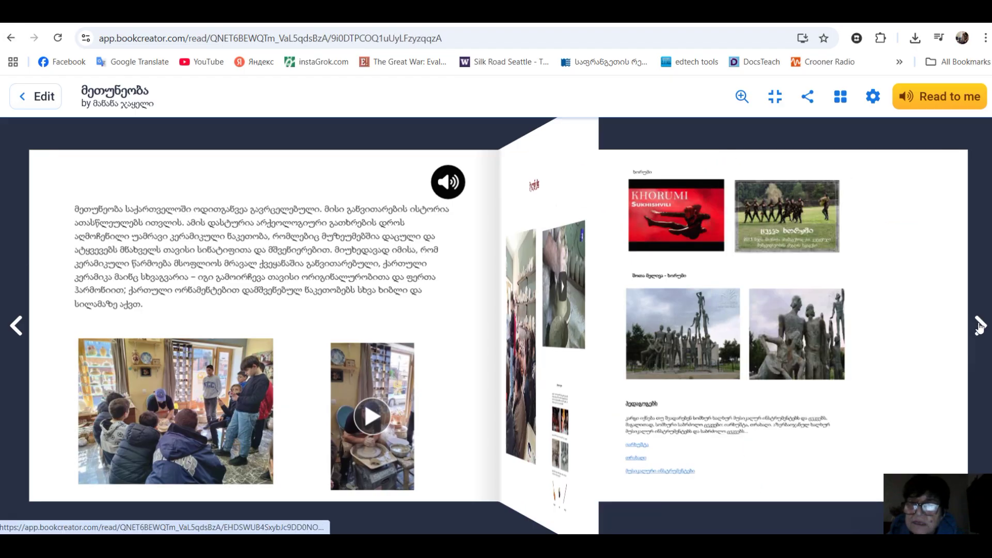
{"action": "left_click", "coordinate": [979, 326]}
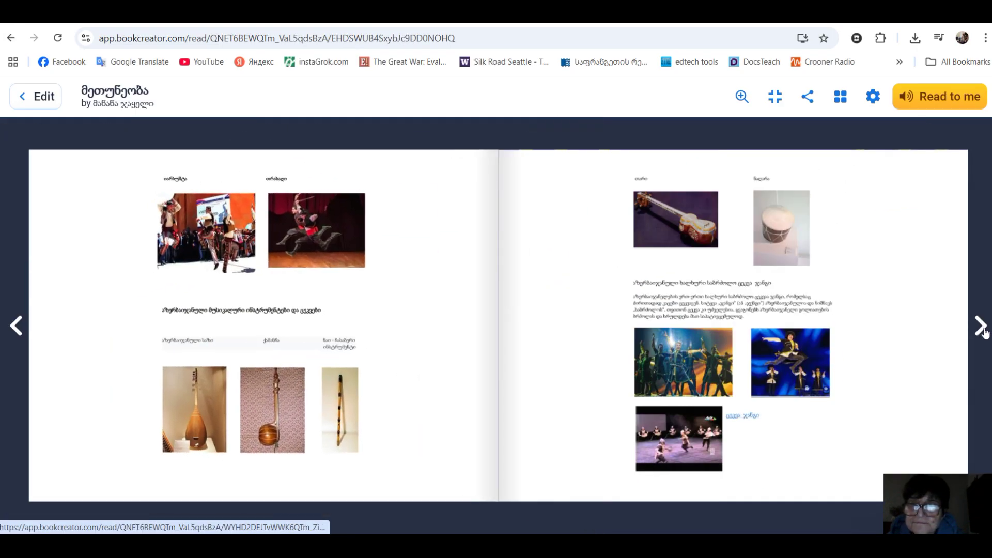
{"action": "left_click", "coordinate": [981, 327]}
{"action": "left_click", "coordinate": [981, 327]}
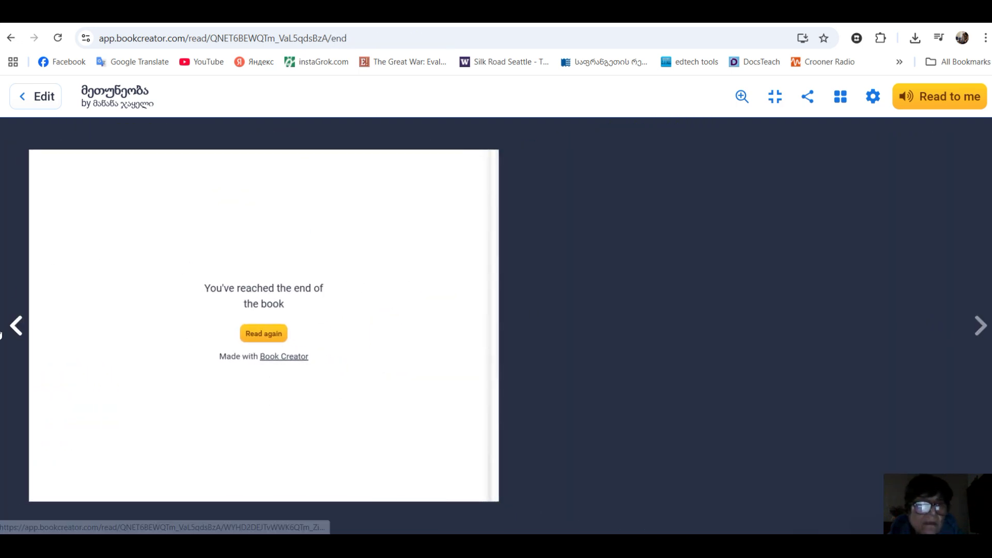
- Leave the reading view and return to the My Books library
{"action": "left_click", "coordinate": [11, 39]}
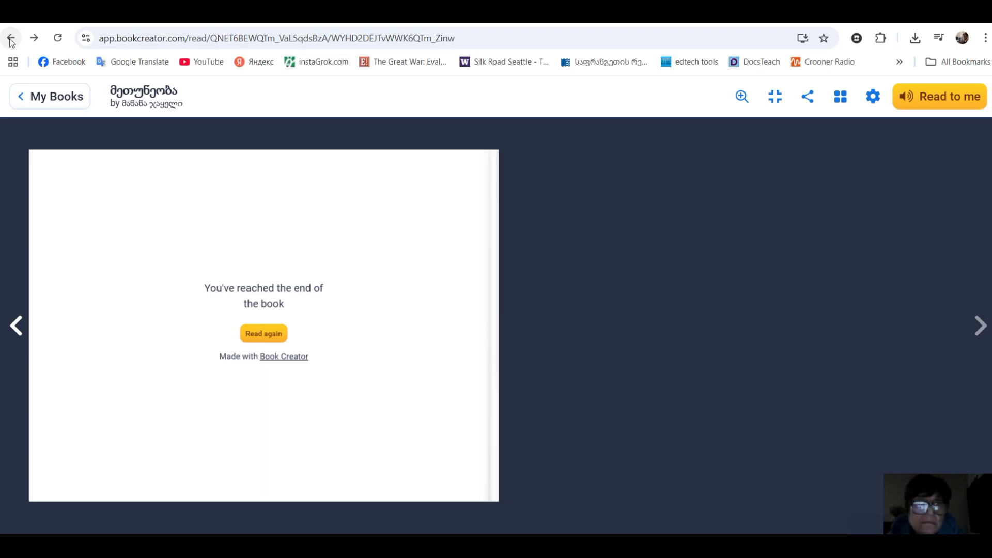
{"action": "left_click", "coordinate": [11, 39]}
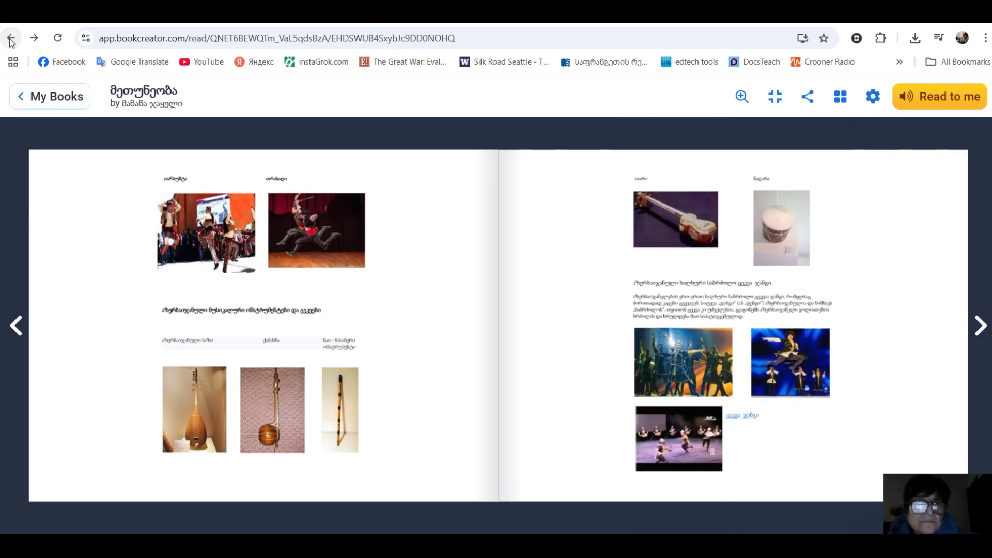
{"action": "left_click", "coordinate": [53, 103]}
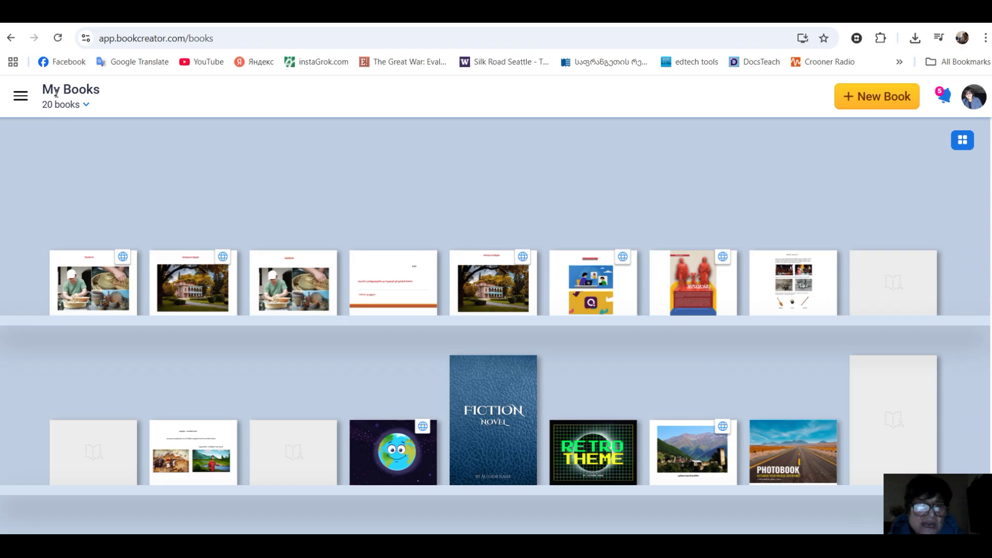
- Examine the options available for the first book, მეთუნეობა, from Read to Delete book, and dismiss them
{"action": "mouse_move", "coordinate": [114, 307]}
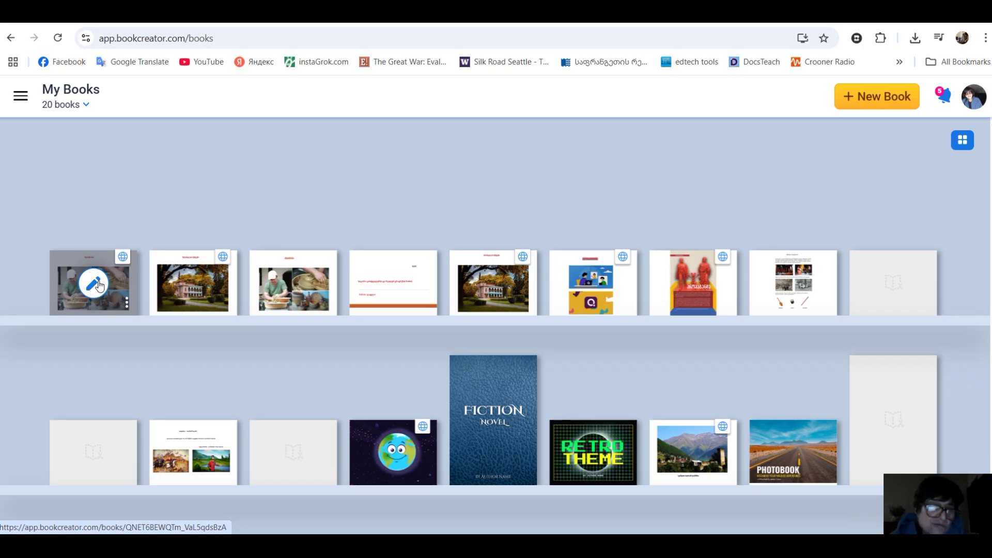
{"action": "left_click", "coordinate": [127, 304]}
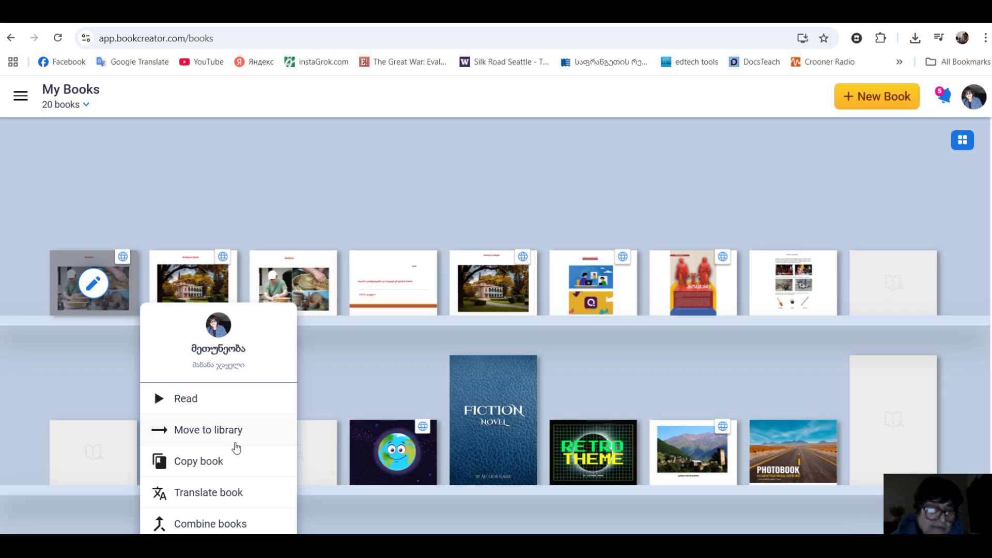
{"action": "scroll", "coordinate": [257, 445], "scroll_direction": "down", "scroll_amount": 3}
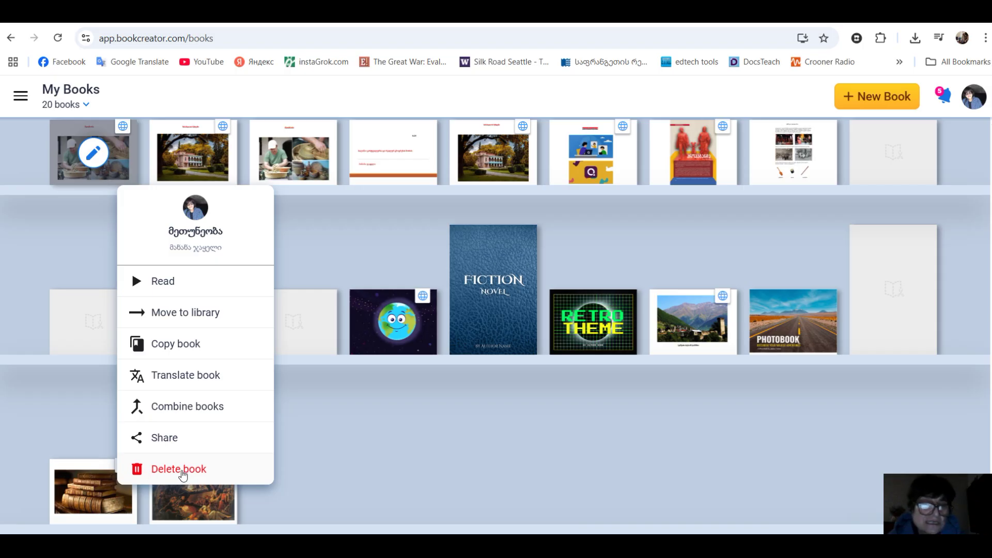
{"action": "left_click", "coordinate": [316, 461]}
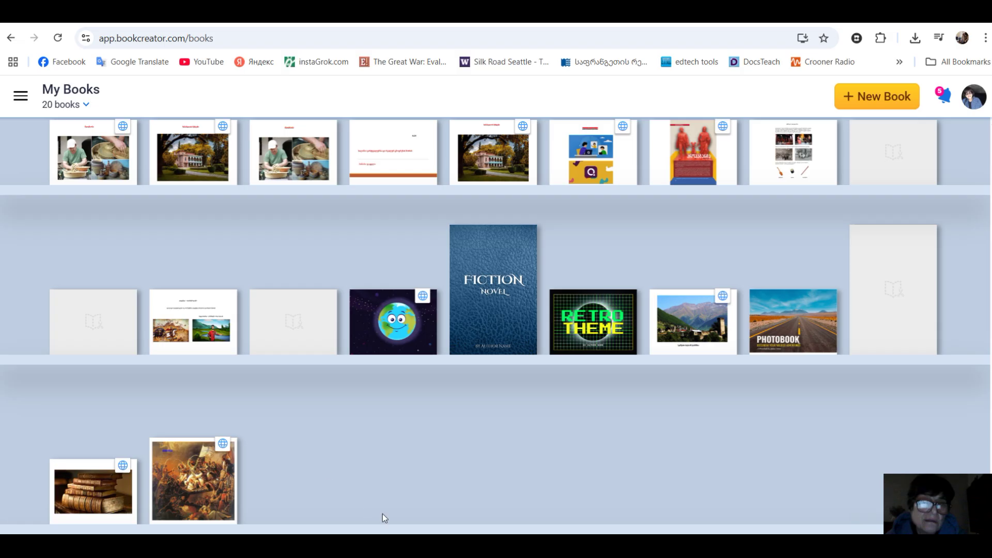
{"action": "scroll", "coordinate": [807, 249], "scroll_direction": "up", "scroll_amount": 3}
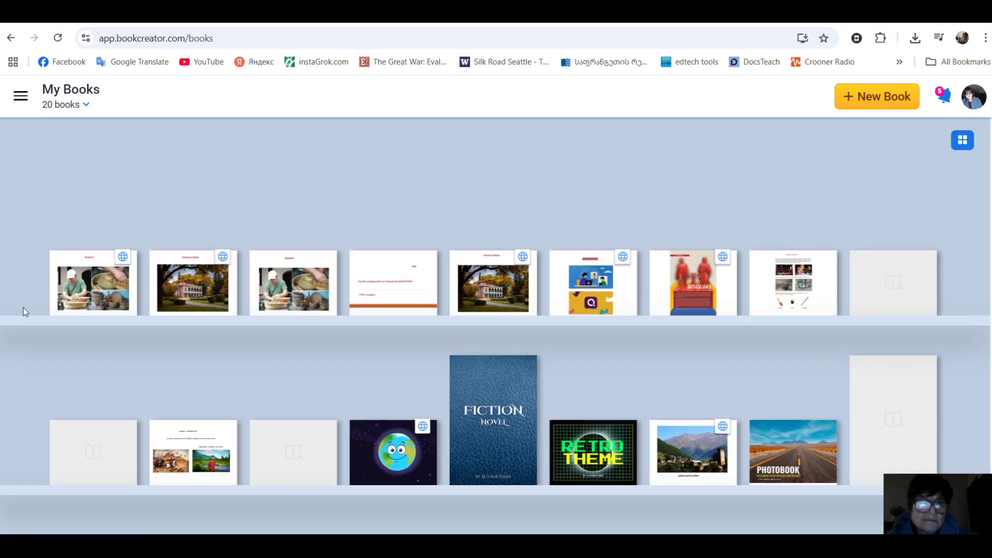
- Open the first book, მეთუნეობა, for editing and copy the link from its publishing details
{"action": "mouse_move", "coordinate": [107, 291]}
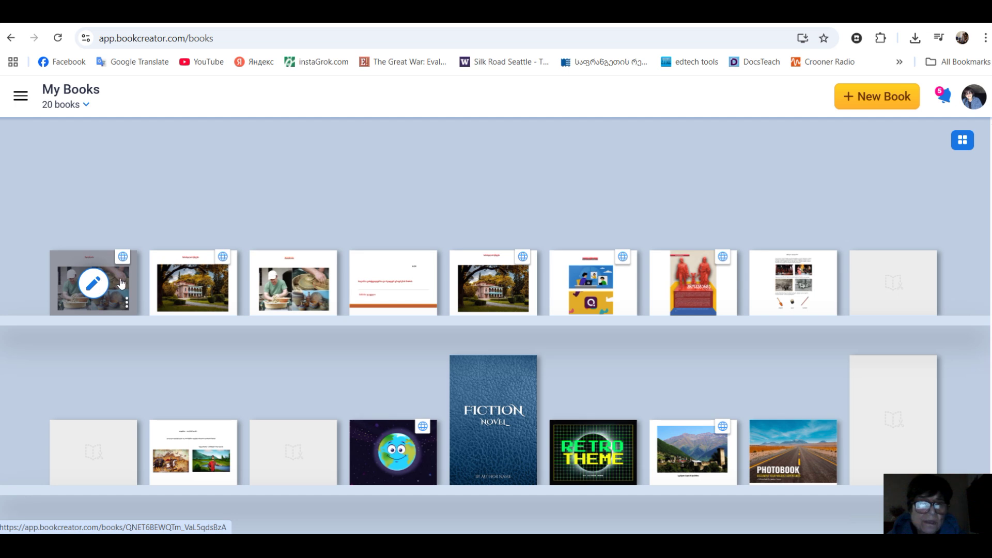
{"action": "left_click", "coordinate": [121, 283]}
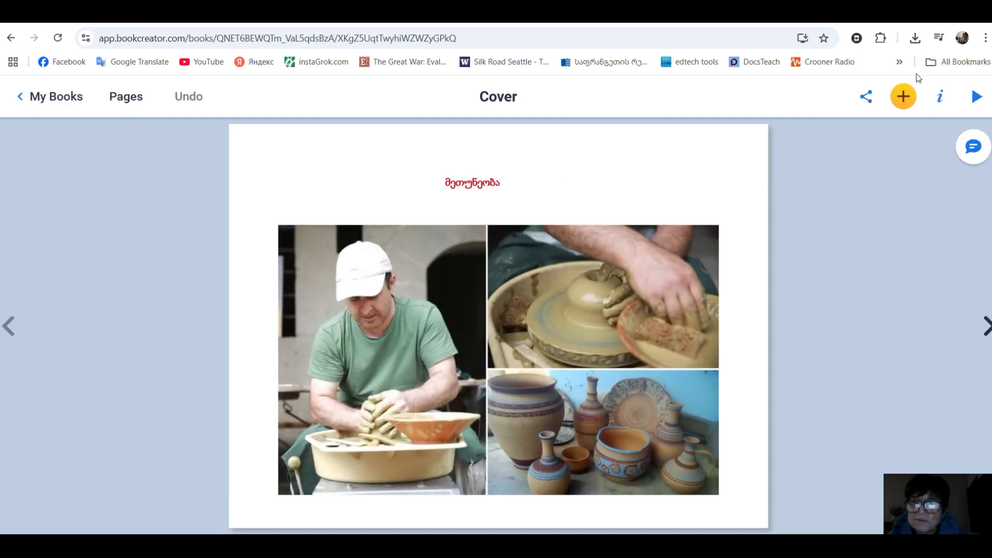
{"action": "left_click", "coordinate": [870, 99]}
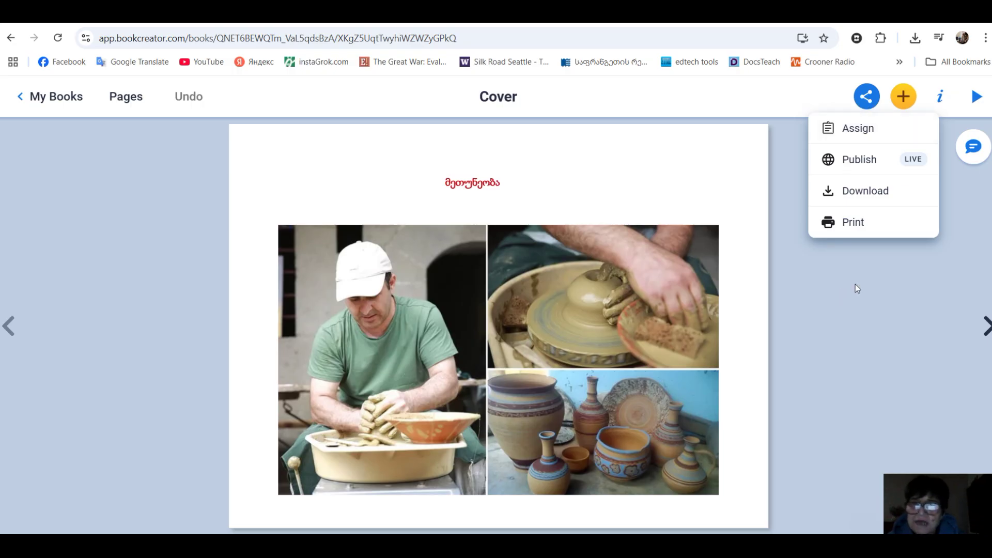
{"action": "left_click", "coordinate": [851, 166]}
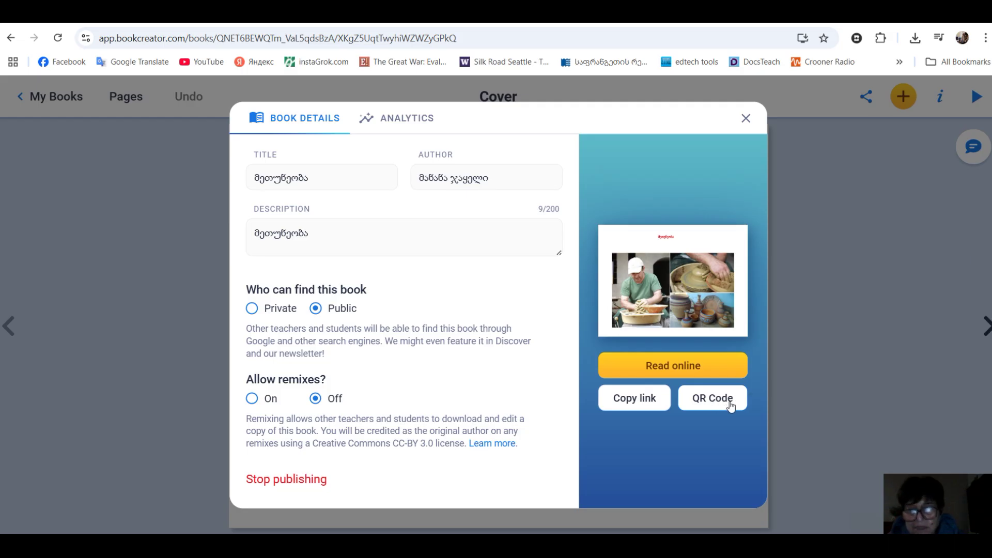
{"action": "left_click", "coordinate": [637, 402]}
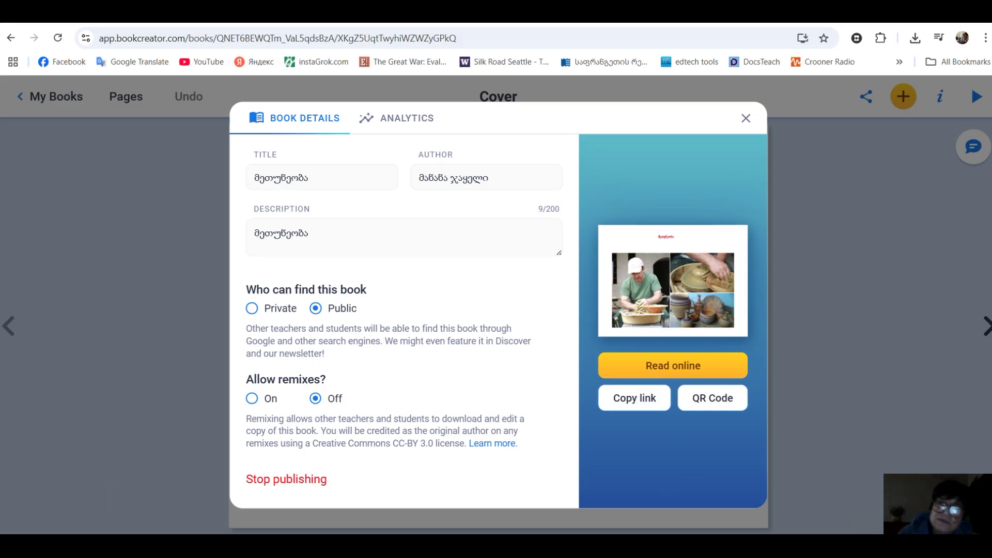
- Load the copied book link in a new browser tab and start reading the published book
{"action": "key", "text": "ctrl+t"}
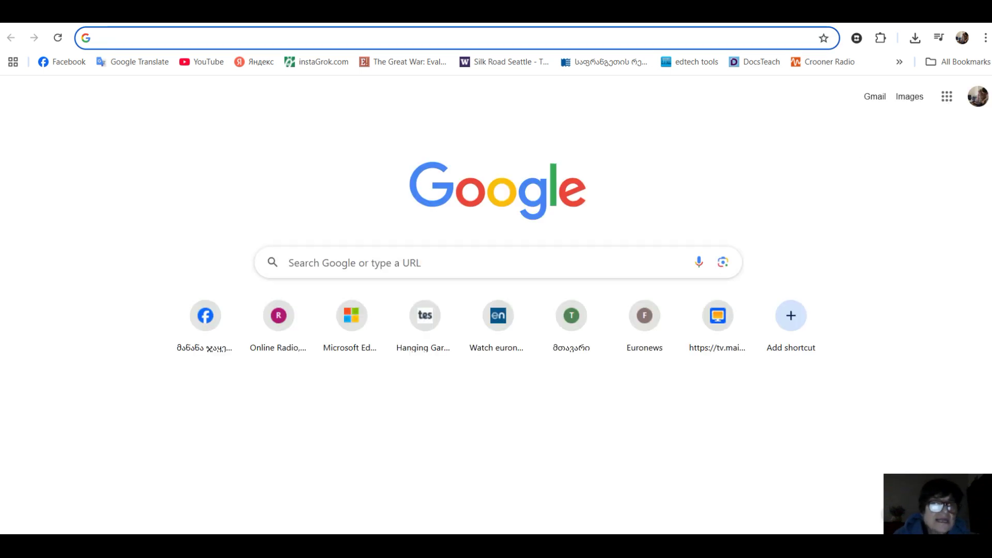
{"action": "right_click", "coordinate": [105, 39]}
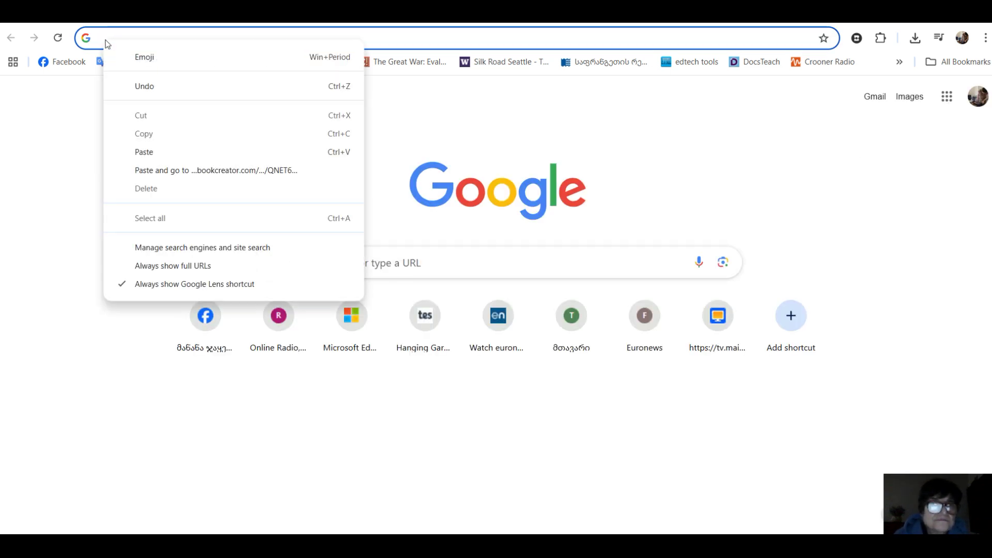
{"action": "left_click", "coordinate": [147, 155]}
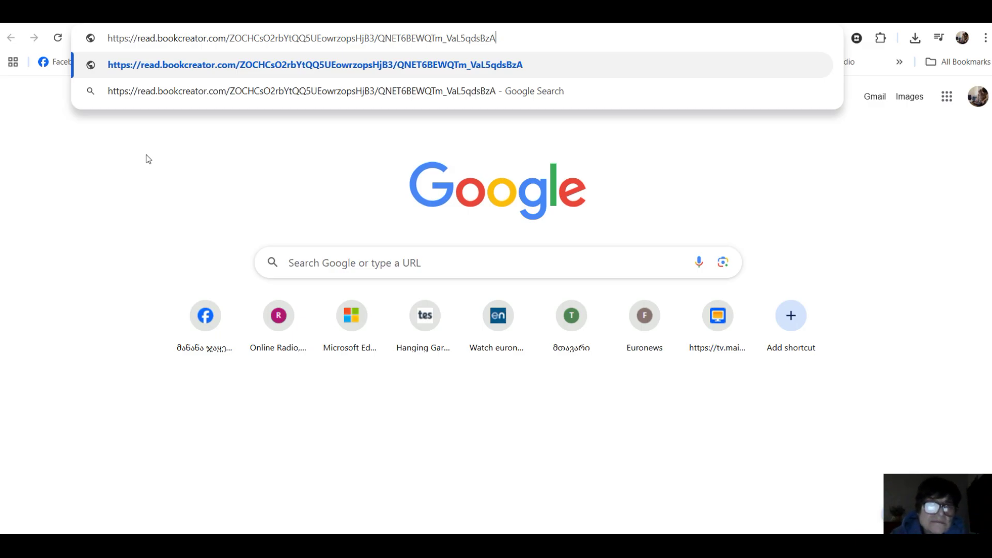
{"action": "key", "text": "Return"}
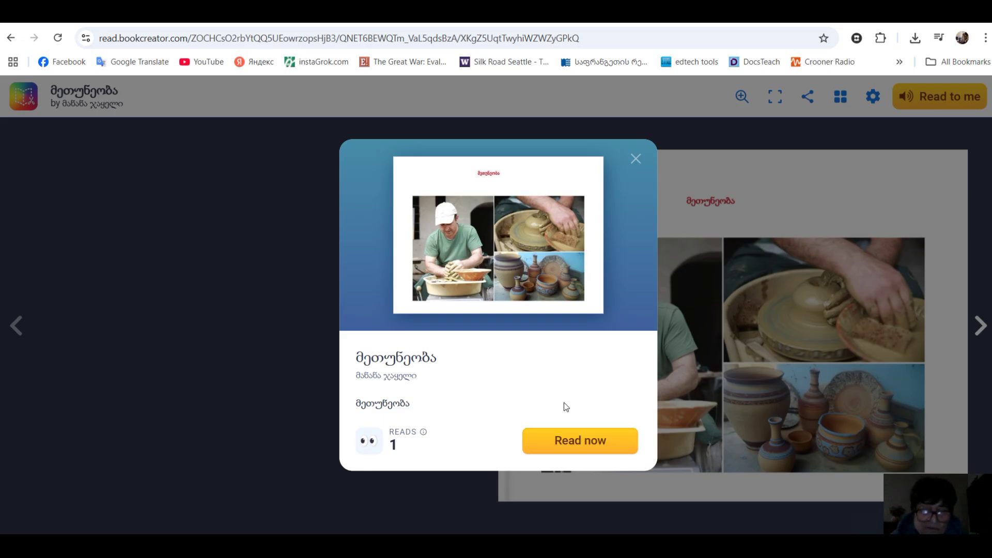
{"action": "left_click", "coordinate": [581, 441]}
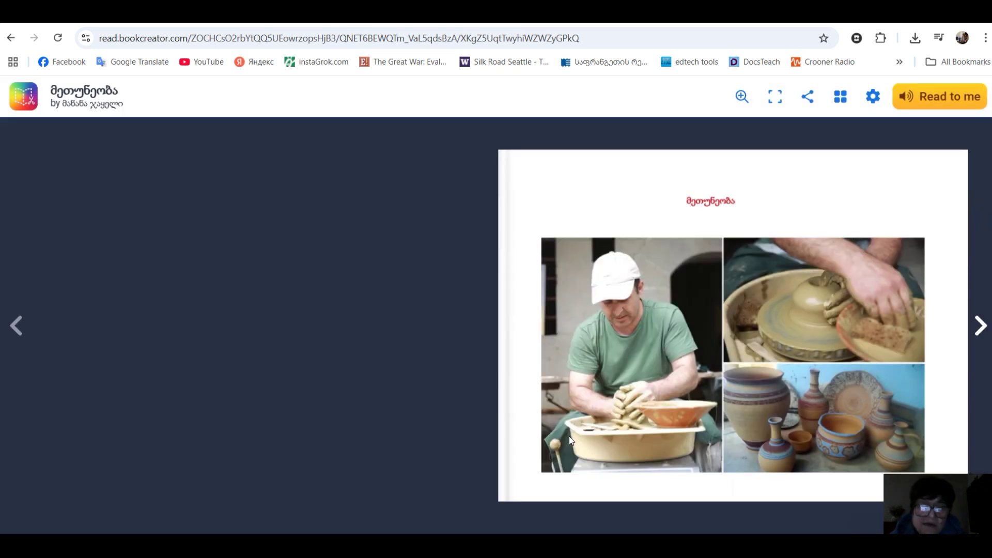